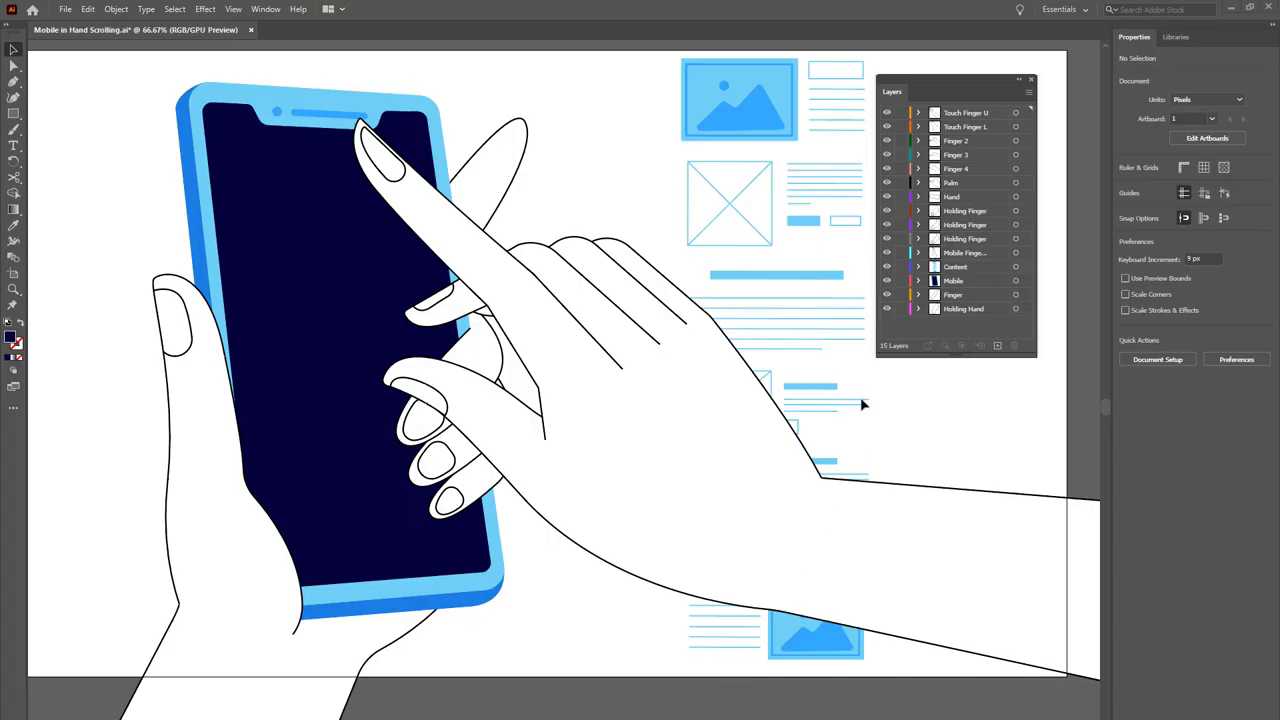
- Hide the Hand layer so only the hand holding the phone stays visible
left_click(889, 197)
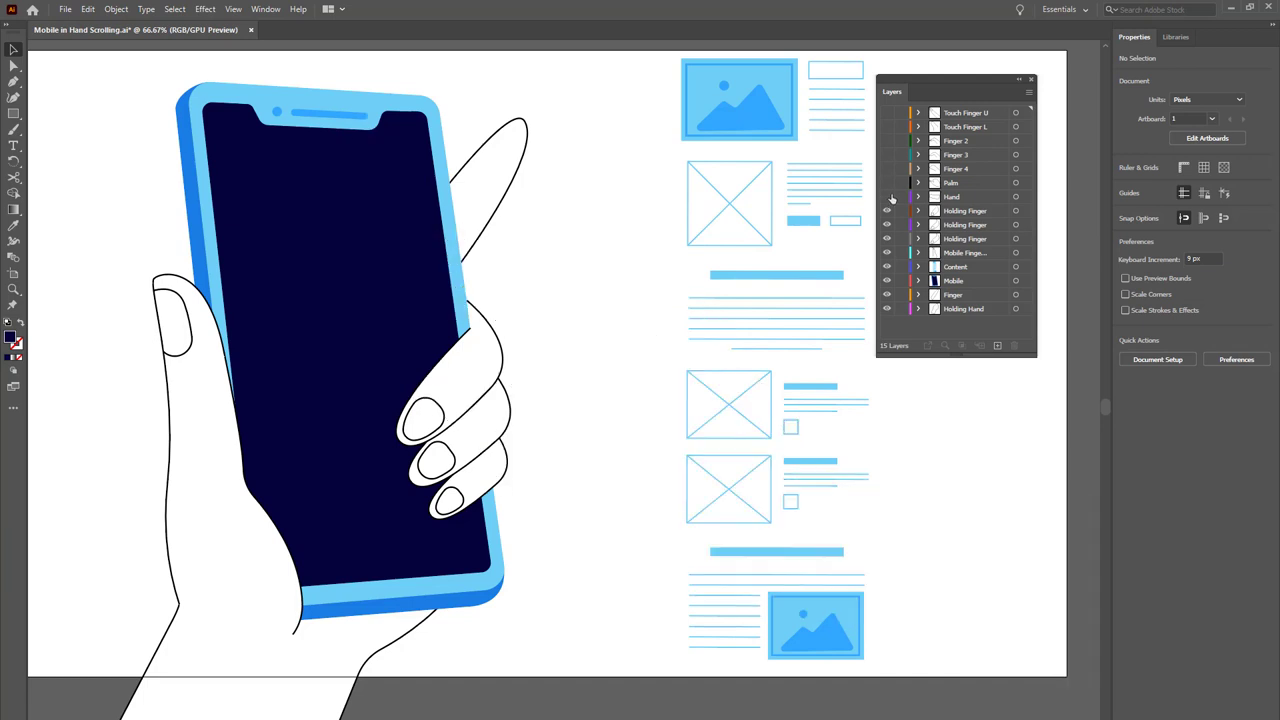
scroll(500, 340, "left", 2)
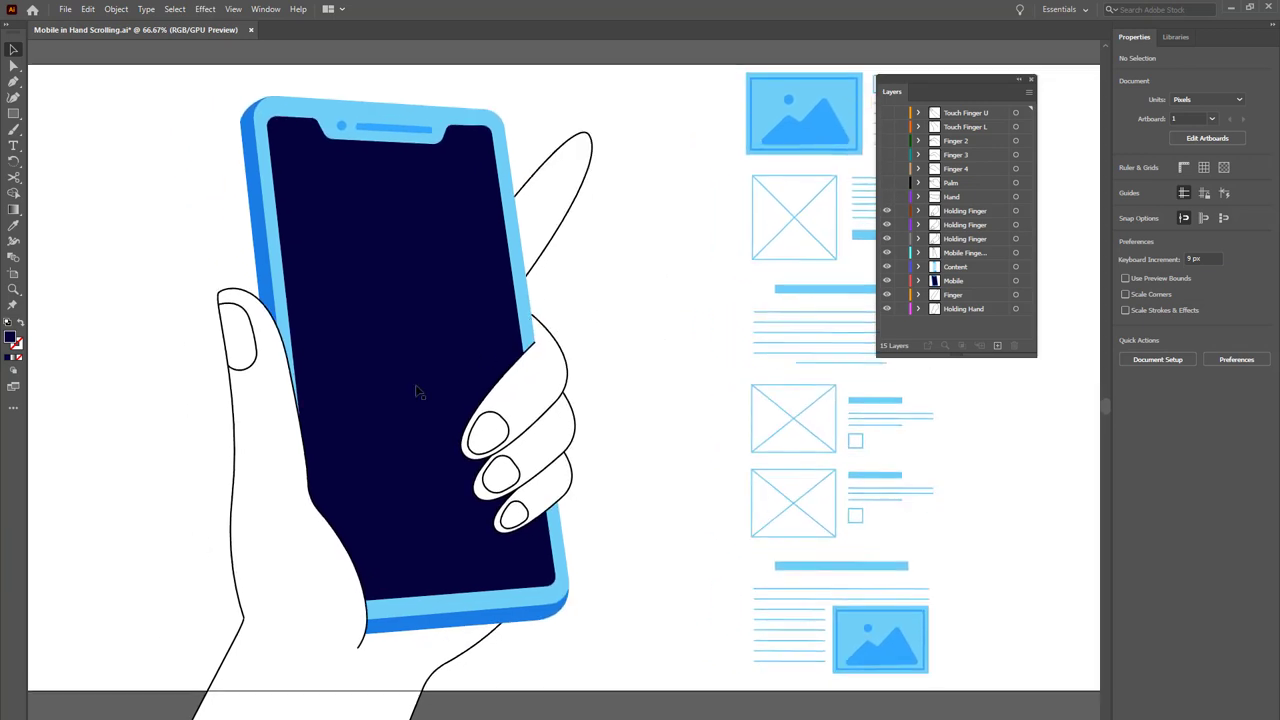
left_click_drag(276, 443, 158, 437)
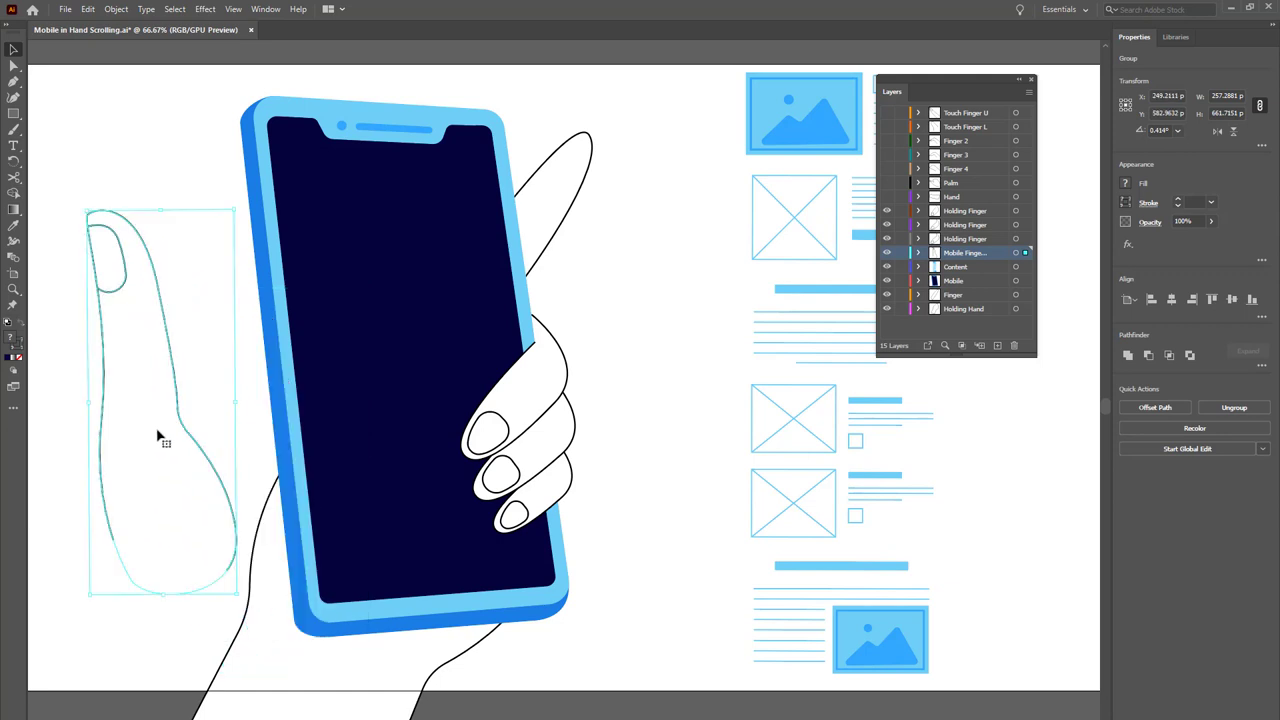
double_click(158, 402)
left_click(175, 382)
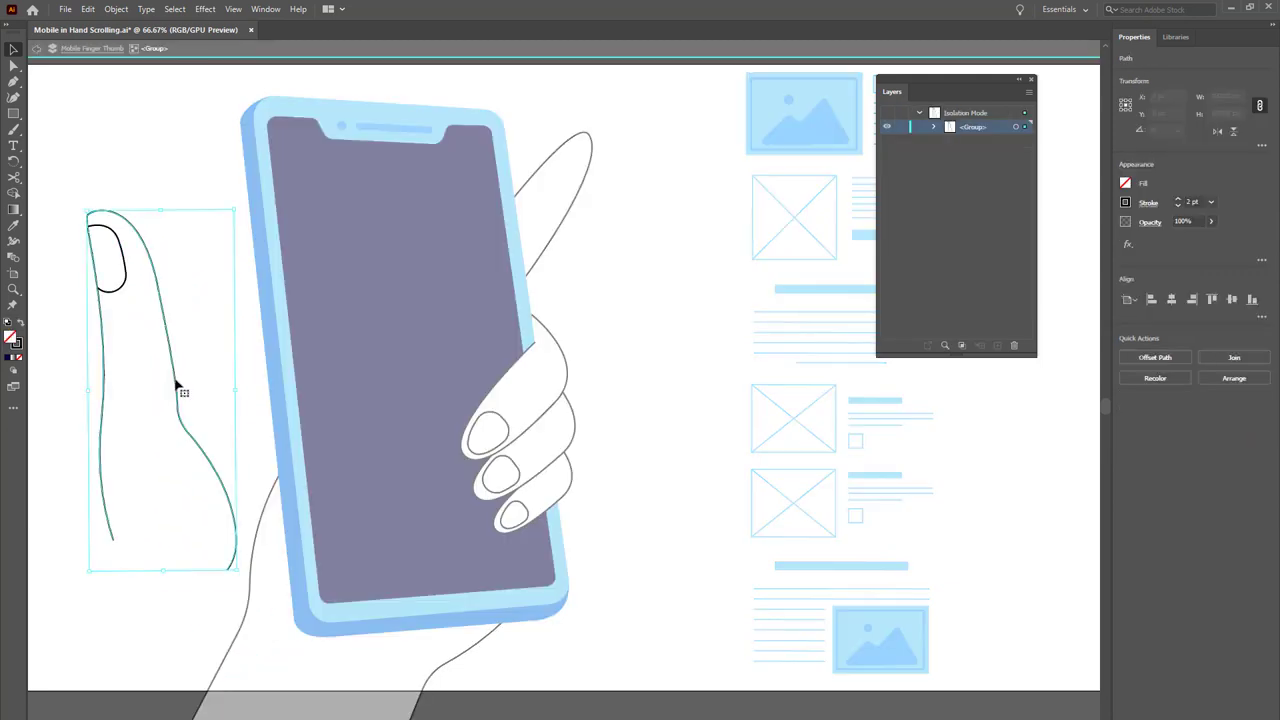
left_click_drag(175, 382, 222, 362)
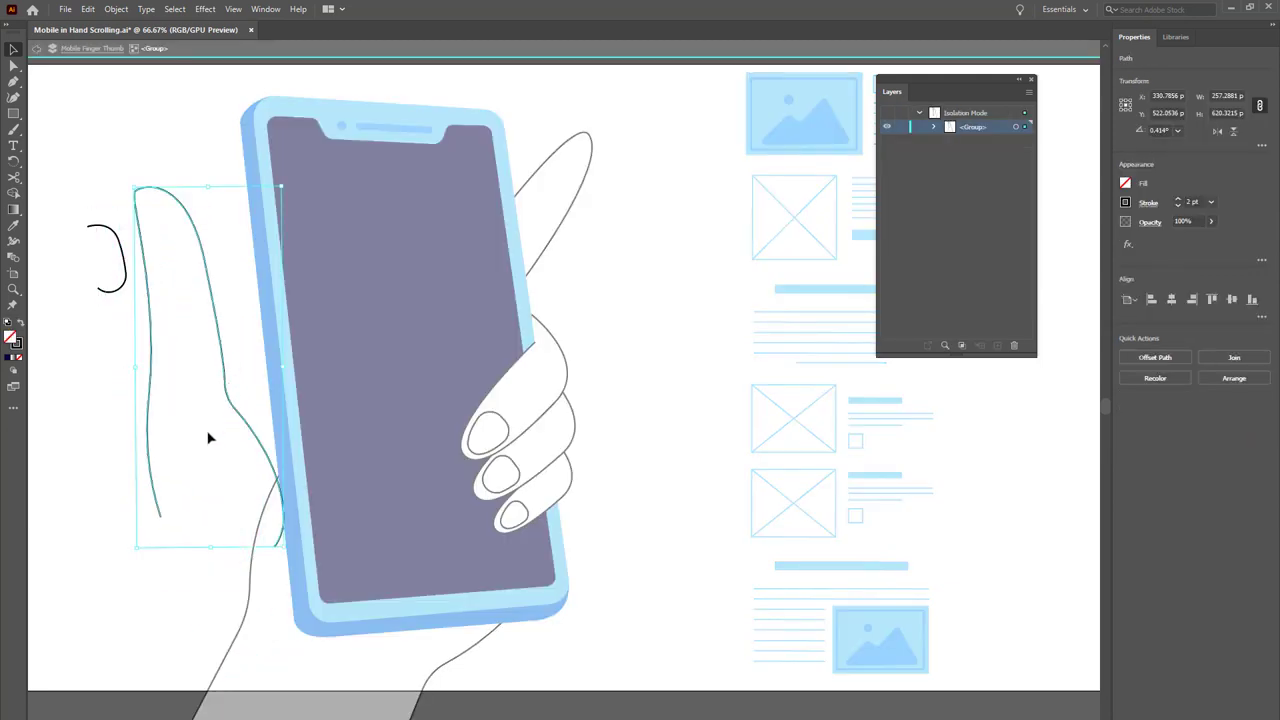
left_click(121, 549)
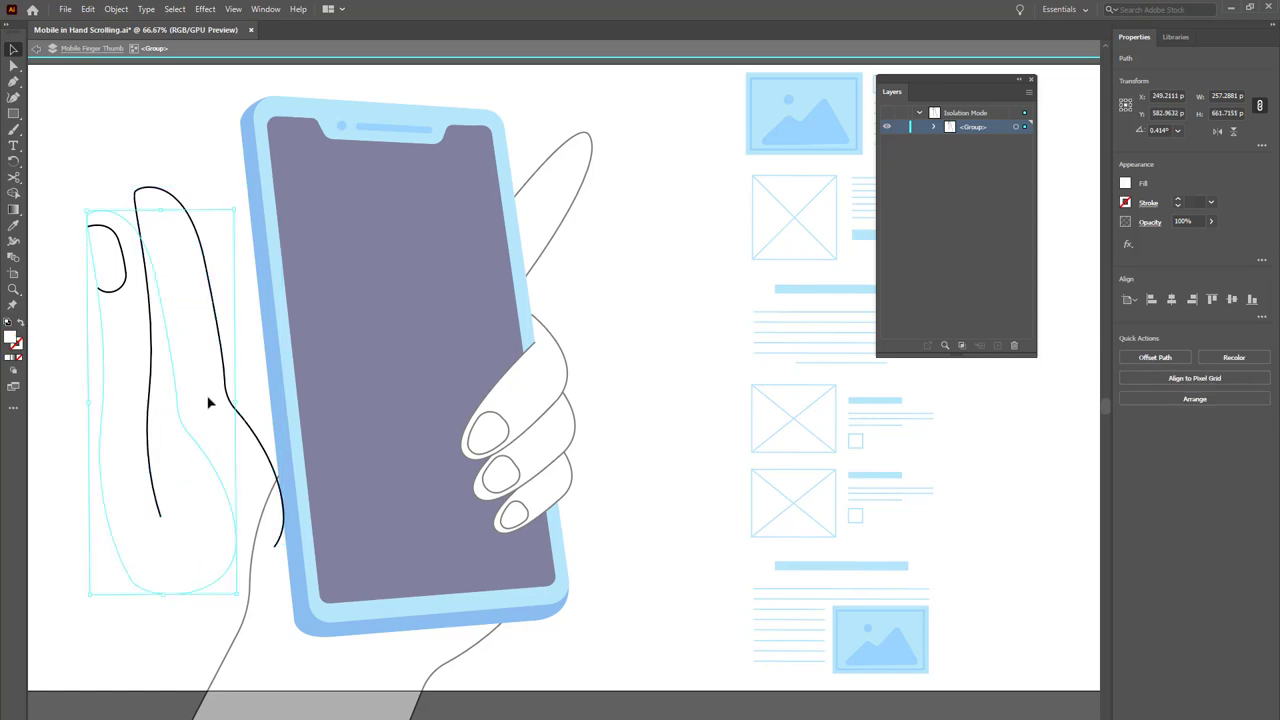
left_click(224, 369)
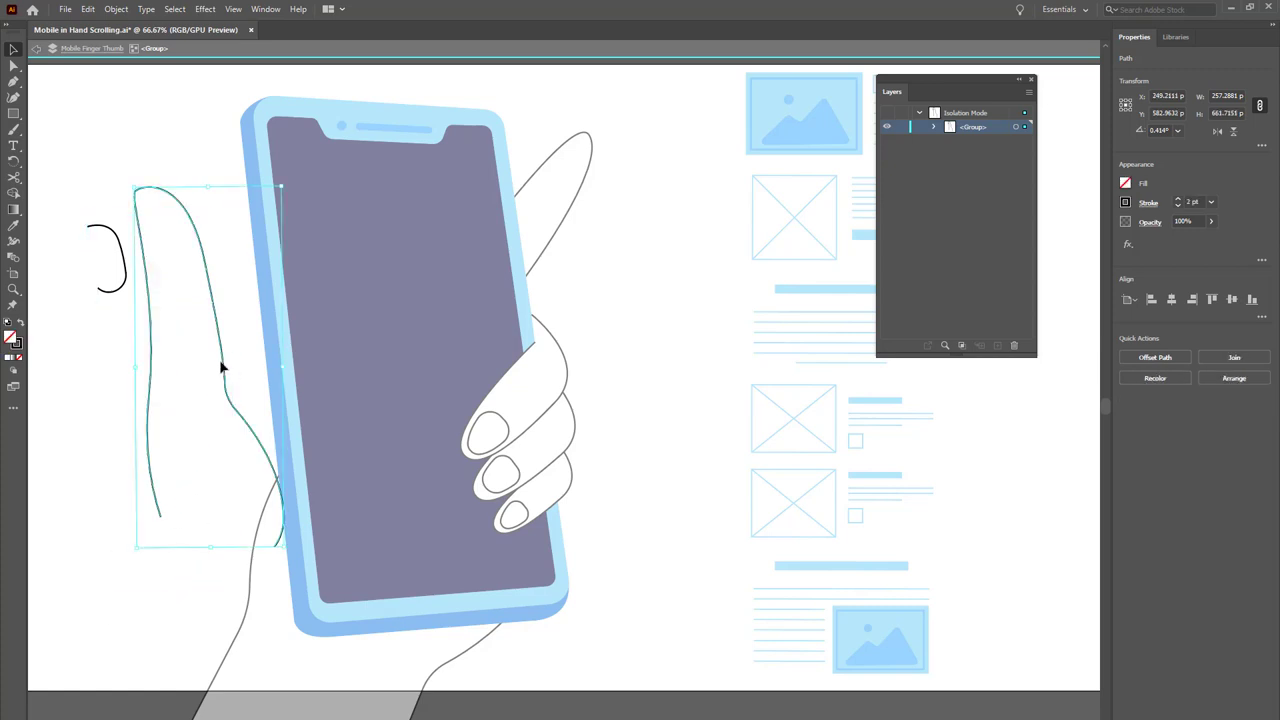
double_click(122, 626)
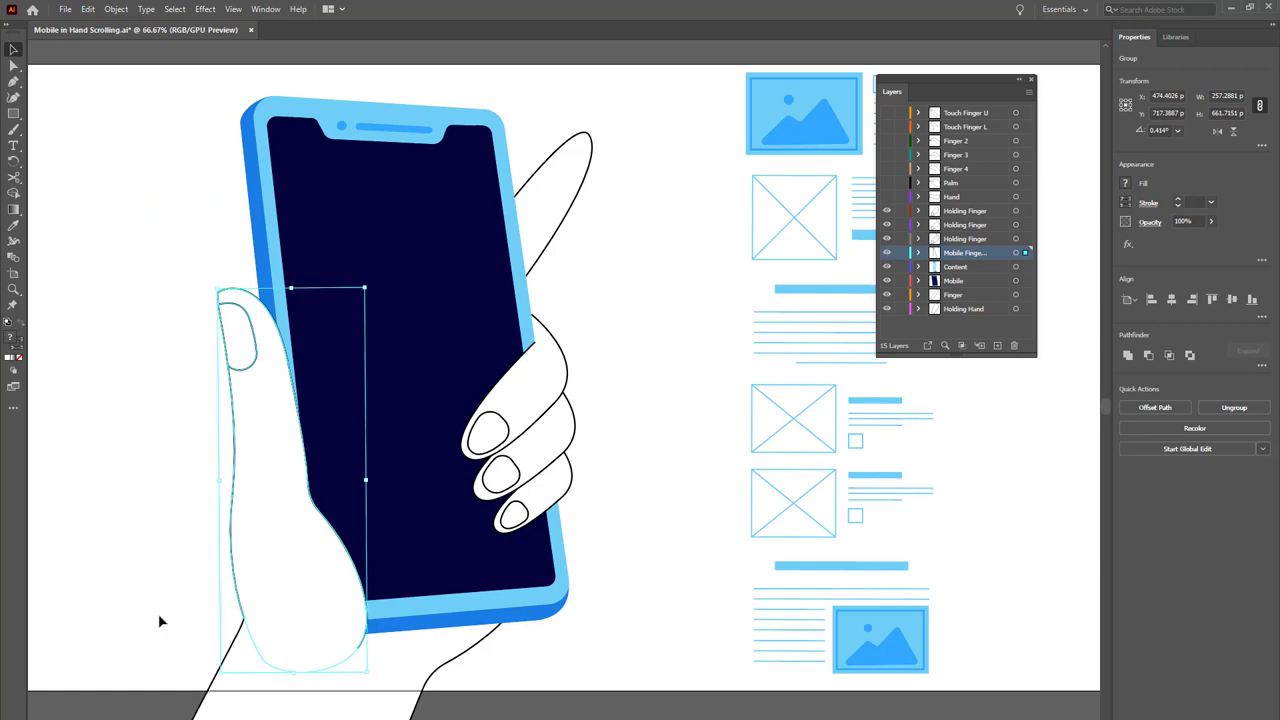
left_click(160, 621)
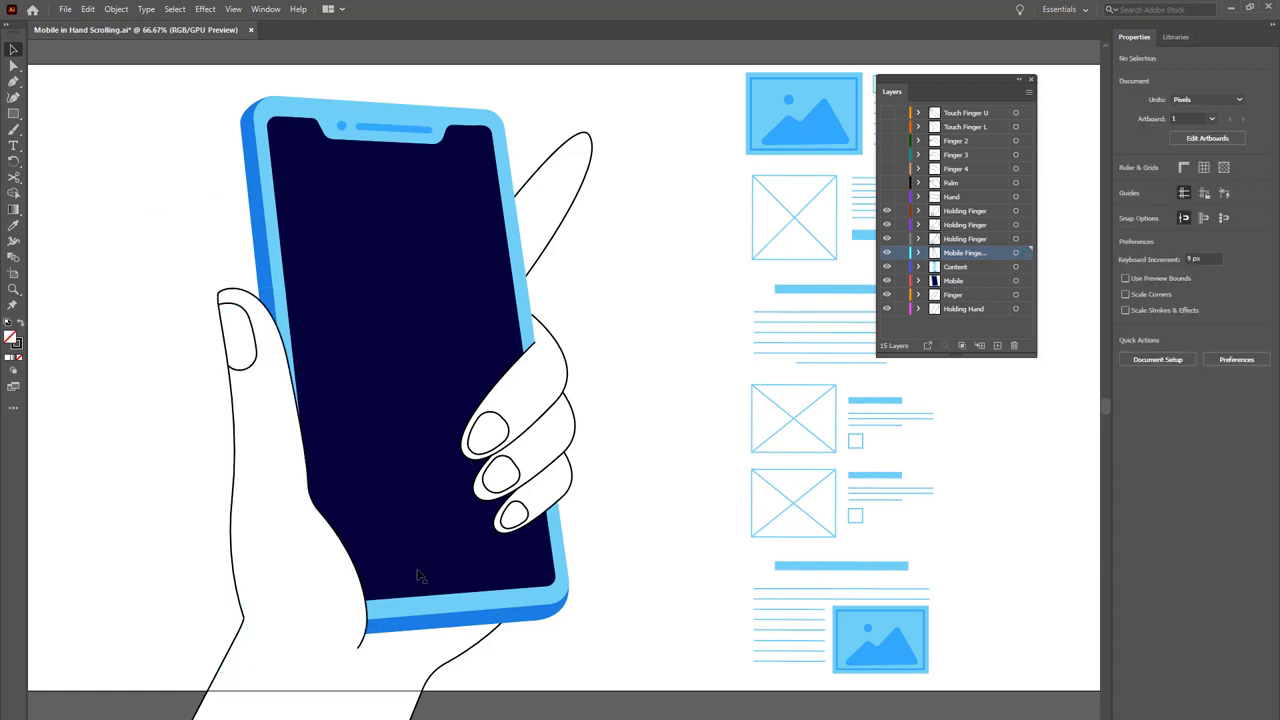
left_click(529, 360)
- In the Holding Finger group, copy the top finger path and sample the phone screen's navy into it
double_click(527, 388)
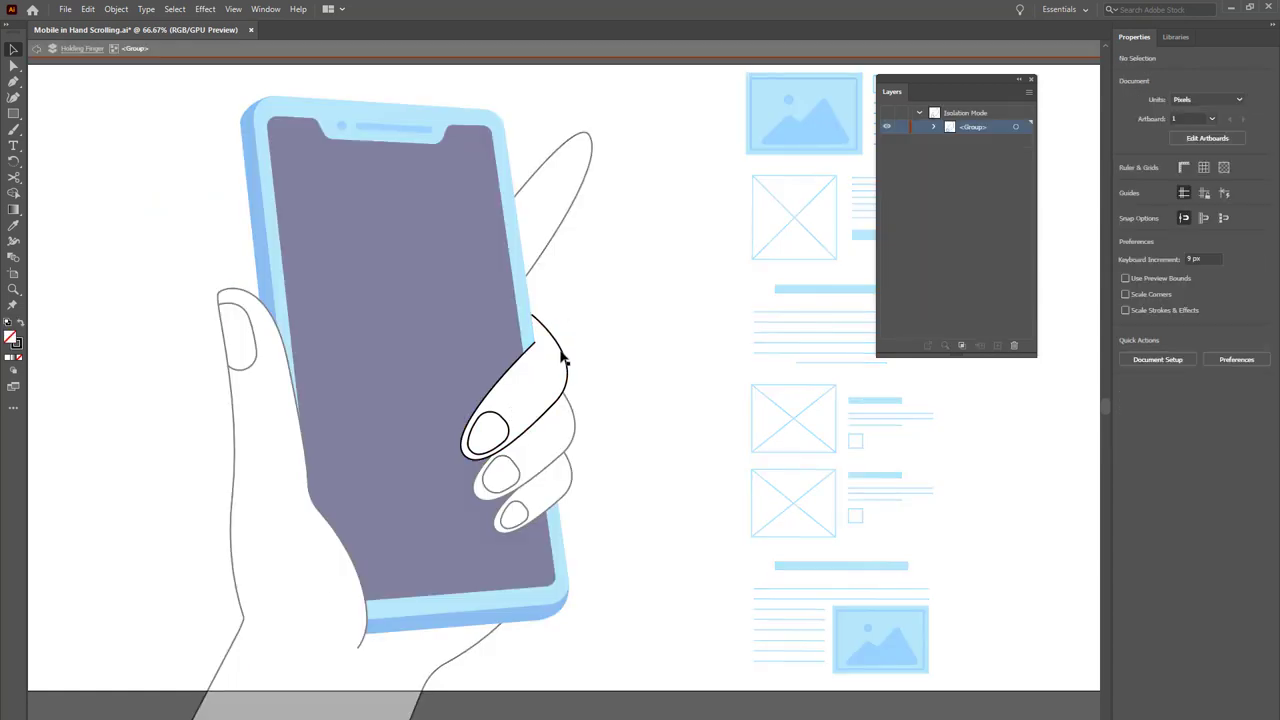
left_click(562, 356)
left_click_drag(562, 343, 603, 338)
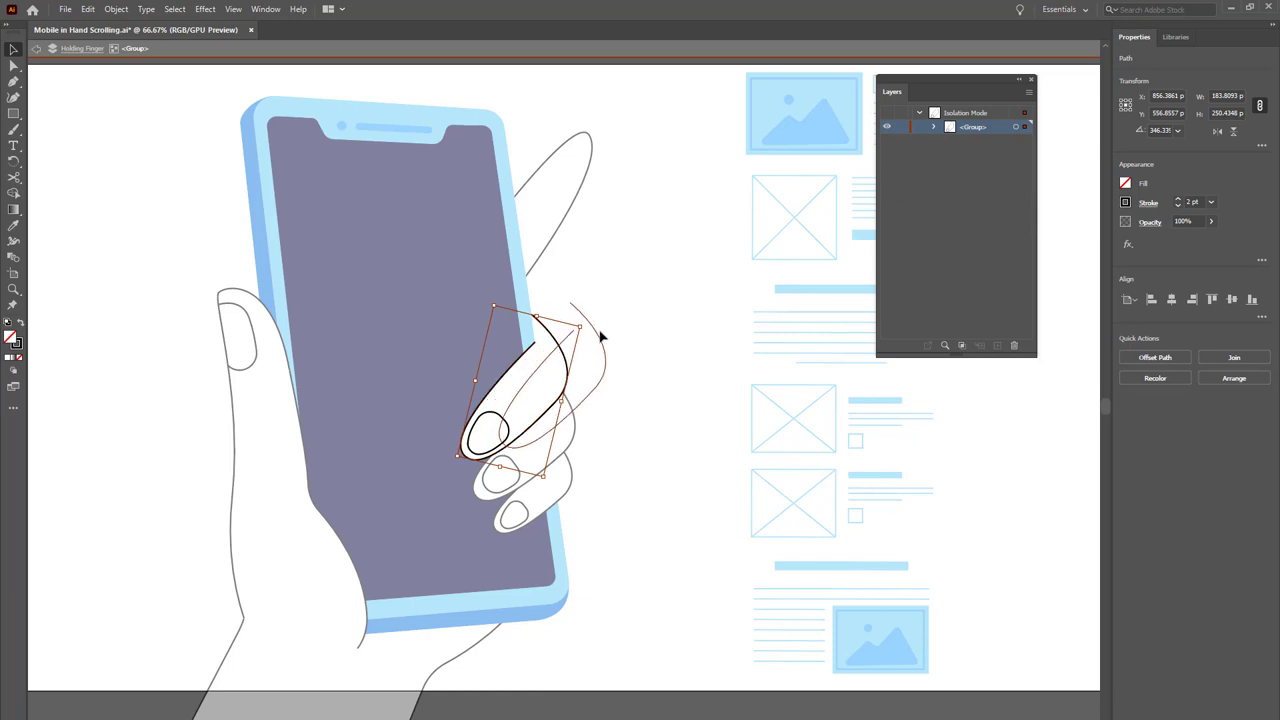
left_click_drag(537, 385, 516, 387)
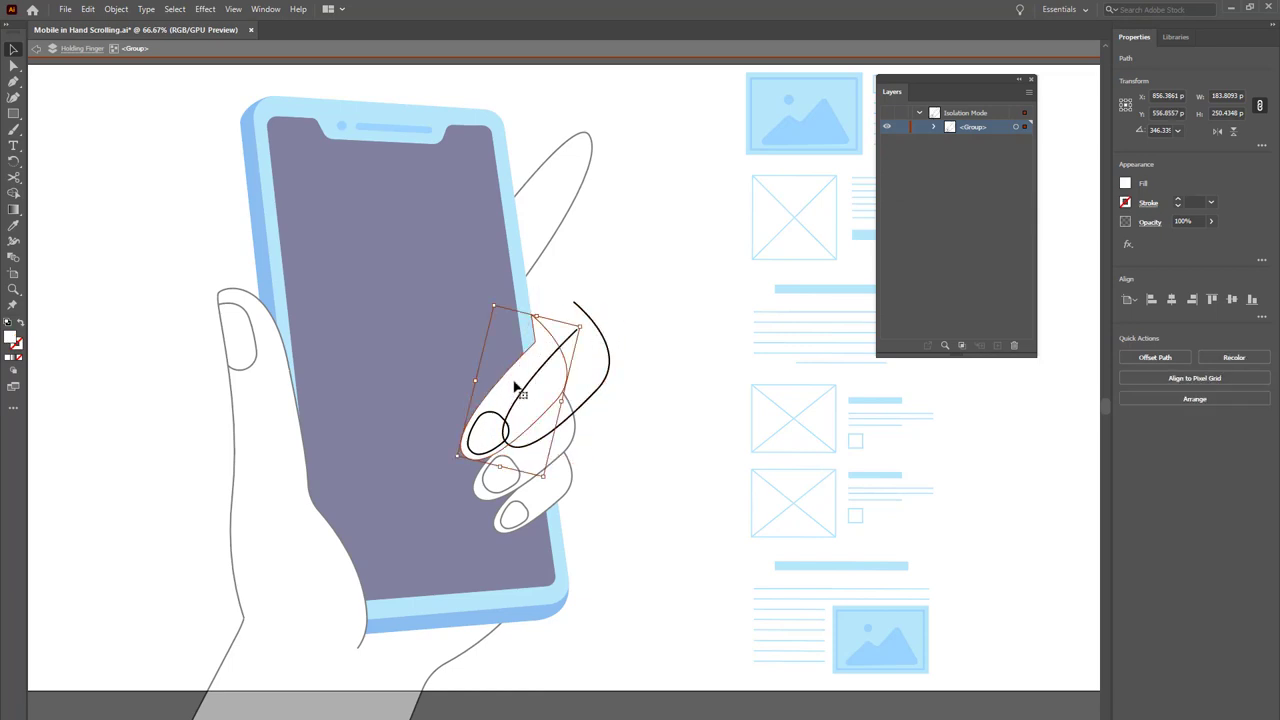
left_click(13, 229)
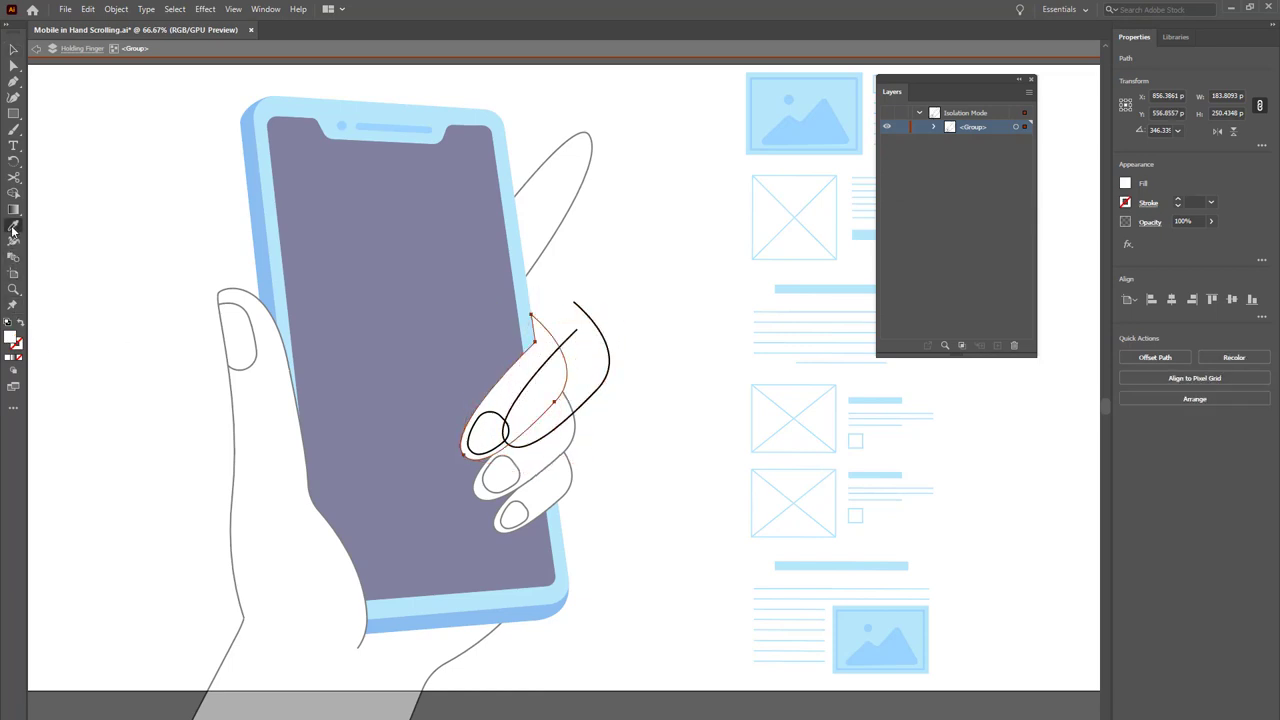
left_click(310, 202)
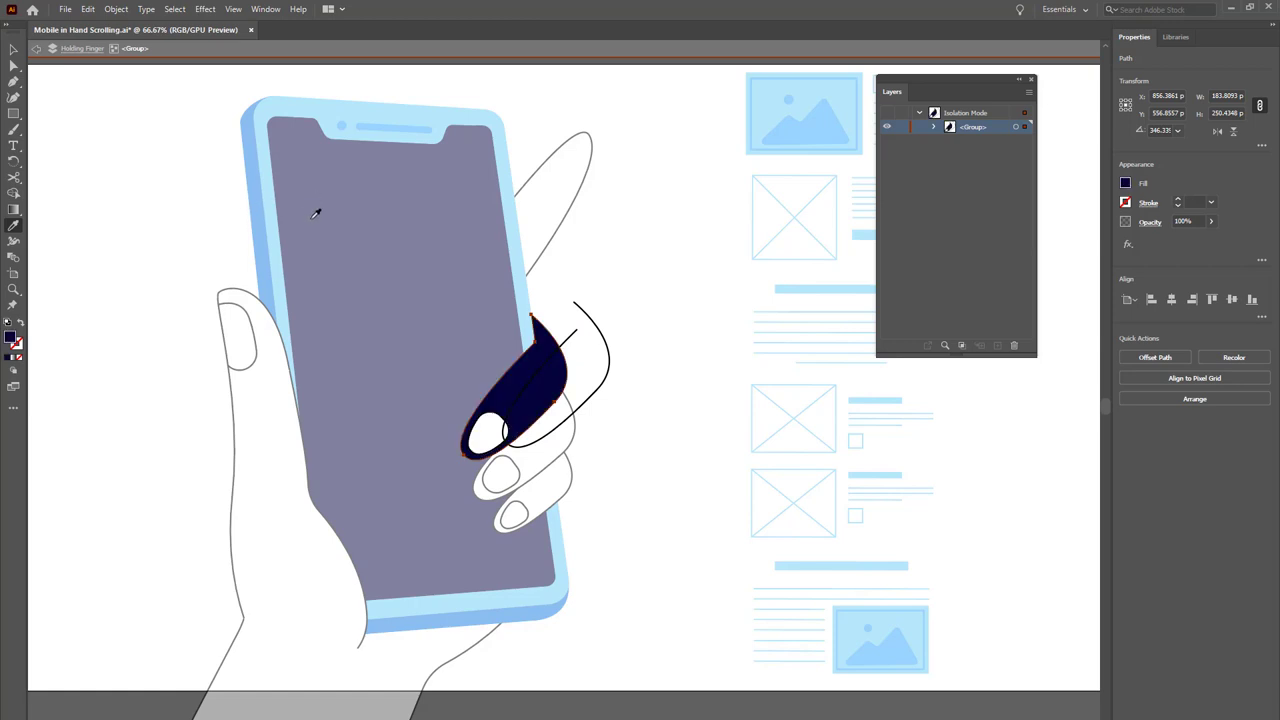
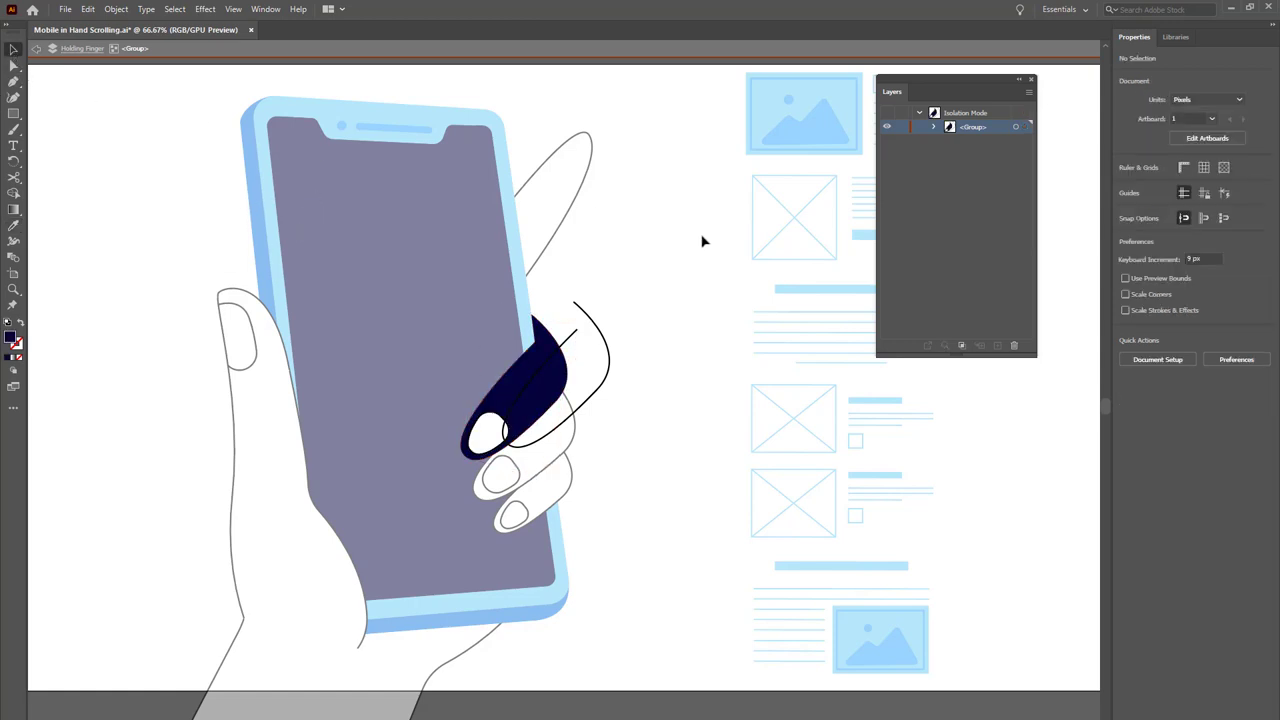
- Undo the finger's navy fill and duplicate outline, then exit Isolation Mode
key("ctrl+z")
key("ctrl+z")
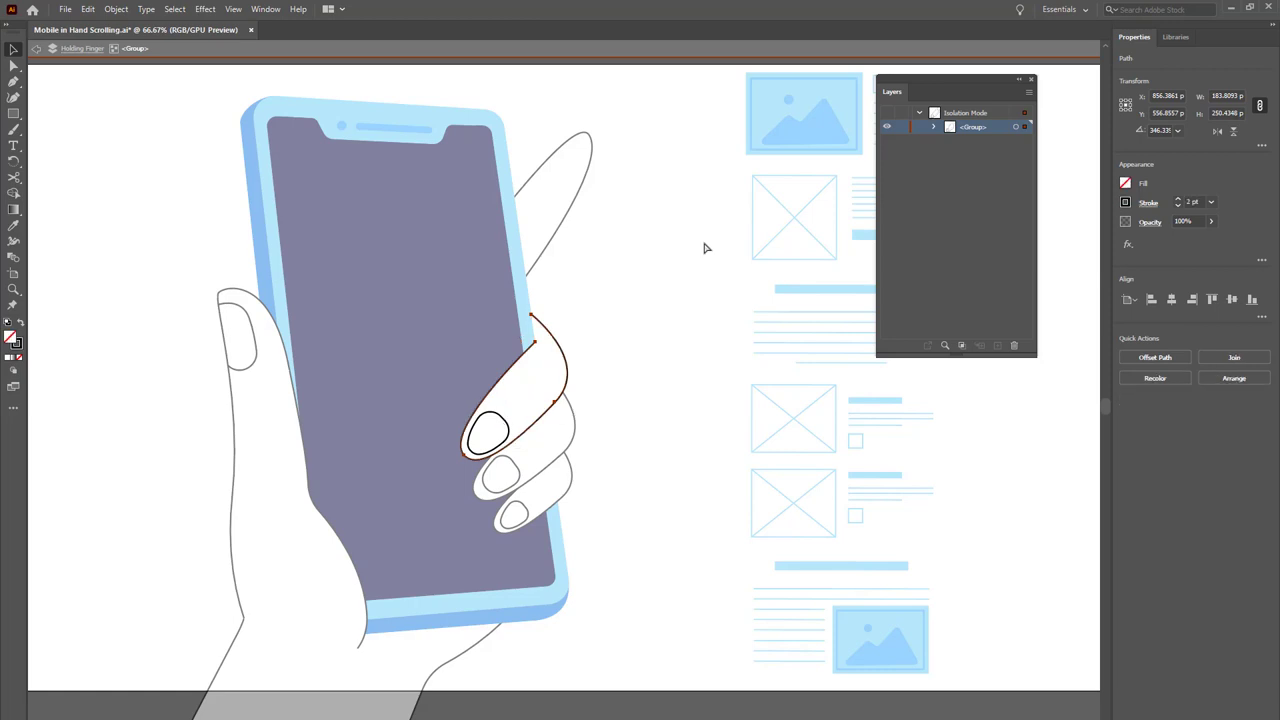
key("ctrl+z")
key("ctrl+z")
double_click(655, 328)
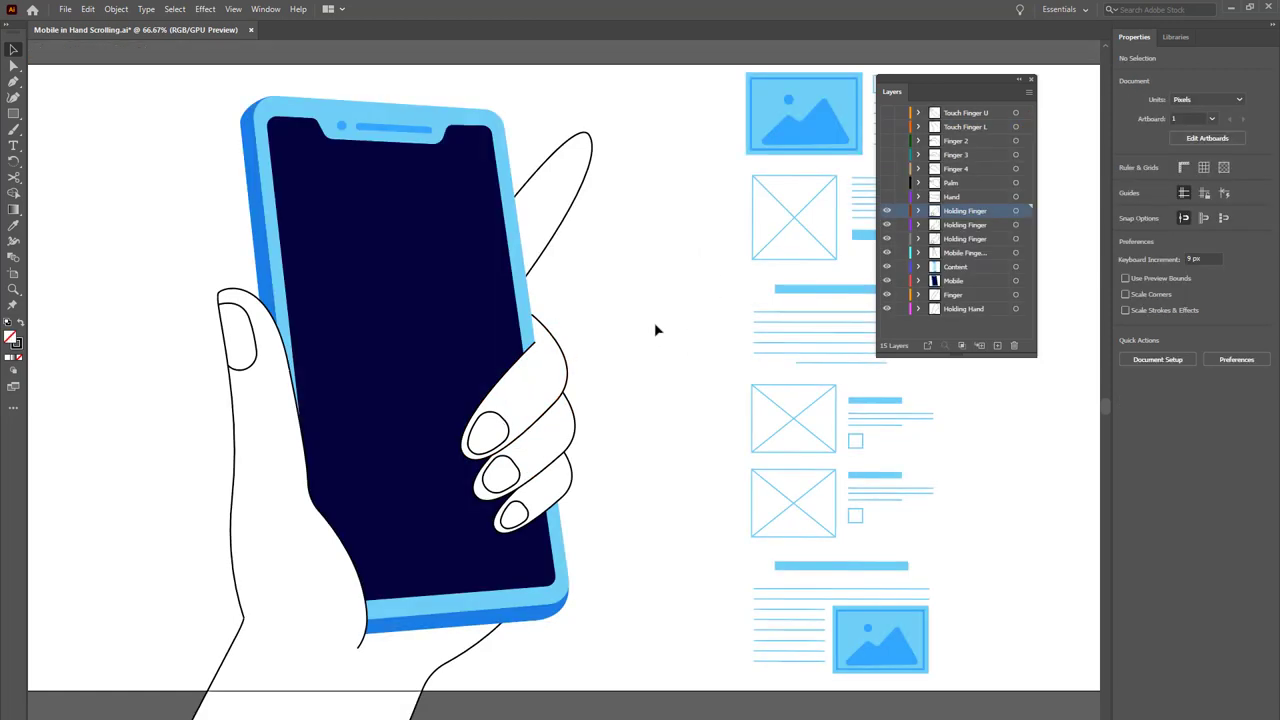
left_click(558, 186)
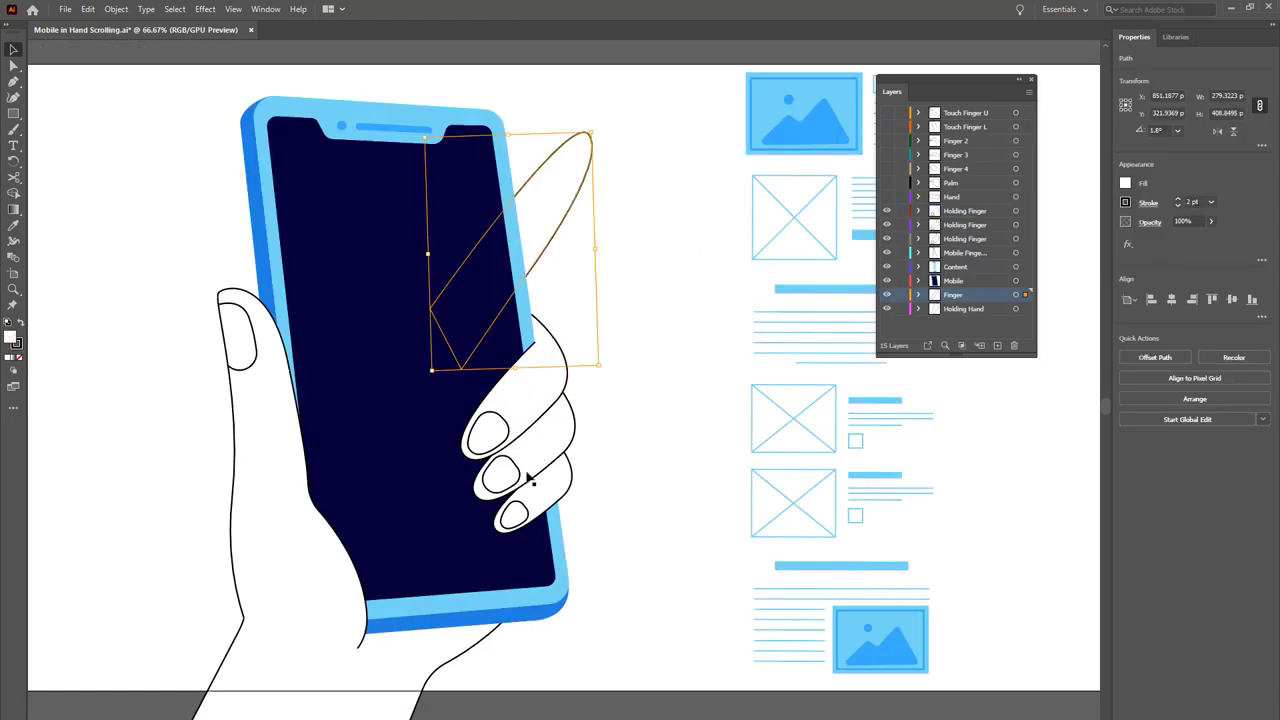
left_click(642, 540)
- Lock and hide the phone, content and holding-hand layers
scroll(864, 384, "up", 2)
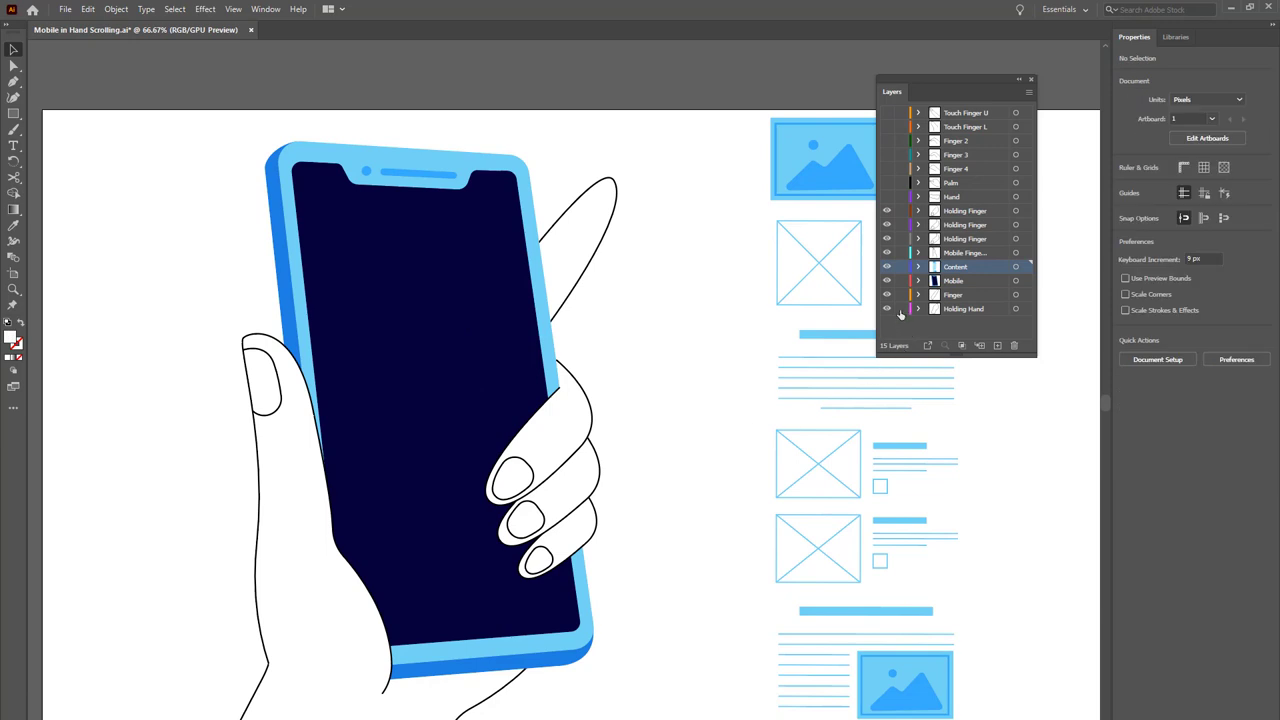
left_click_drag(900, 308, 900, 266)
left_click_drag(890, 320, 888, 198)
- In outline view, select the pointing finger, Touch Finger L and Palm paths to inspect them
key("ctrl+y")
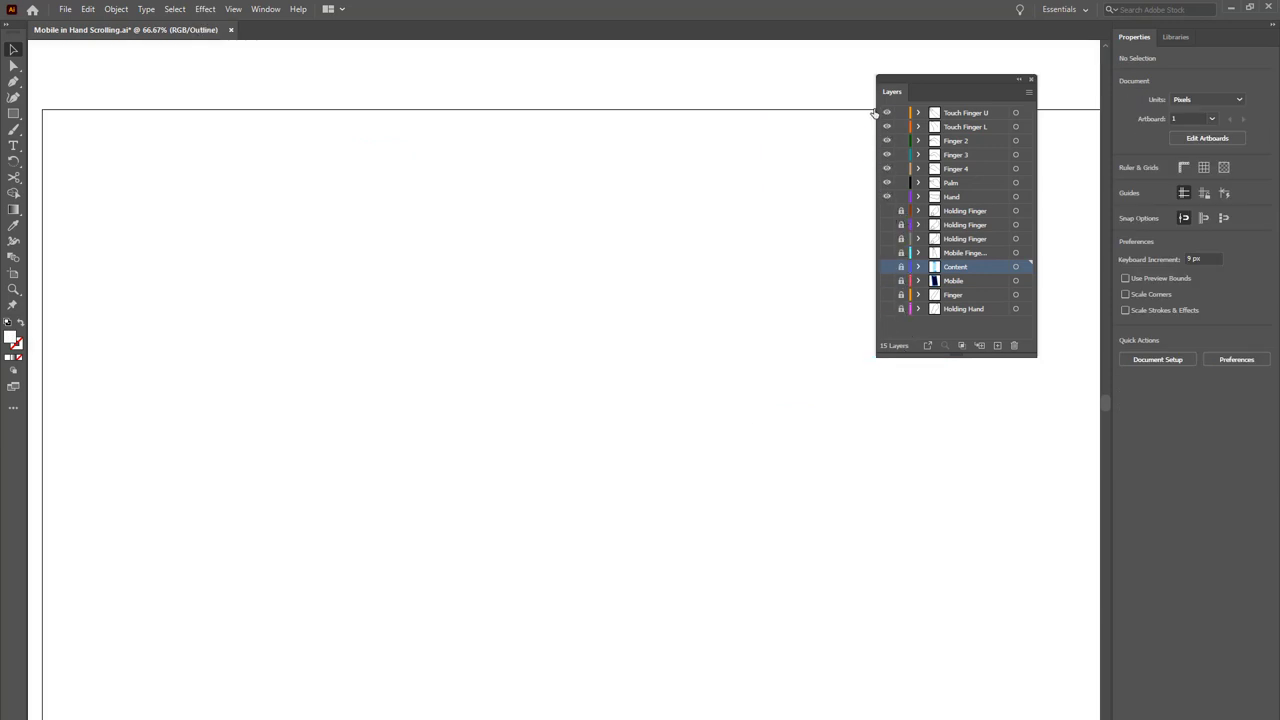
left_click(502, 279)
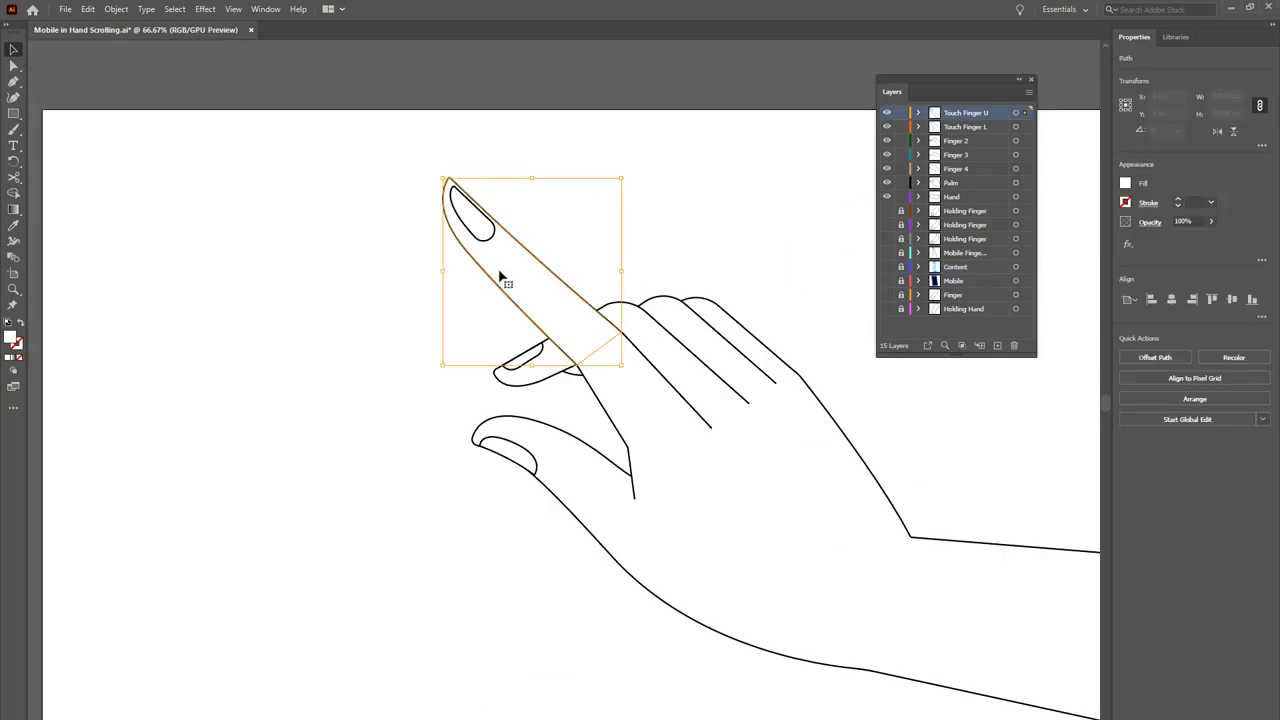
left_click(645, 408)
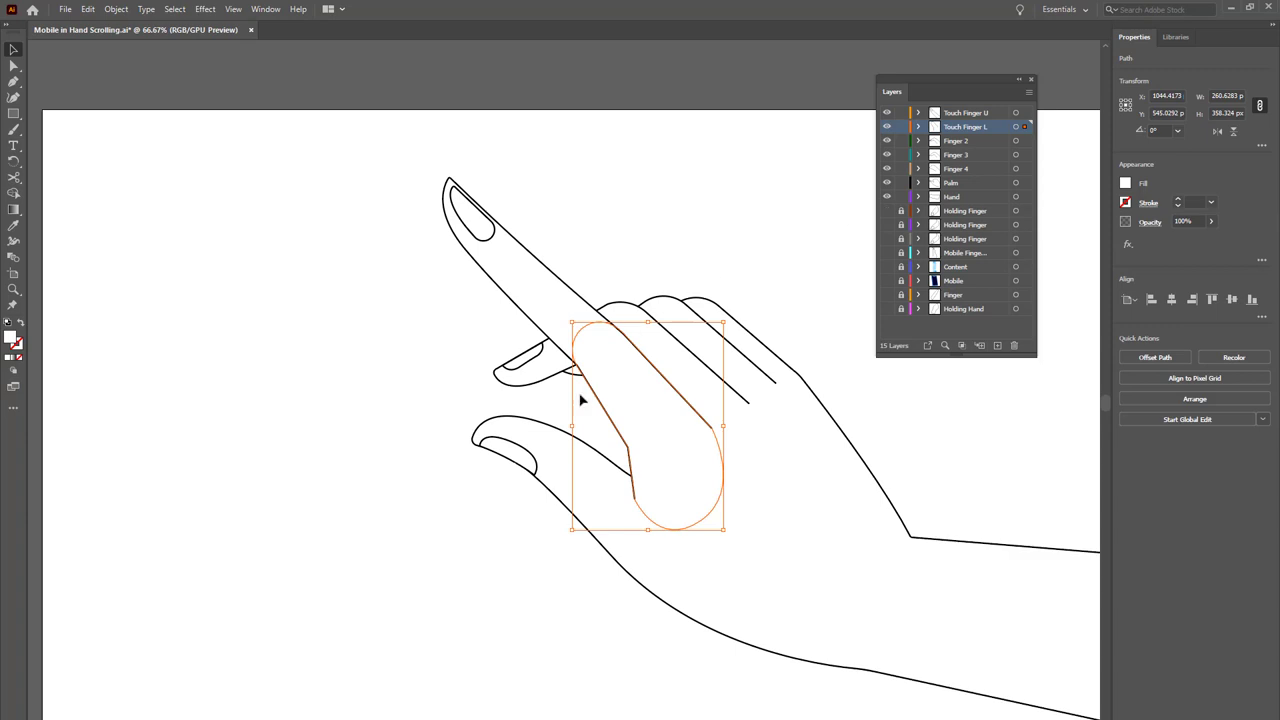
left_click(540, 442)
left_click(520, 275)
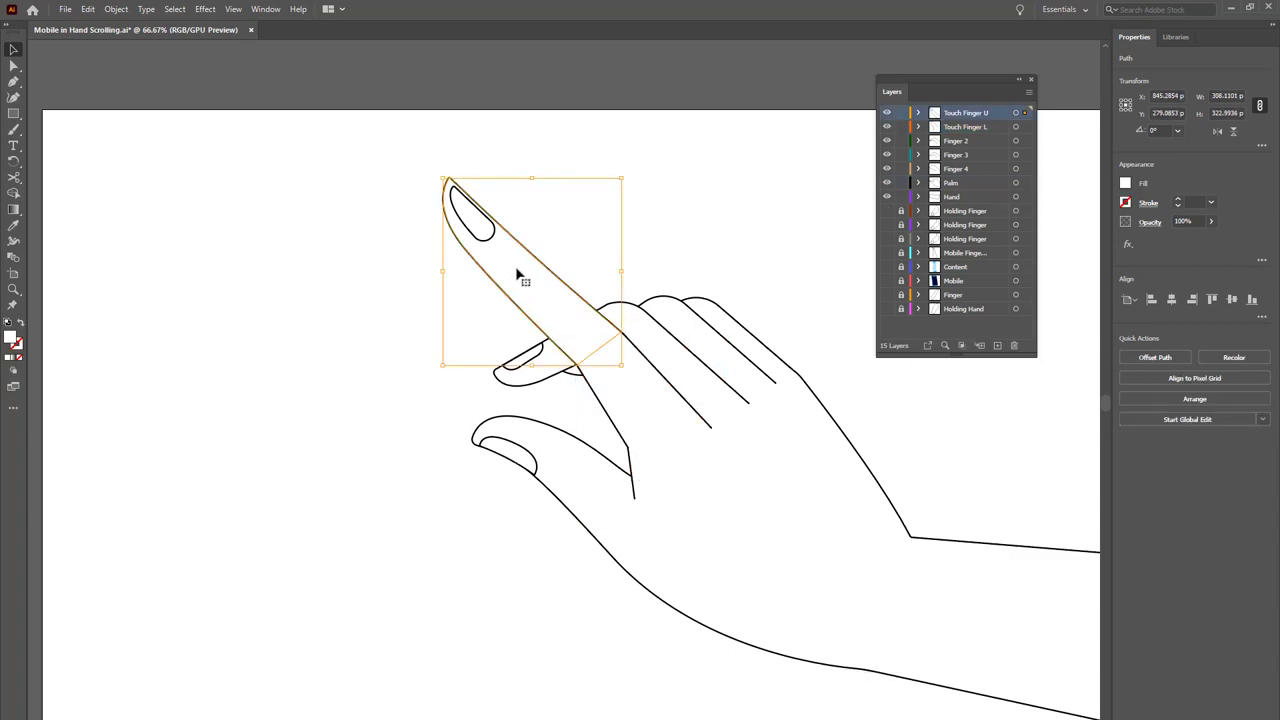
- Inspect the isolated pointing finger, undo the test move, and show Holding Finger and Holding Hand again
double_click(510, 268)
left_click_drag(543, 257, 449, 314)
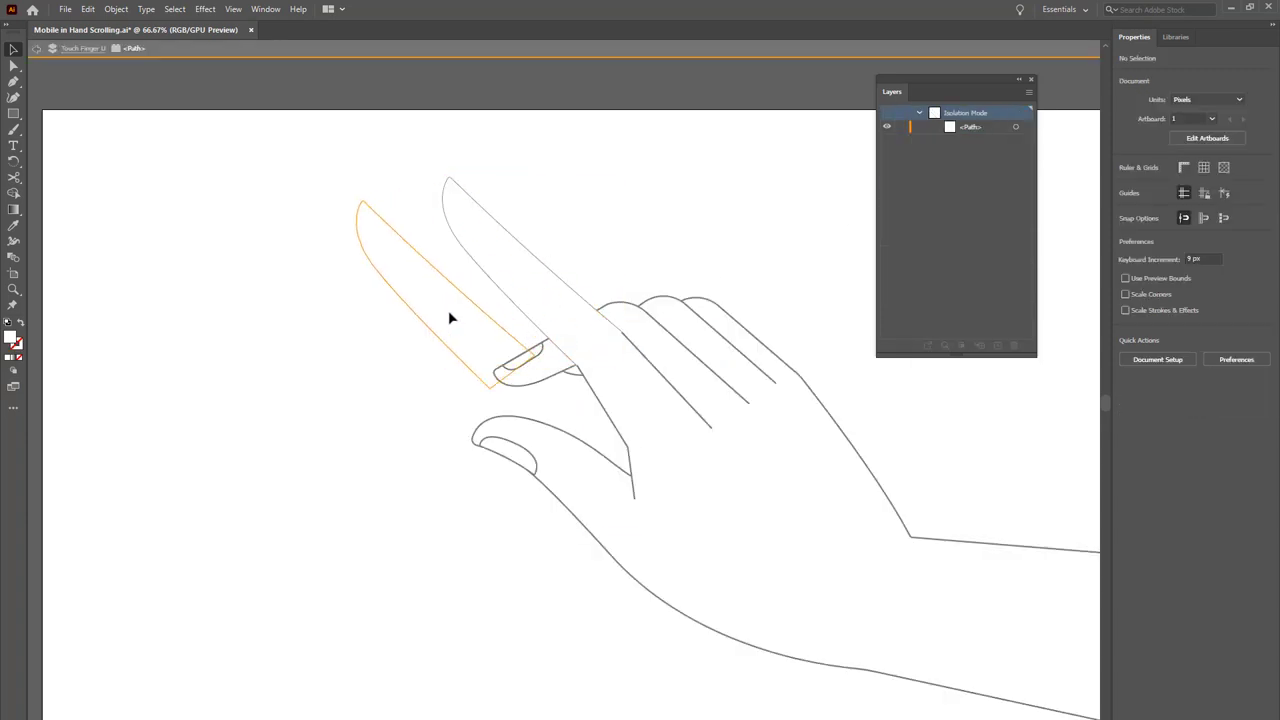
key("Delete")
key("ctrl+a")
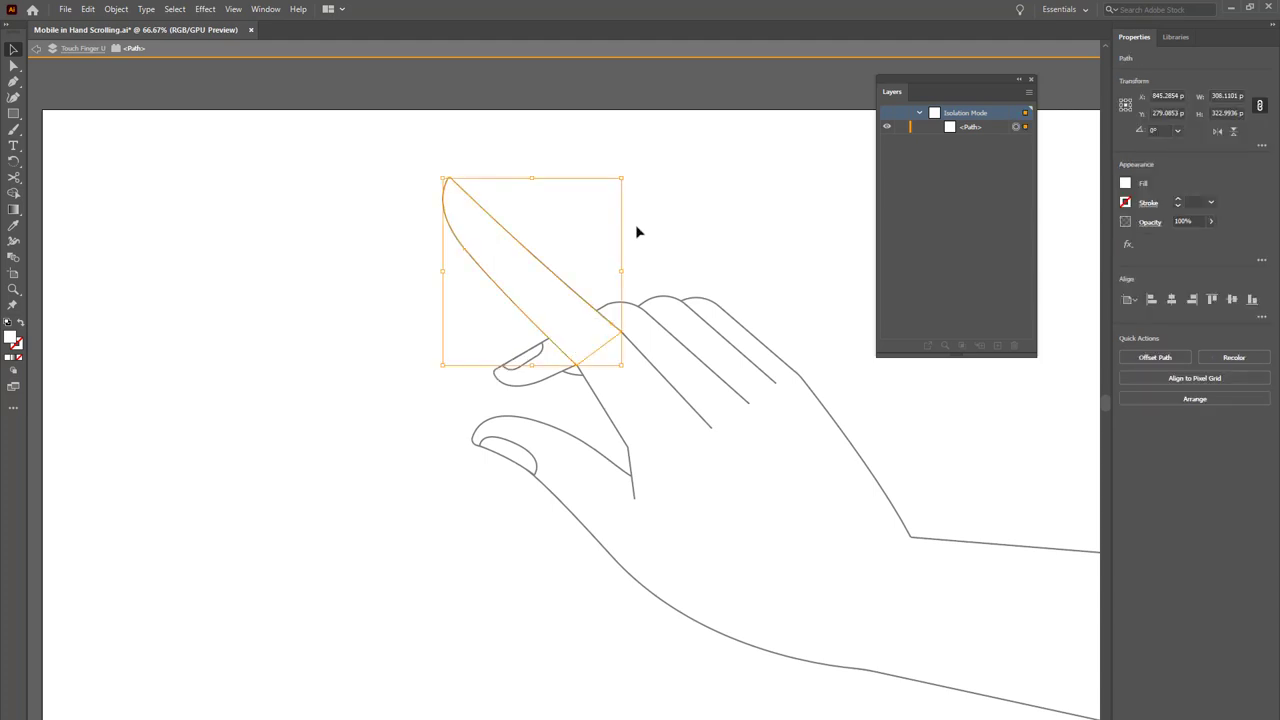
double_click(589, 257)
key("ctrl+z")
key("ctrl+z")
key("ctrl+z")
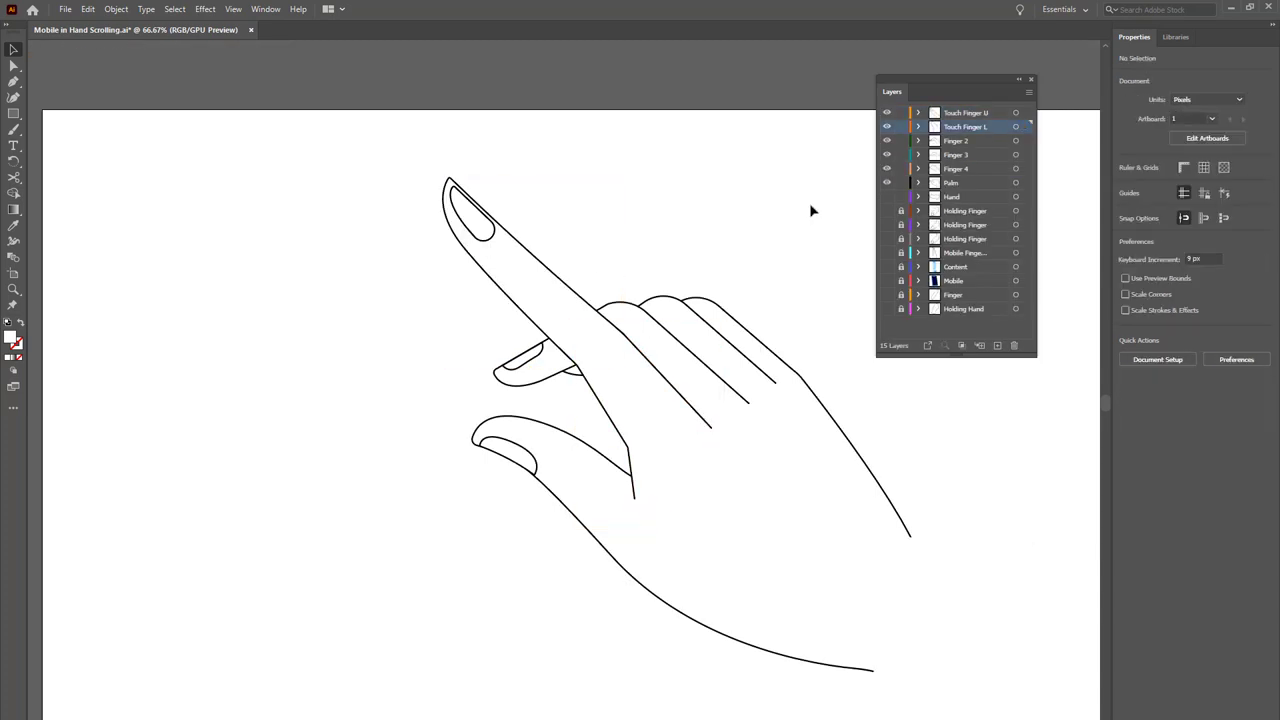
left_click(886, 211)
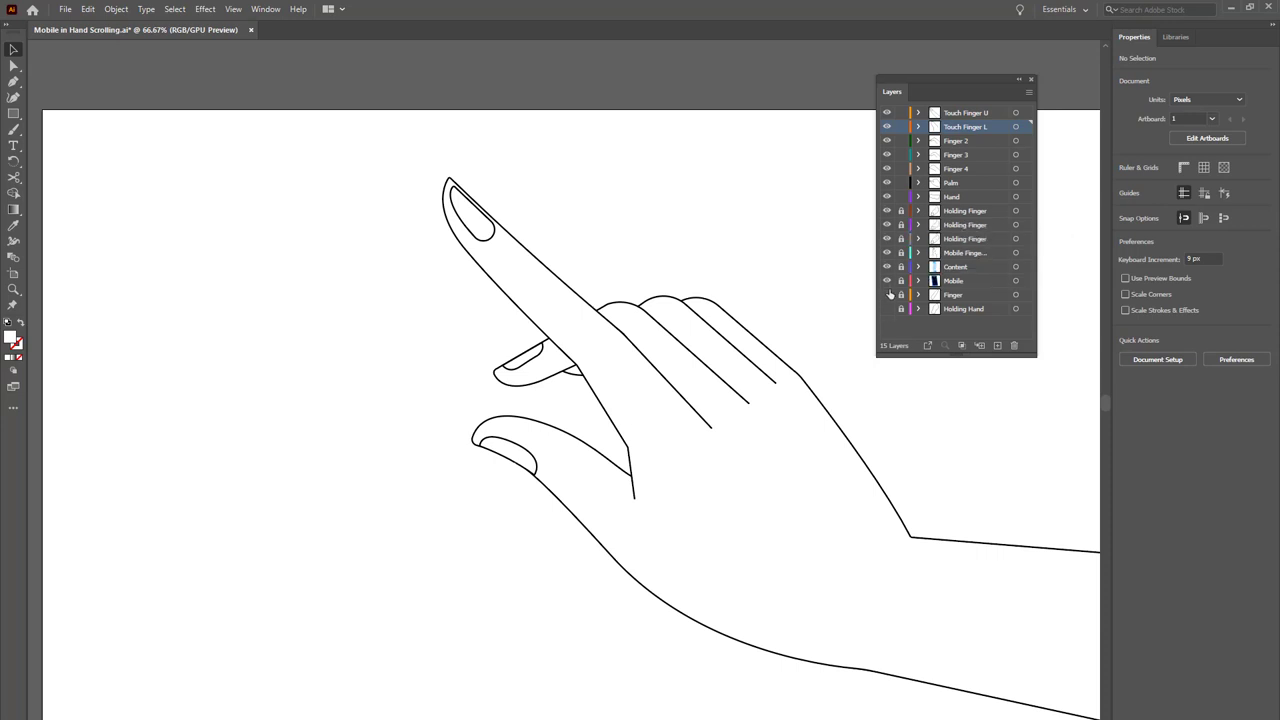
left_click(887, 309)
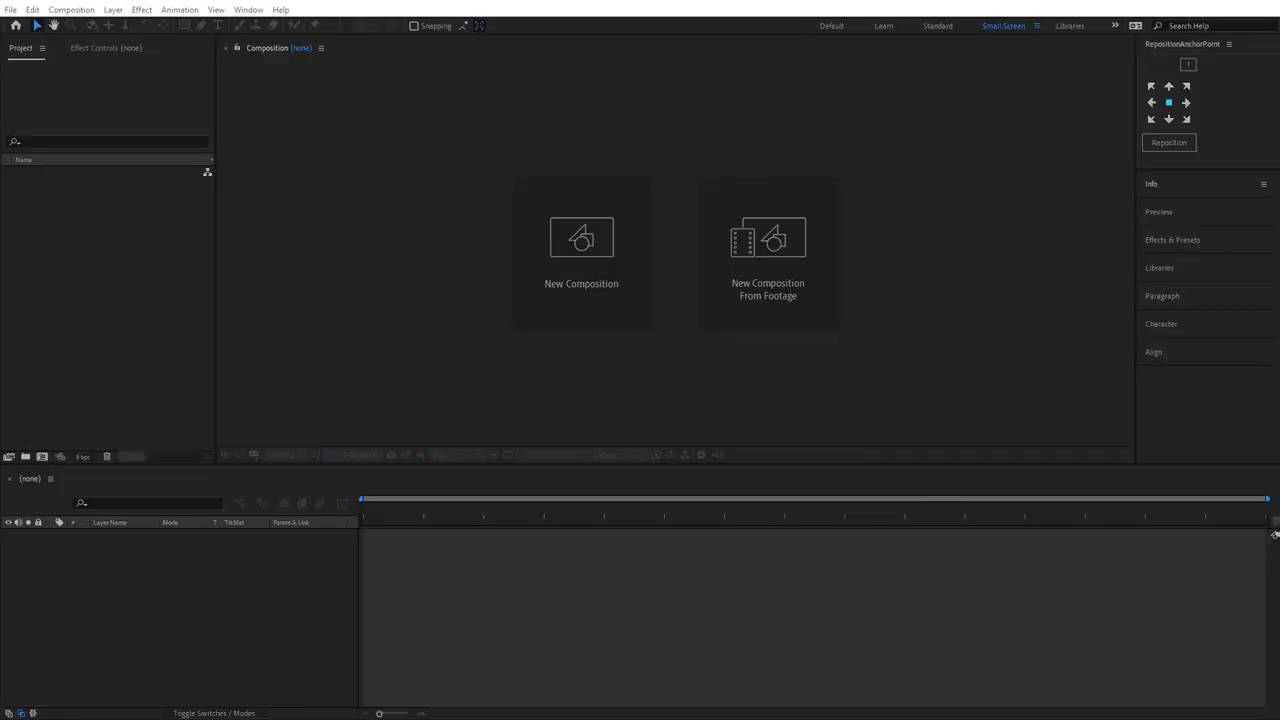
- Import Mobile in Hand Scrolling.ai as Composition - Retain Layer Sizes and open the comp
double_click(101, 289)
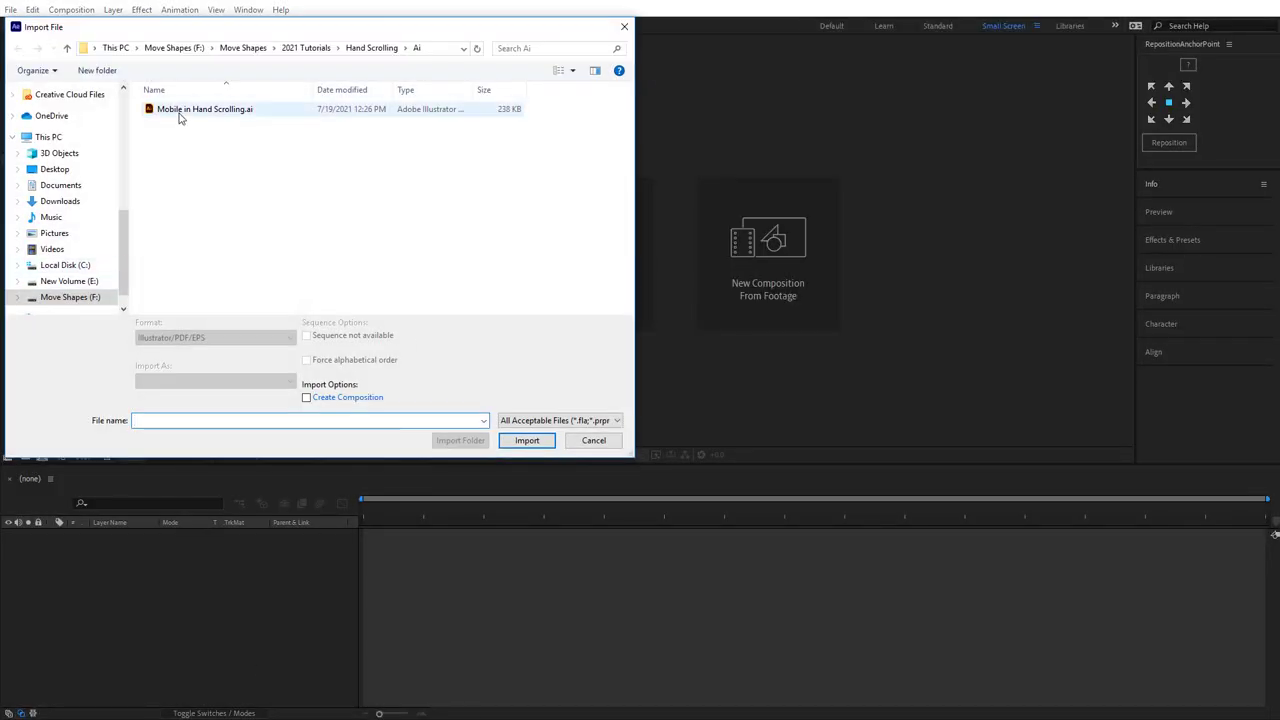
left_click(177, 112)
left_click(215, 381)
left_click(215, 404)
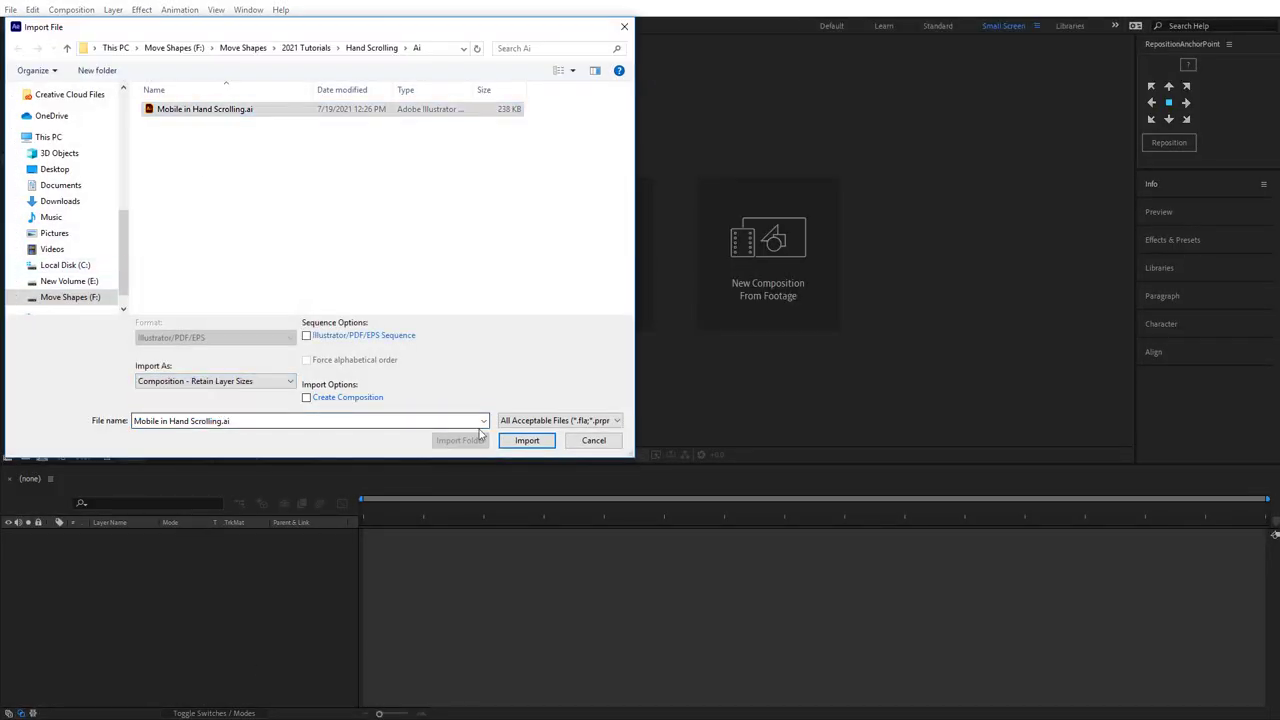
left_click(525, 440)
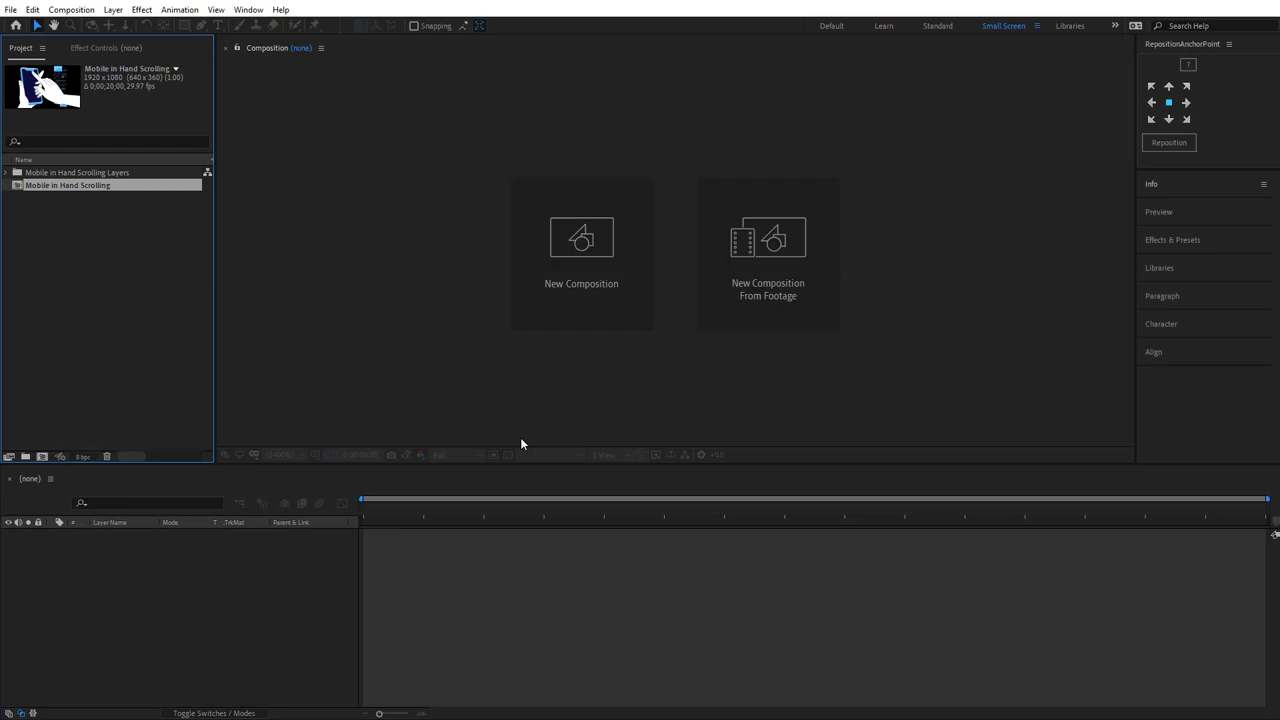
double_click(59, 185)
- Add a white solid layer and move it to the bottom of the stack
right_click(968, 228)
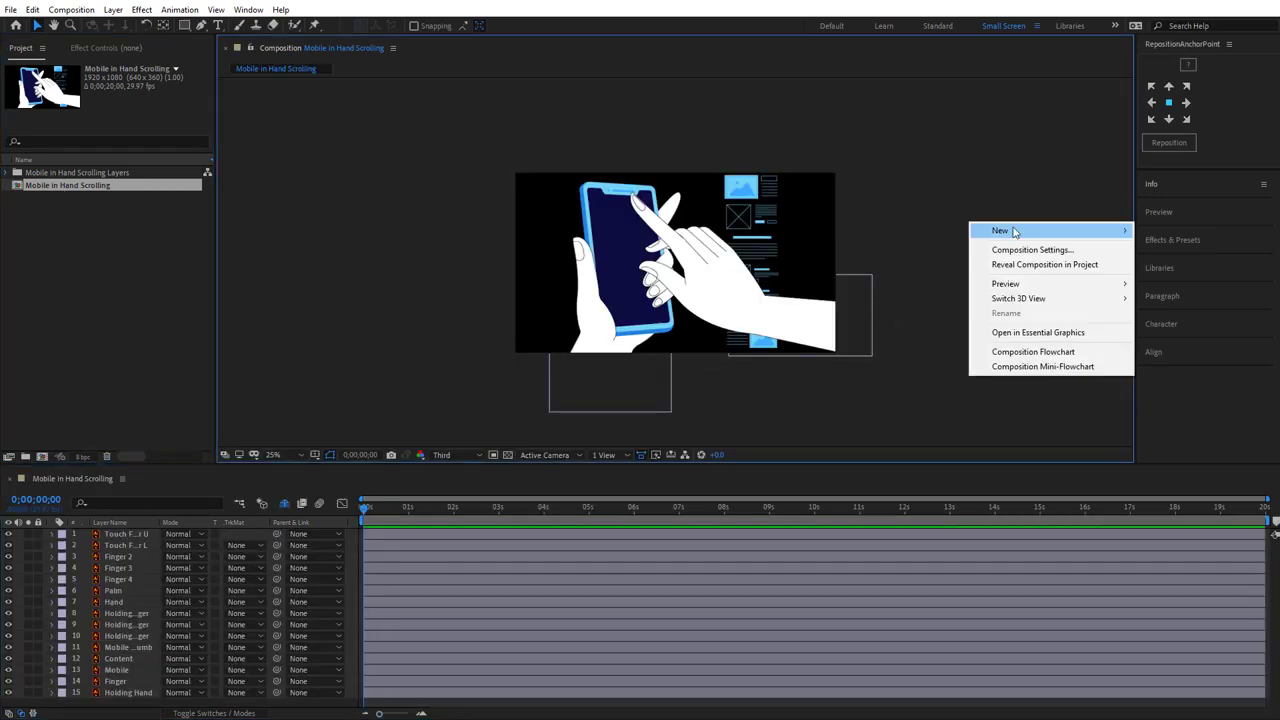
mouse_move(1014, 231)
left_click(857, 266)
left_click(1165, 414)
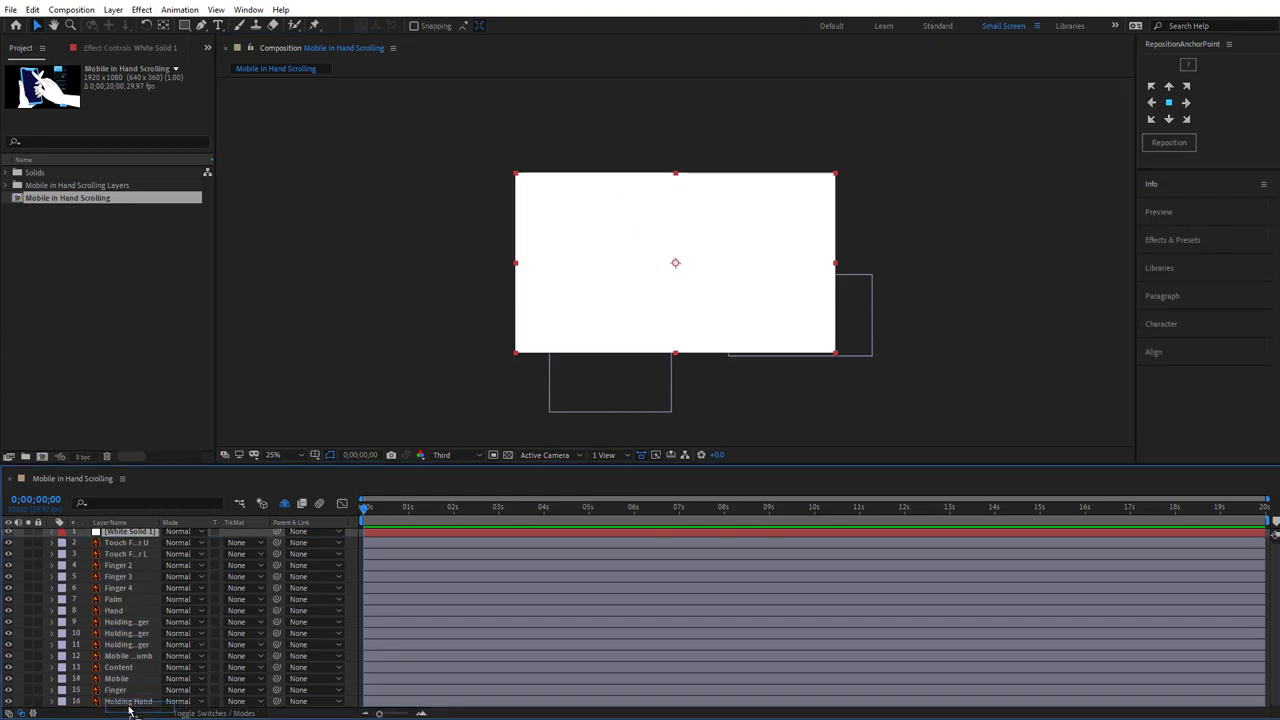
left_click_drag(135, 692, 128, 704)
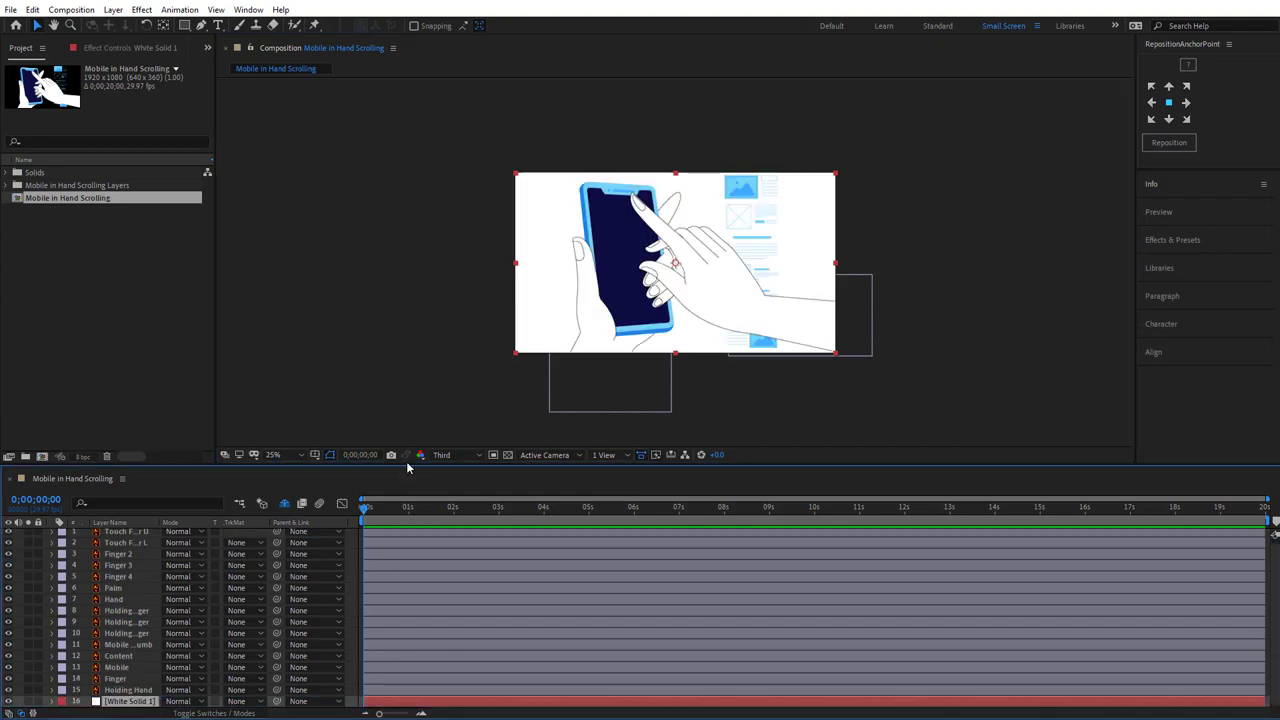
- Enlarge the timeline to show all layers and set viewer magnification to Fit
left_click_drag(406, 468, 401, 440)
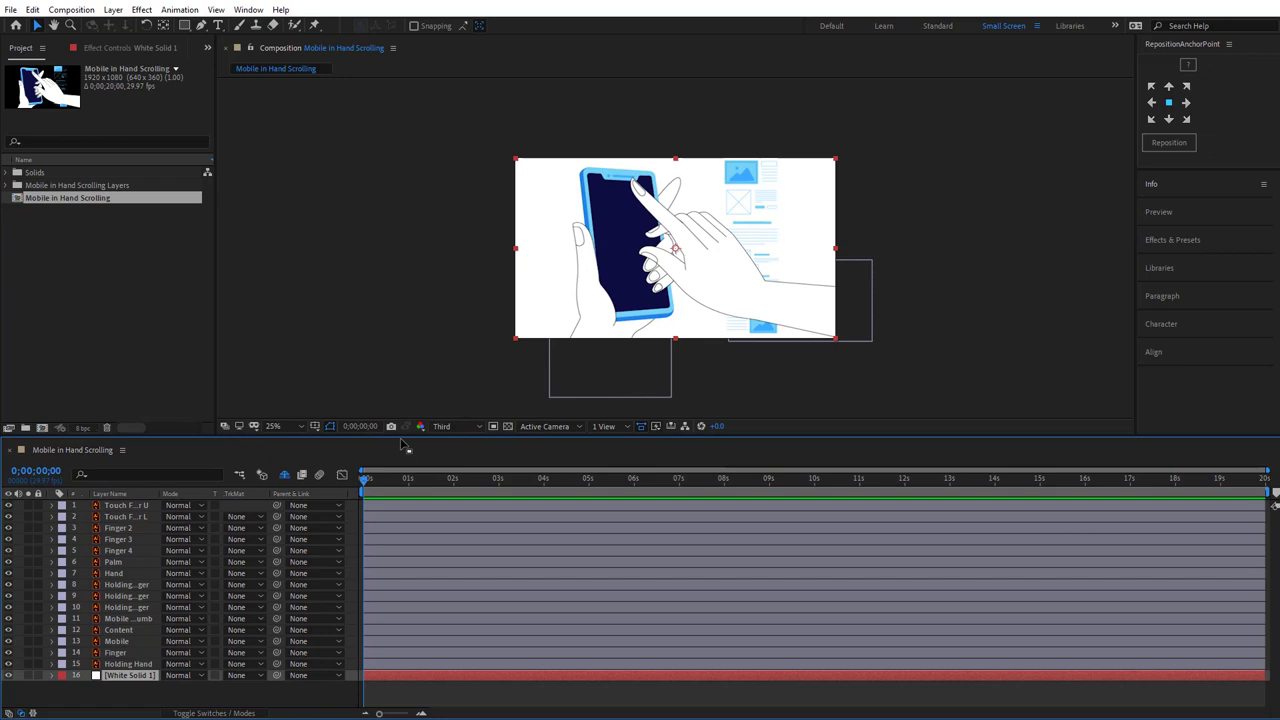
left_click(283, 428)
left_click(285, 445)
- Lock the white solid and go through the touching-hand layers from Touch Finger U to Hand
left_click(38, 675)
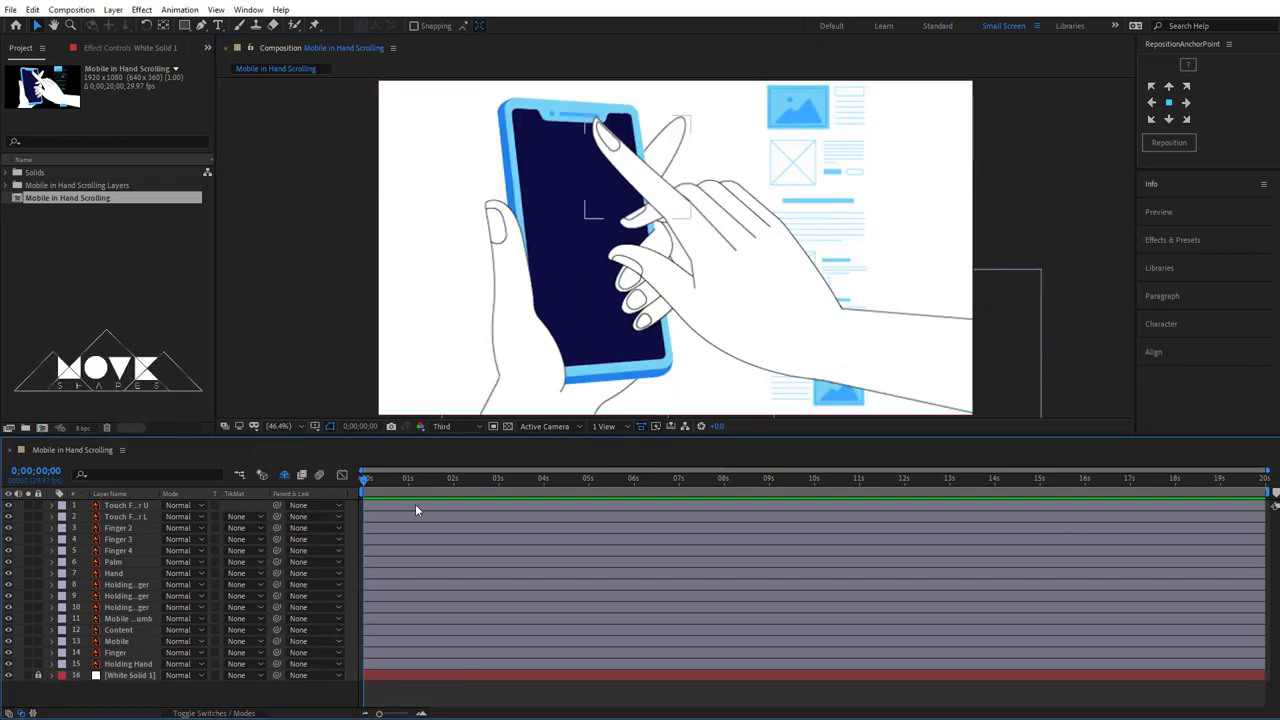
left_click(137, 506)
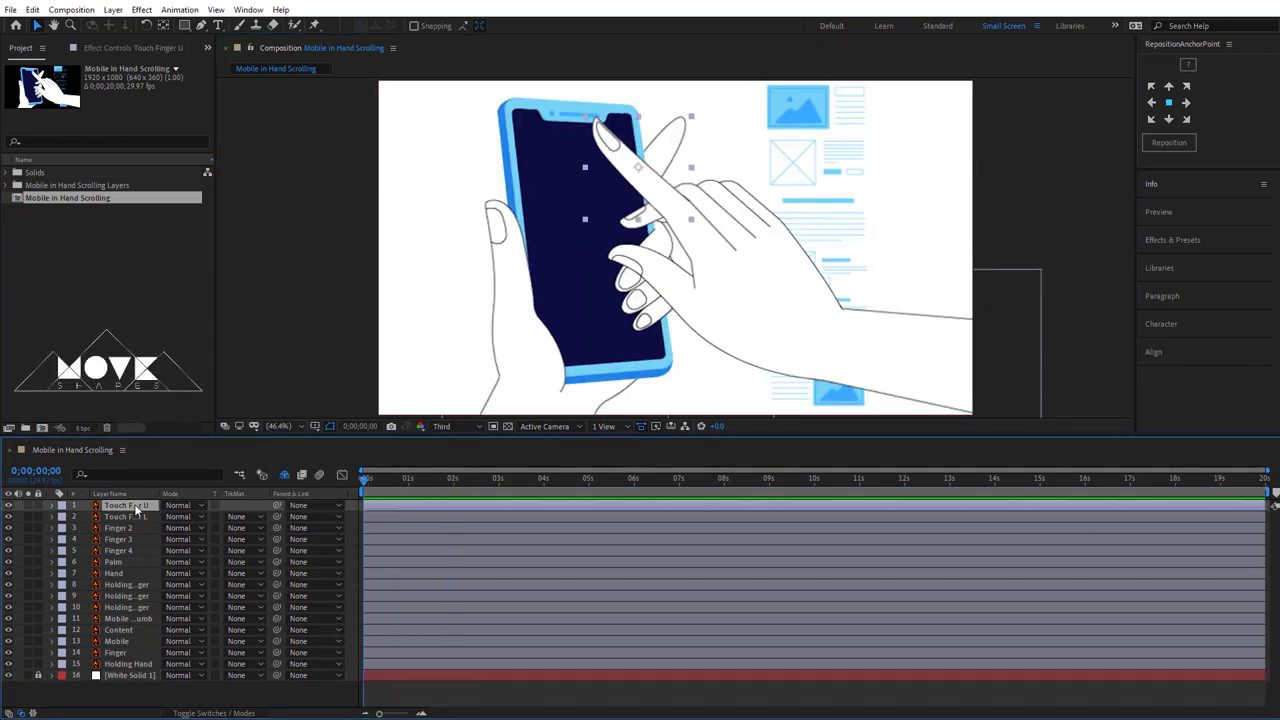
left_click(124, 517)
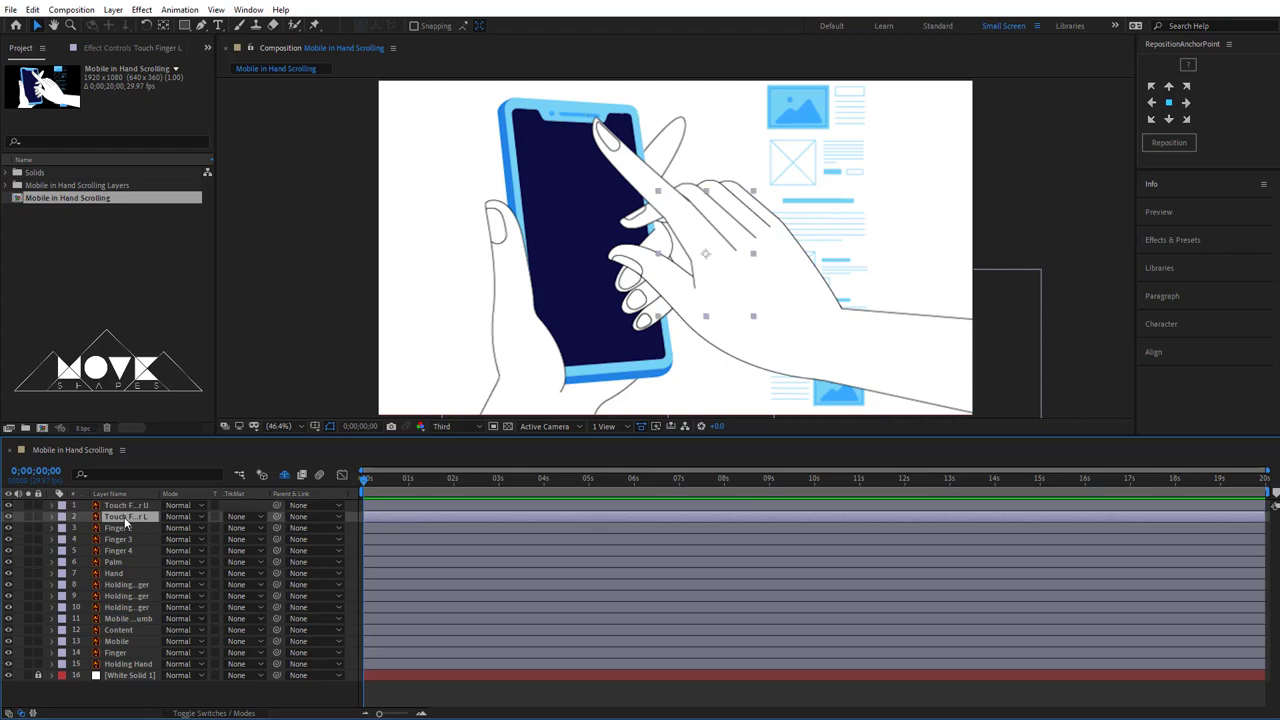
left_click(118, 529)
left_click(120, 540)
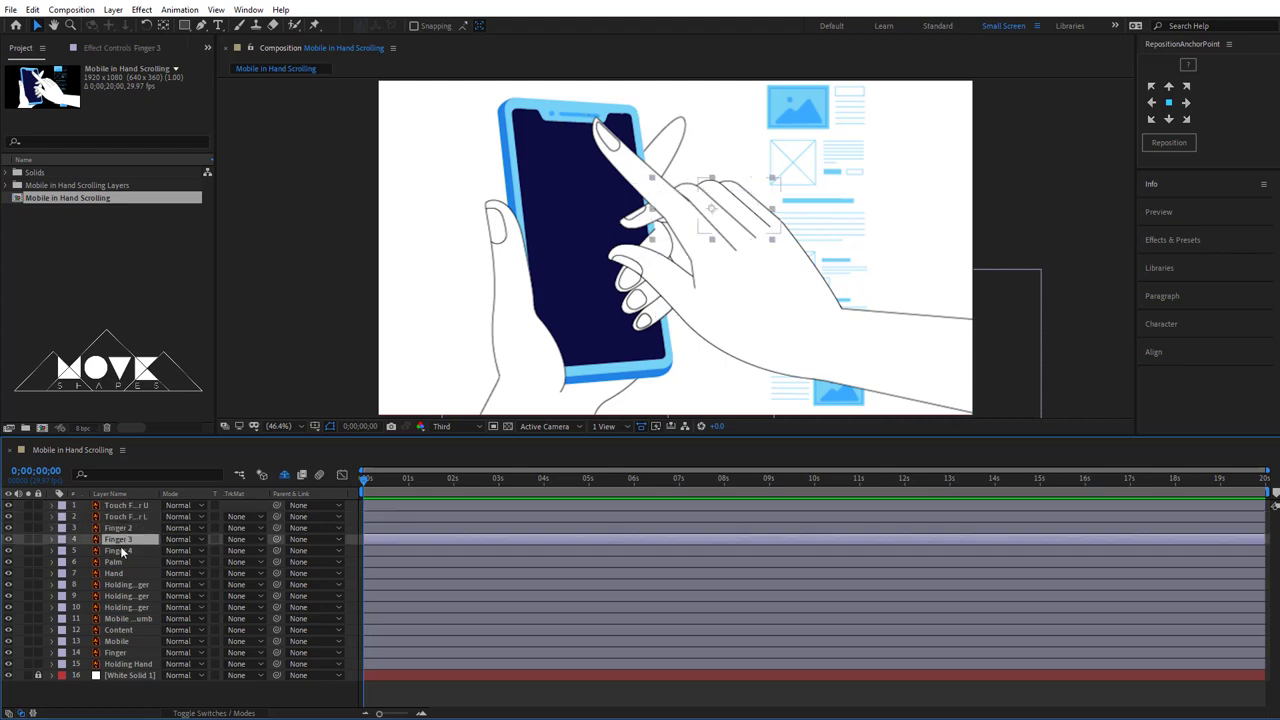
left_click(120, 551)
left_click(115, 562)
left_click(112, 574)
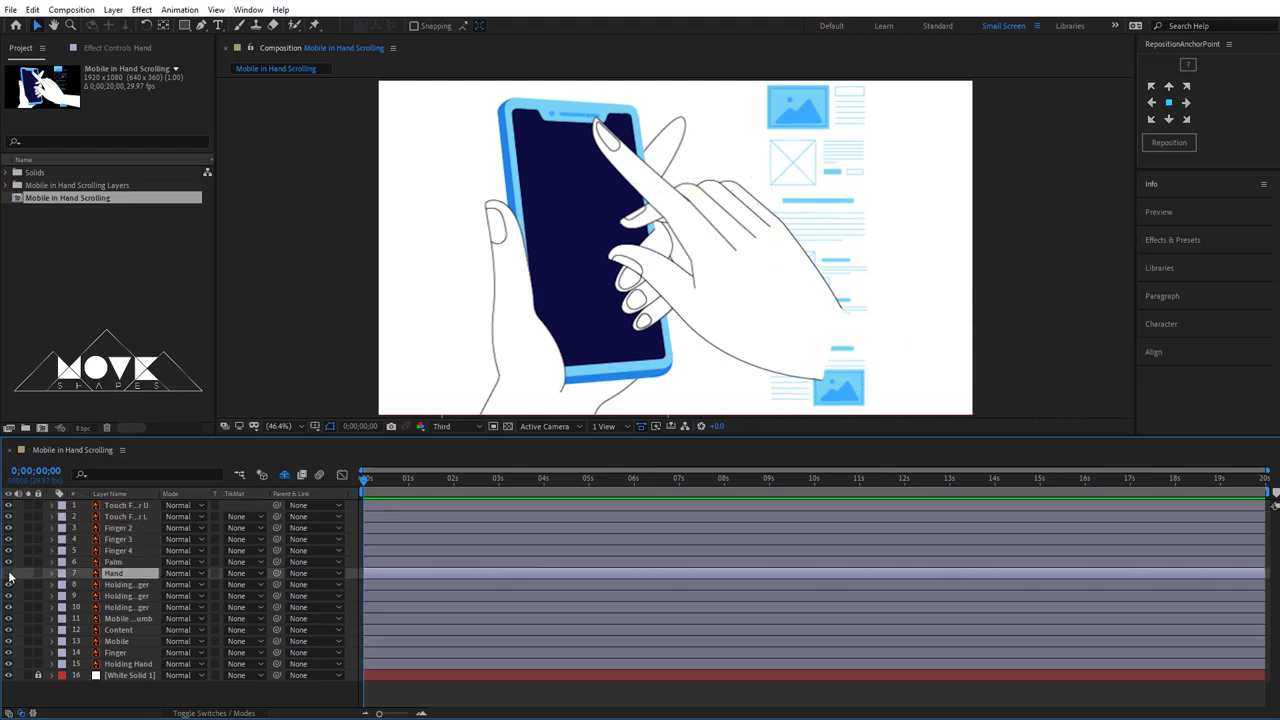
left_click(8, 573)
- With the Pan Behind tool, move the Hand and Palm anchor points toward the wrist
left_click(165, 30)
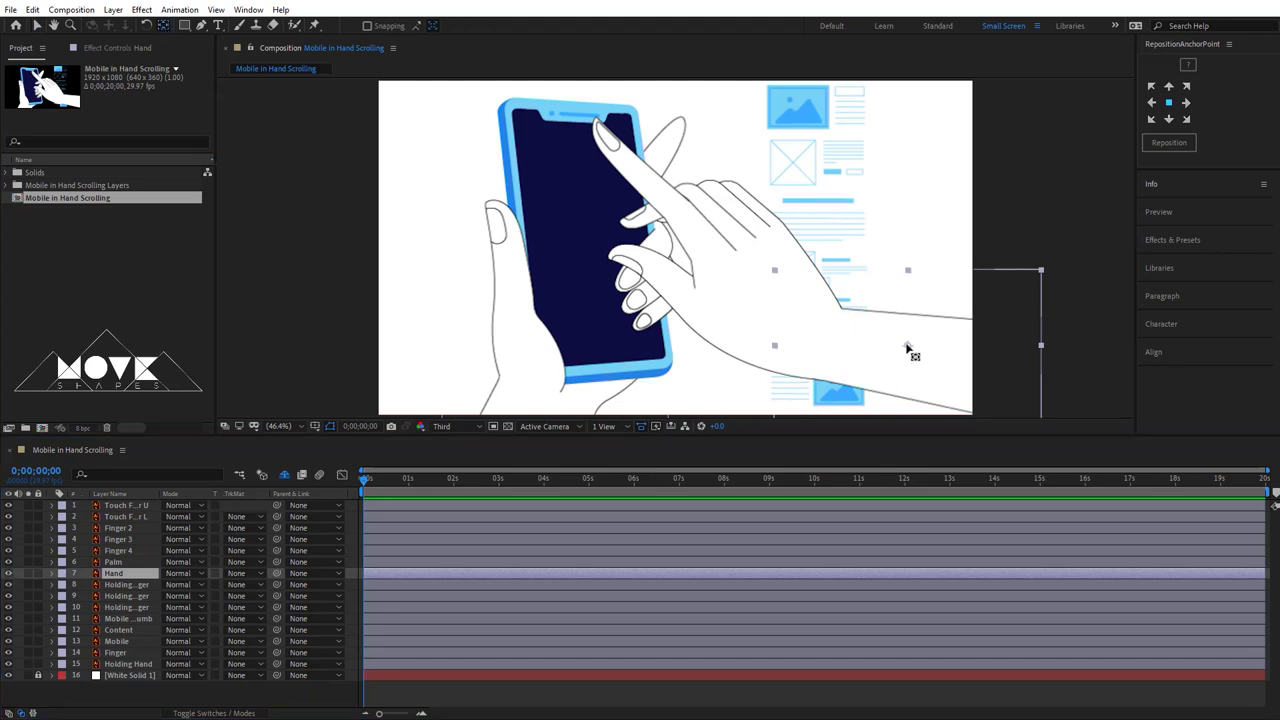
left_click_drag(907, 347, 932, 360)
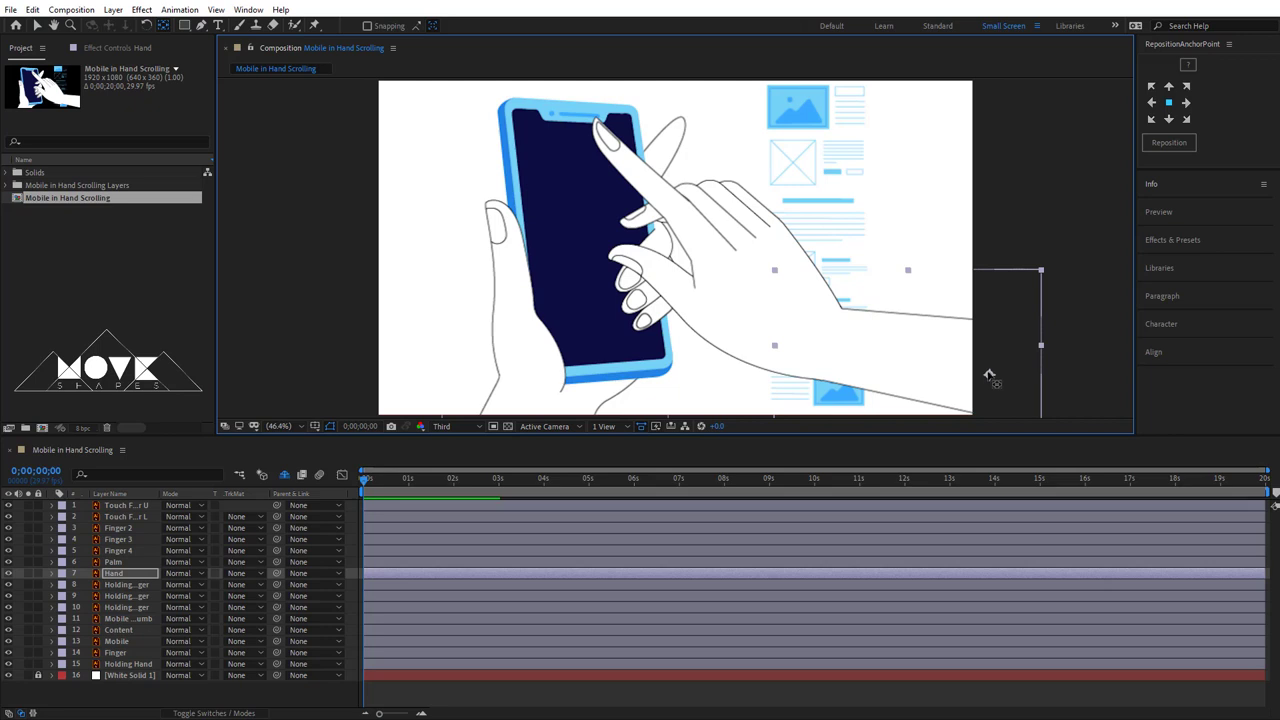
left_click(120, 562)
left_click(8, 562)
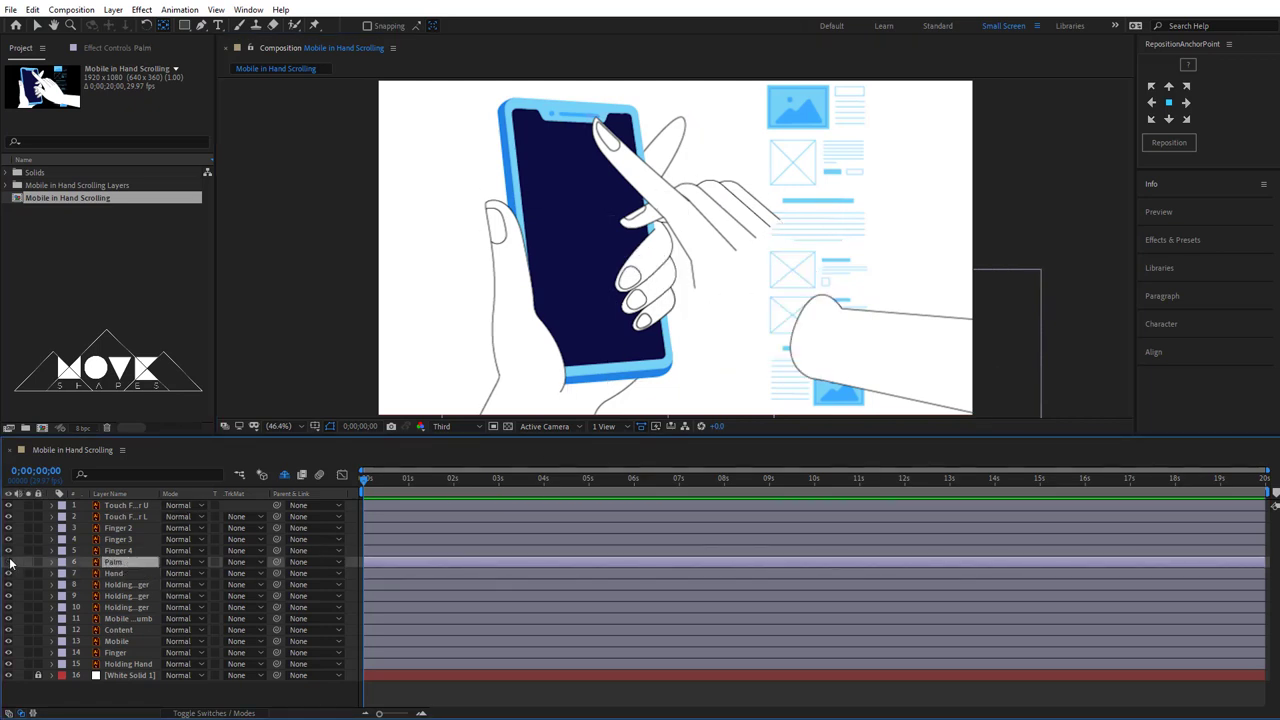
left_click_drag(724, 295, 822, 341)
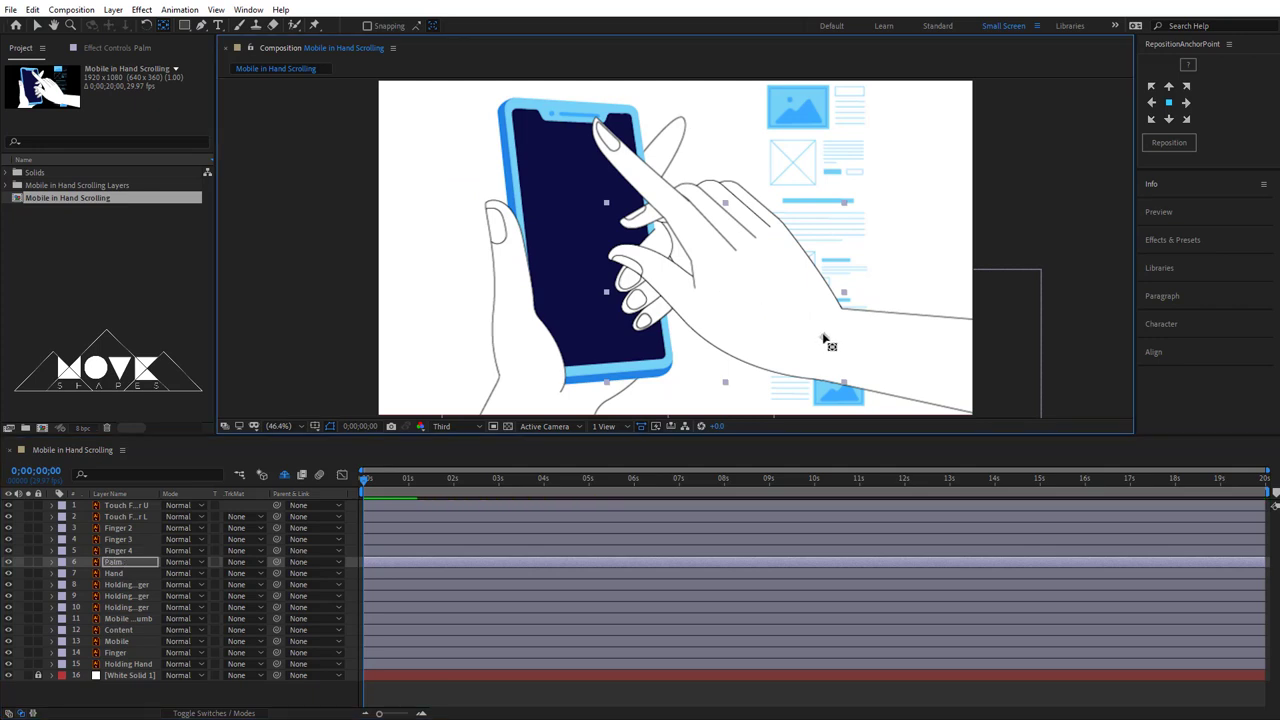
- Select Finger 4, then move Finger 3's anchor point onto its knuckle joint
left_click(121, 551)
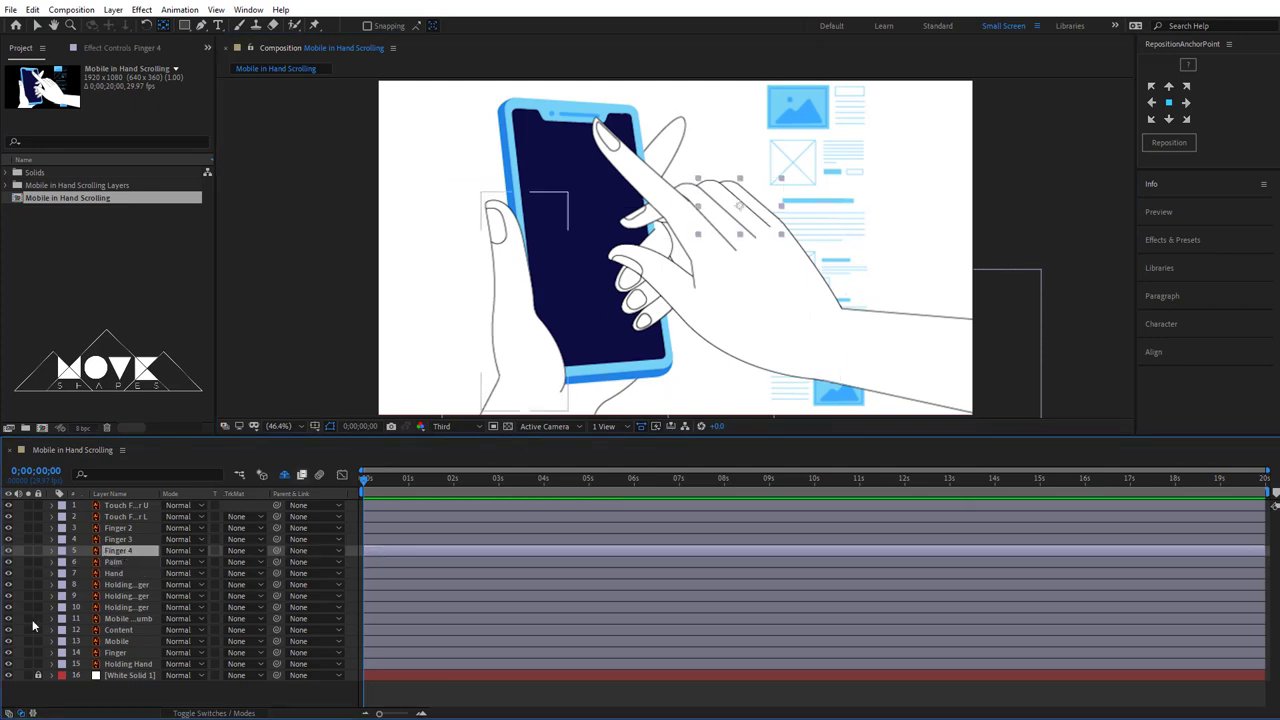
left_click(9, 551)
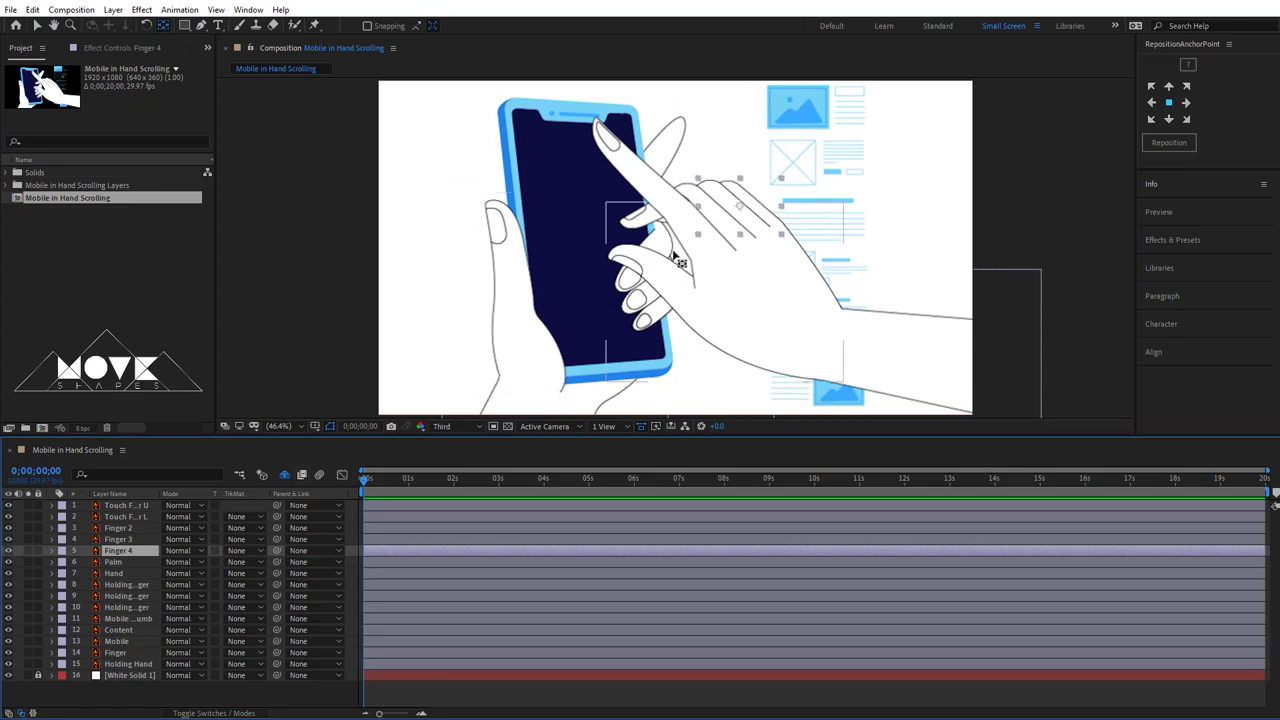
left_click(745, 212)
scroll(782, 228, "up", 1)
scroll(785, 229, "up", 1)
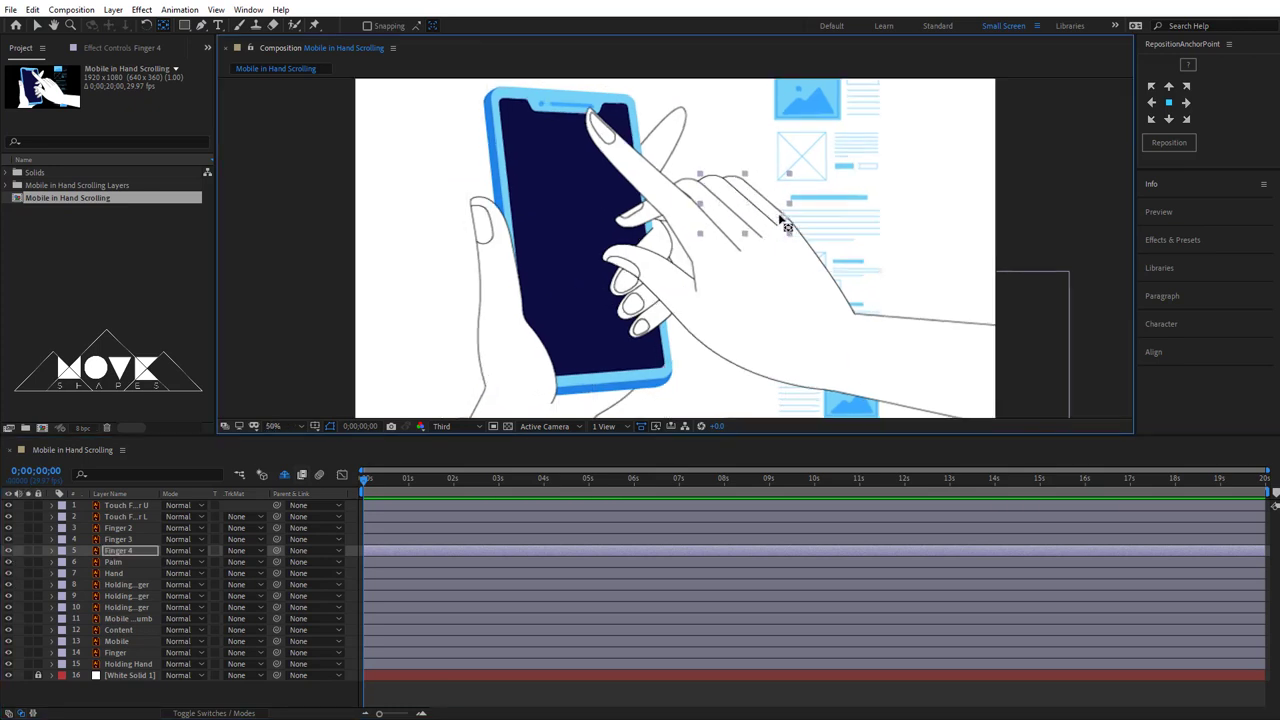
scroll(790, 230, "up", 1)
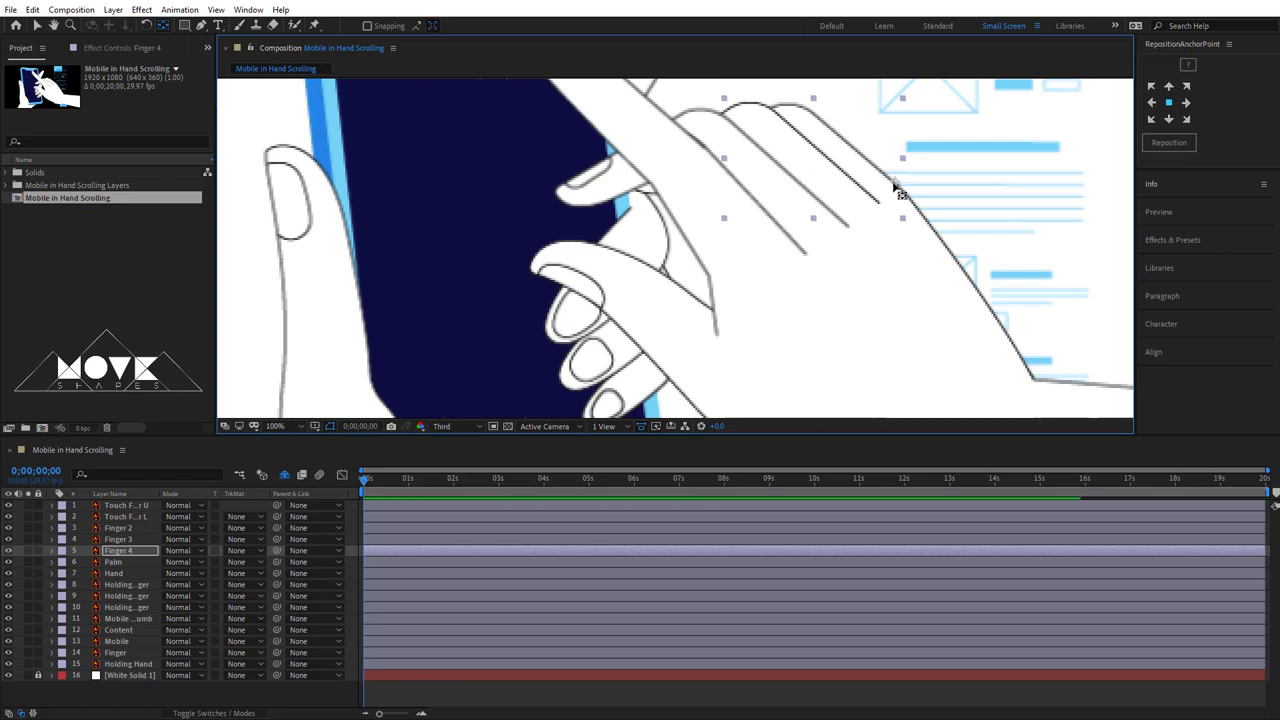
scroll(874, 208, "down", 2)
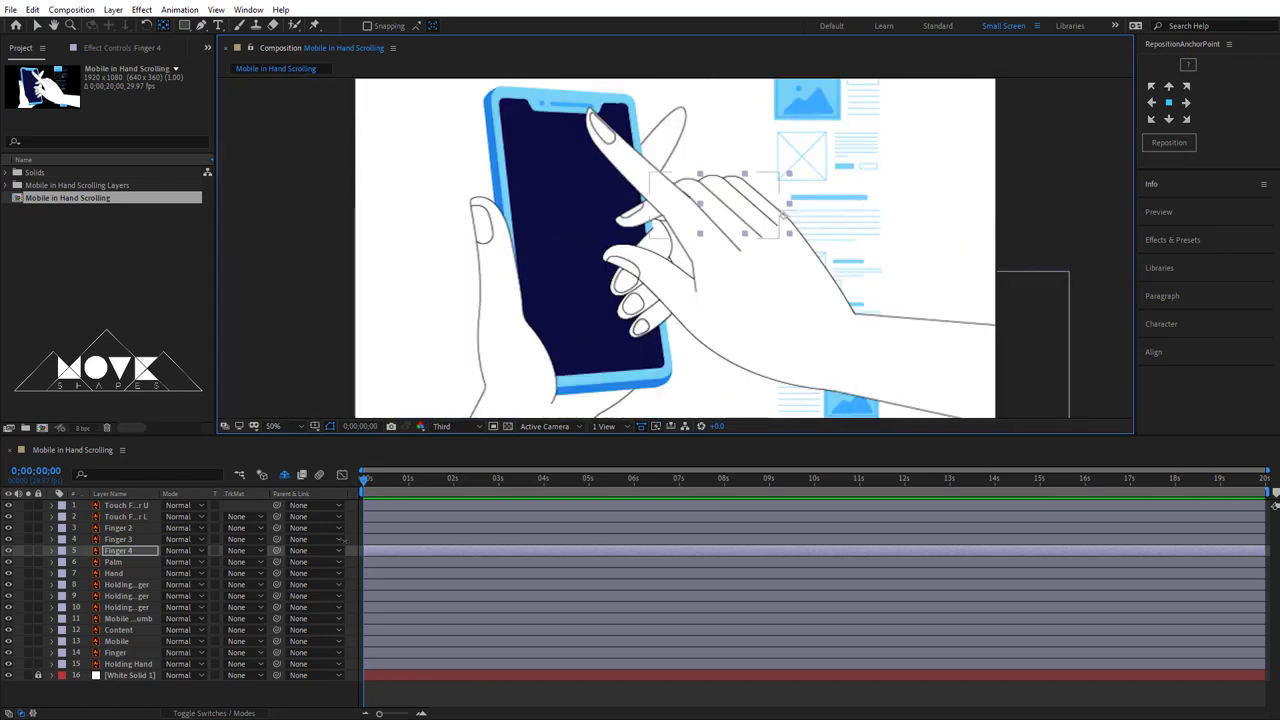
left_click(722, 250)
left_click_drag(715, 218, 773, 235)
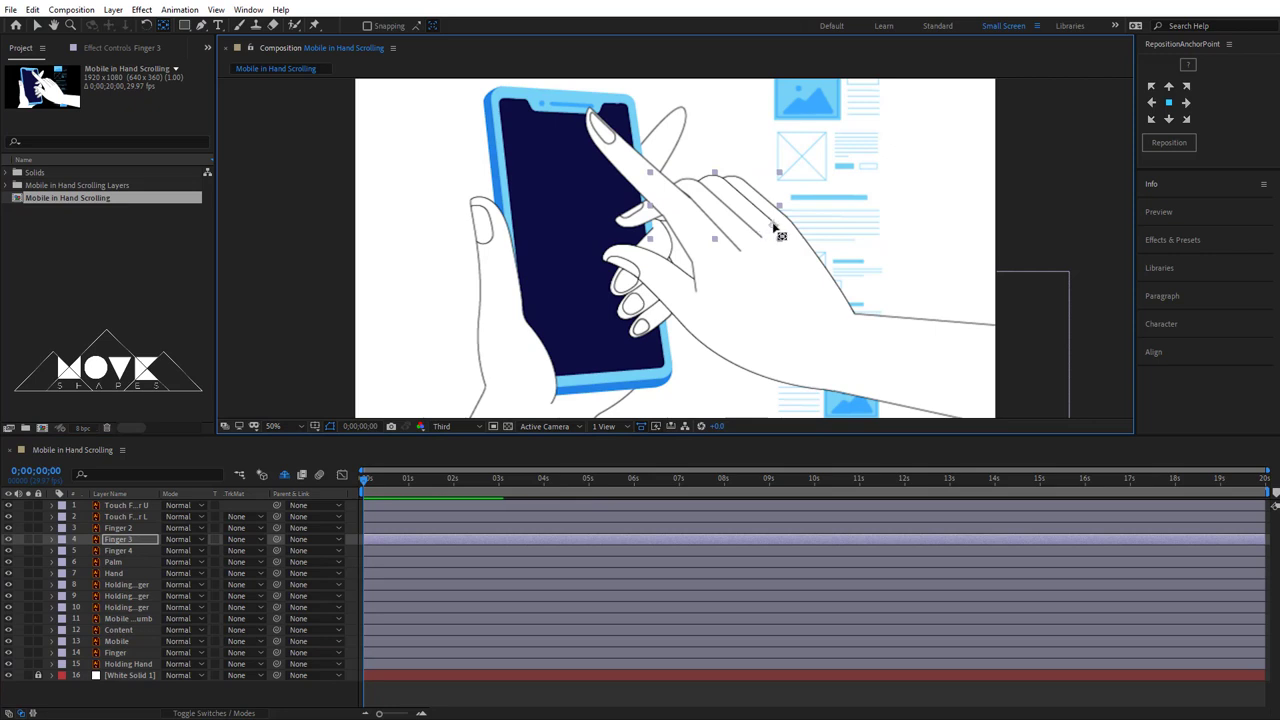
- Move the Finger 2 and Touch Finger L anchor points onto their joints
left_click(120, 528)
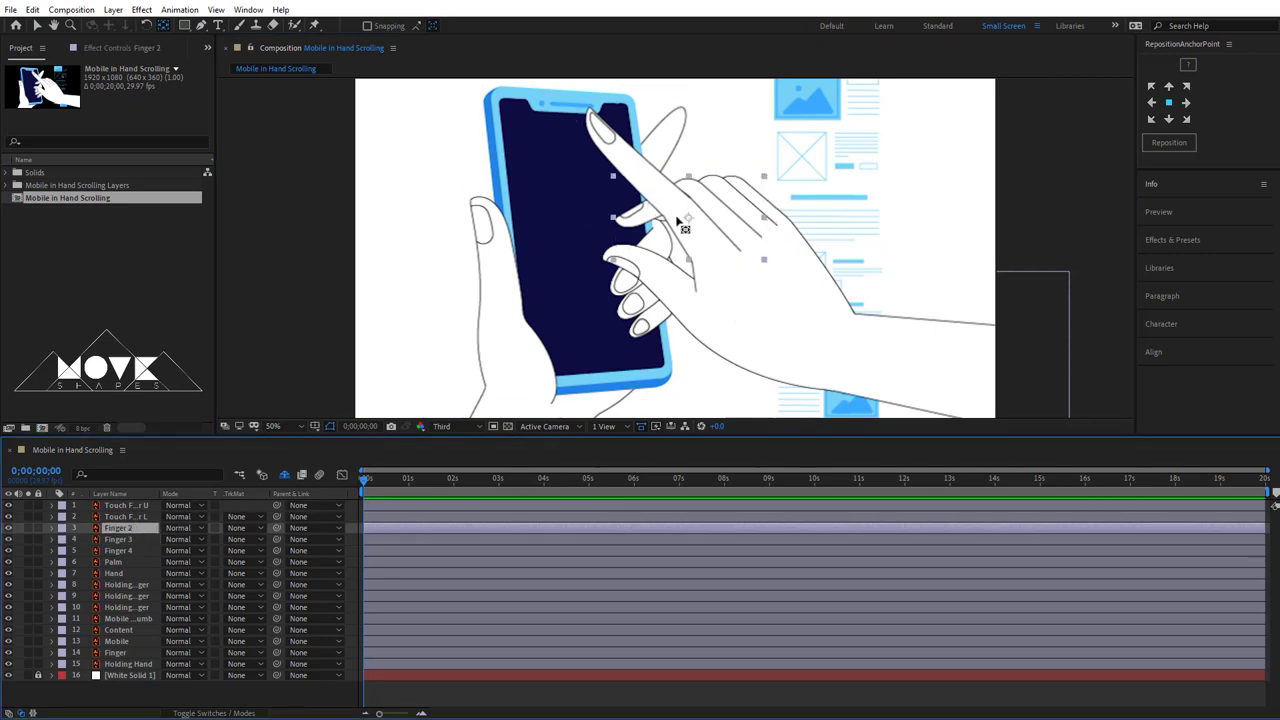
left_click_drag(697, 224, 760, 243)
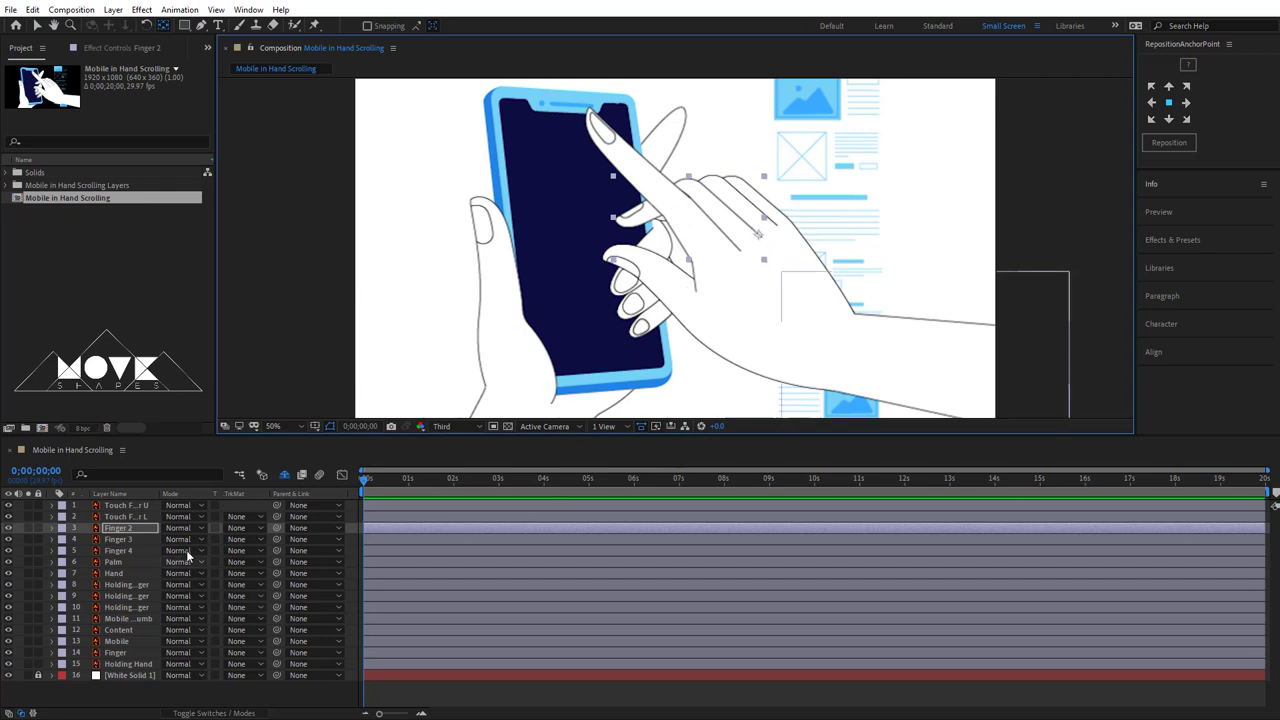
left_click(131, 517)
left_click_drag(710, 258, 717, 262)
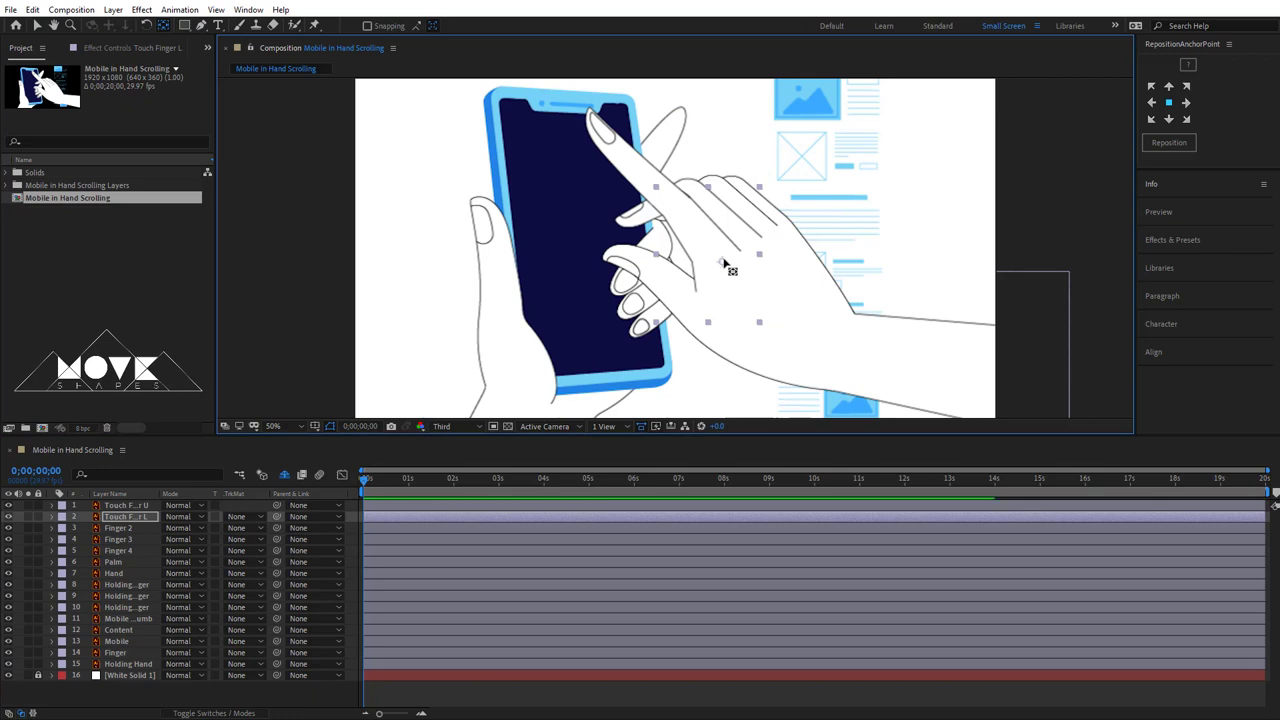
left_click_drag(718, 265, 723, 263)
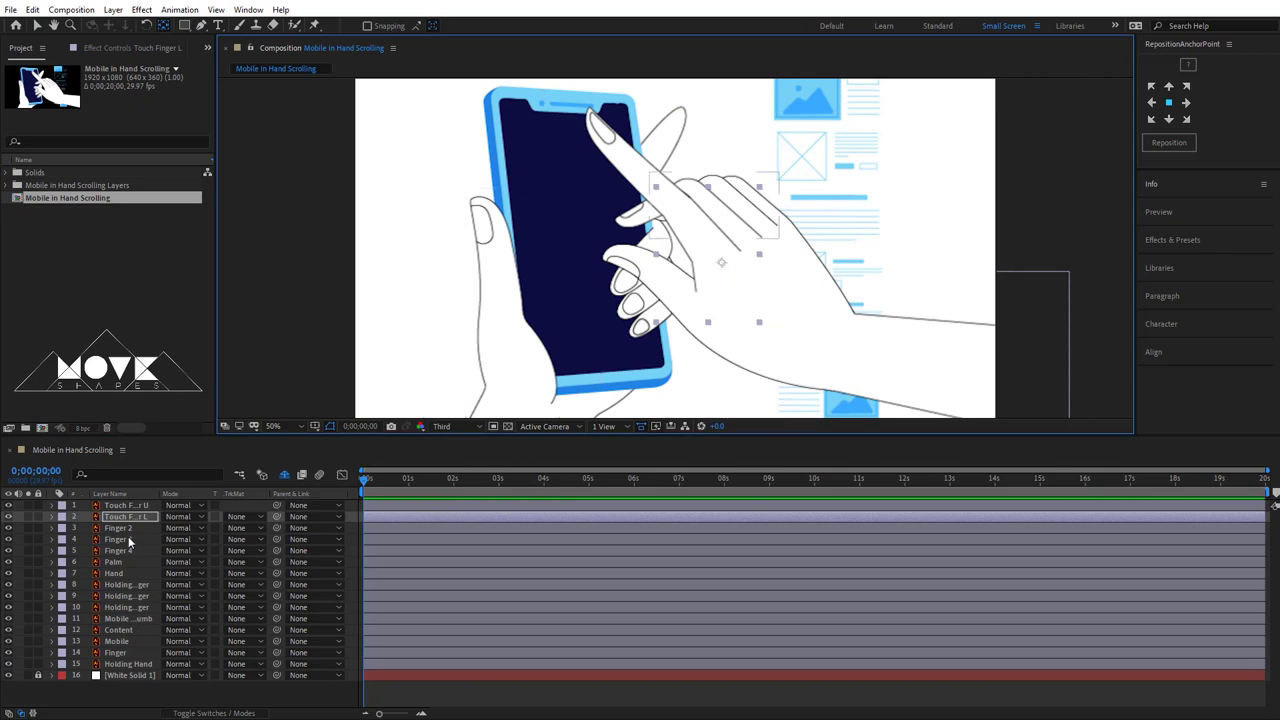
- Place Touch Finger U's anchor point on its joint and return to the Selection tool
left_click(588, 208)
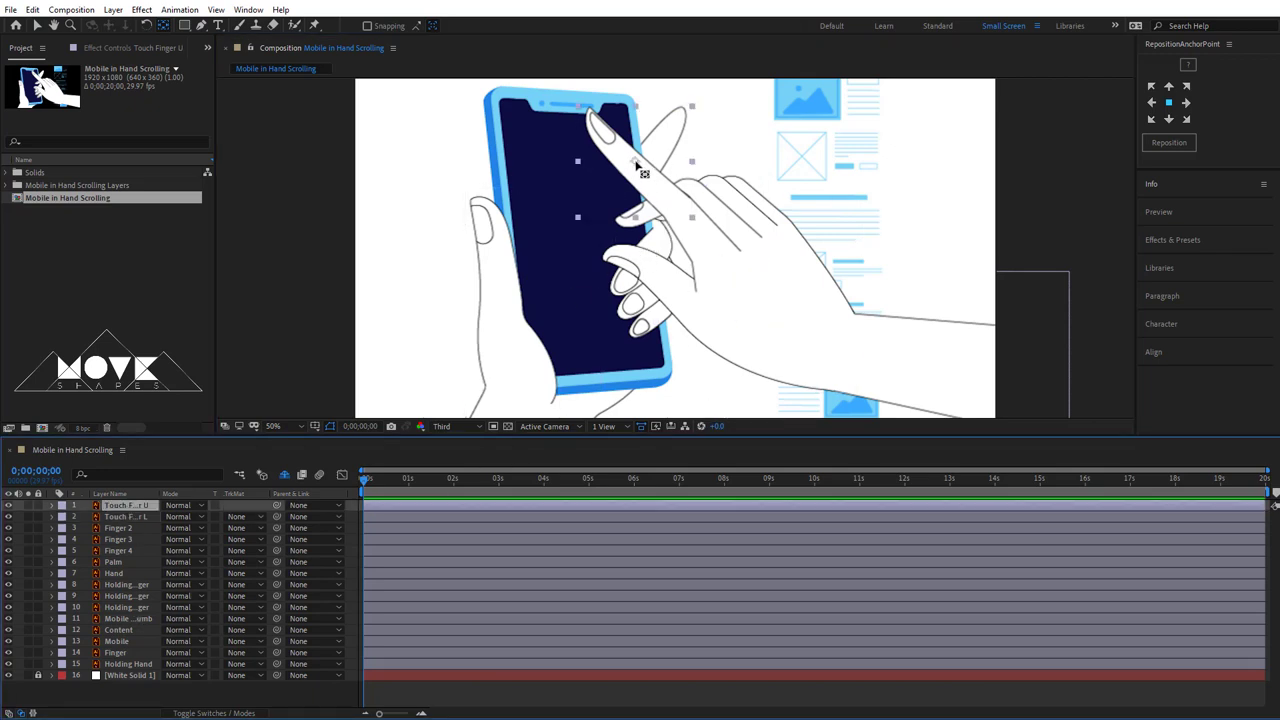
left_click_drag(635, 161, 690, 199)
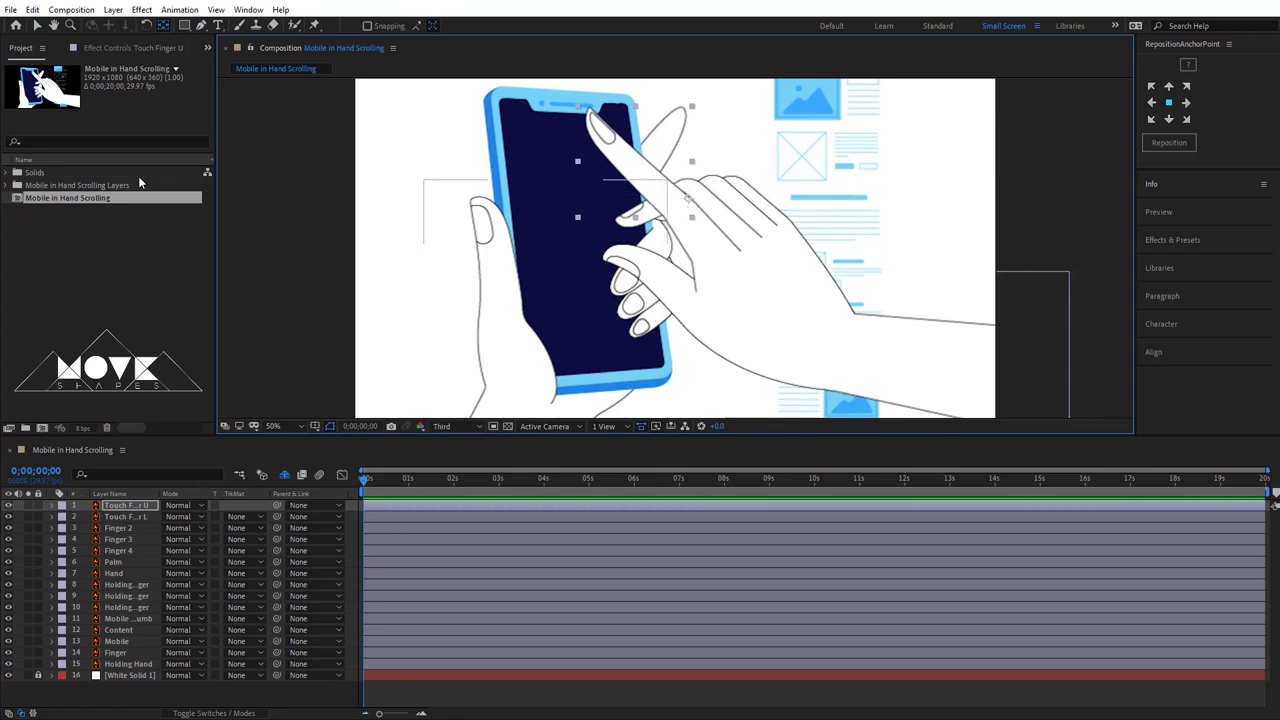
left_click(37, 27)
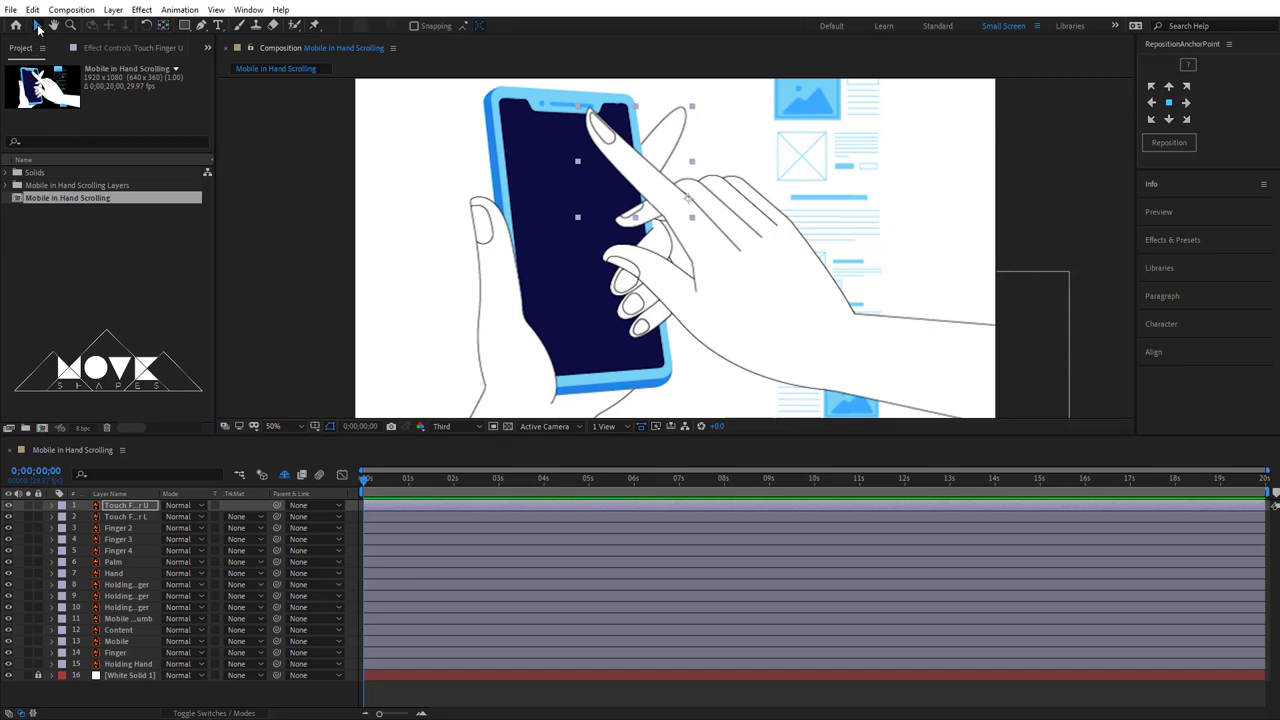
left_click(155, 506)
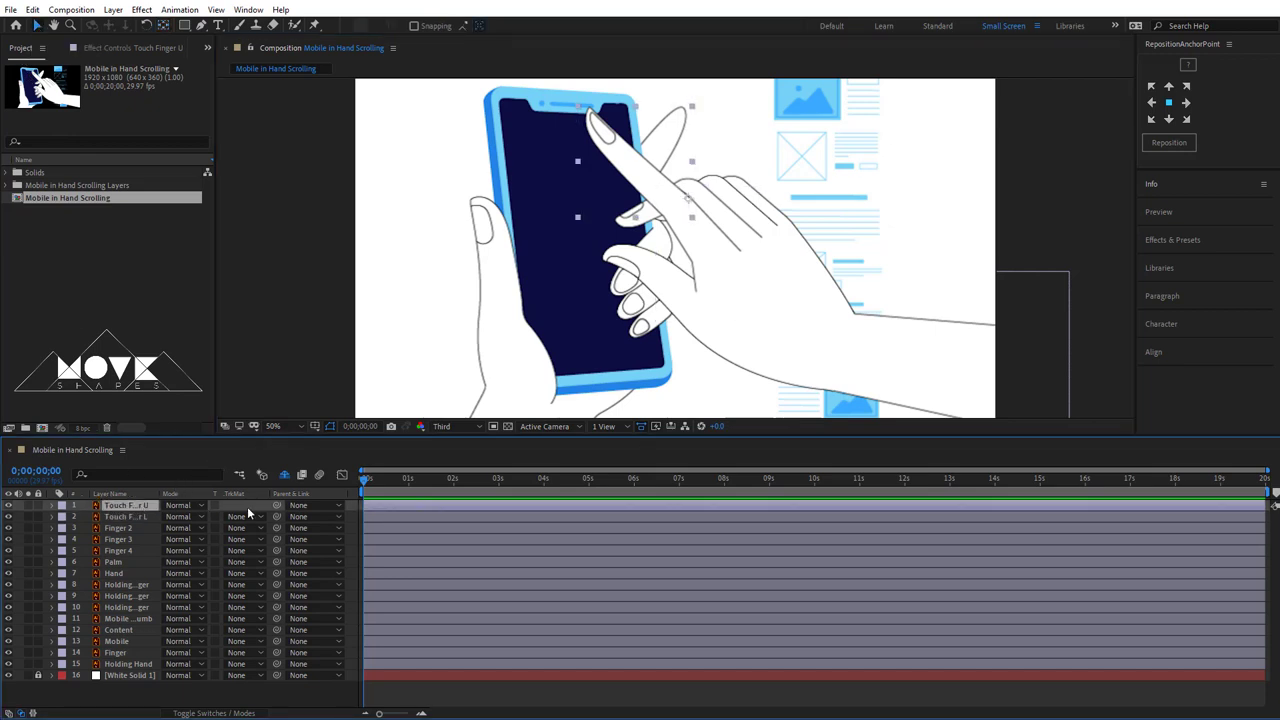
- Parent Touch Finger U to Touch Finger L, and Touch Finger L plus Fingers 2–4 to Palm
left_click_drag(277, 505, 143, 514)
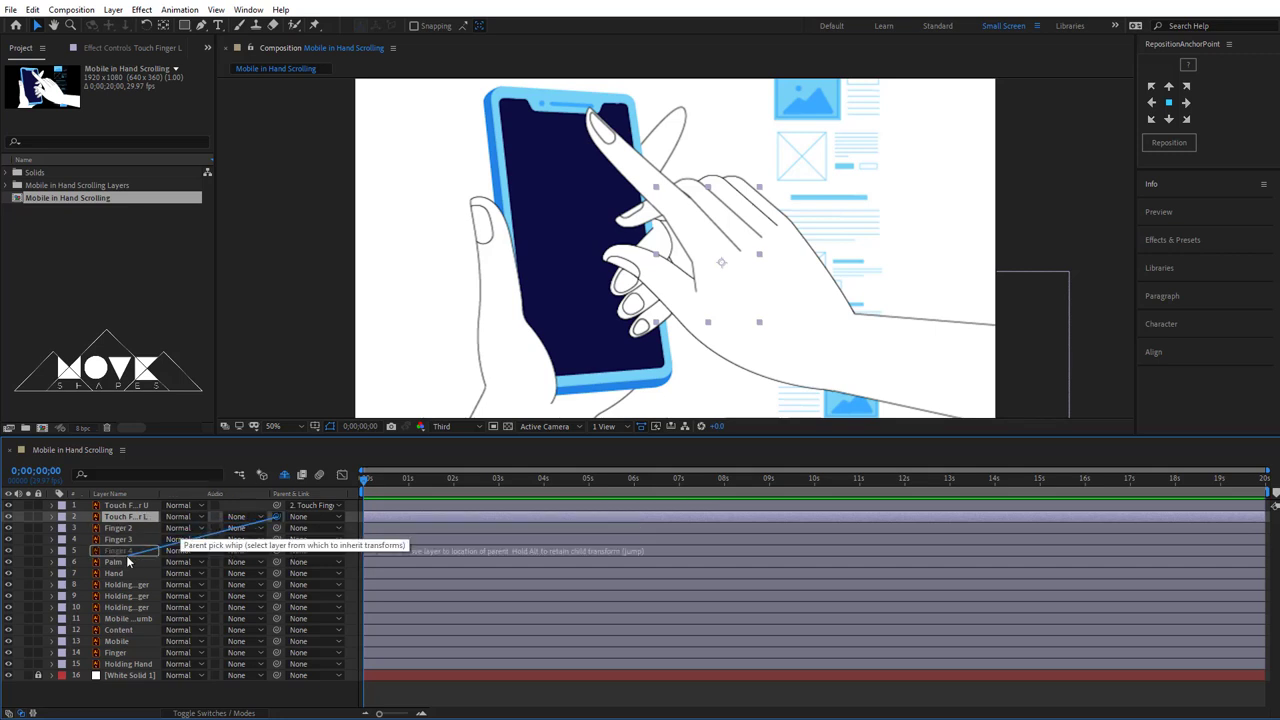
left_click_drag(258, 517, 120, 566)
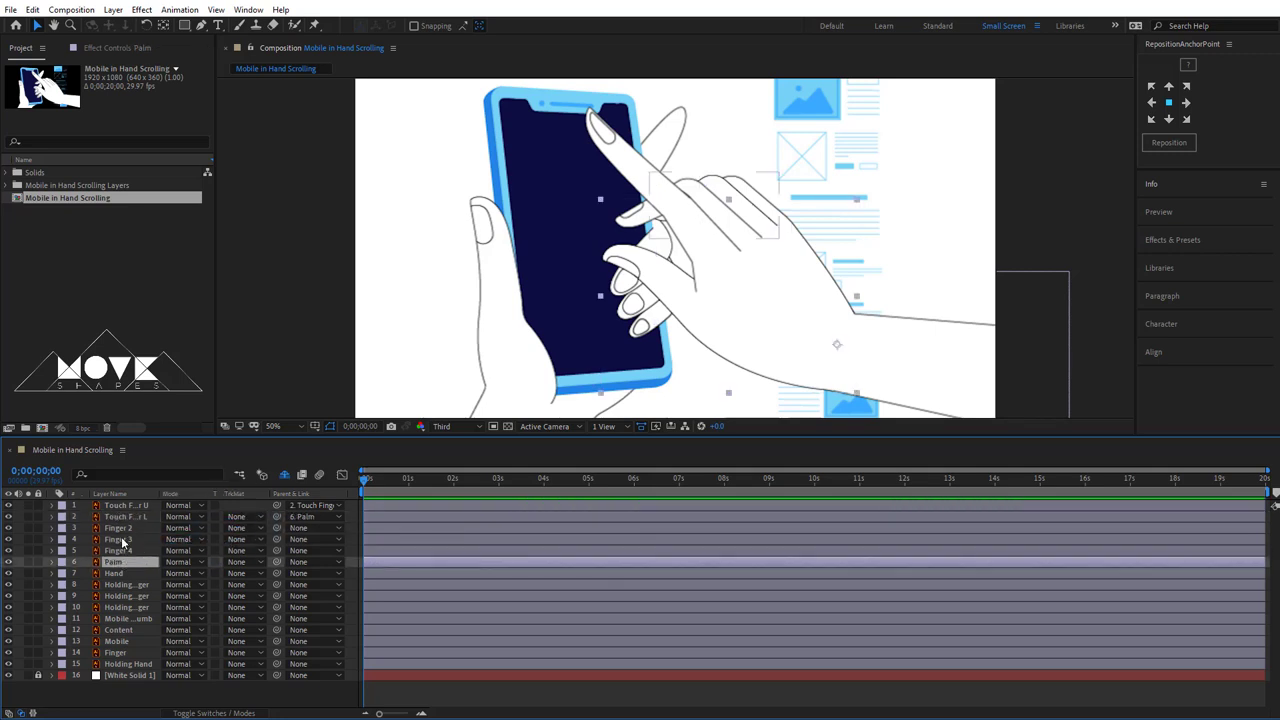
left_click(120, 528)
left_click(127, 548, "shift")
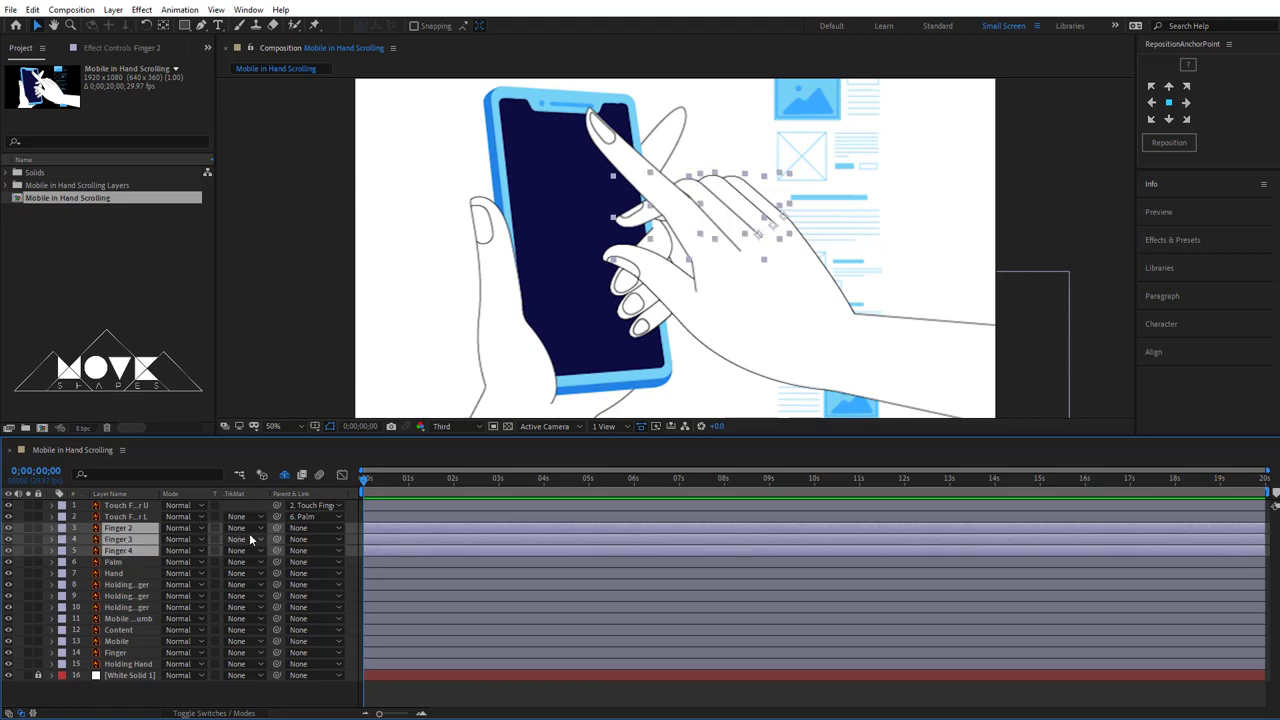
left_click_drag(277, 528, 120, 561)
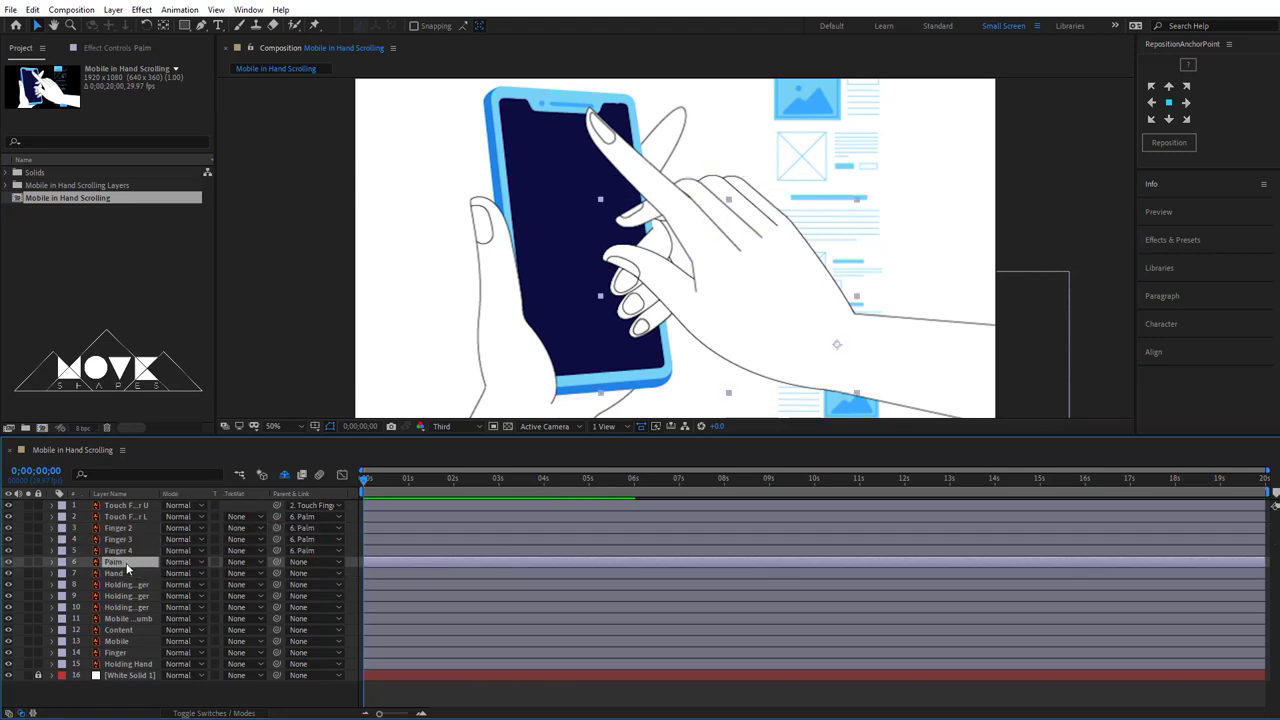
left_click_drag(687, 317, 752, 294)
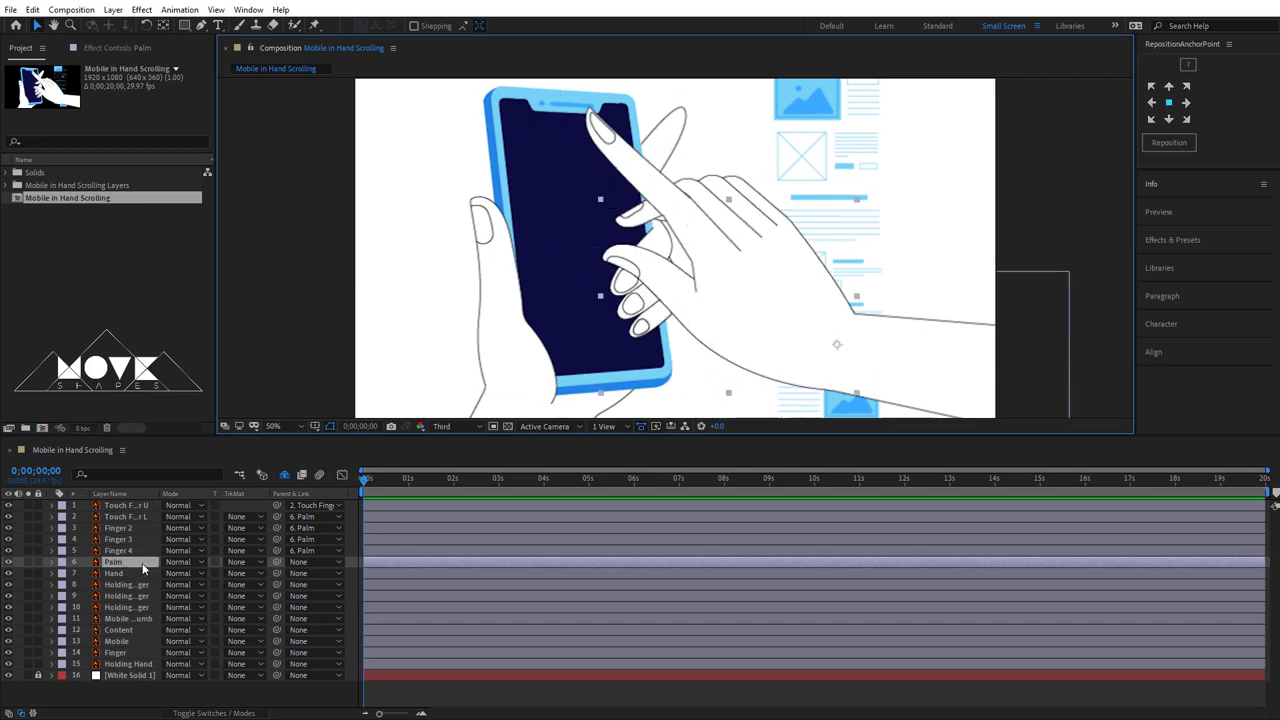
- Parent Palm to Hand, test-move the hand, then undo the move
left_click_drag(276, 562, 131, 574)
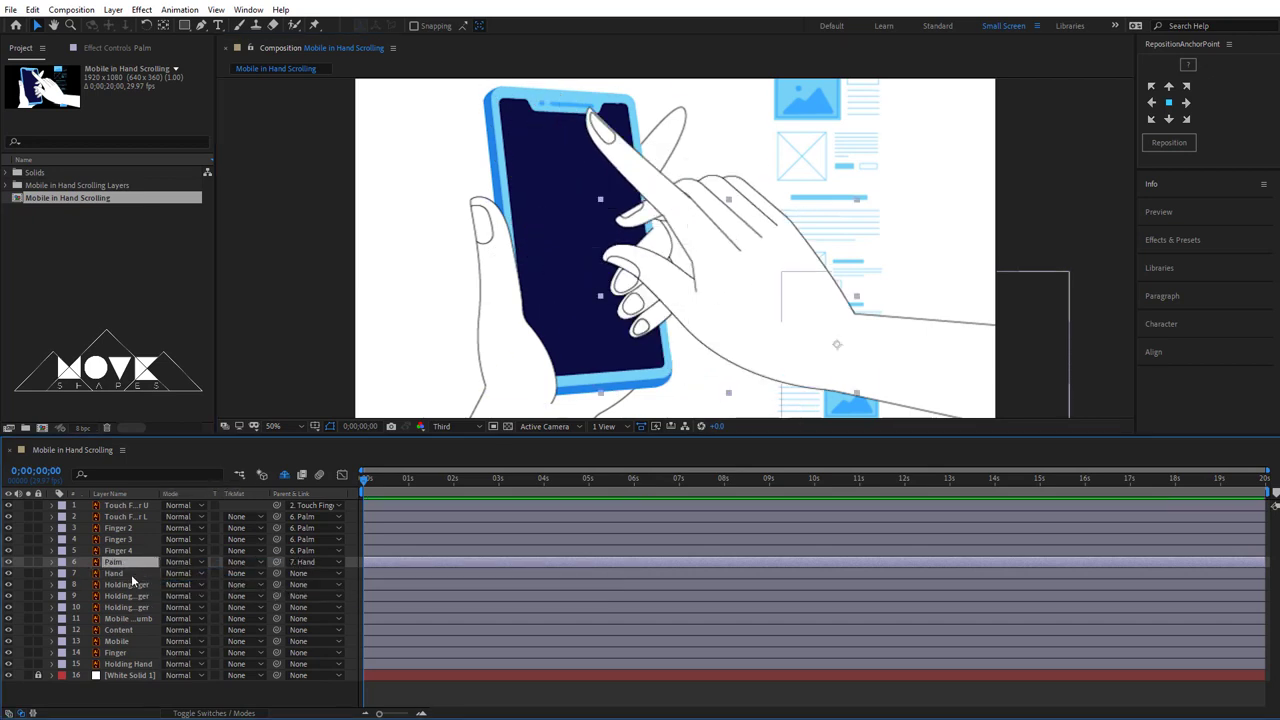
left_click_drag(885, 355, 802, 376)
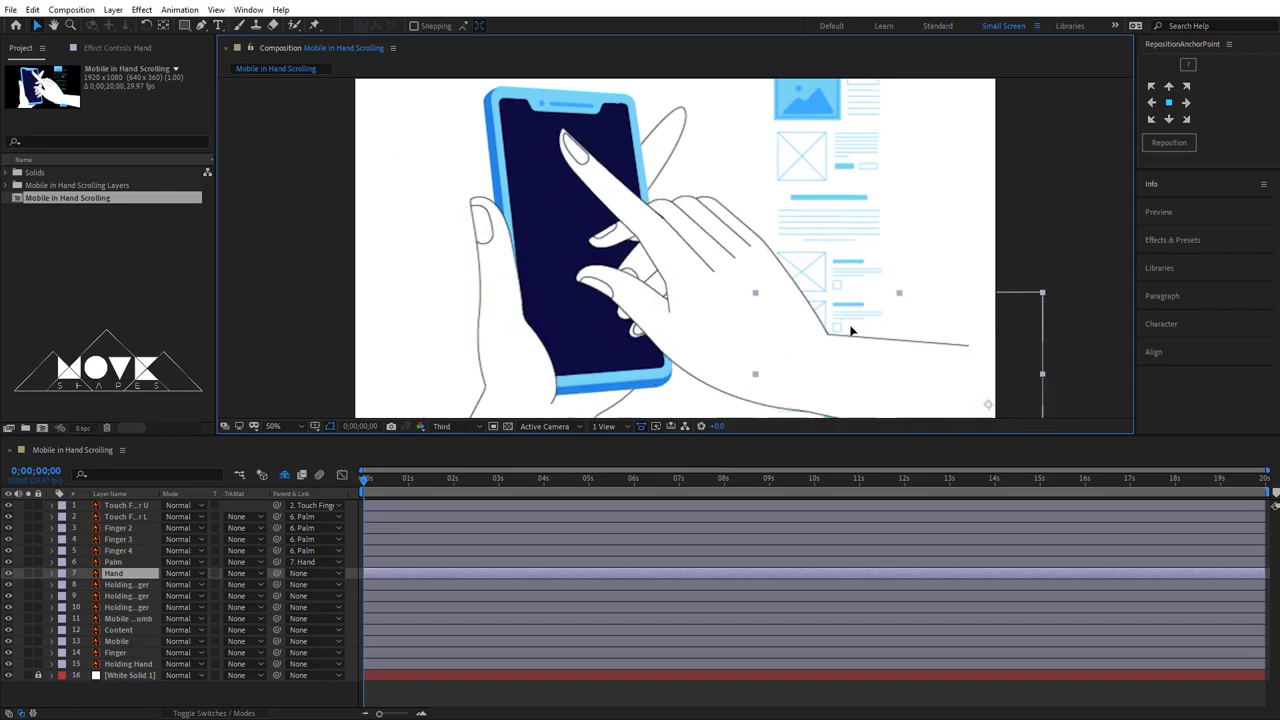
key("ctrl+z")
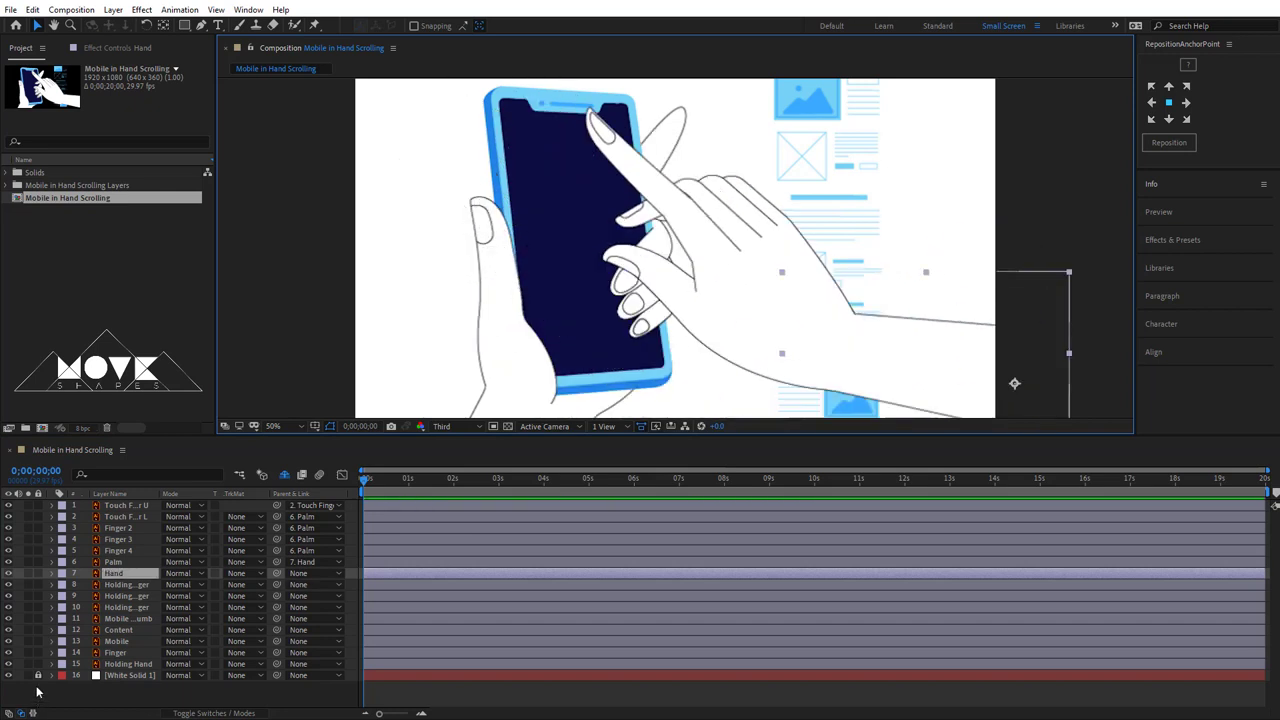
- Select the seven touching-hand layers, label them Orange and lock them
key("KP_1")
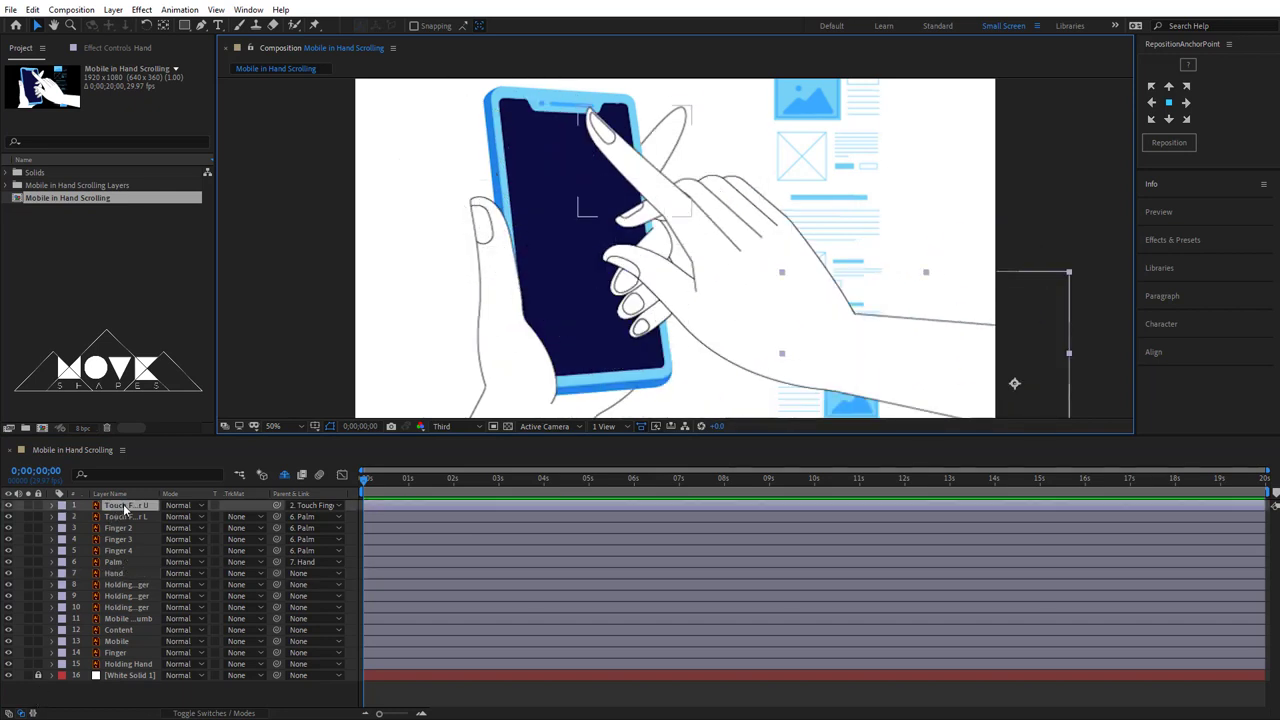
left_click(119, 573, "shift")
left_click(61, 552)
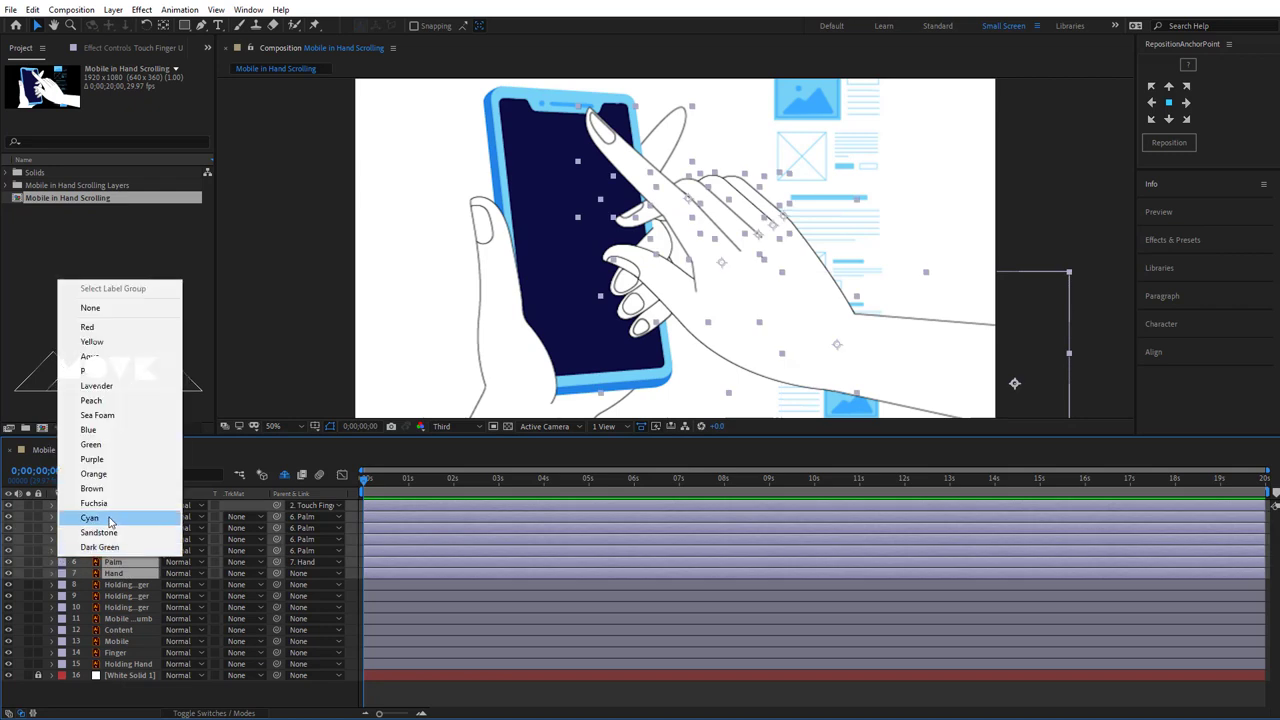
left_click(129, 474)
left_click_drag(38, 539, 39, 508)
key("ctrl+l")
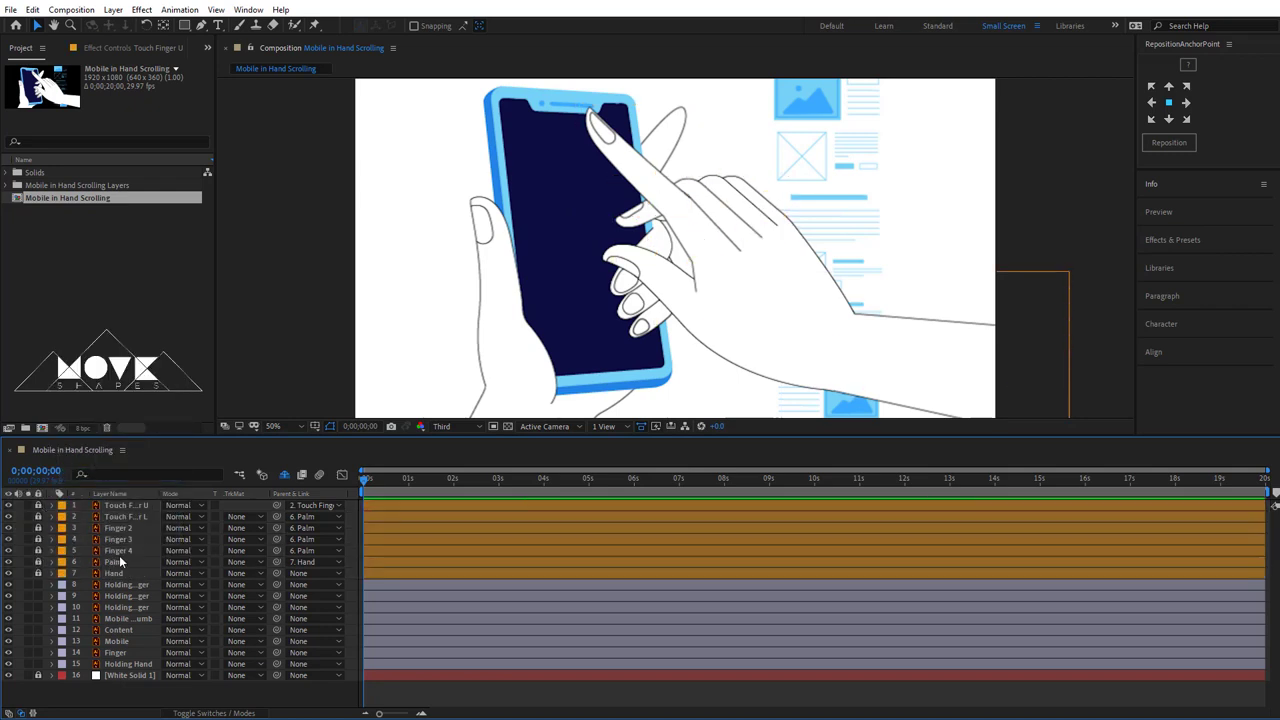
- Widen the Layer Name column and hide the touching-hand layers
left_click(123, 586)
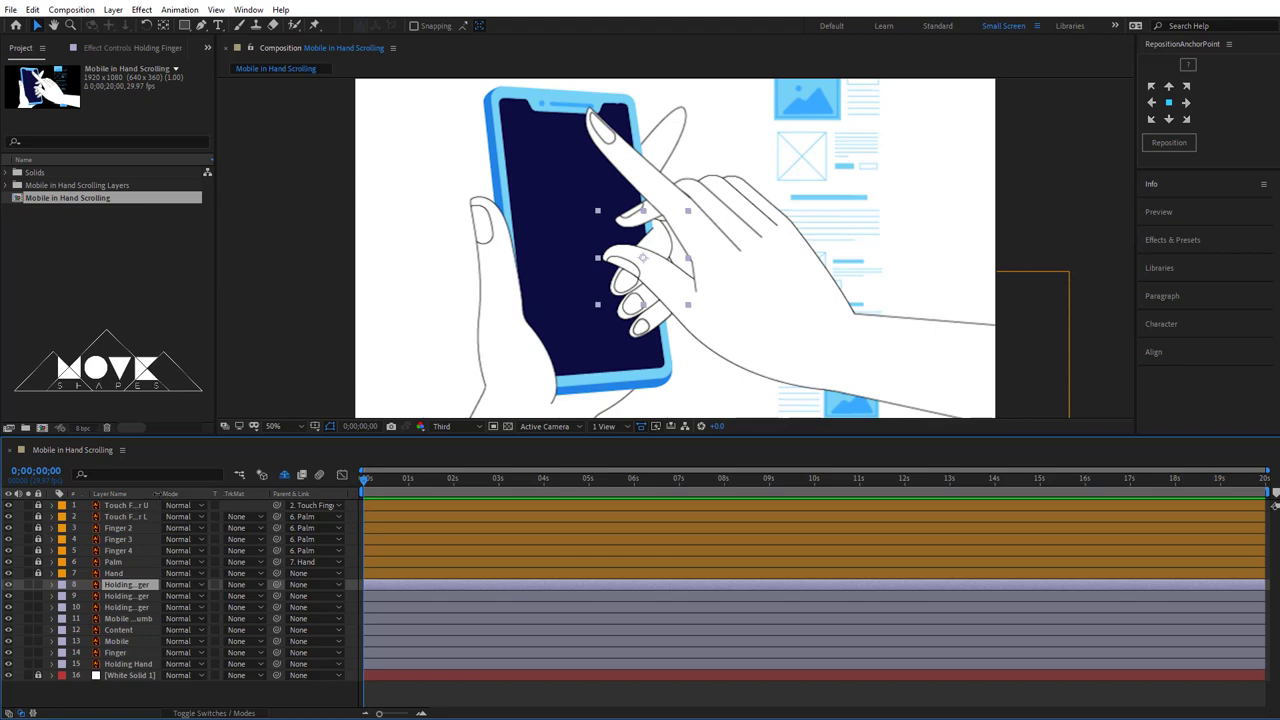
left_click_drag(156, 494, 197, 494)
left_click(122, 597)
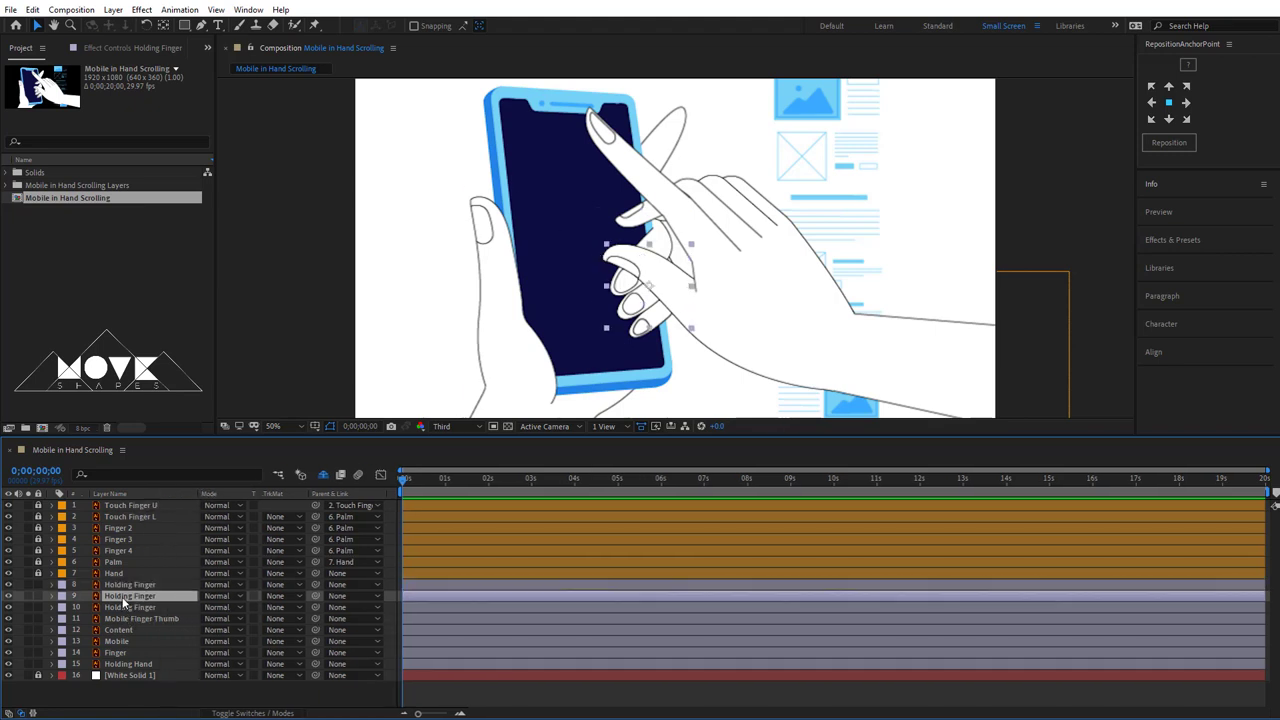
left_click(8, 507)
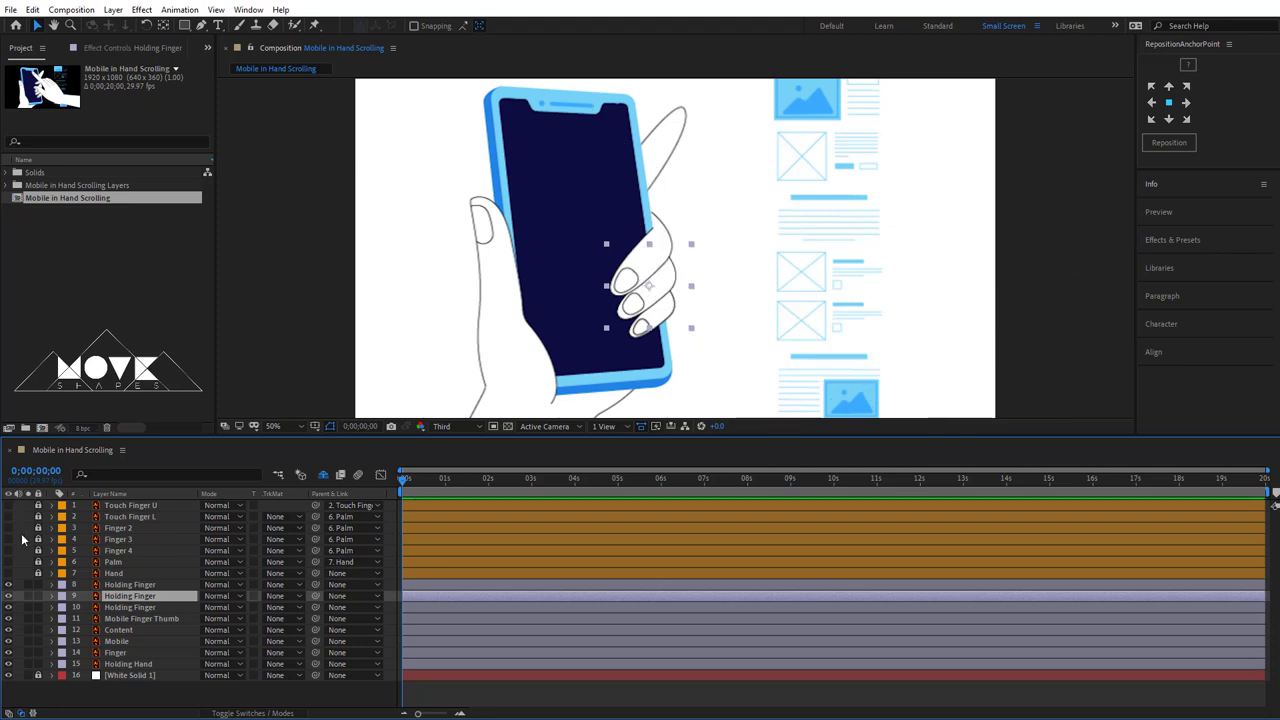
left_click(1063, 200)
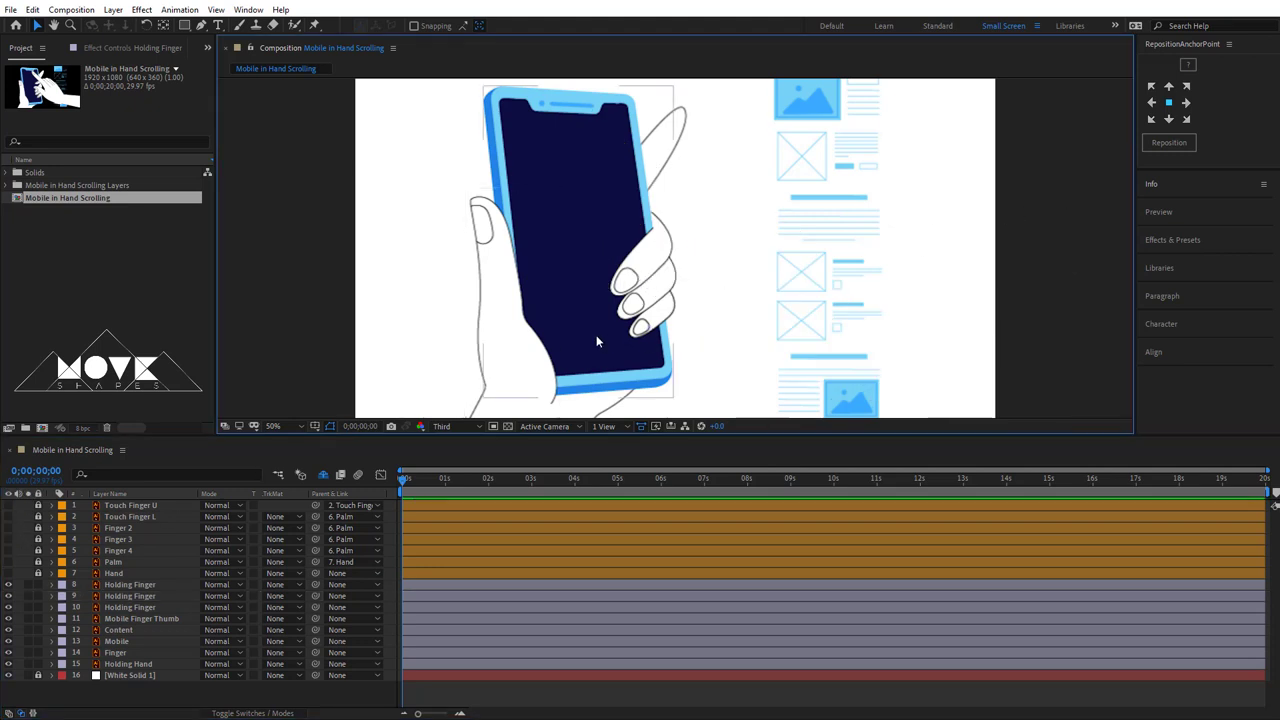
- Move the Mobile Finger Thumb anchor point down to the base of the thumb
left_click(508, 306)
left_click_drag(542, 362, 457, 323)
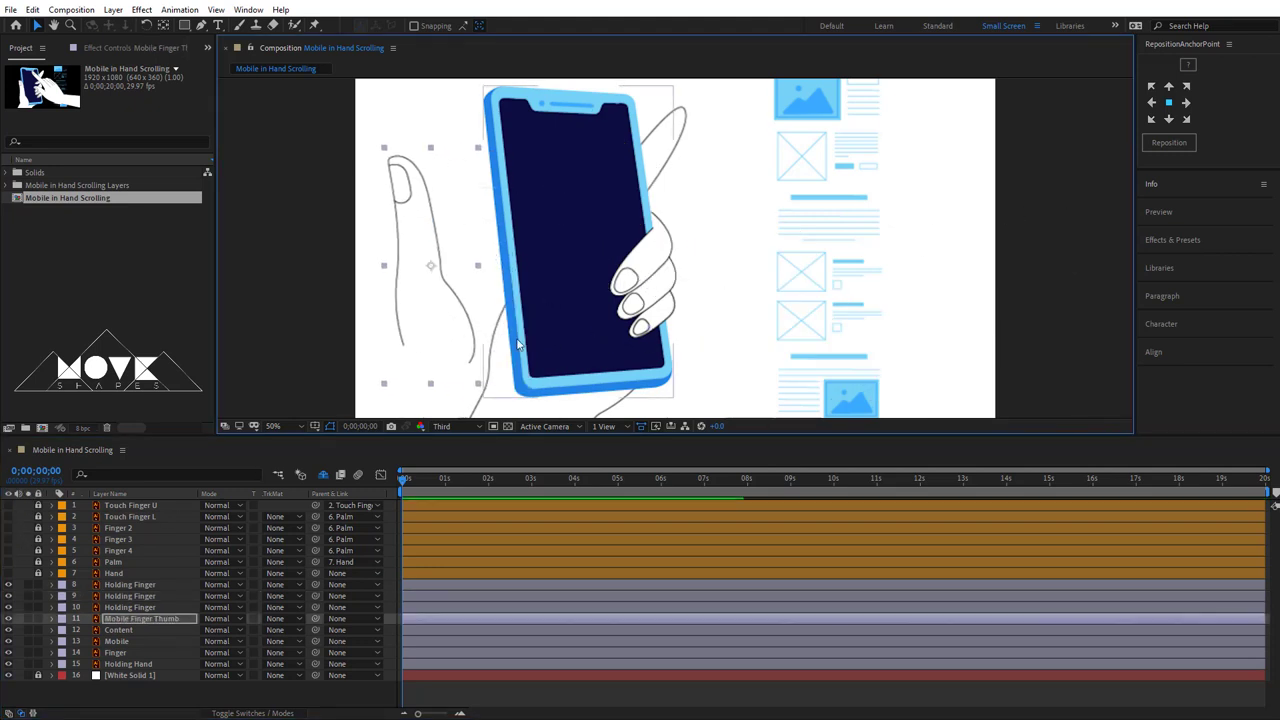
key("ctrl+z")
left_click(165, 26)
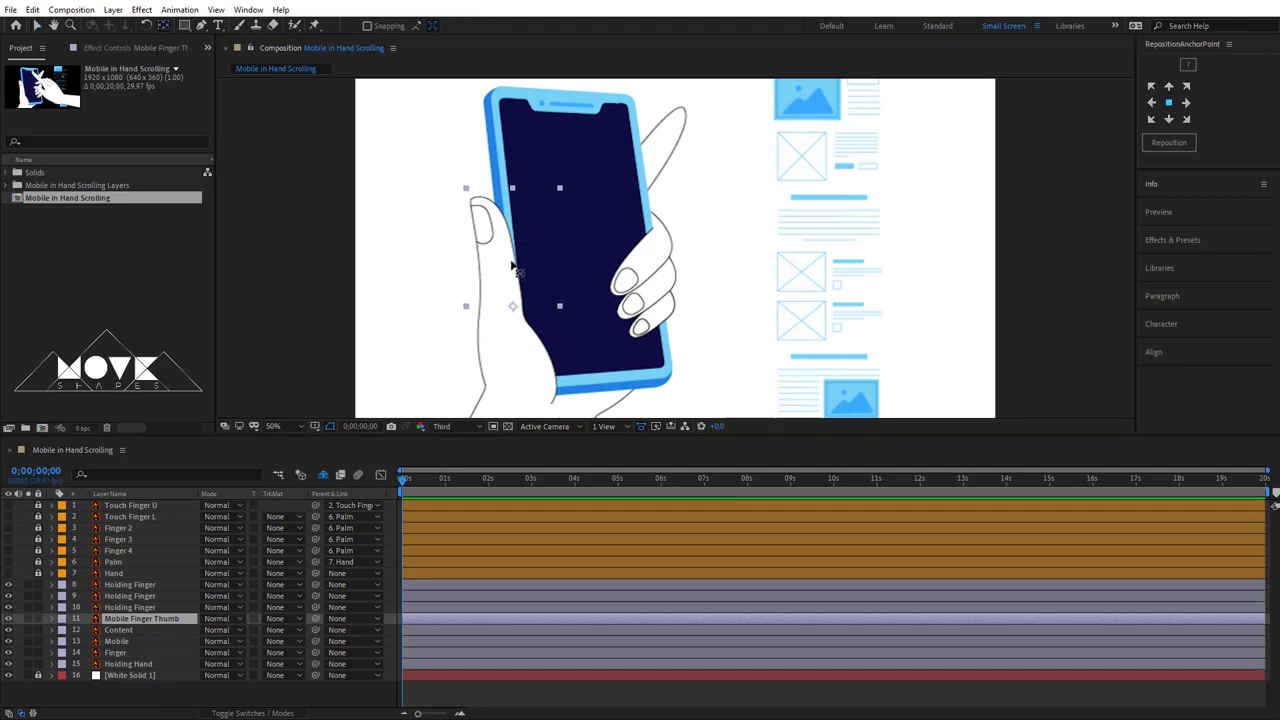
left_click_drag(513, 309, 515, 372)
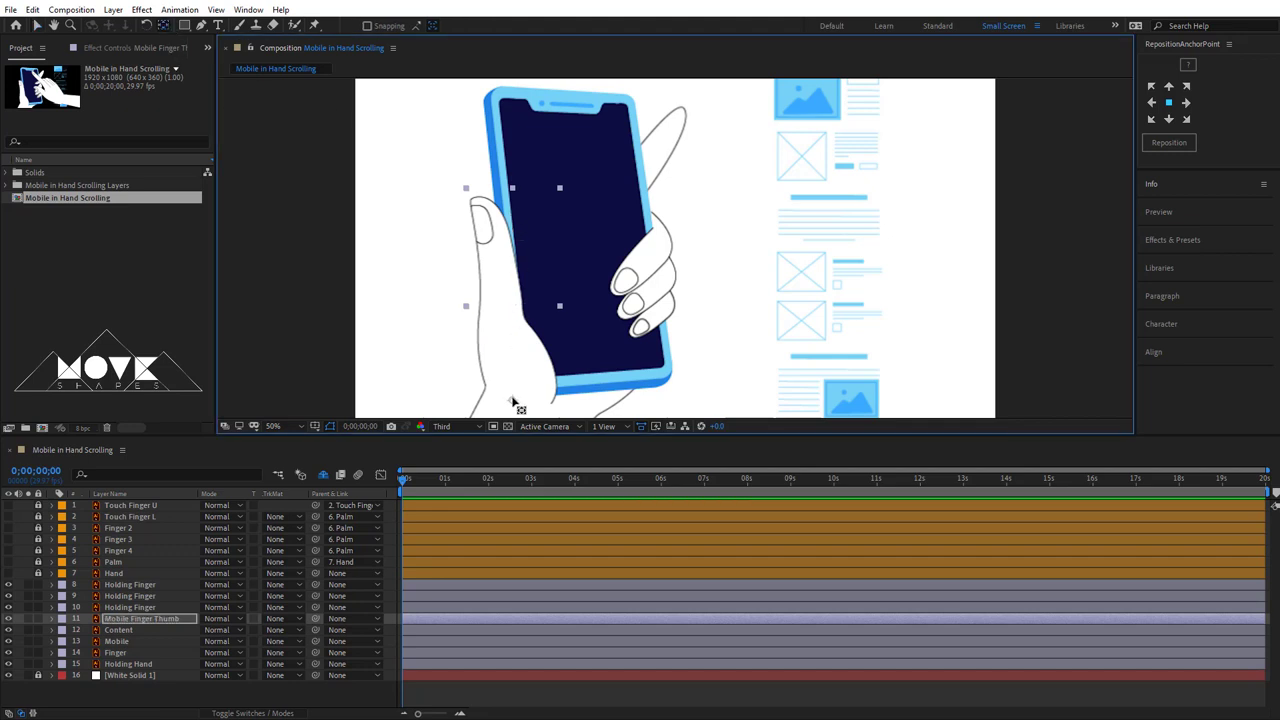
- Check the pivots of the three Holding Finger layers, the Finger layer and Holding Hand
left_click(648, 272)
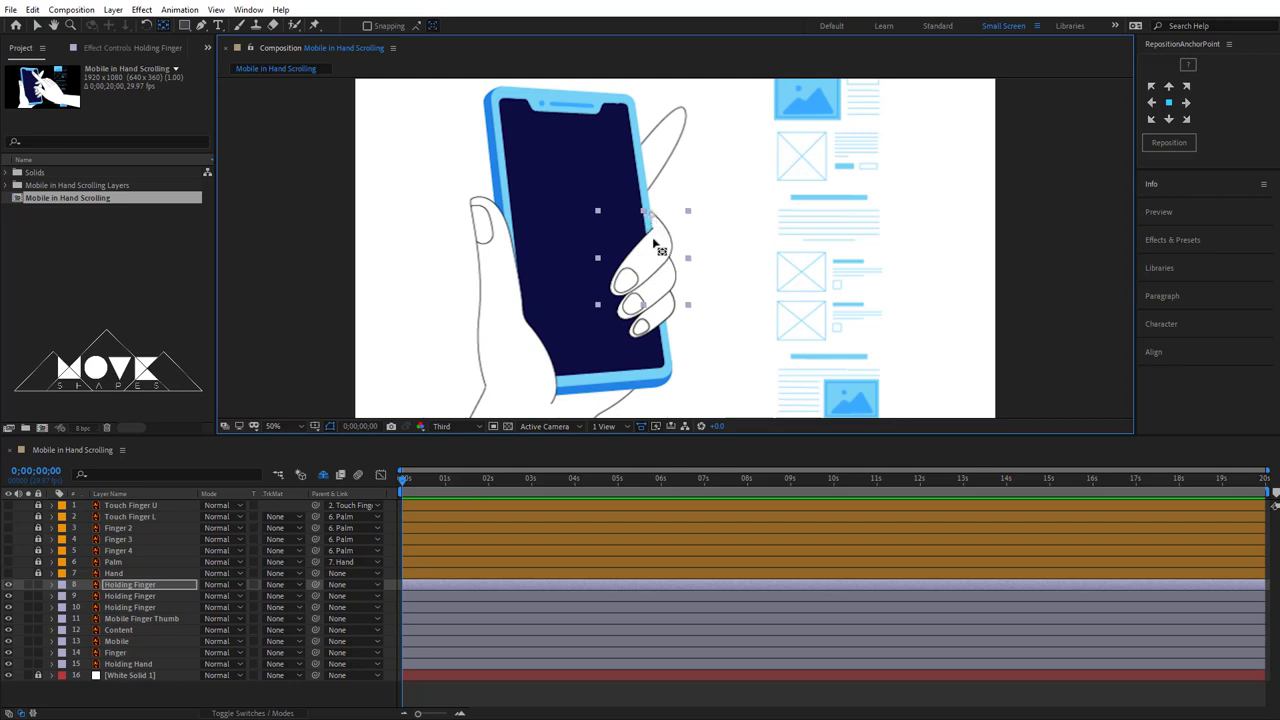
left_click(633, 323)
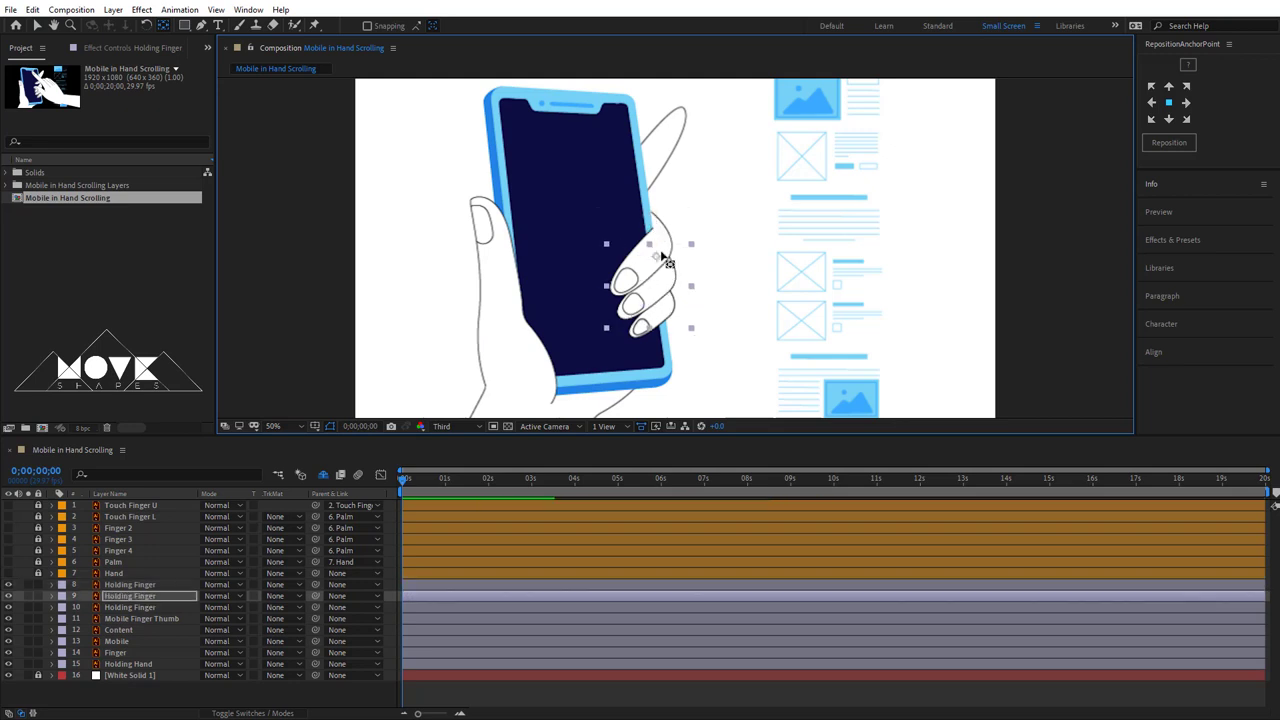
left_click(645, 340)
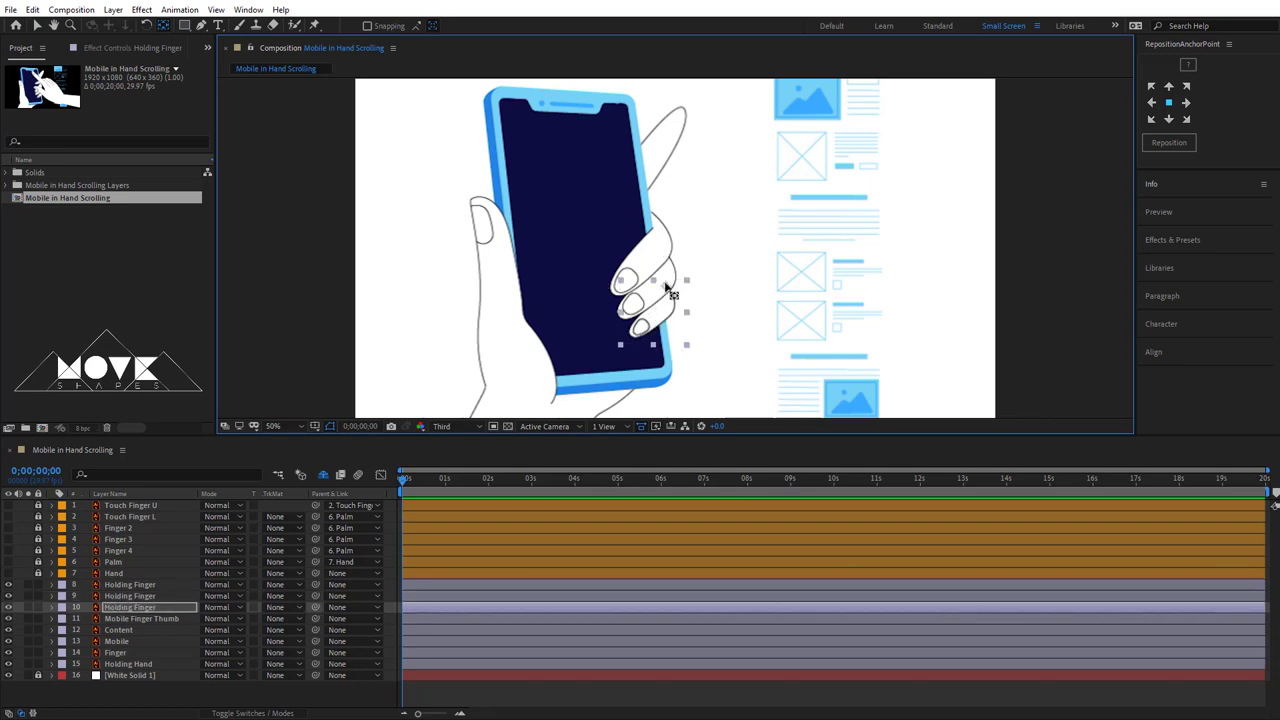
left_click(679, 133)
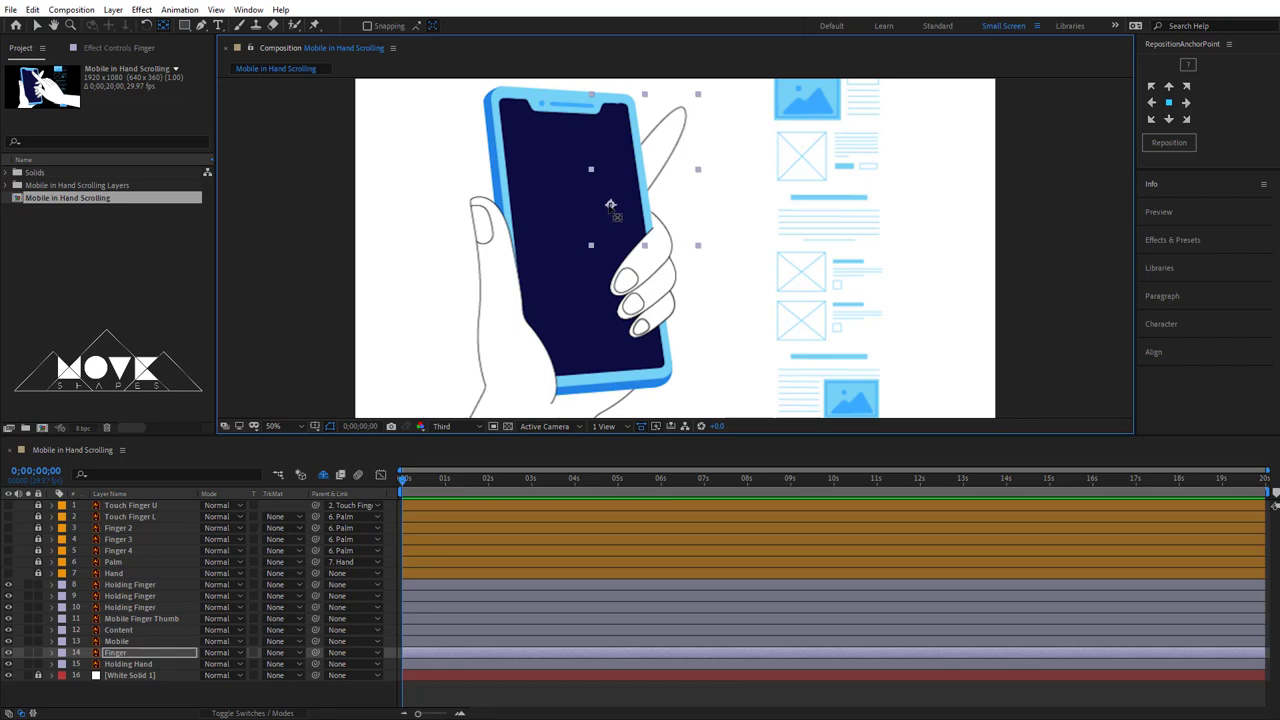
left_click(606, 408)
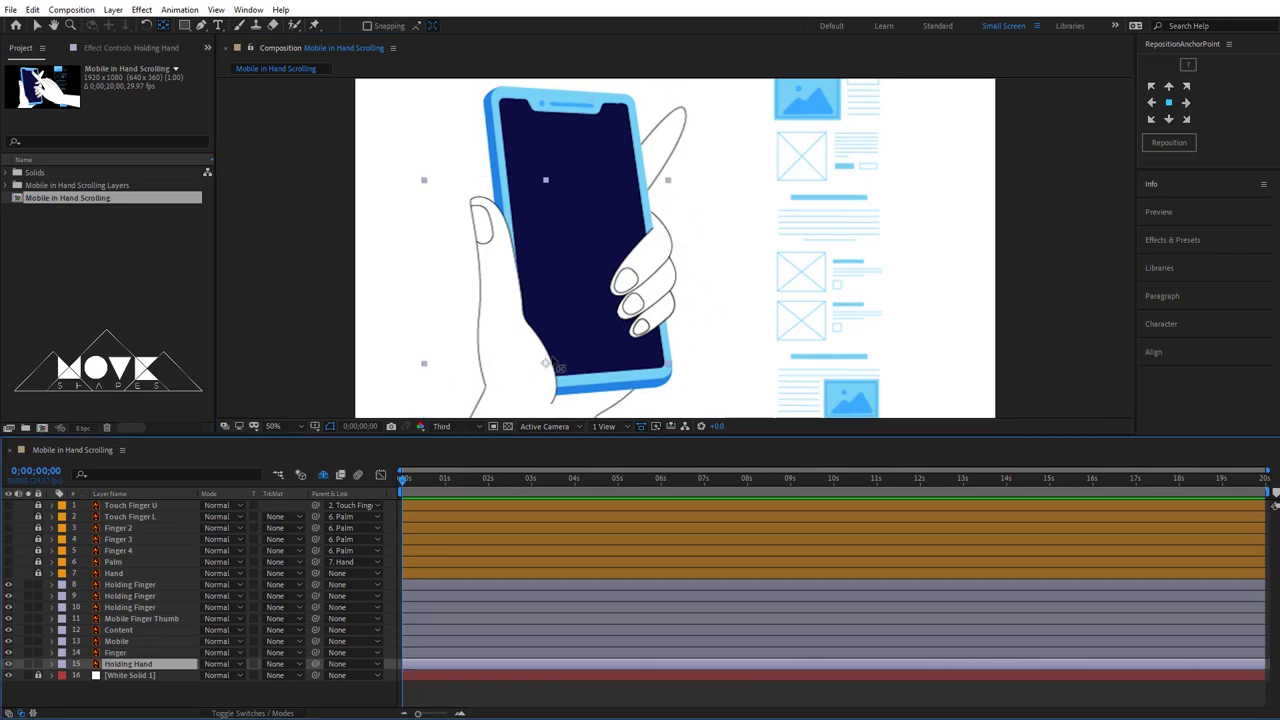
left_click_drag(717, 291, 734, 187)
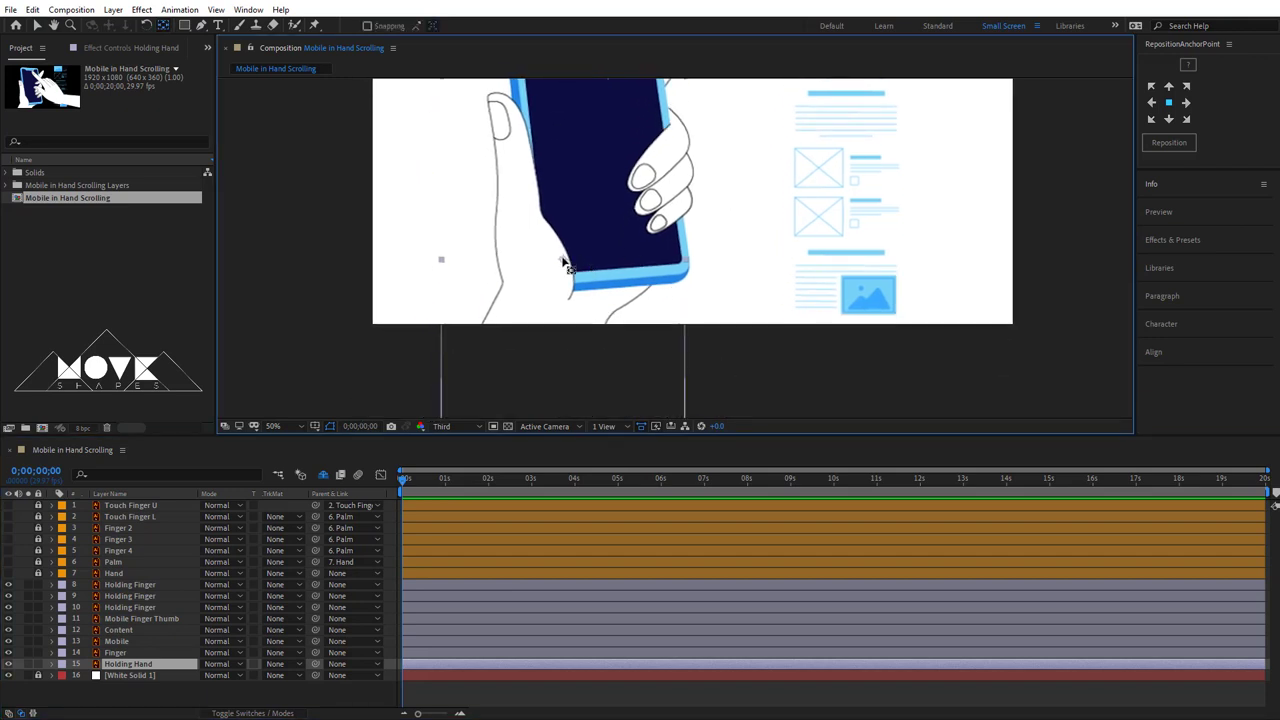
key("Return")
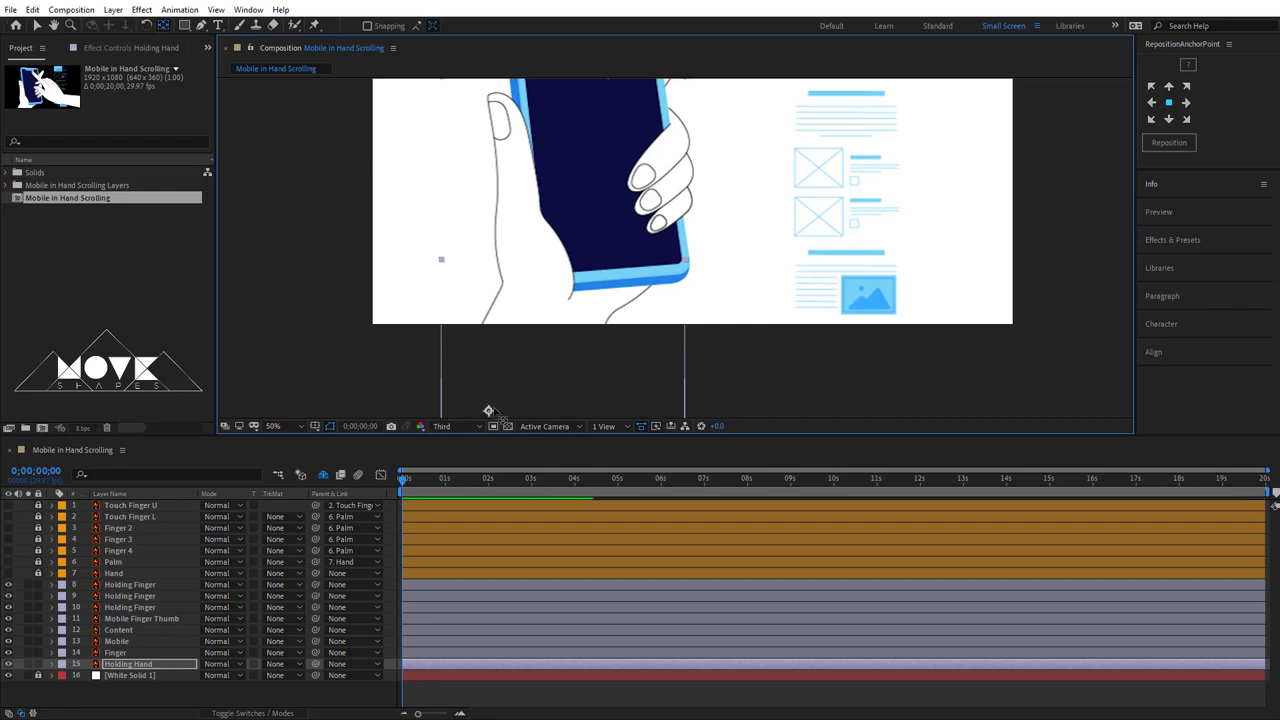
- Return to the Selection tool, fit the comp in the viewer, and toggle Mobile off and on
left_click(35, 27)
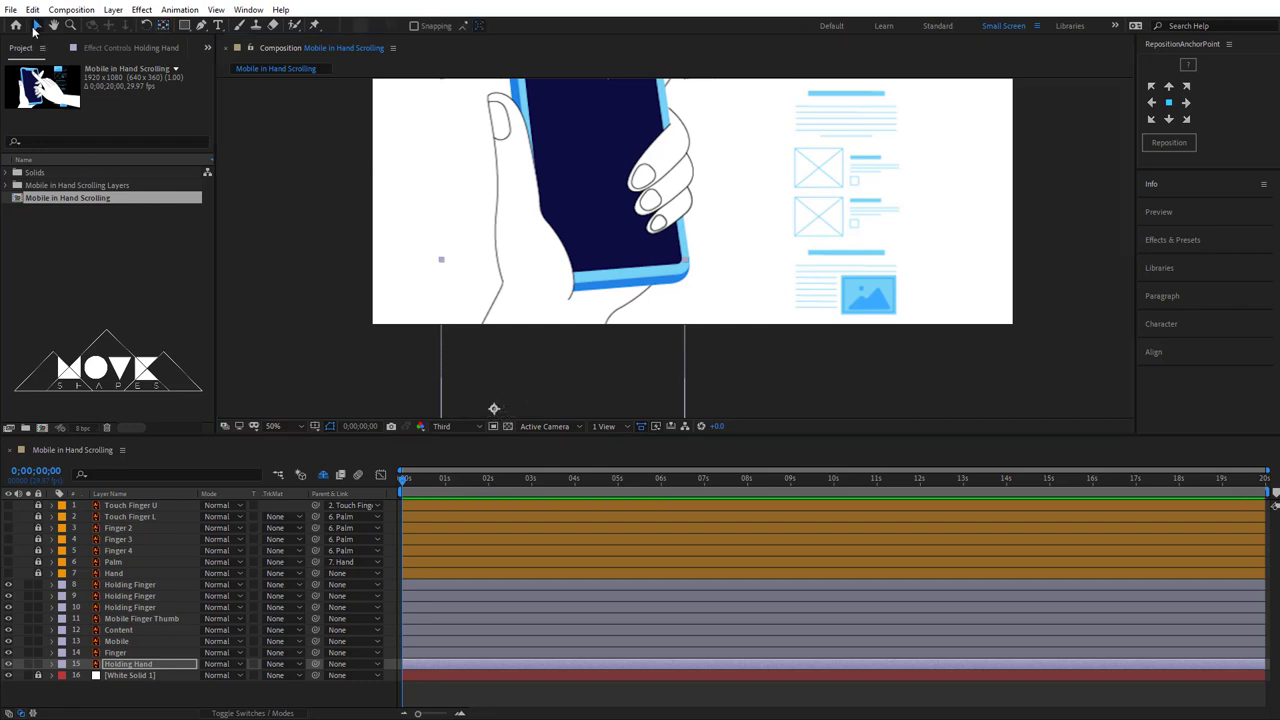
left_click(130, 707)
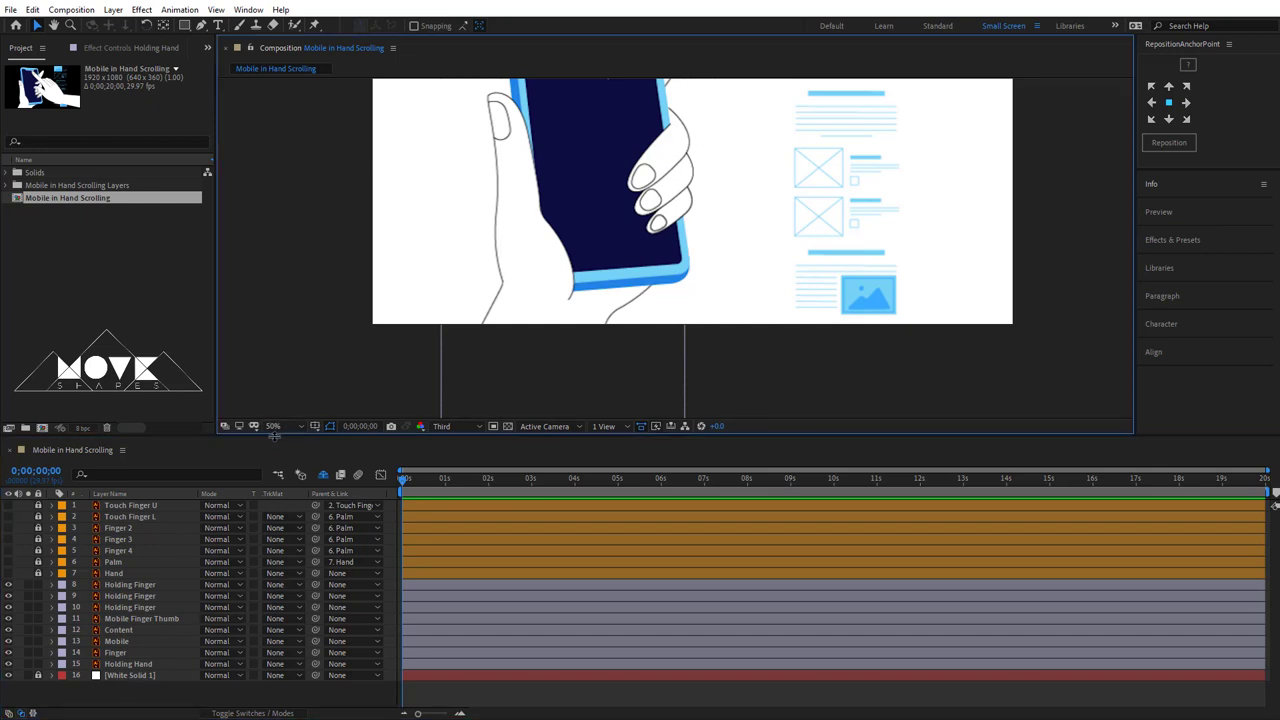
left_click(277, 427)
left_click(283, 439)
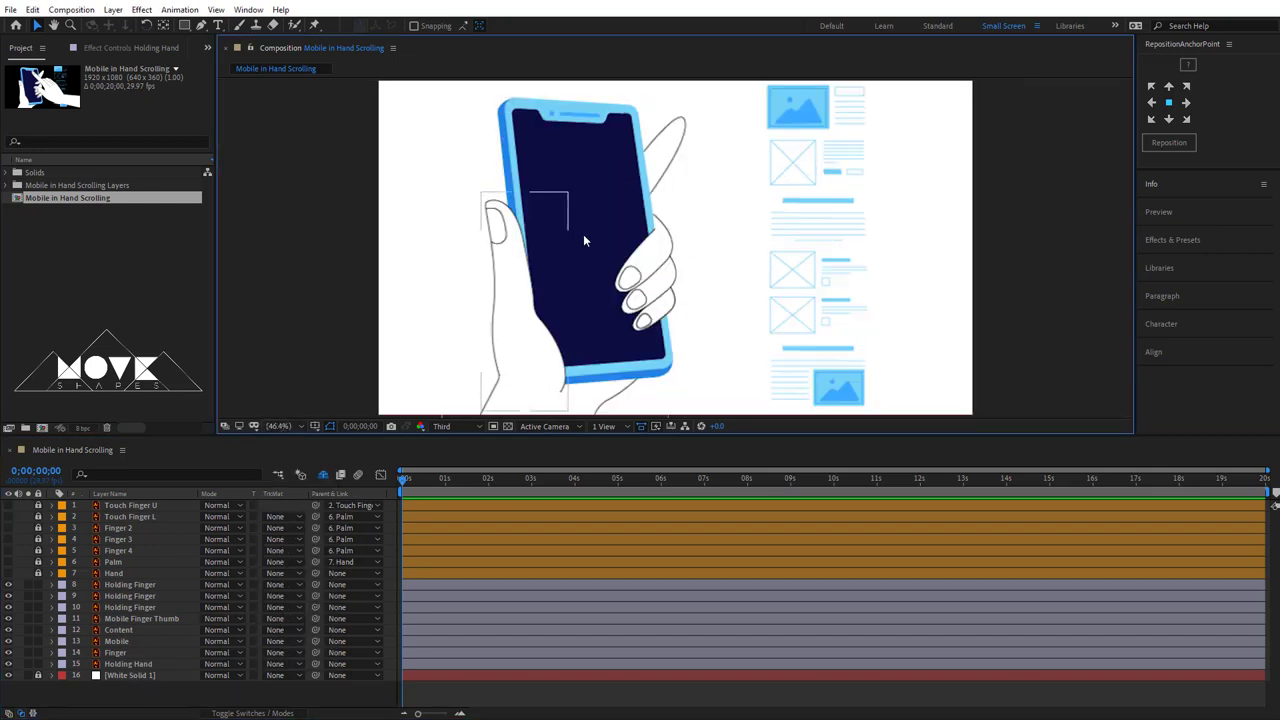
left_click(574, 139)
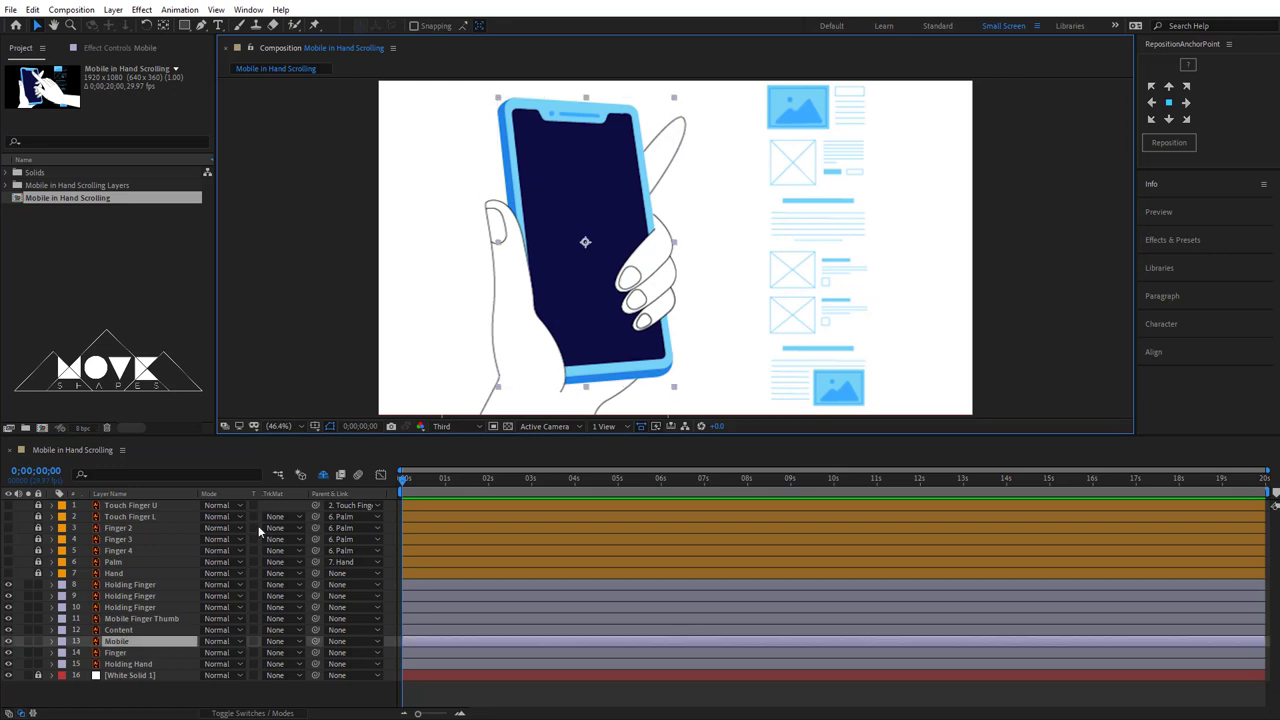
left_click(8, 641)
left_click(8, 641)
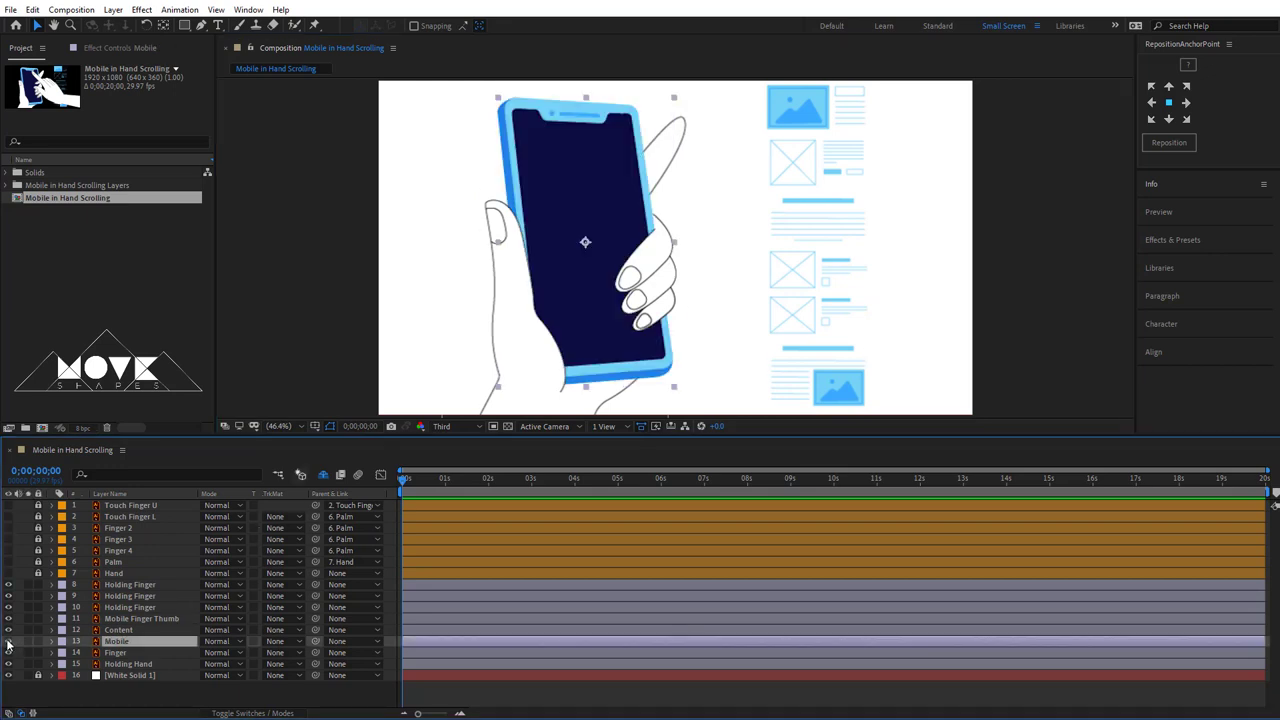
- Test-move the Content layer, then hide it
left_click(120, 631)
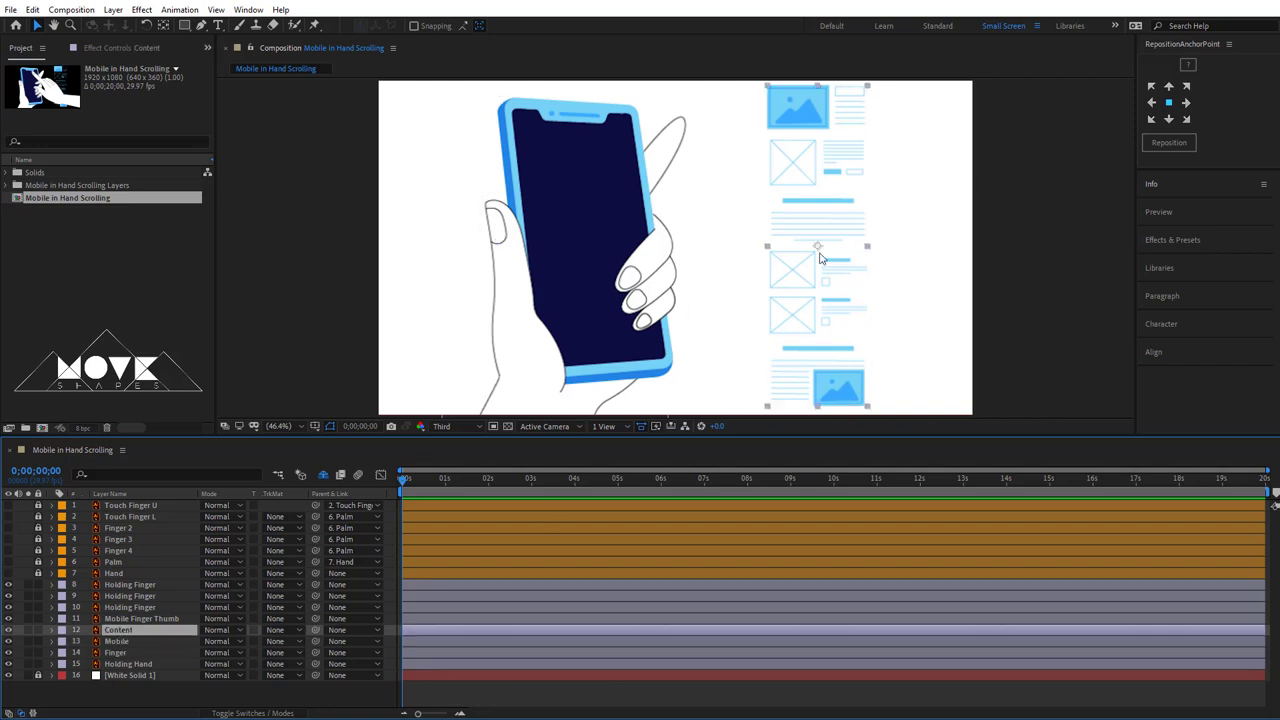
left_click_drag(818, 249, 828, 249)
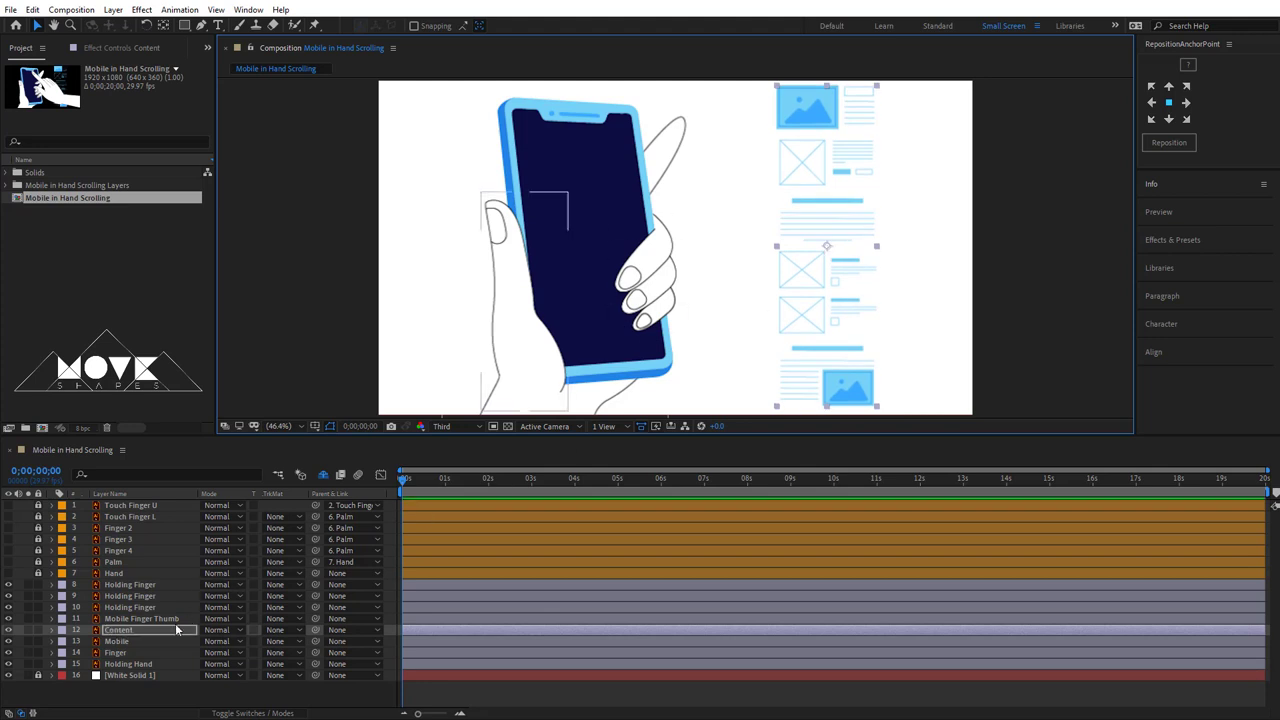
left_click(38, 631)
left_click(8, 630)
left_click(118, 619)
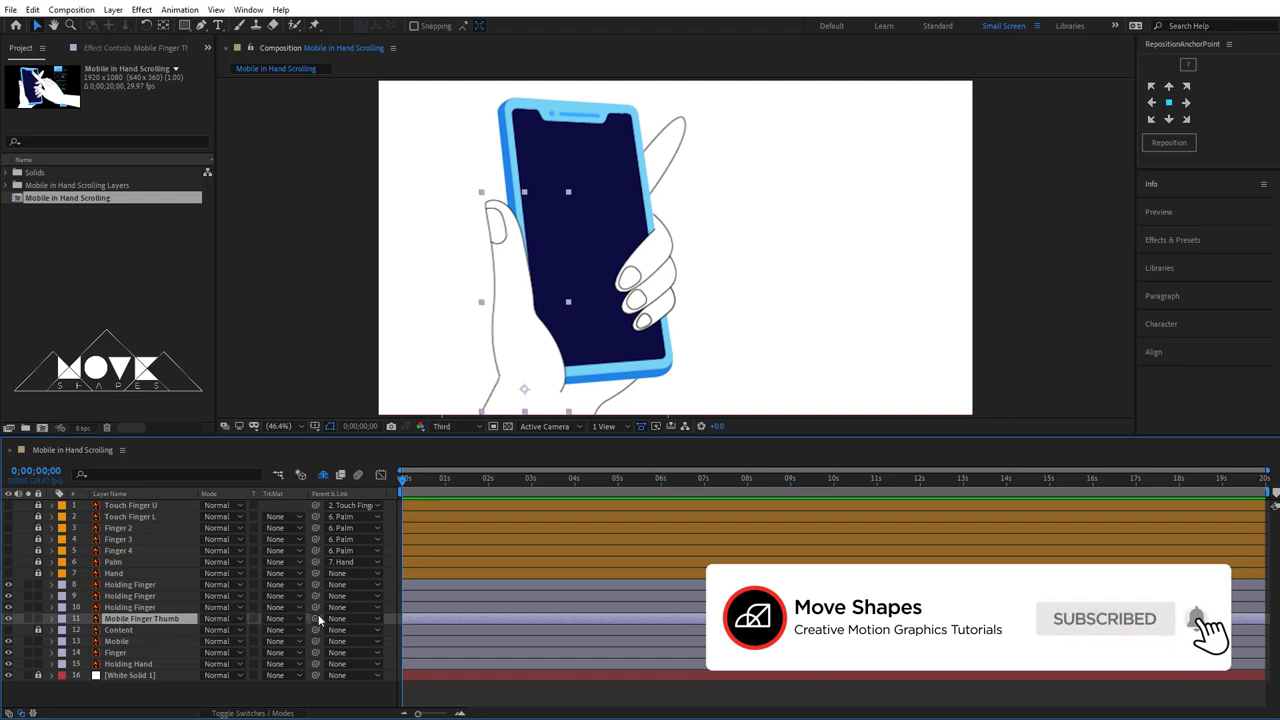
- Parent Mobile Finger Thumb and Finger to Holding Hand, and the three Holding Finger layers to Mobile
left_click_drag(317, 621, 135, 668)
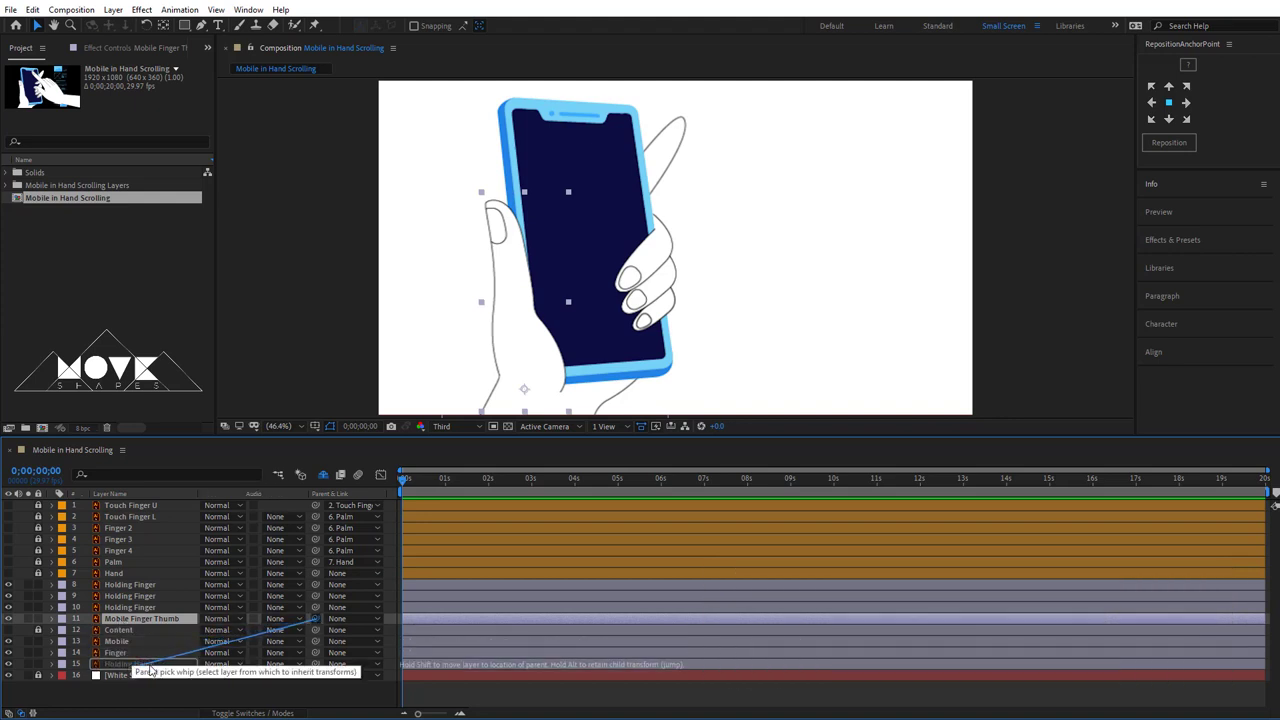
left_click_drag(138, 671, 125, 664)
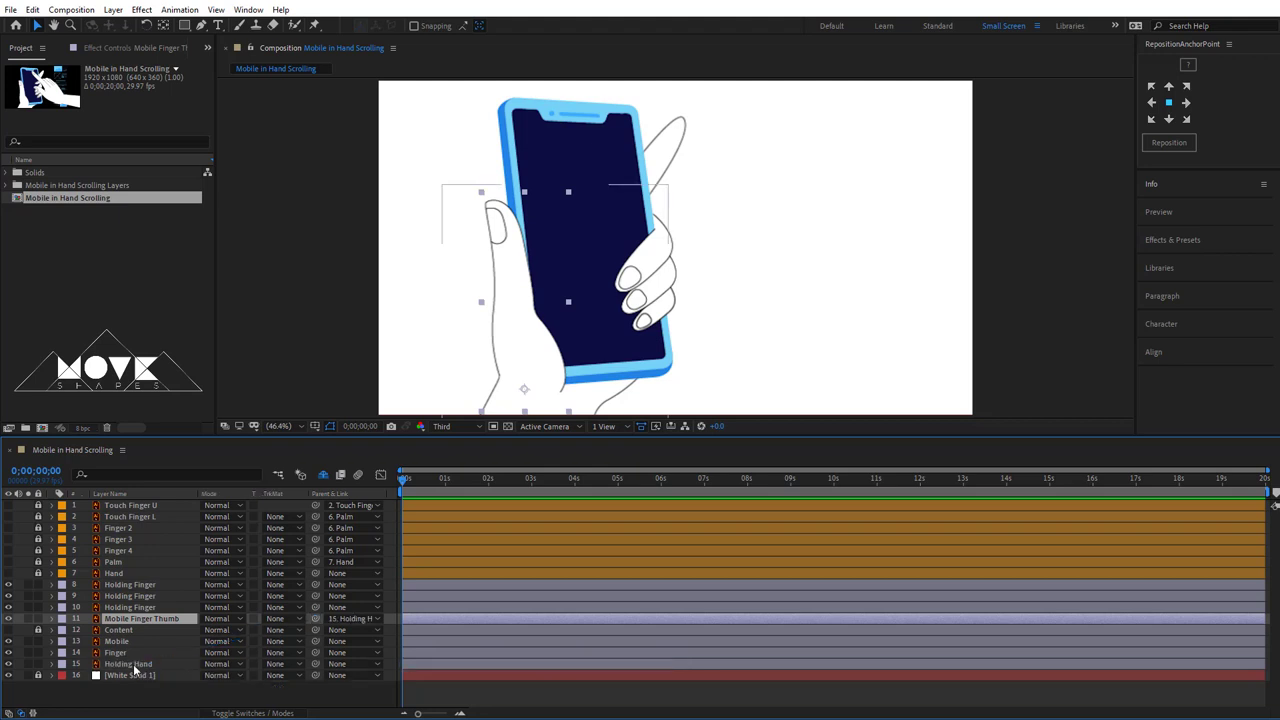
left_click(117, 654)
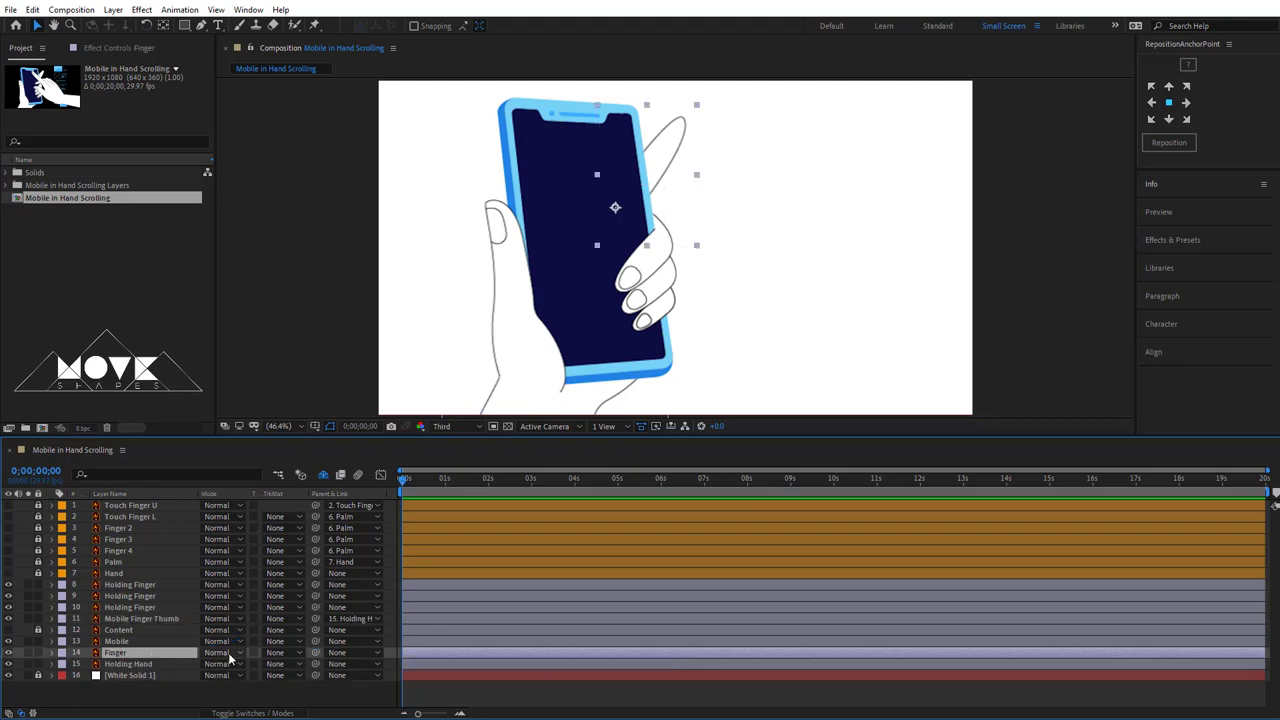
left_click_drag(315, 654, 130, 664)
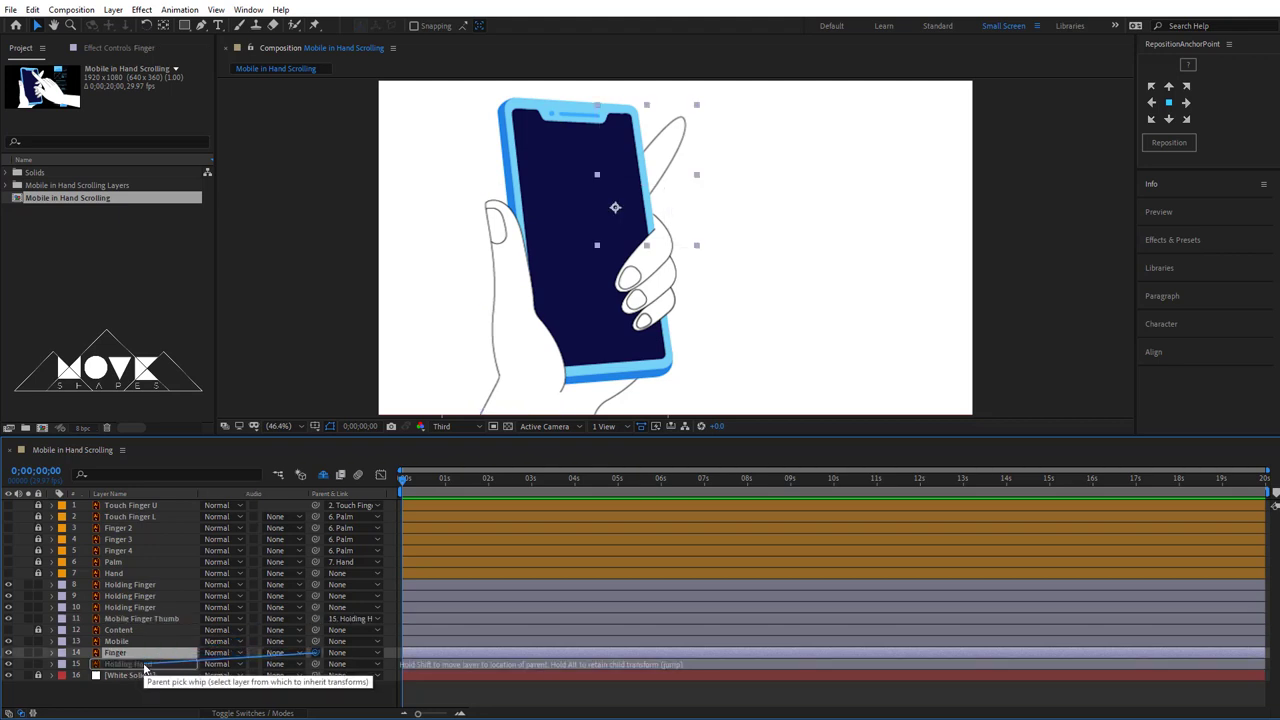
left_click(126, 589)
left_click(130, 606, "shift")
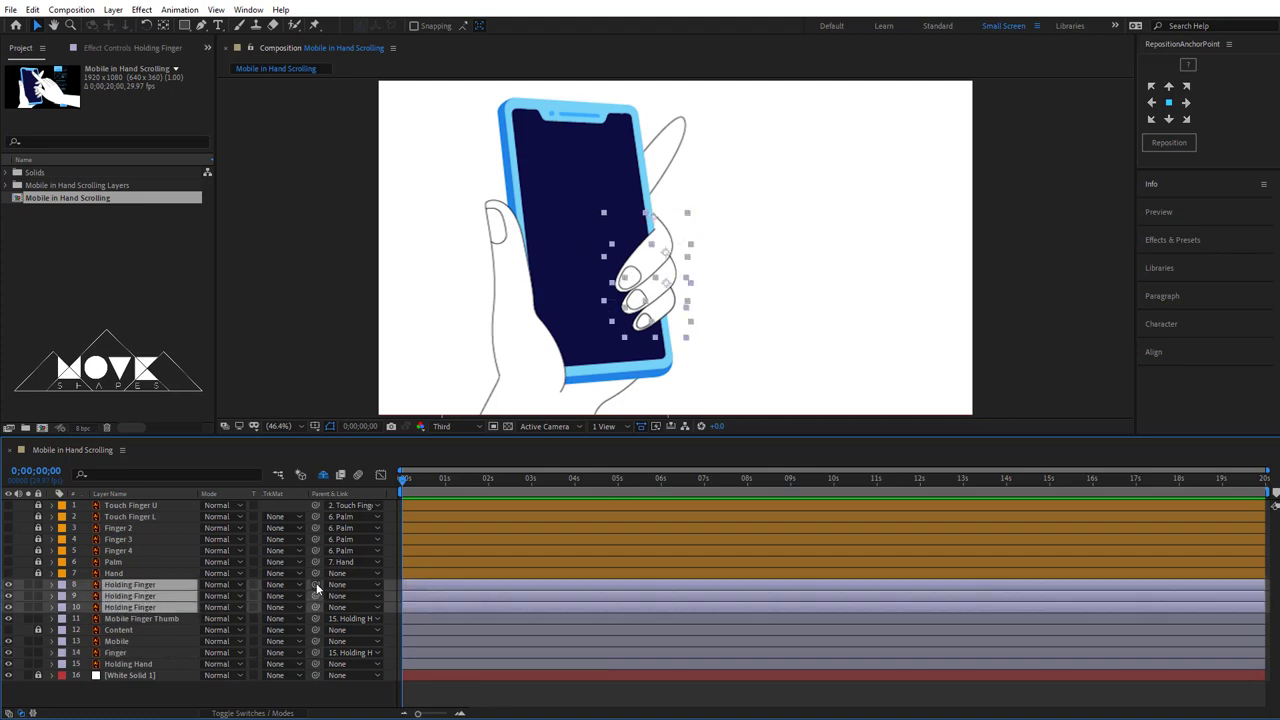
left_click_drag(313, 590, 147, 641)
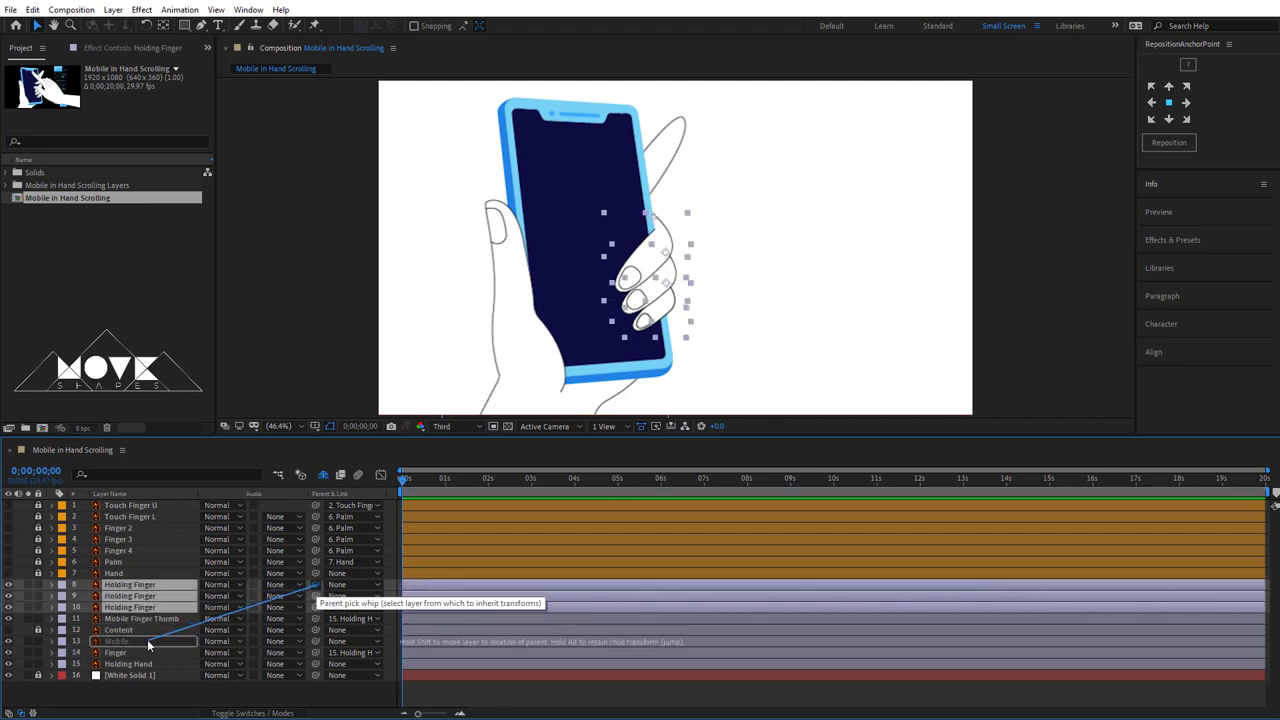
- Reparent Finger to Mobile, parent Mobile to Holding Hand, and test that everything follows the hand
left_click(147, 641)
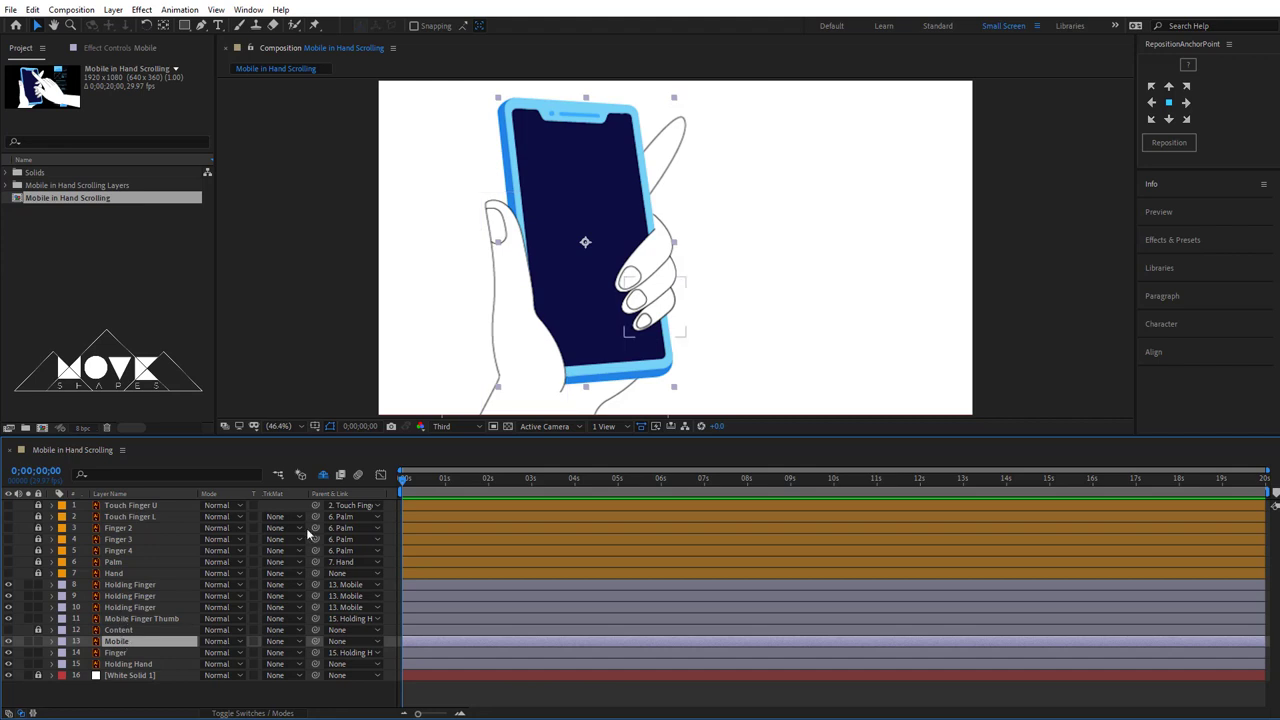
left_click(697, 130)
left_click(682, 135)
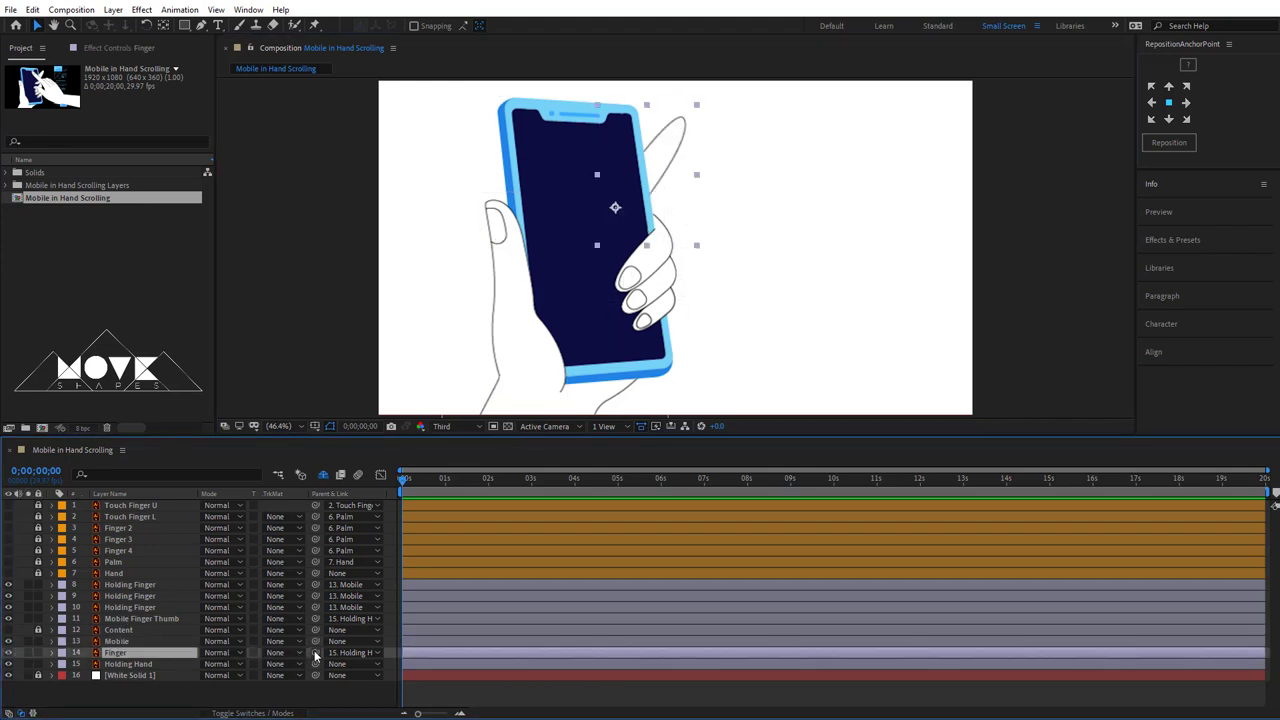
left_click_drag(195, 653, 131, 641)
left_click(131, 641)
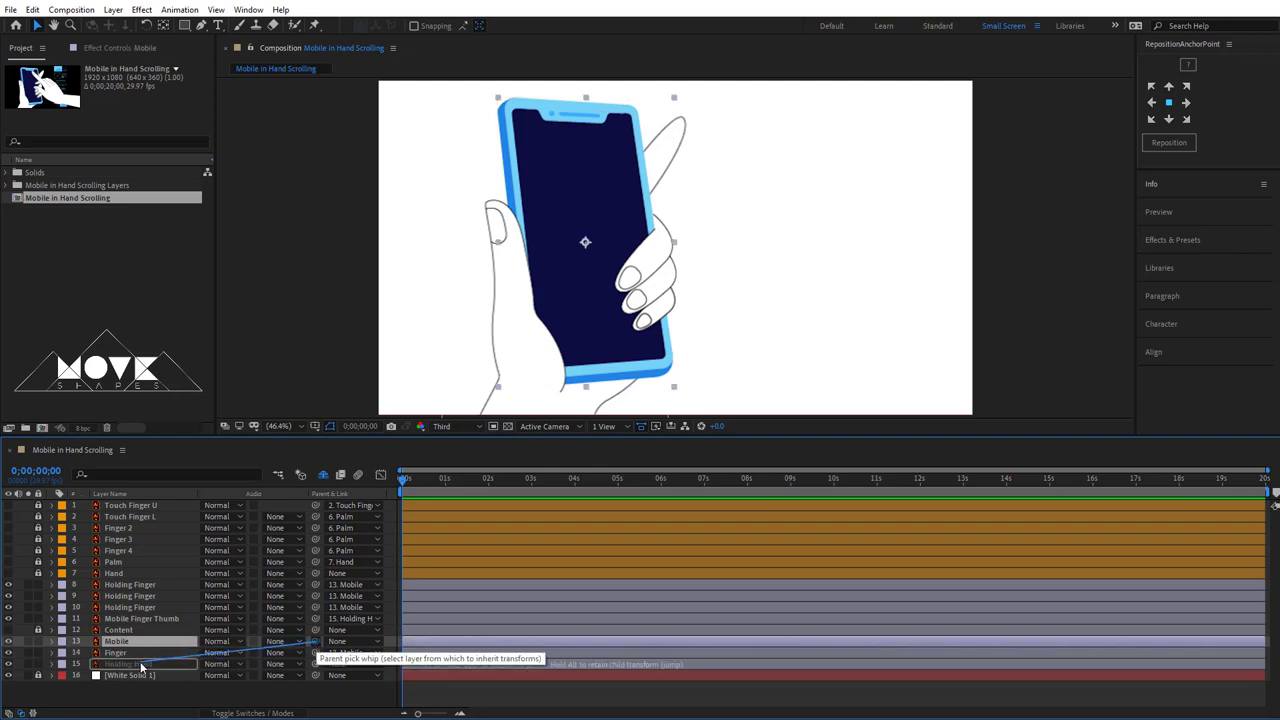
left_click_drag(168, 654, 135, 664)
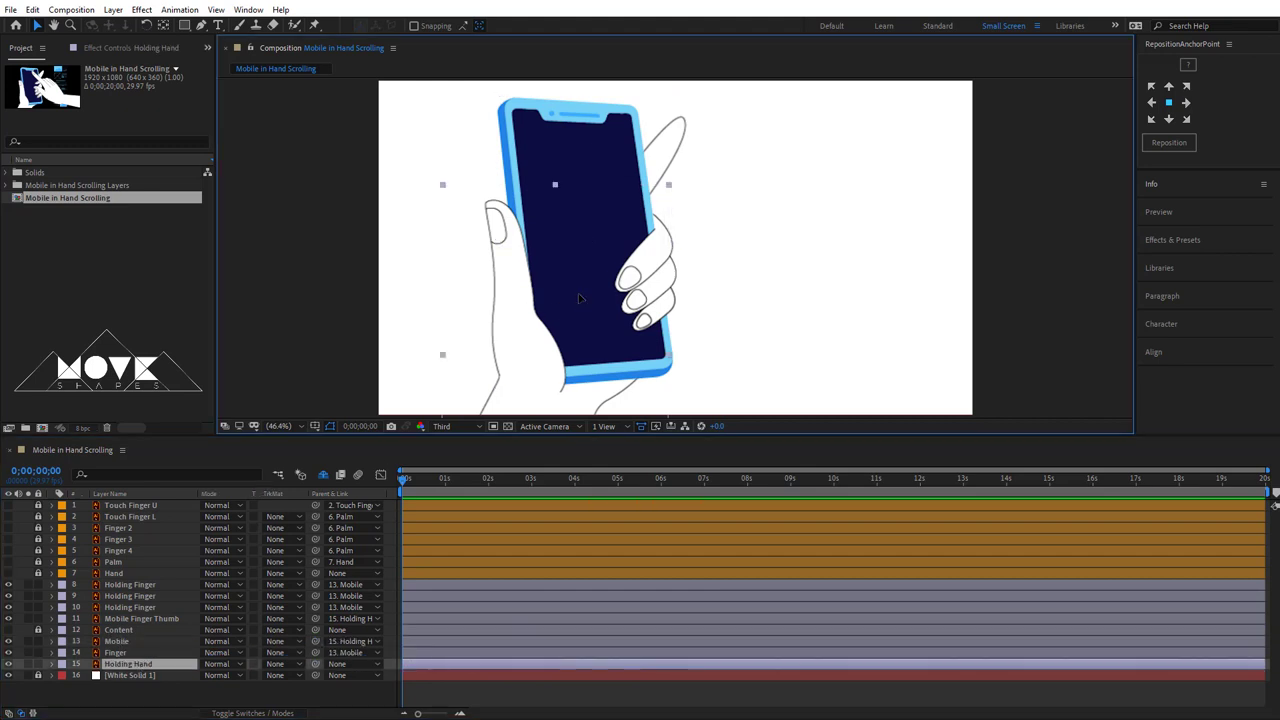
mouse_move(611, 302)
left_mouse_down()
mouse_move(665, 347)
mouse_move(611, 302)
left_mouse_up()
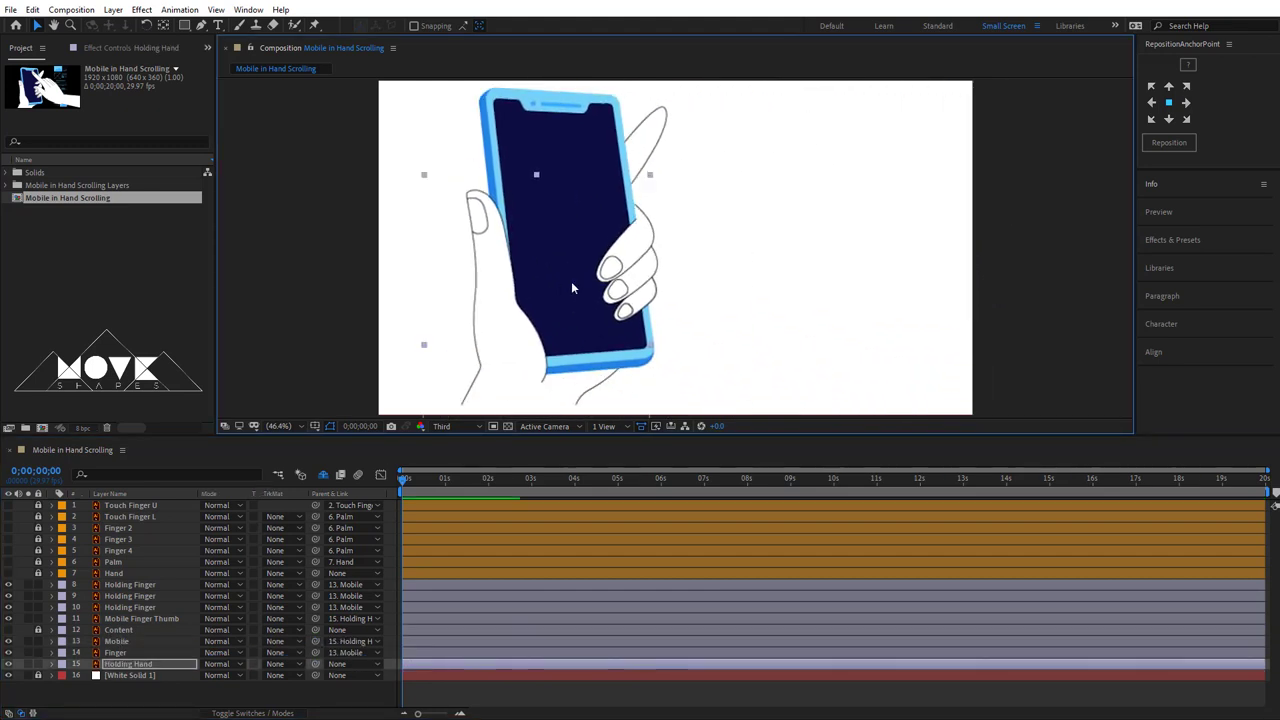
left_click(1076, 288)
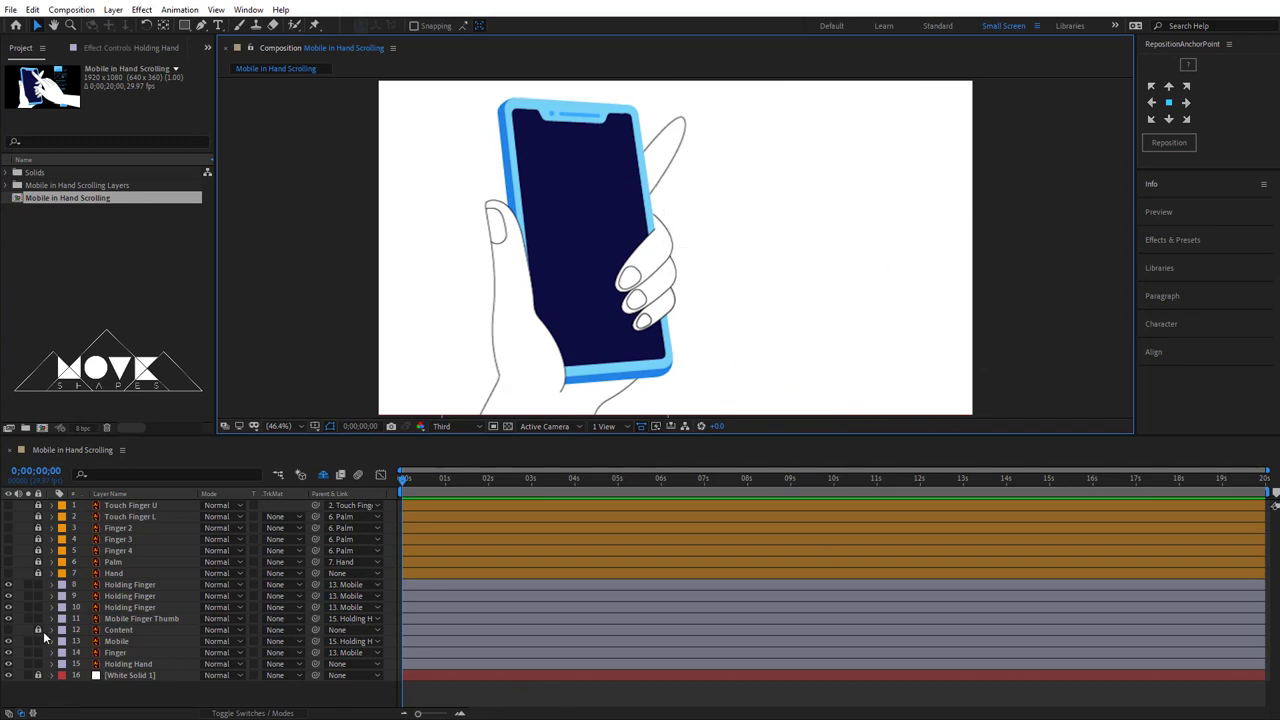
- Show the Content layer again and choose Pre-compose from its context menu
left_click(9, 630)
left_click(116, 630)
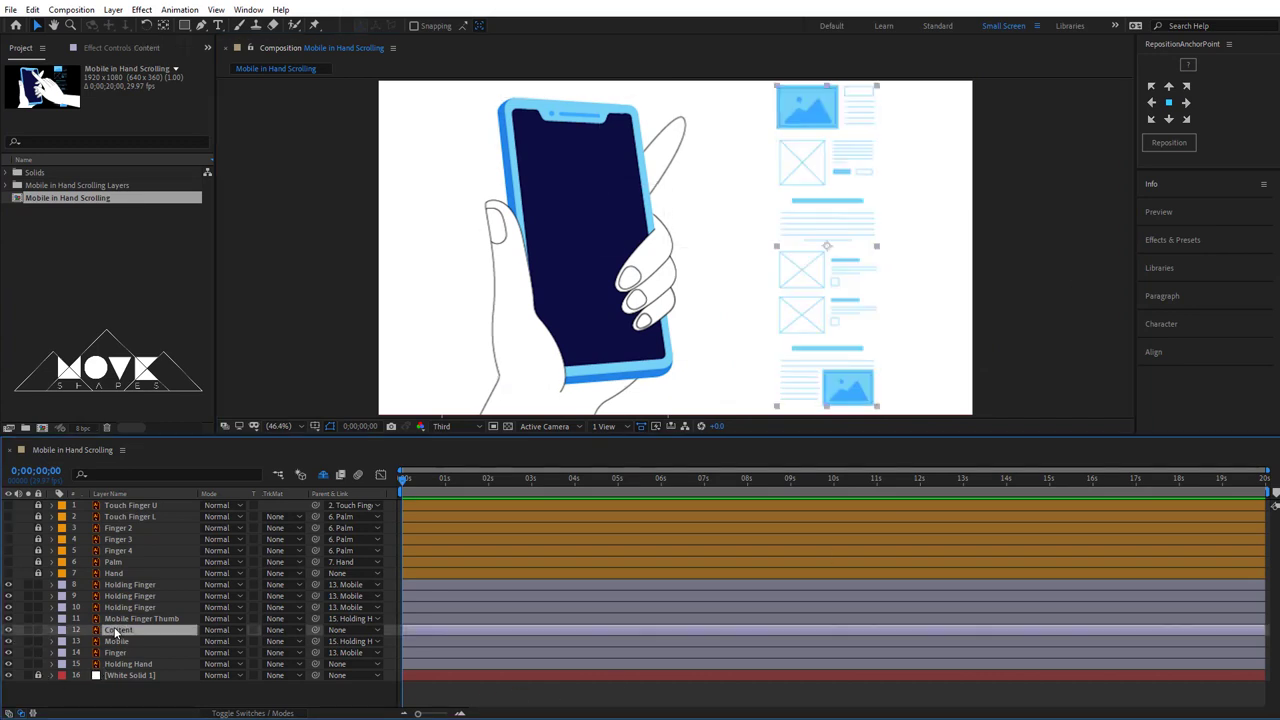
right_click(147, 635)
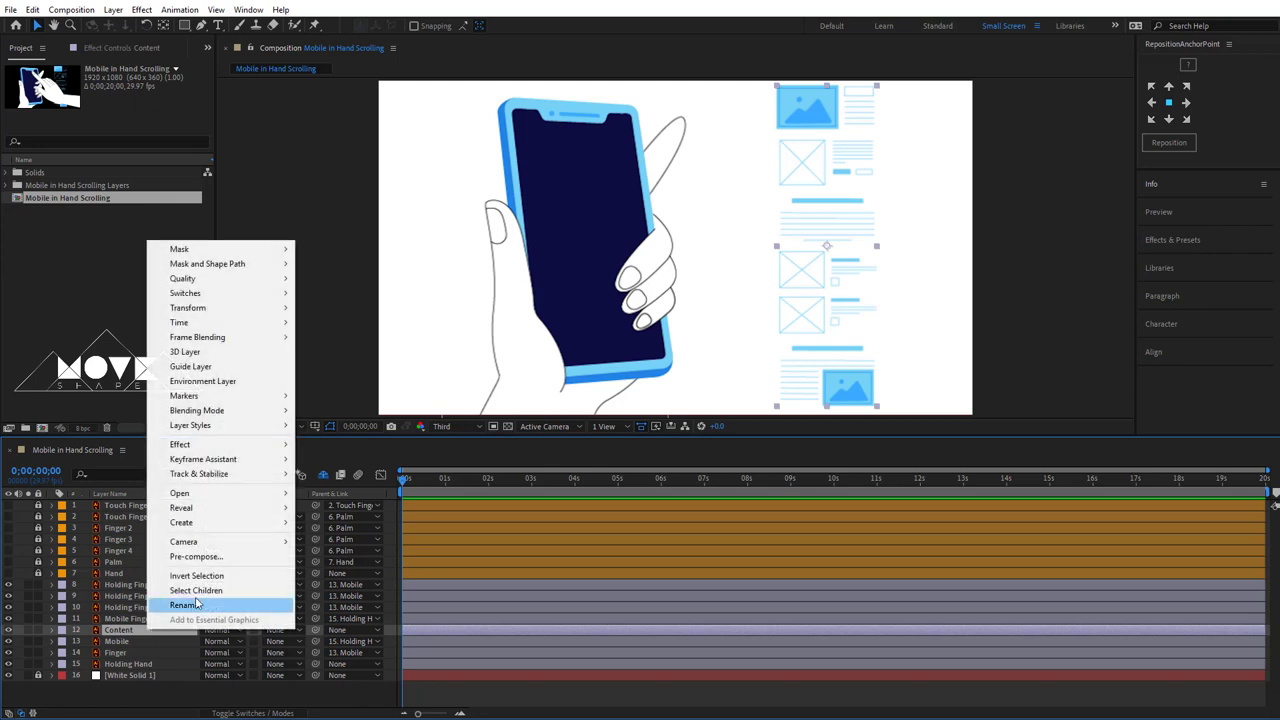
left_click(205, 563)
- Pre-compose Content as 'UI Screen', open it, then return to Mobile in Hand Scrolling
type("UI Screen")
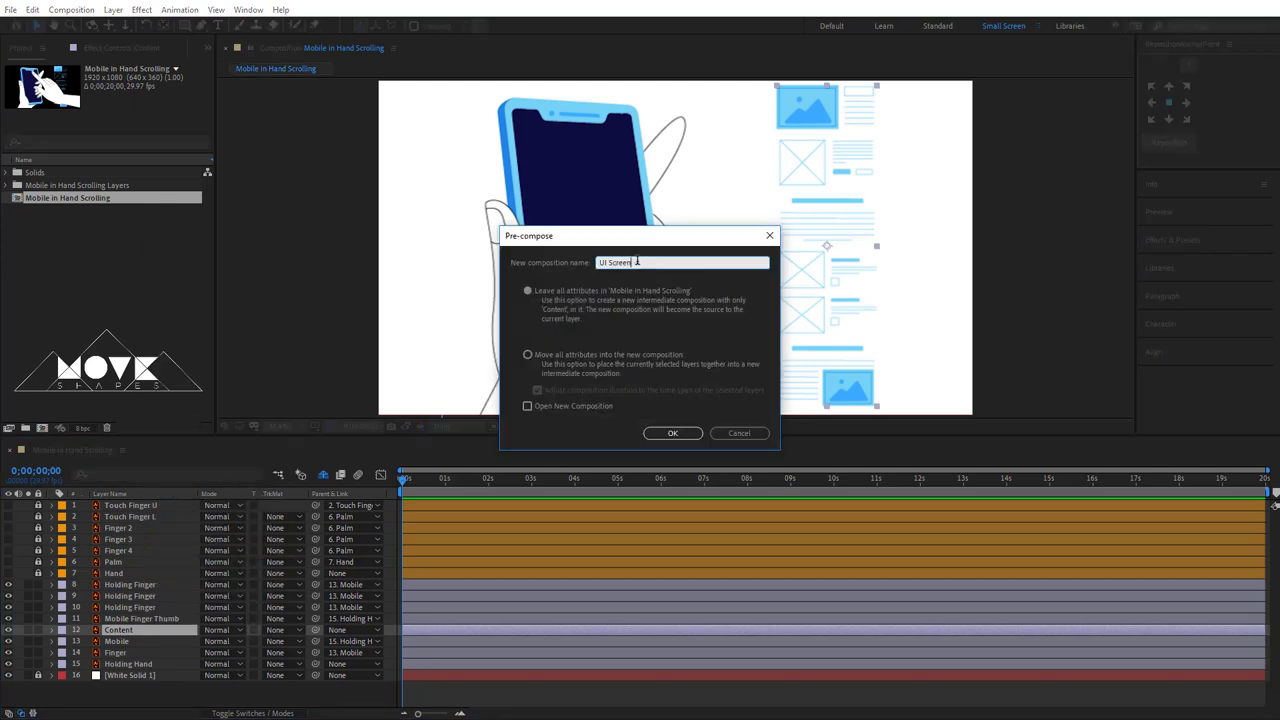
left_click(676, 432)
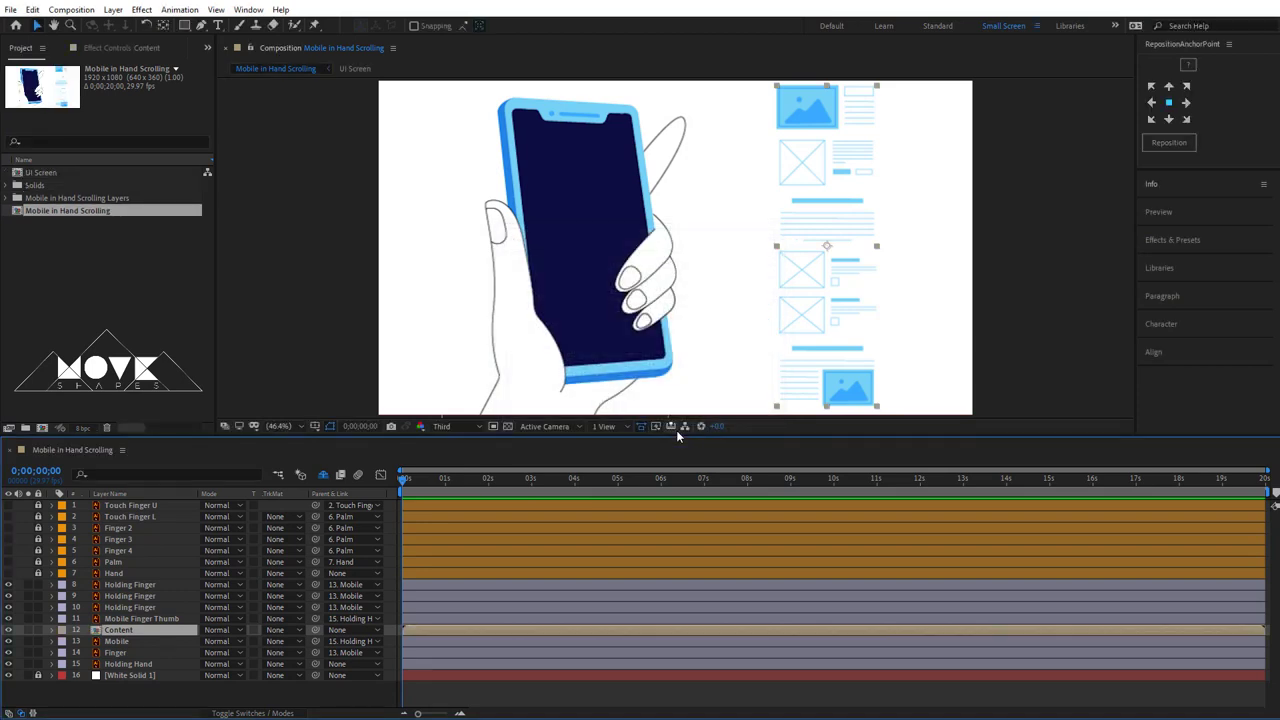
double_click(116, 632)
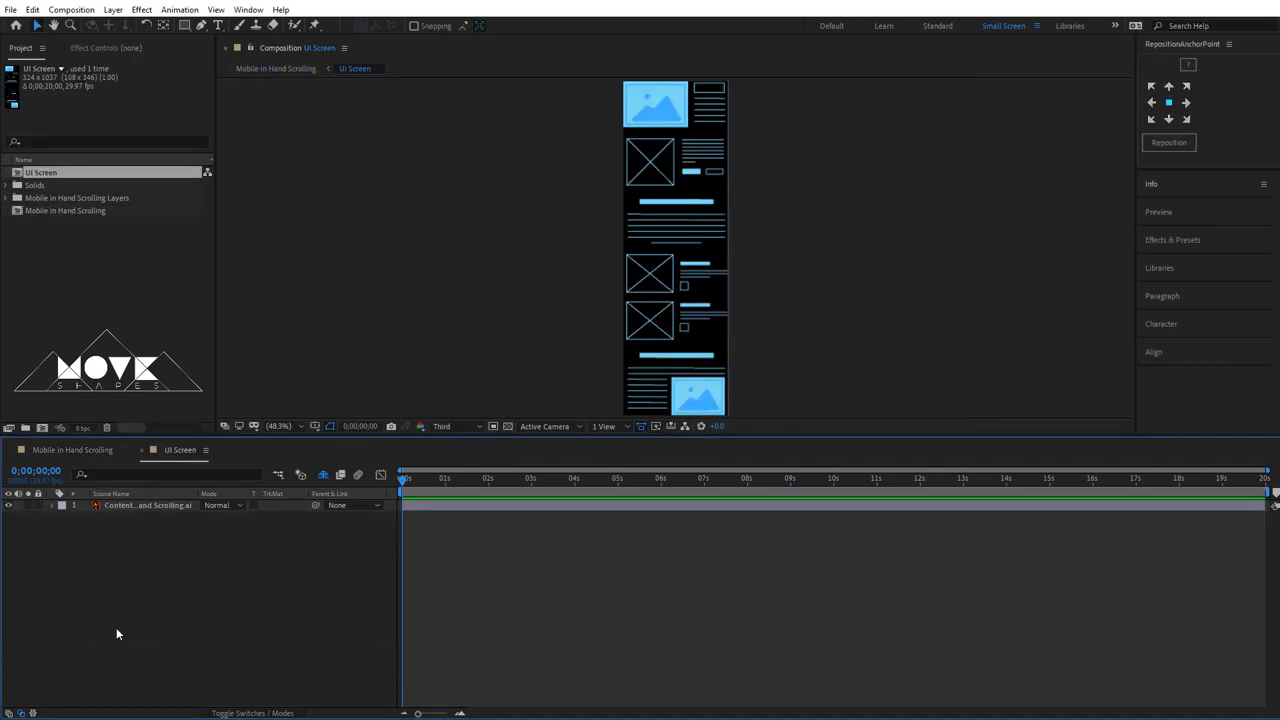
left_click(278, 474)
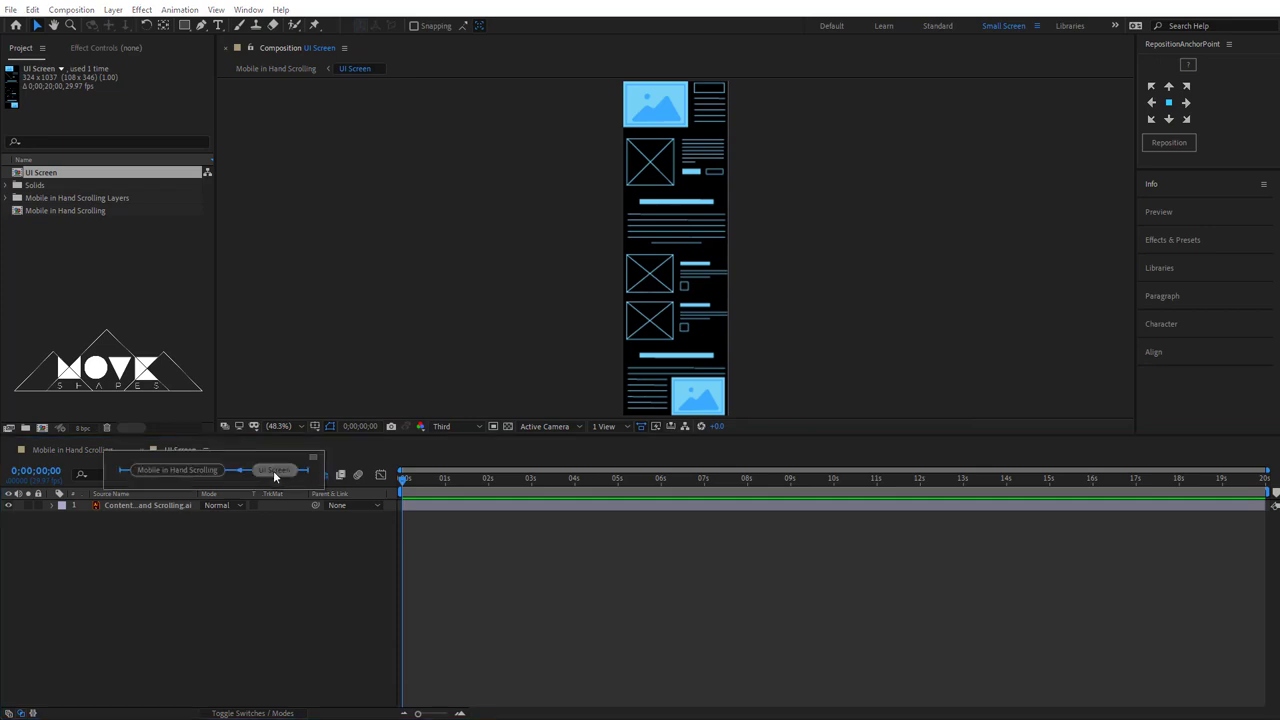
left_click(198, 472)
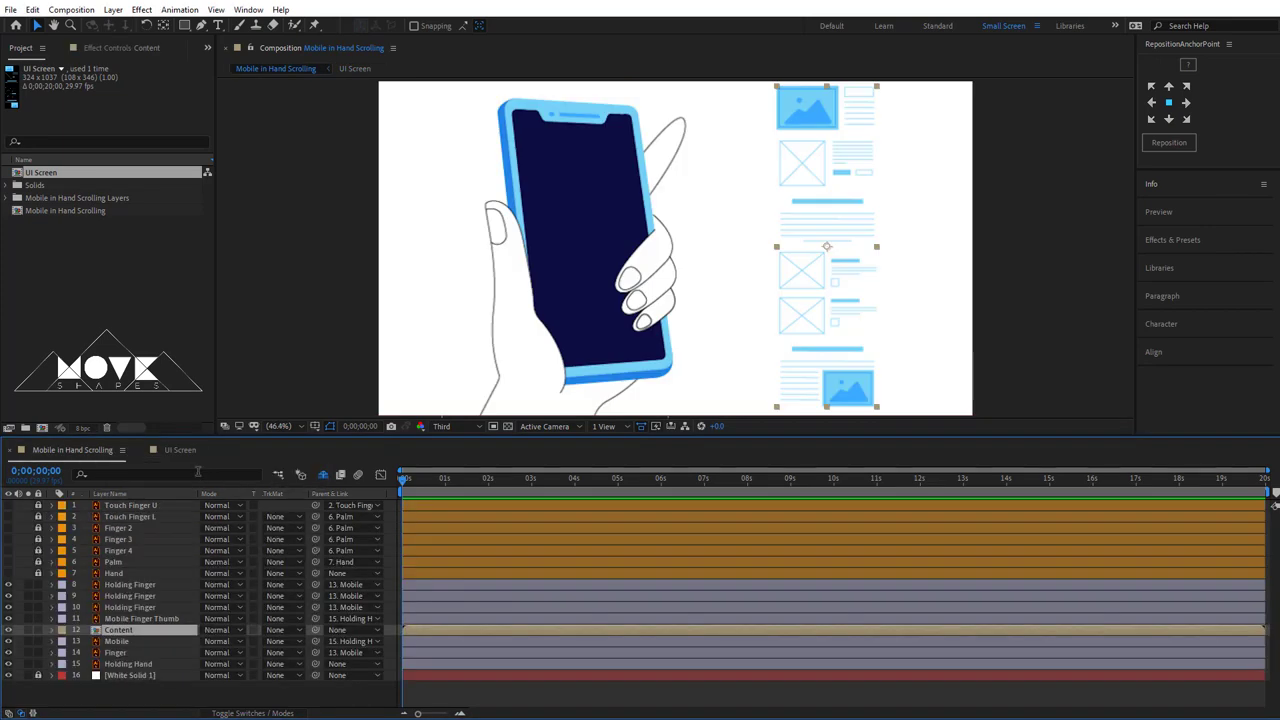
- Parent the Content layer to Mobile and test-move the phone, undoing the move
left_click_drag(316, 630, 133, 642)
left_click(143, 641)
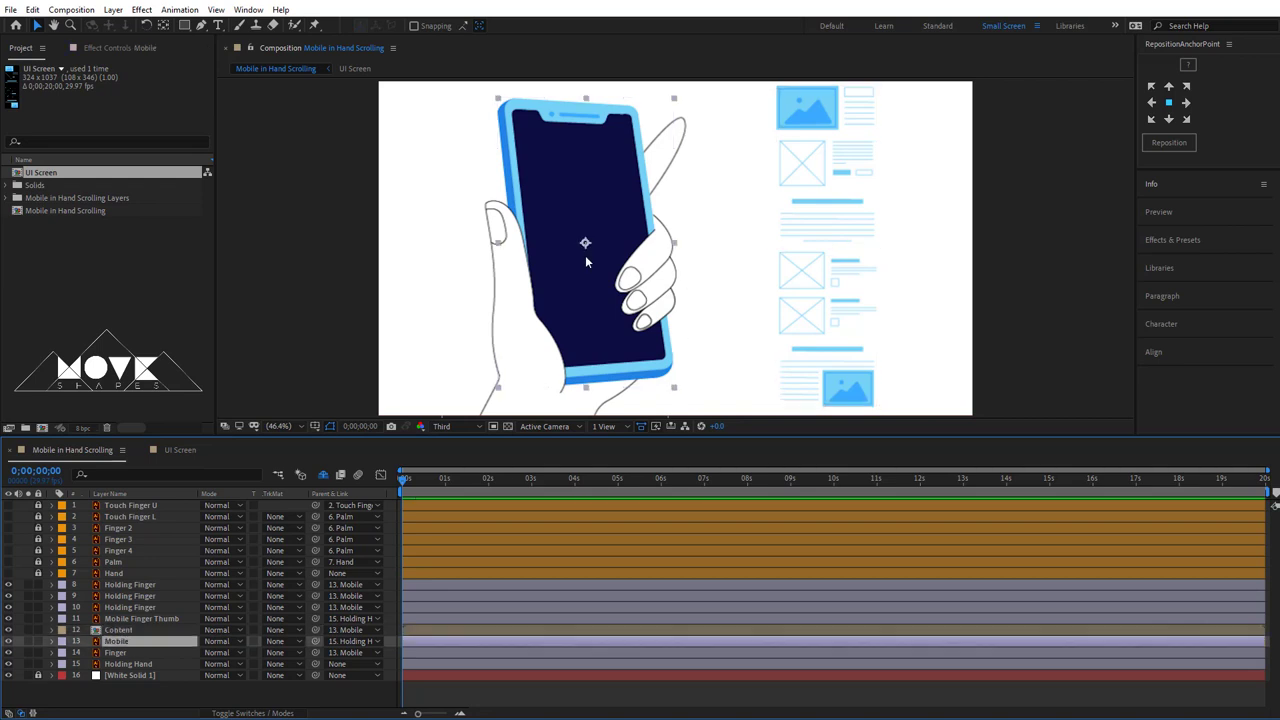
left_click_drag(586, 260, 649, 248)
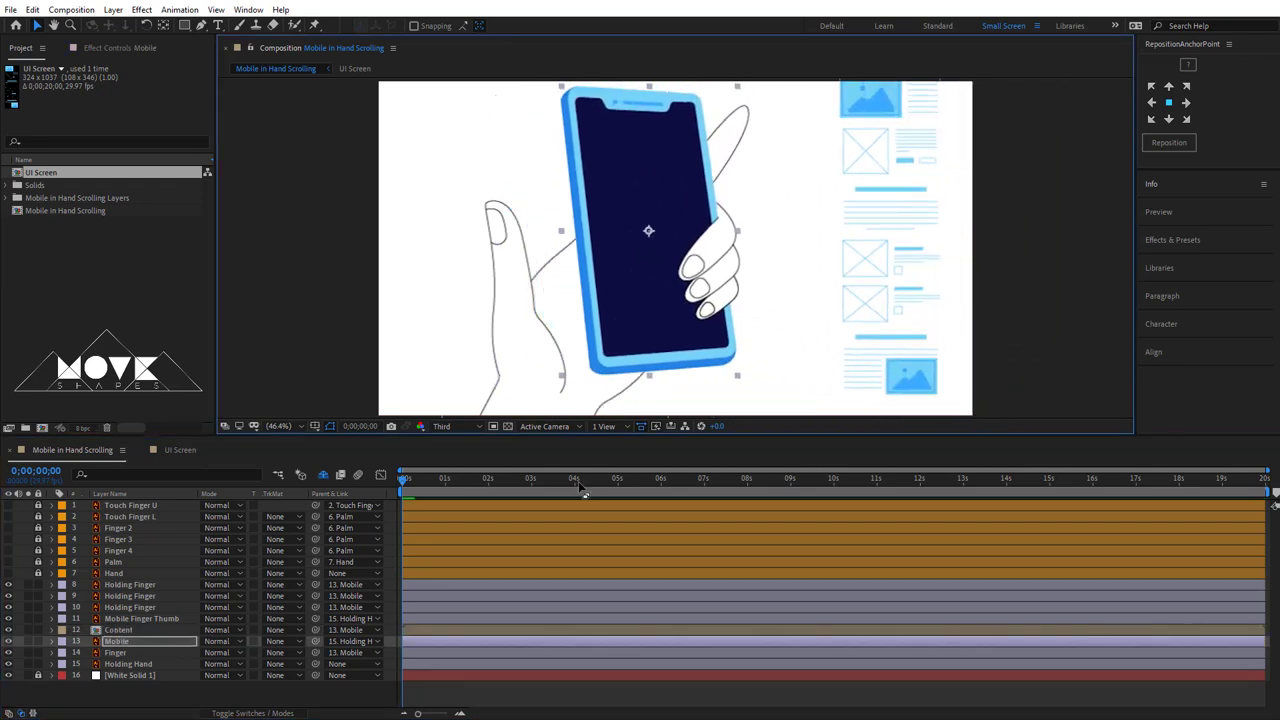
left_click(419, 685)
key("ctrl+z")
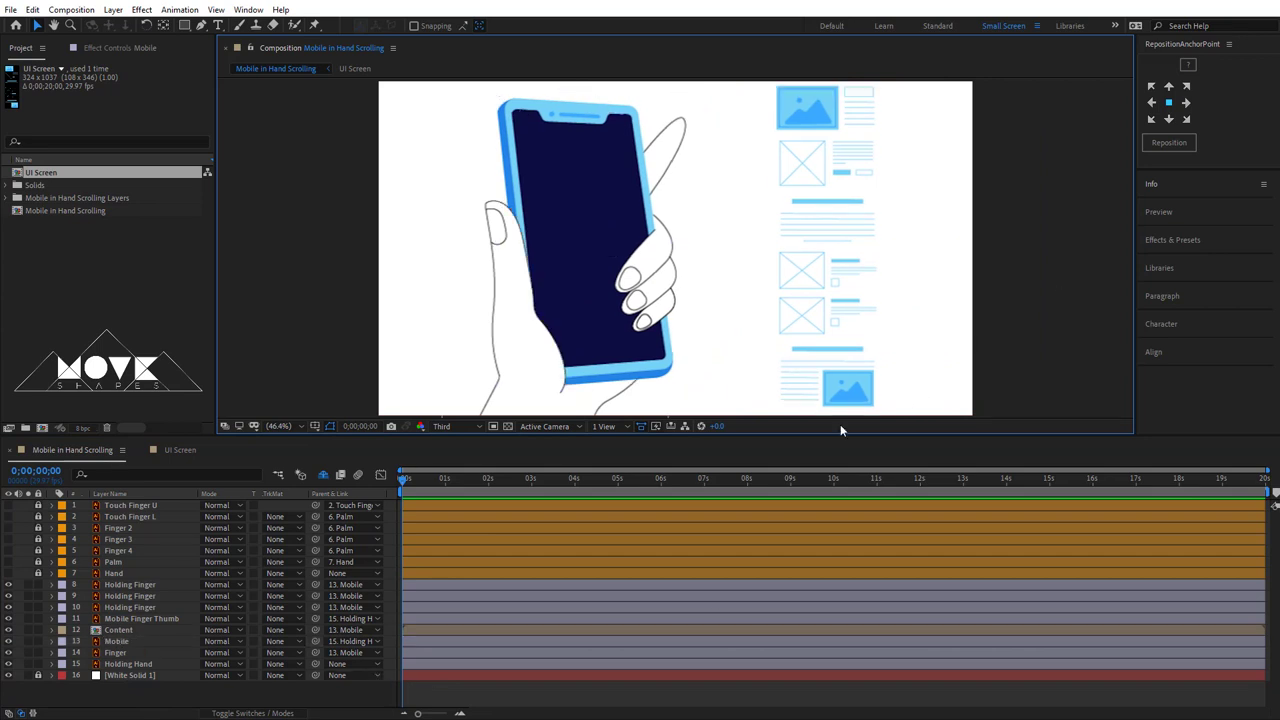
- Hide Content, lock layers 8–16 and make touching-hand layers 1–7 visible
left_click(9, 630)
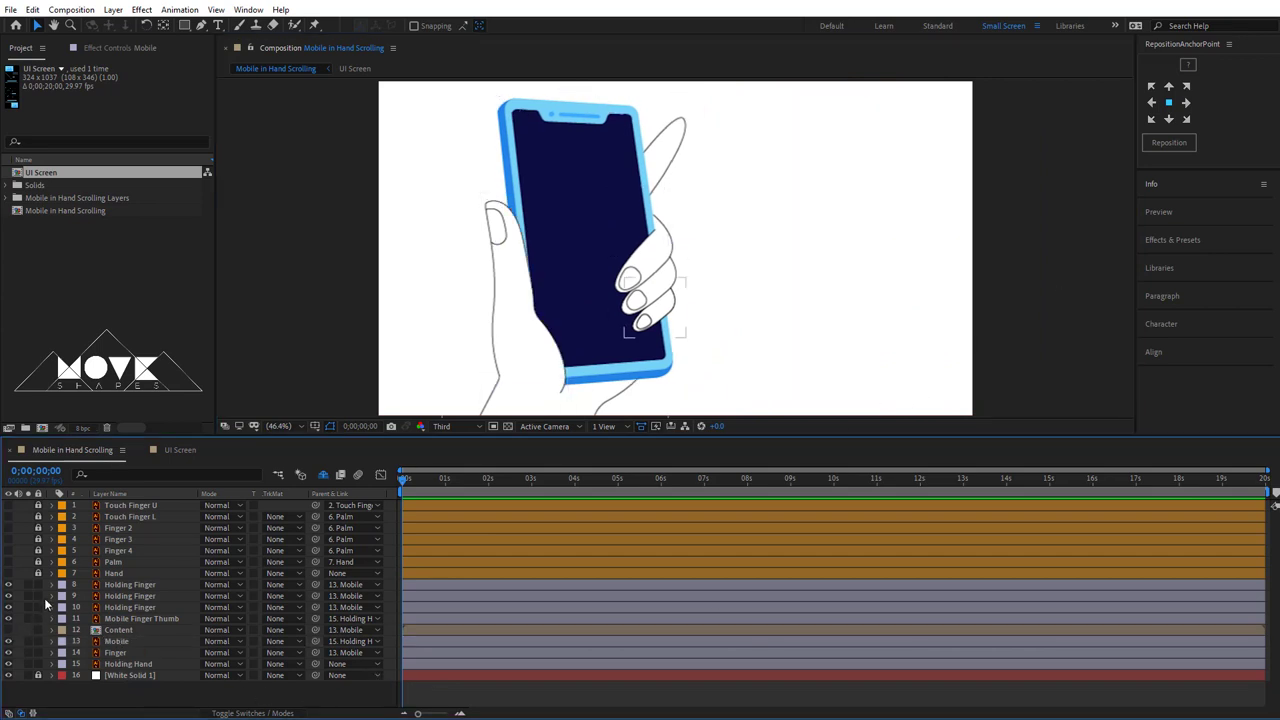
left_click_drag(38, 584, 38, 675)
mouse_move(8, 573)
left_mouse_down()
mouse_move(8, 505)
mouse_move(44, 550)
left_mouse_up()
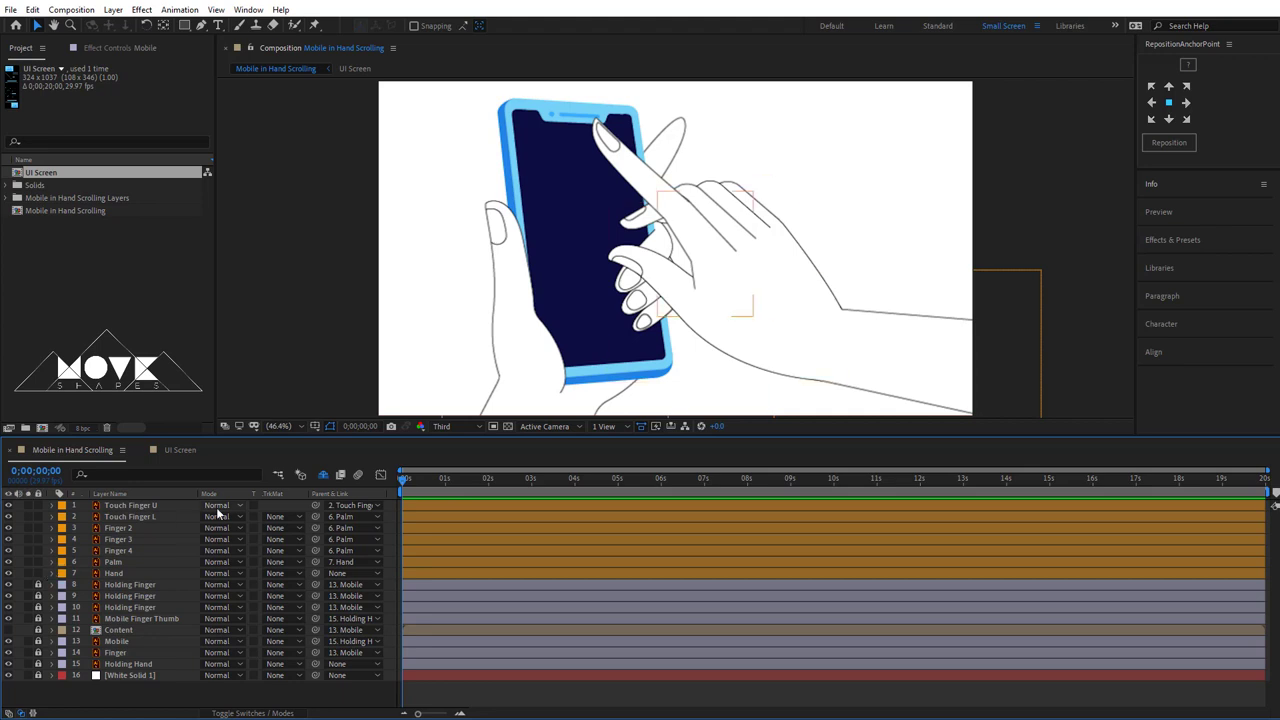
- Move the Hand layer to 2289, 1230 at lower right and keyframe its Position at 0s
left_click(160, 572)
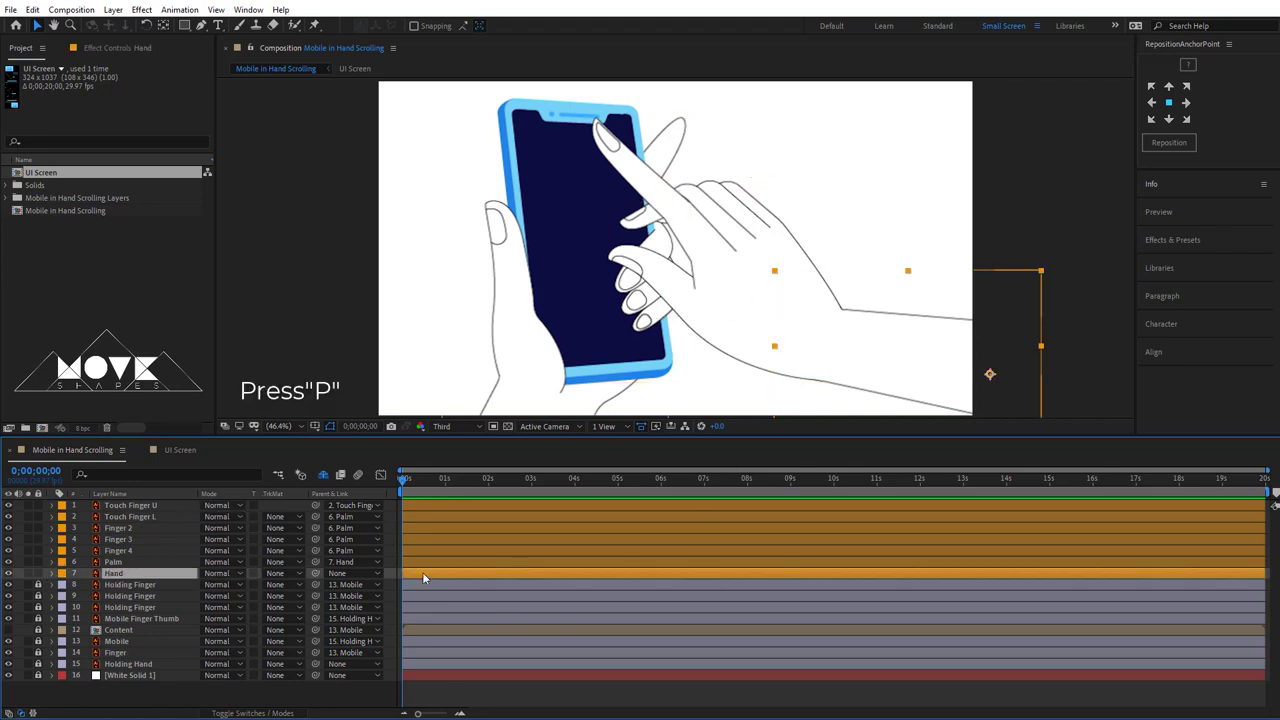
key("p")
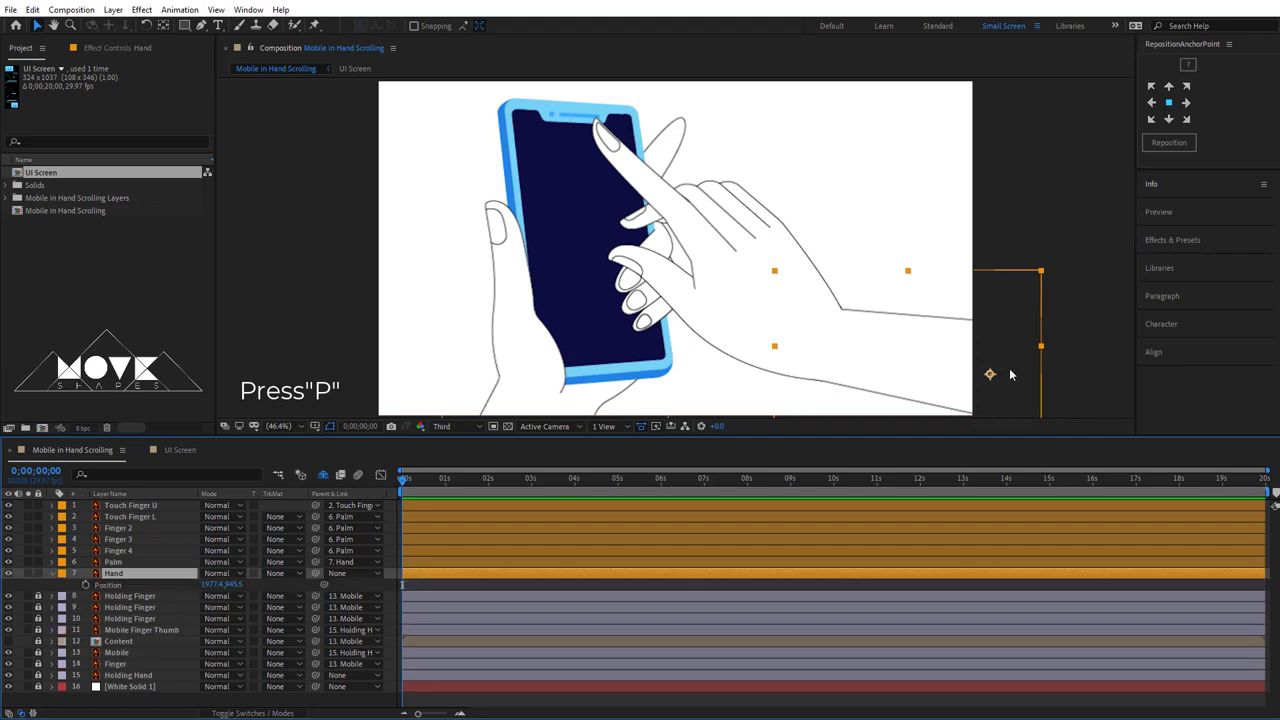
mouse_move(1010, 374)
left_mouse_down()
mouse_move(980, 437)
mouse_move(1118, 459)
left_mouse_up()
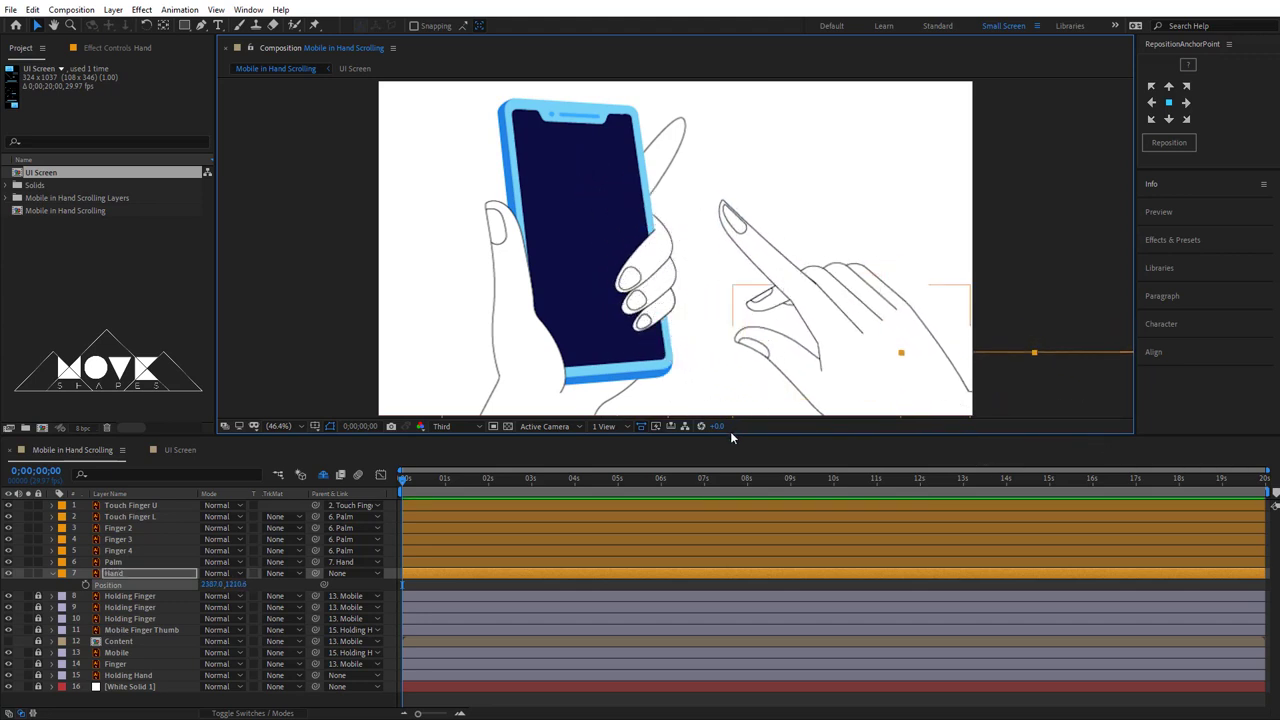
left_click_drag(730, 433, 723, 503)
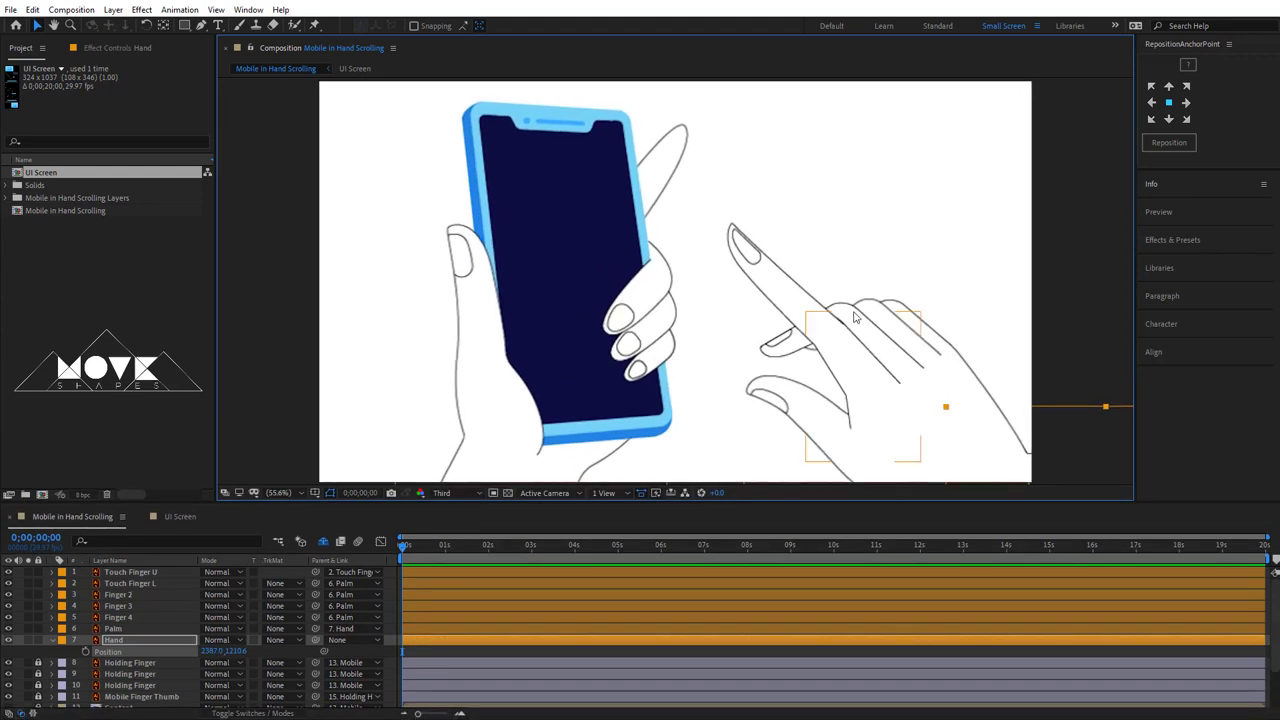
key("comma")
mouse_move(858, 320)
left_mouse_down()
mouse_move(1075, 480)
mouse_move(966, 387)
left_mouse_up()
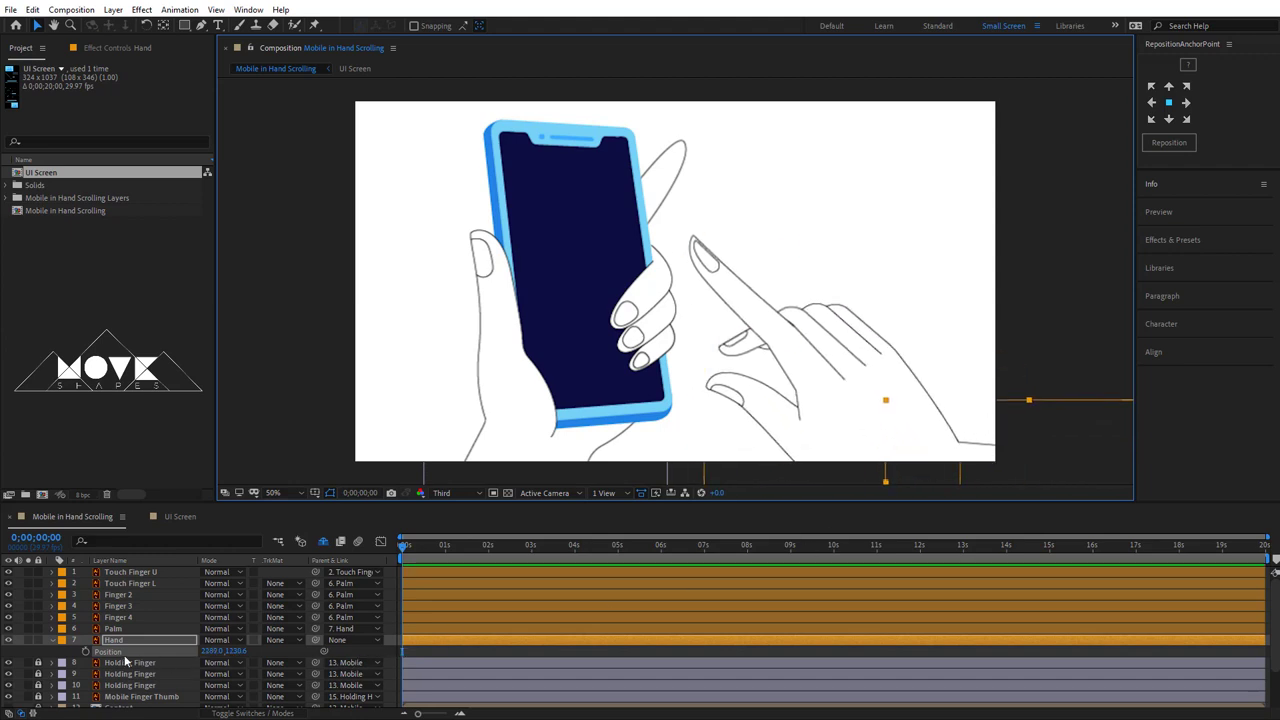
left_click(86, 651)
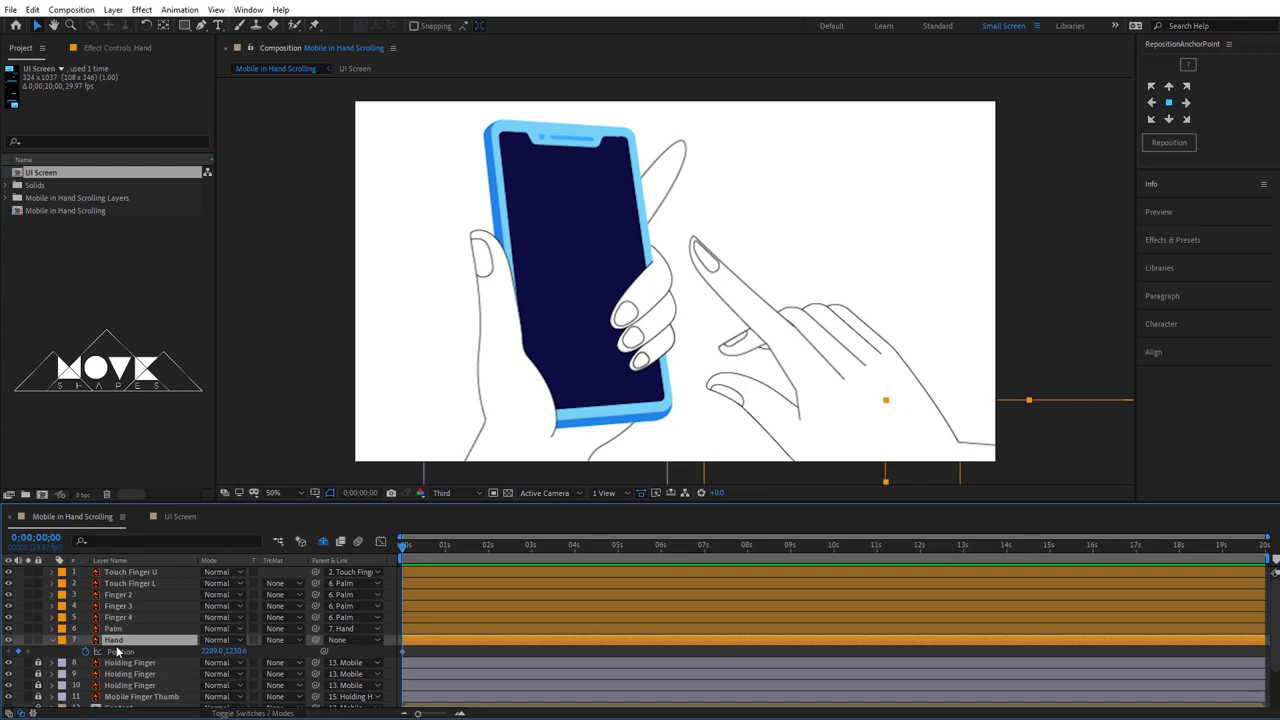
- Add a starting Rotation keyframe and move the hand onto the phone screen at frame 27
key("r")
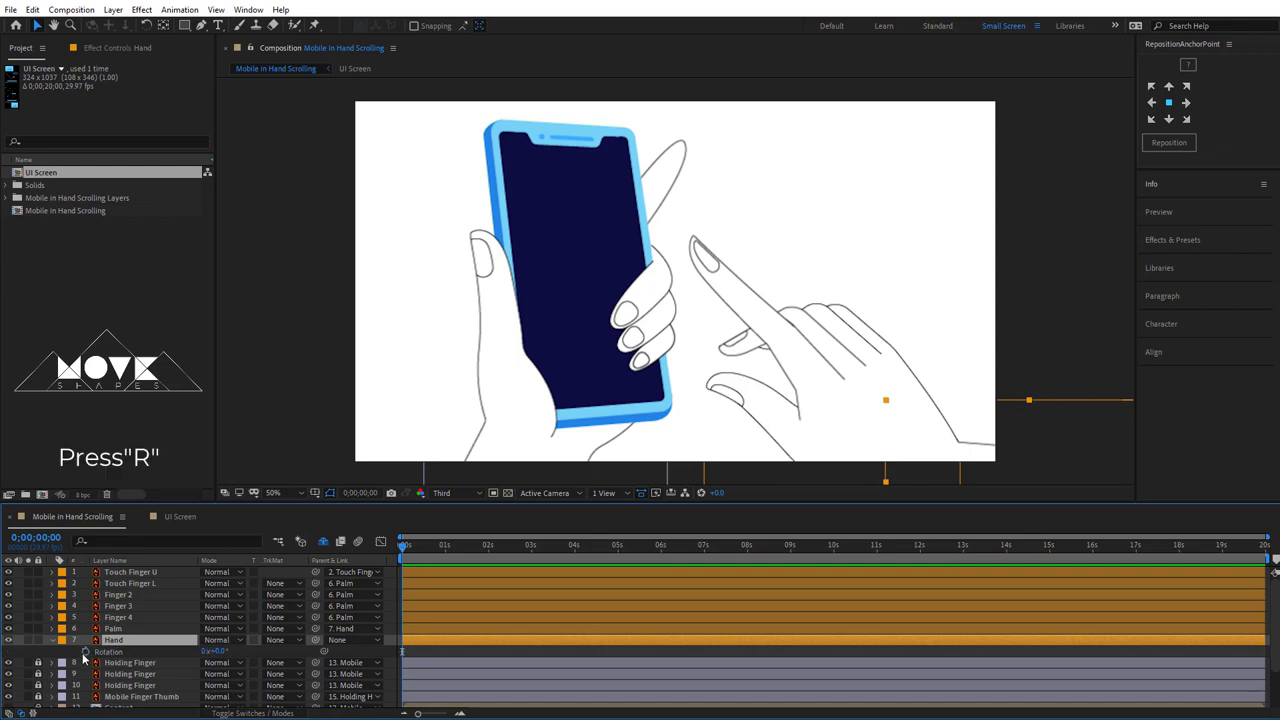
left_click(86, 651)
left_click(422, 640)
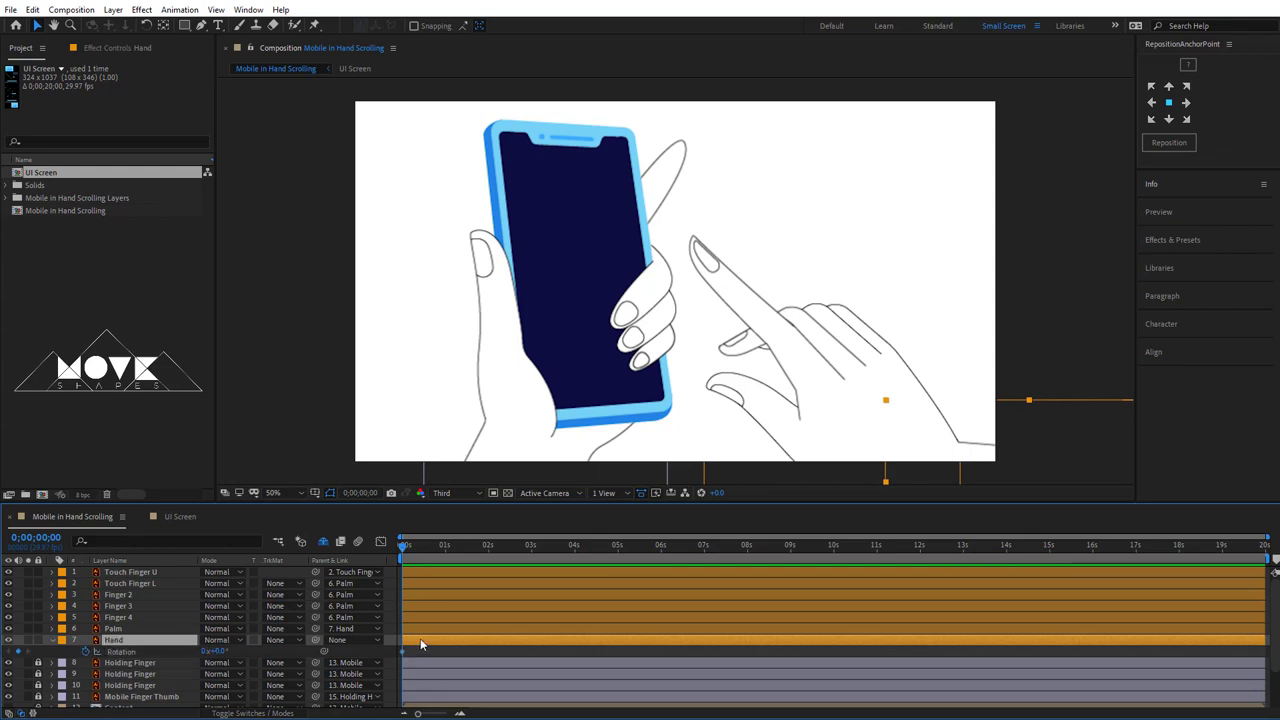
key("shift+p")
key("u")
left_click(420, 654)
left_click(428, 547)
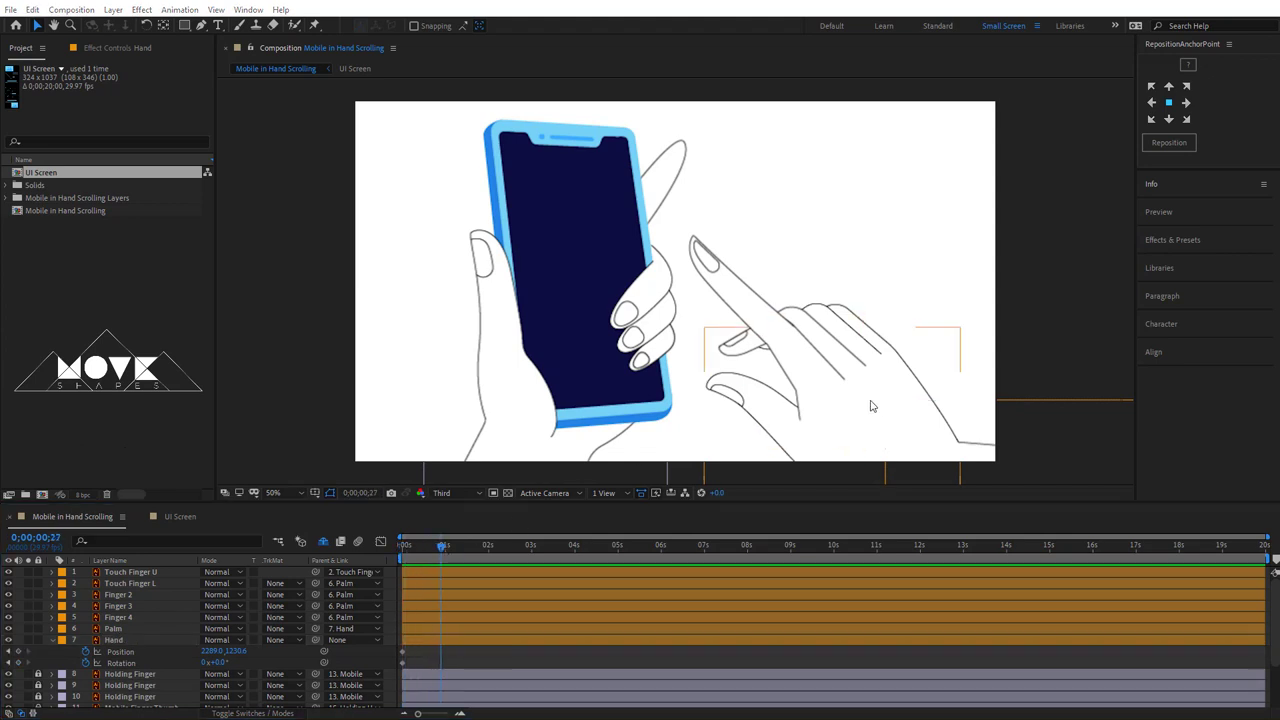
mouse_move(992, 444)
left_mouse_down()
mouse_move(868, 415)
mouse_move(896, 375)
left_mouse_up()
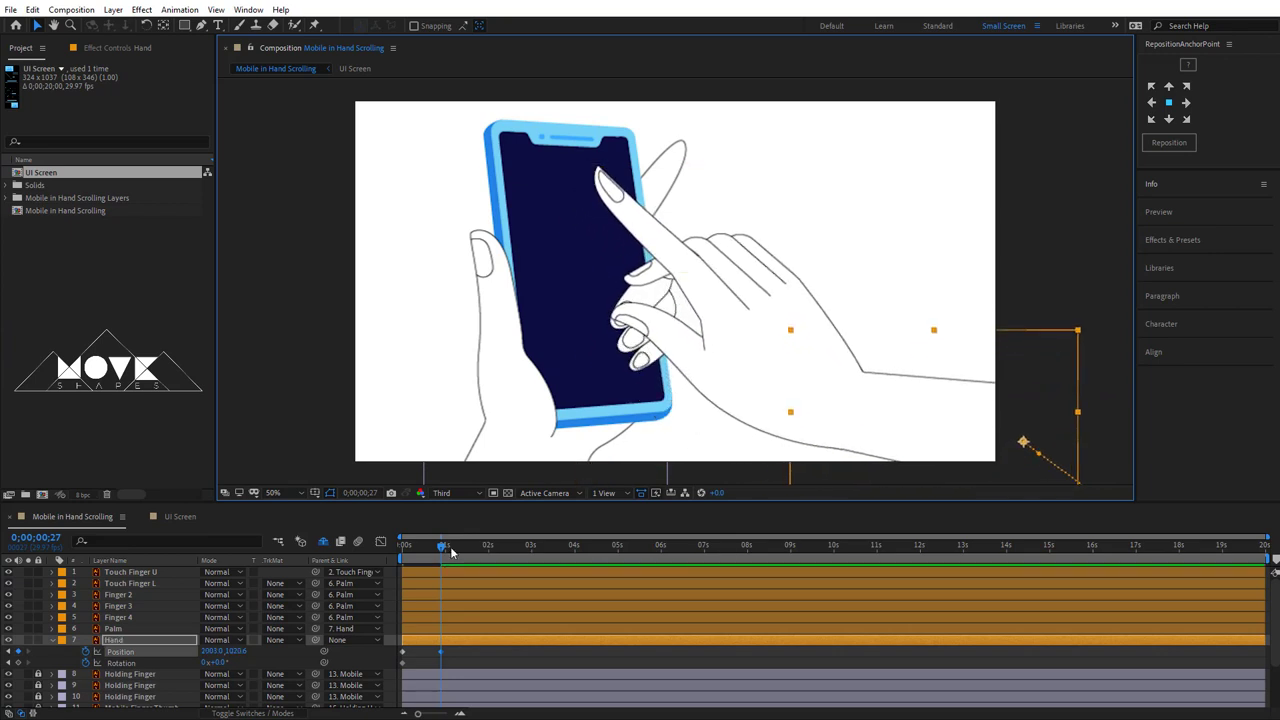
- Tilt the hand about 10° and lower it at the start, then reposition it on-screen at frame 27
left_click_drag(446, 546, 391, 558)
key("space")
key("space")
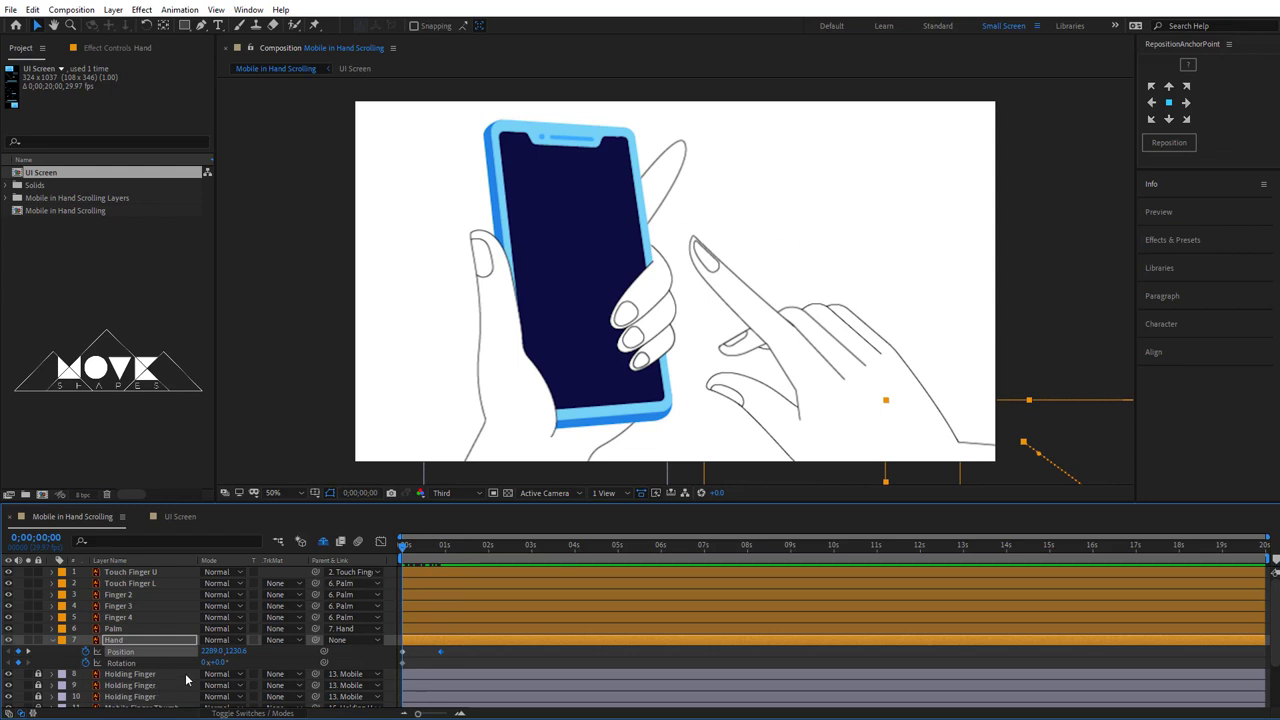
left_click_drag(218, 663, 228, 663)
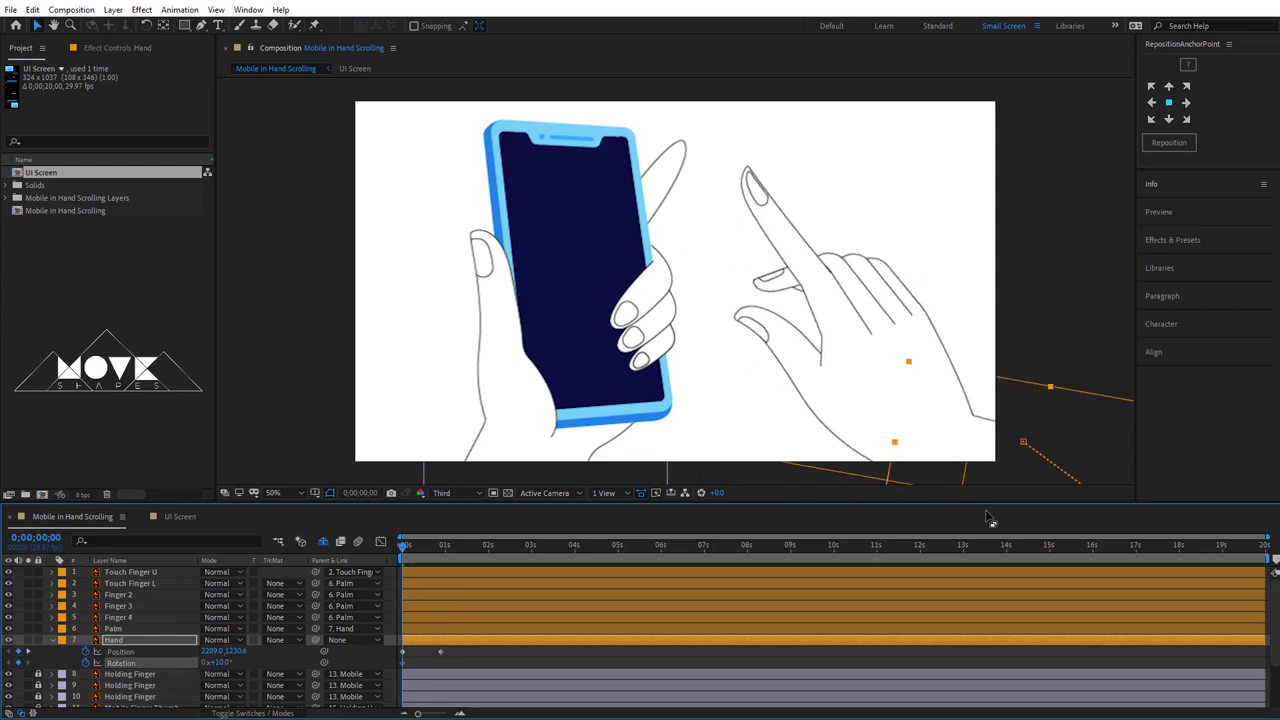
left_click_drag(1008, 490, 1004, 537)
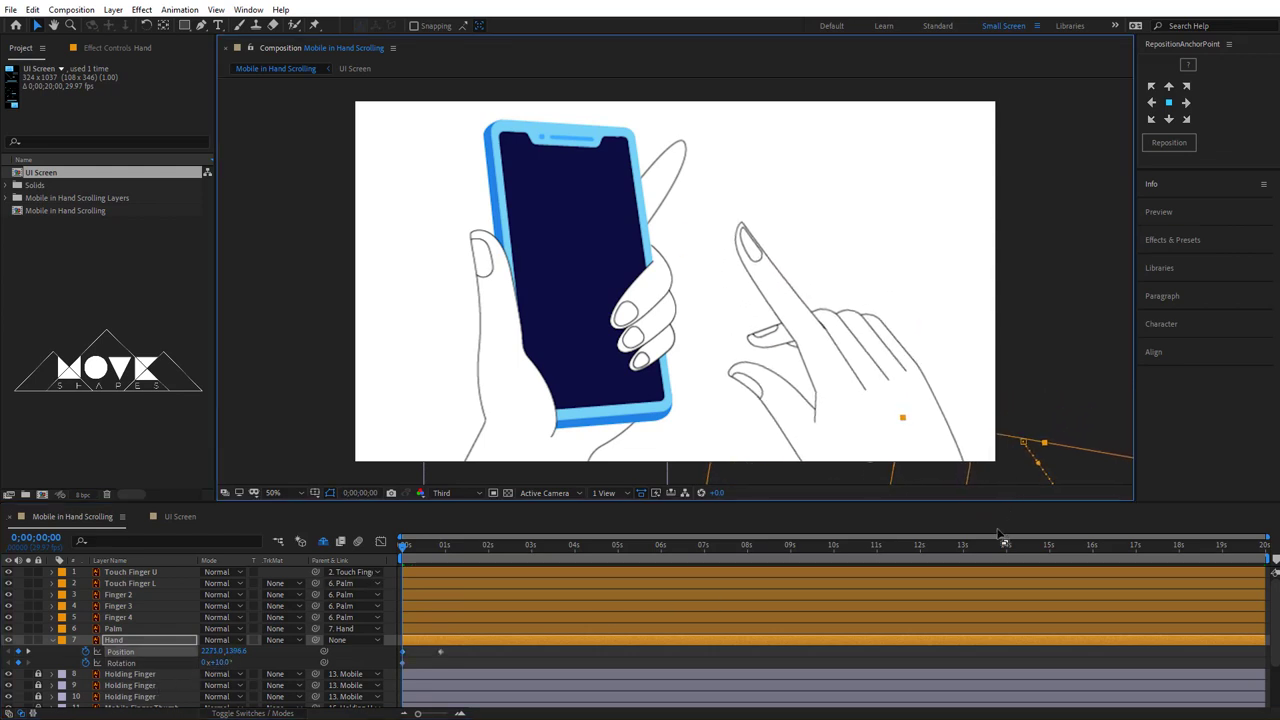
mouse_move(413, 553)
left_mouse_down()
mouse_move(444, 557)
mouse_move(418, 557)
left_mouse_up()
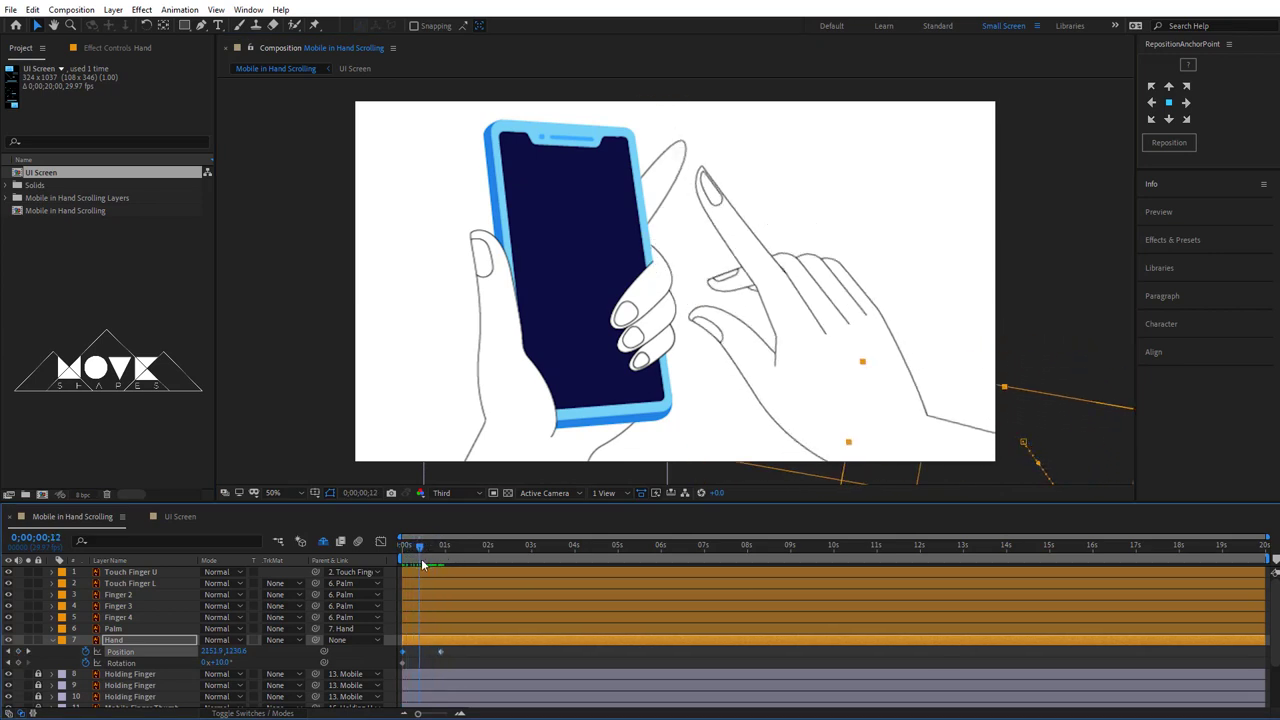
left_click(28, 652)
mouse_move(998, 392)
left_mouse_down()
mouse_move(953, 488)
mouse_move(982, 491)
left_mouse_up()
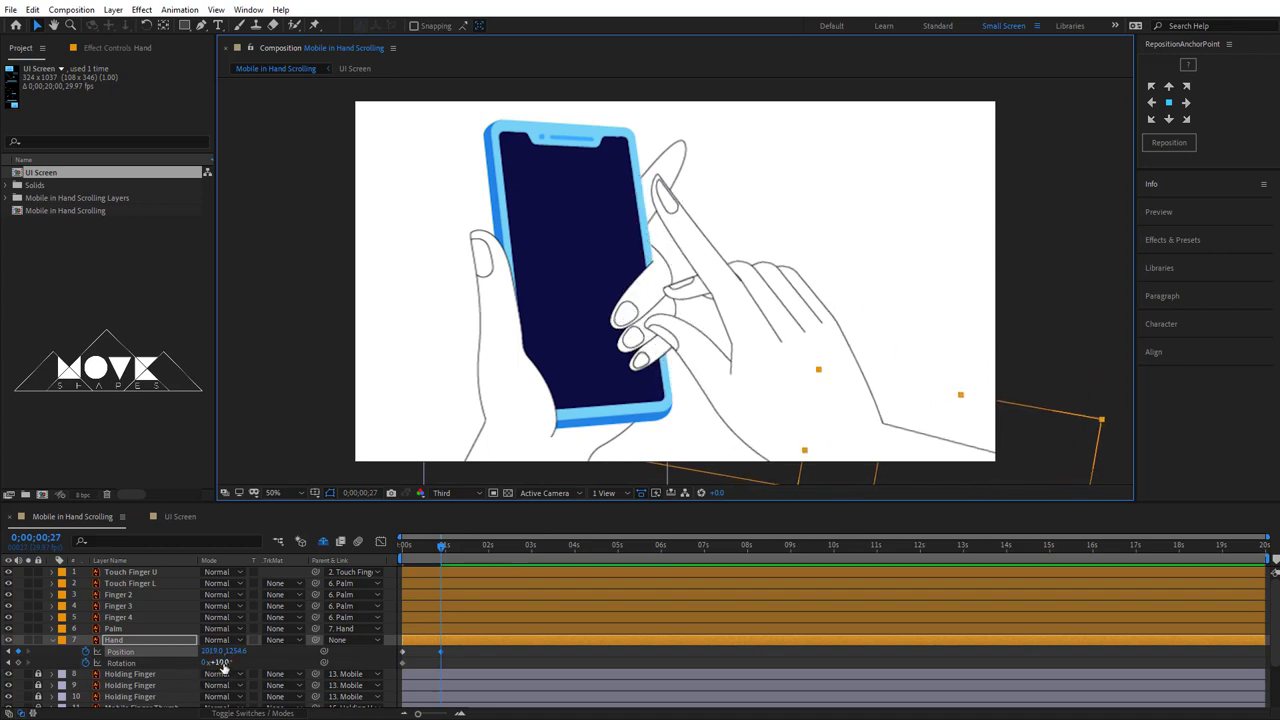
- Set the hand's rotation to 12° at the tap and adjust its starting rotation
left_click(220, 662)
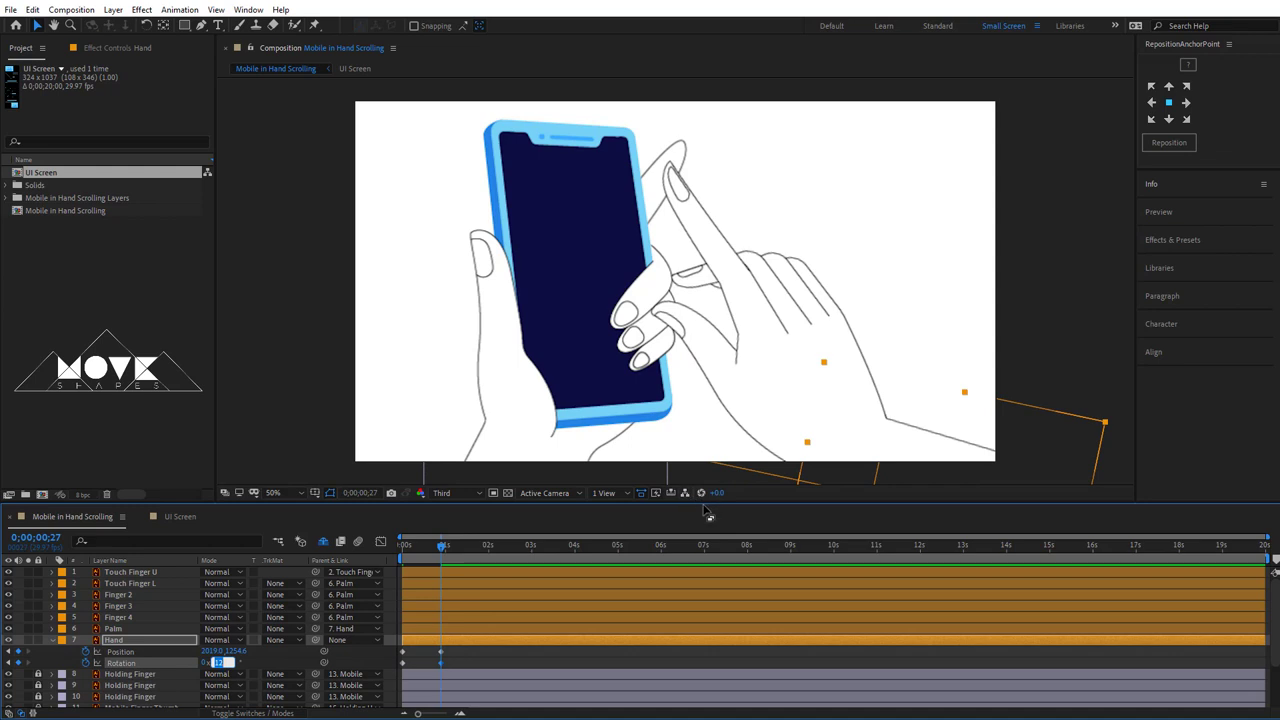
key("Return")
left_click_drag(451, 566, 403, 563)
left_click(222, 662)
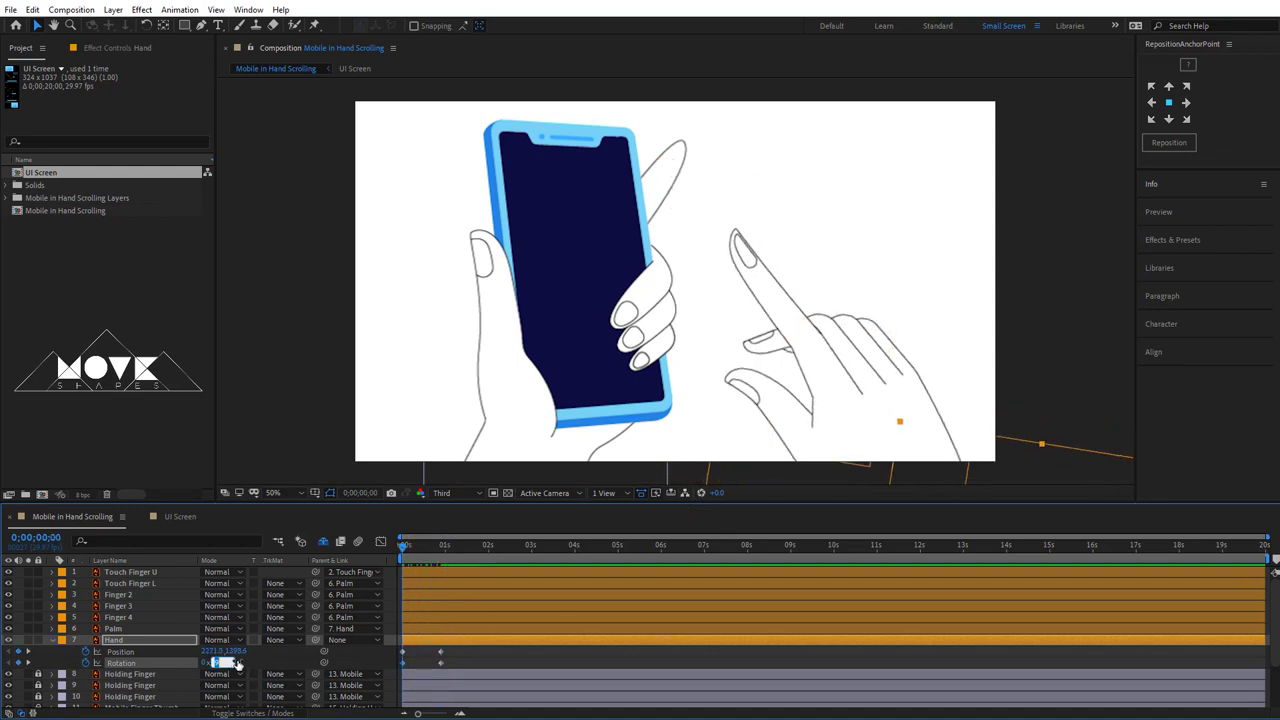
key("Return")
- Rotate the hand and shift it right and down at 1;23, reviewing the motion
left_click(419, 551)
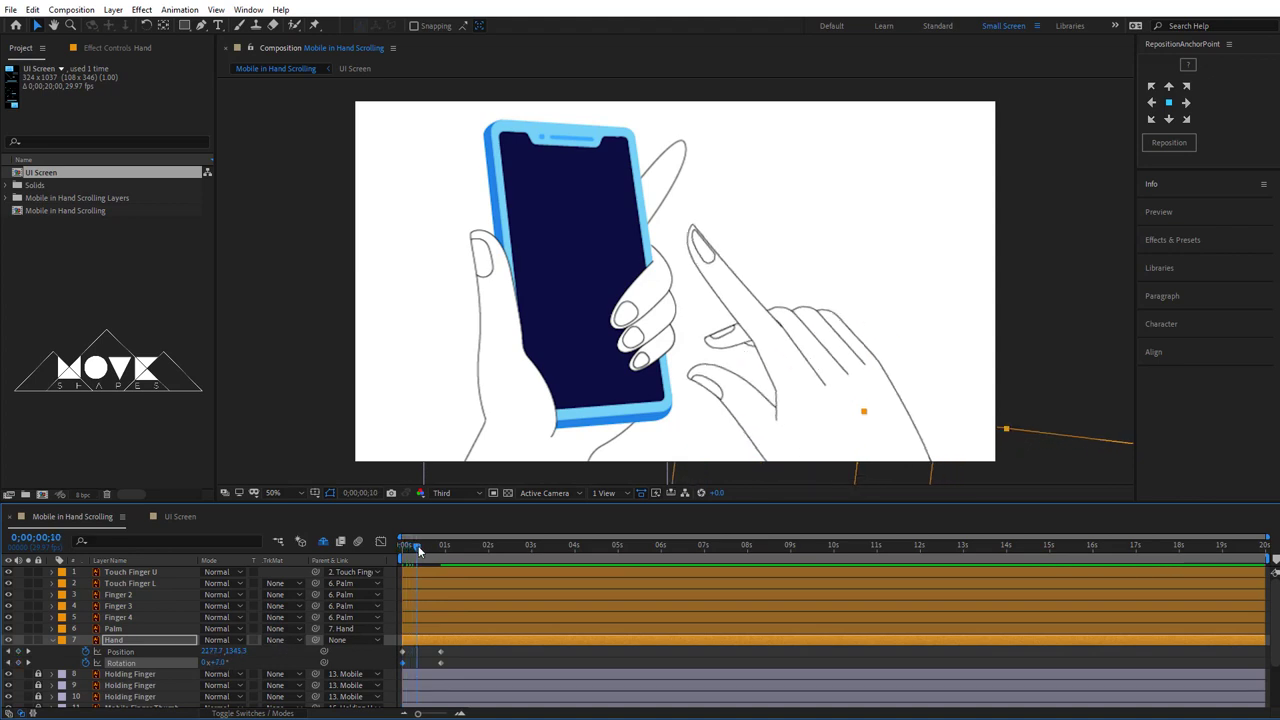
left_click_drag(419, 551, 478, 547)
key("space")
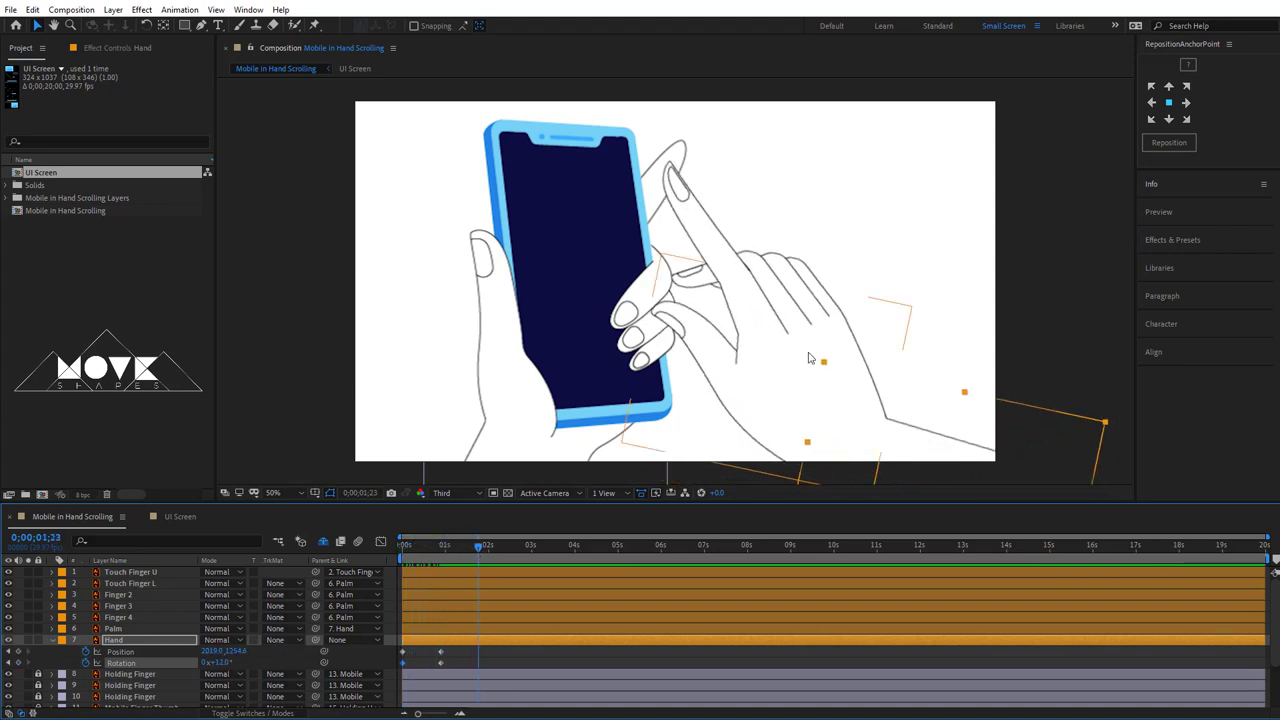
key("space")
left_click_drag(225, 663, 778, 415)
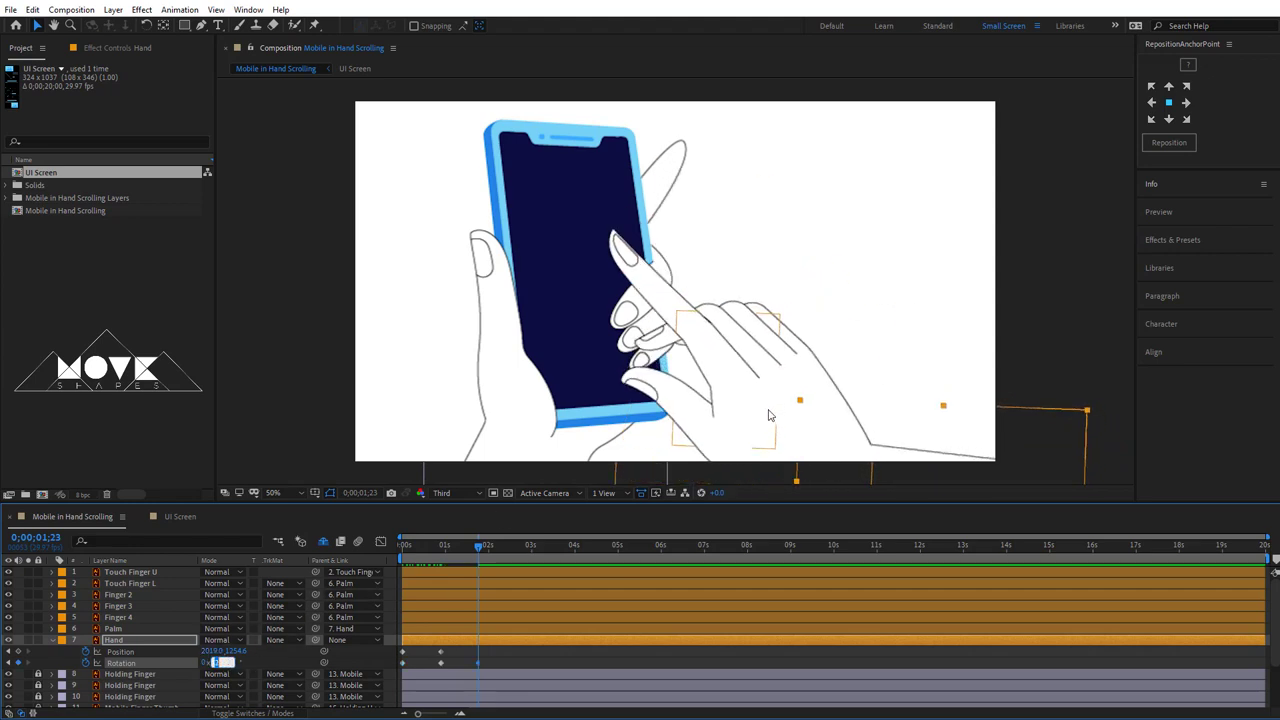
left_click_drag(778, 415, 878, 456)
left_click_drag(846, 447, 857, 477)
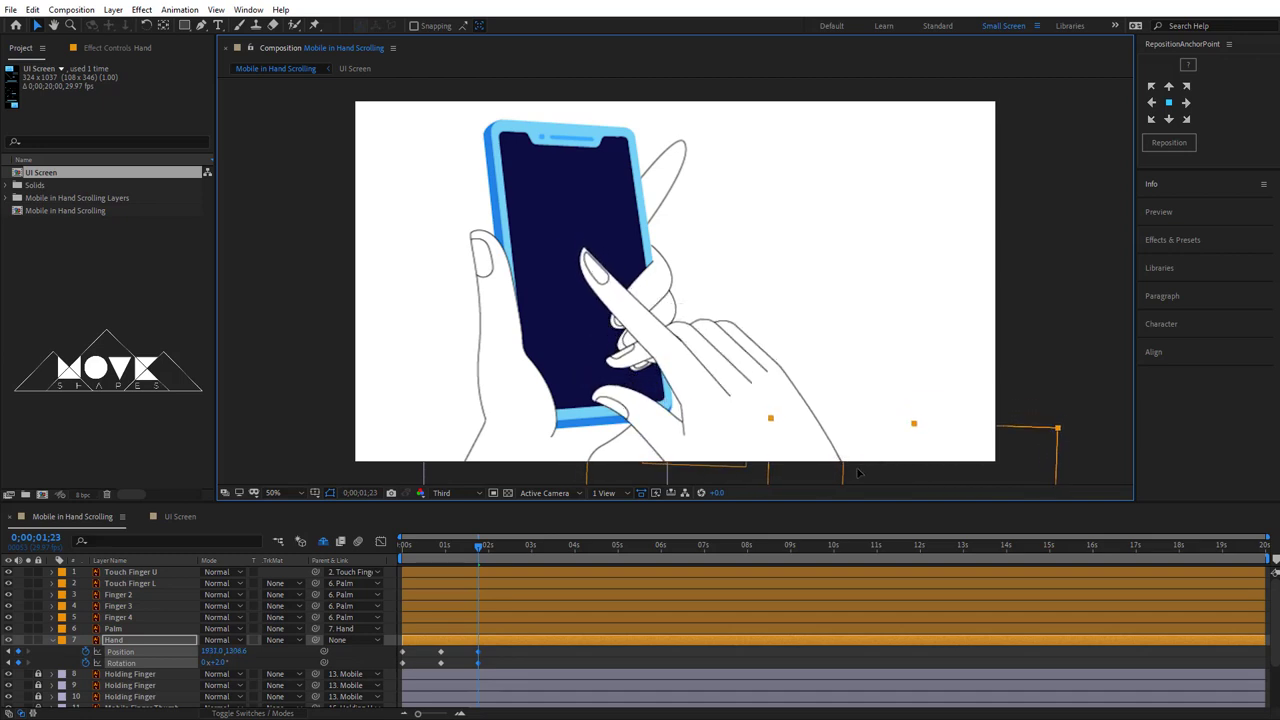
left_click_drag(476, 548, 521, 560)
- Lift the hand off the phone near 2;23, rotated 12° at position 2013, 1098.6
mouse_move(831, 450)
left_mouse_down()
mouse_move(801, 372)
mouse_move(811, 378)
left_mouse_up()
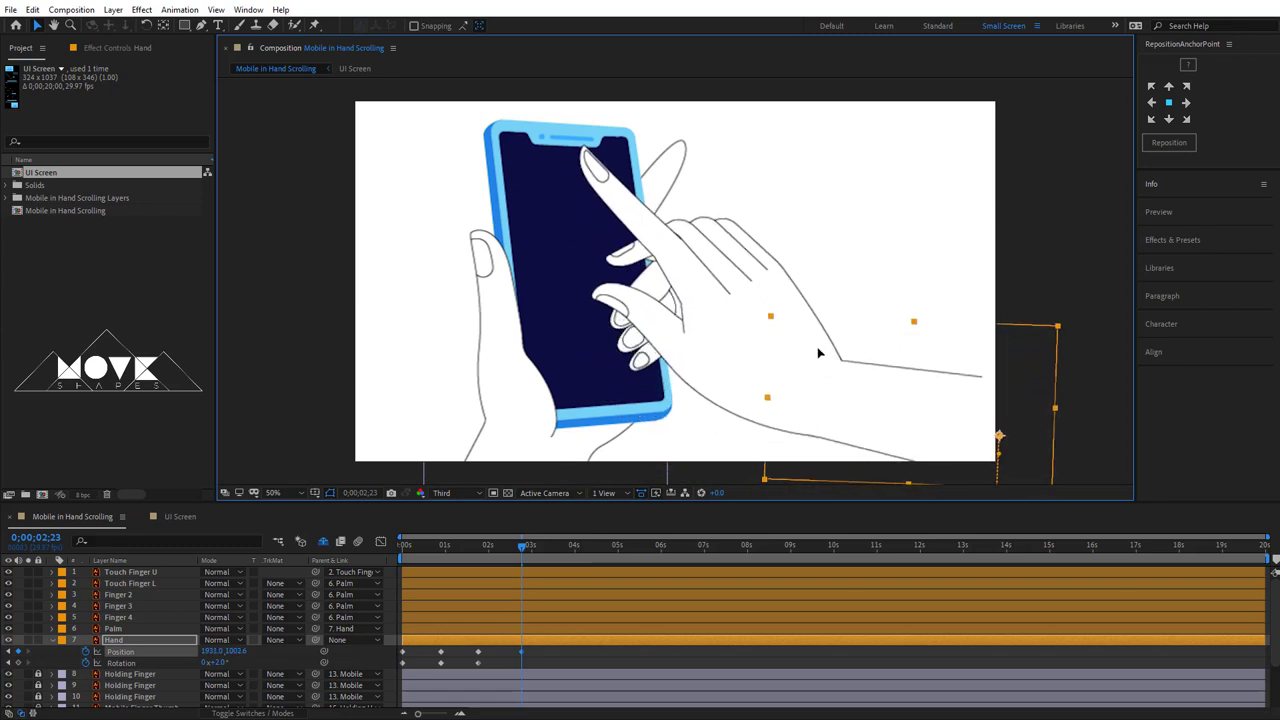
left_click_drag(220, 664, 362, 657)
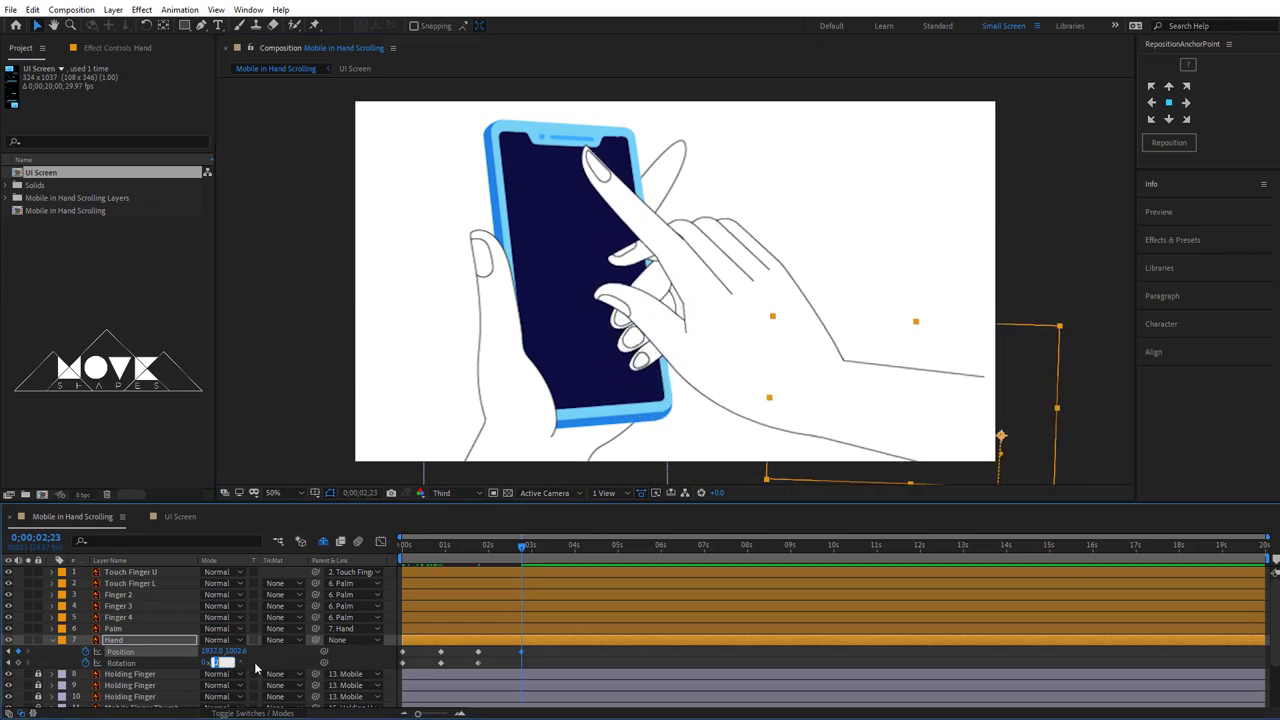
type("12")
key("Return")
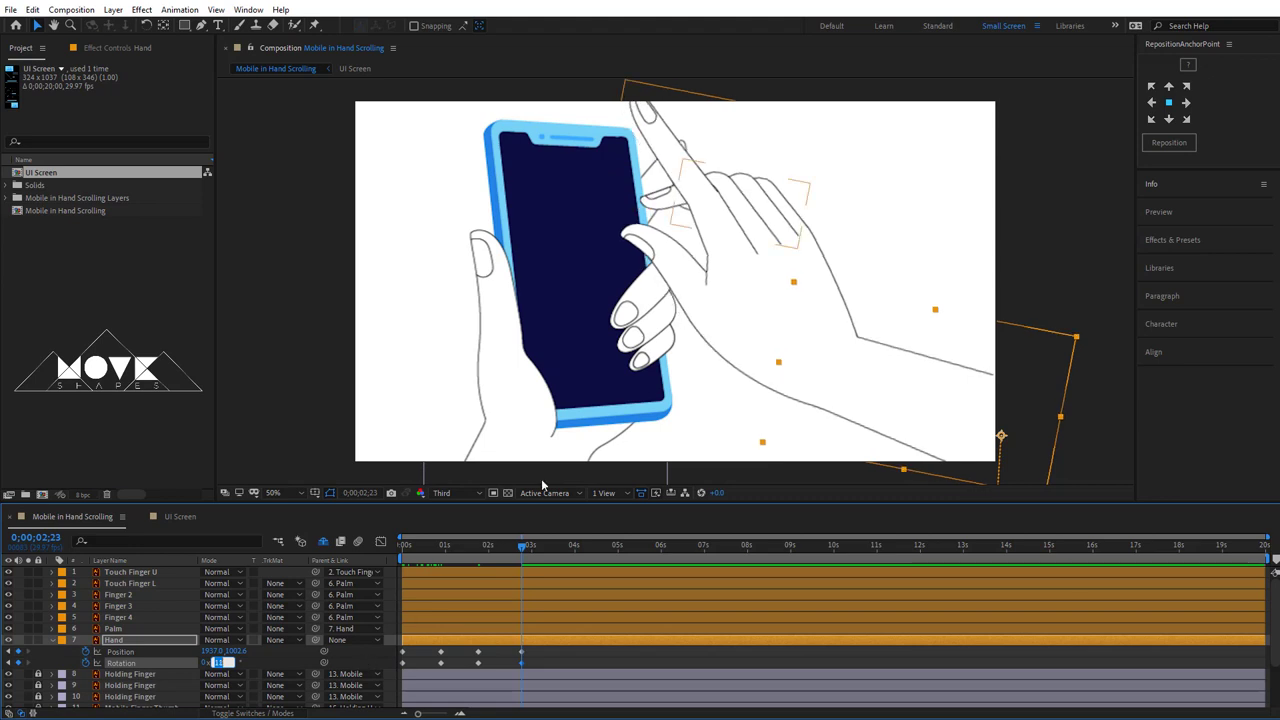
left_click_drag(834, 406, 874, 421)
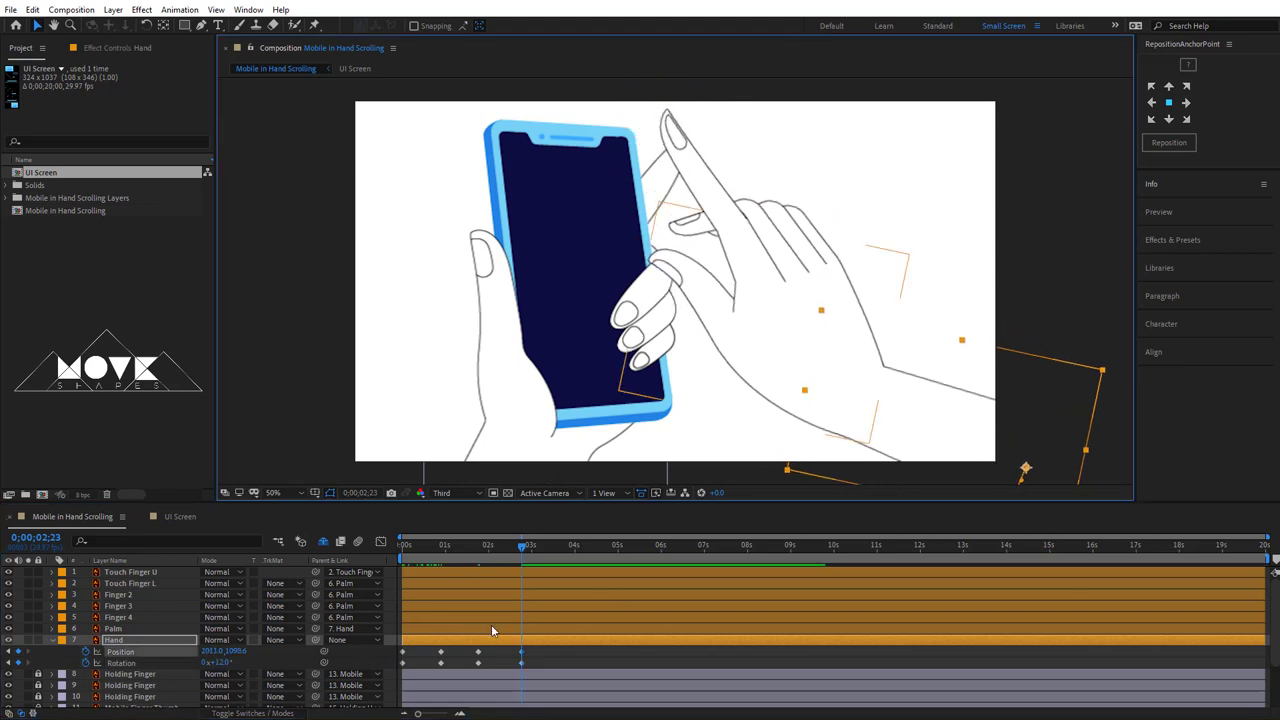
left_click_drag(520, 549, 391, 604)
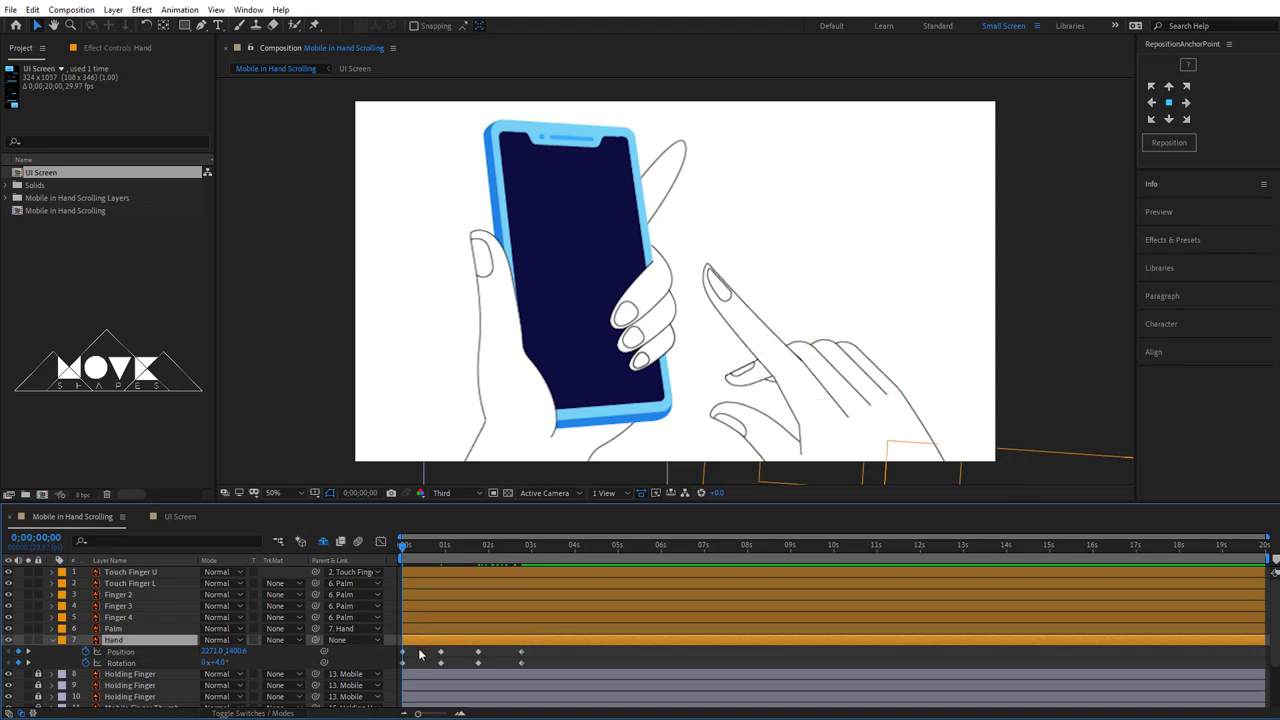
left_click(420, 655)
key("space")
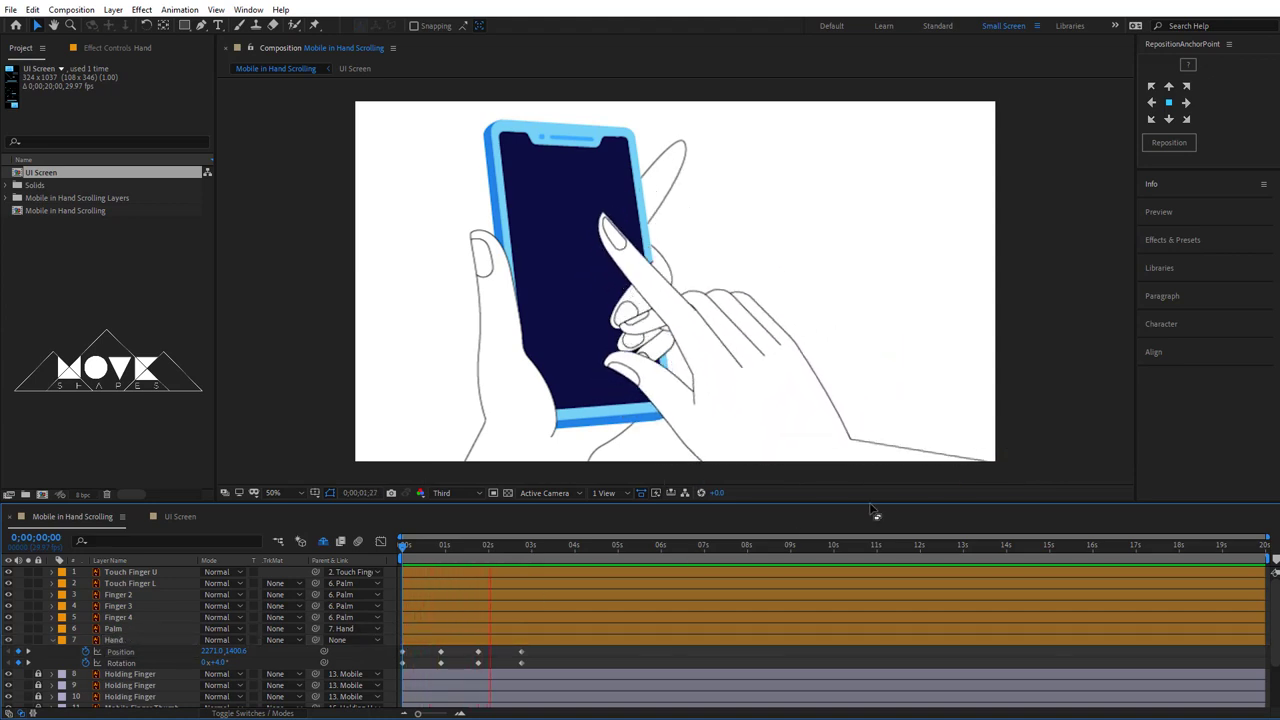
left_click_drag(457, 558, 444, 571)
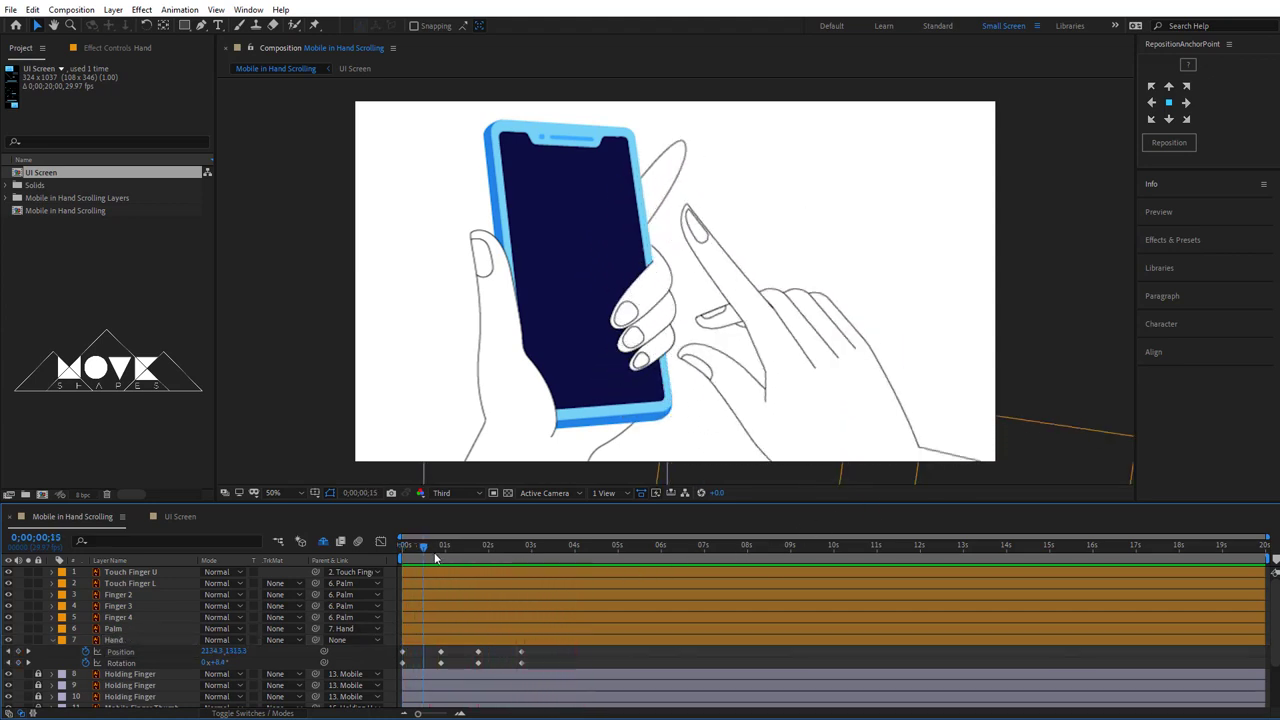
key("Page_Down")
key("Page_Down")
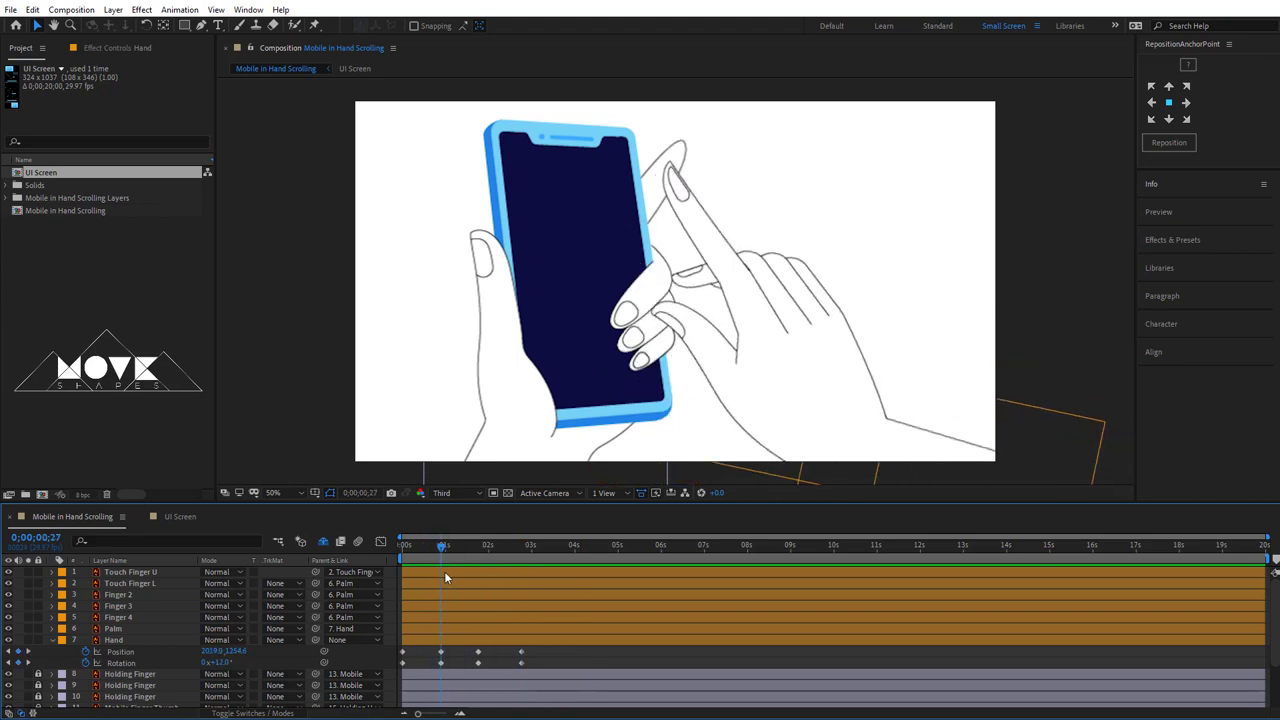
left_click(708, 254)
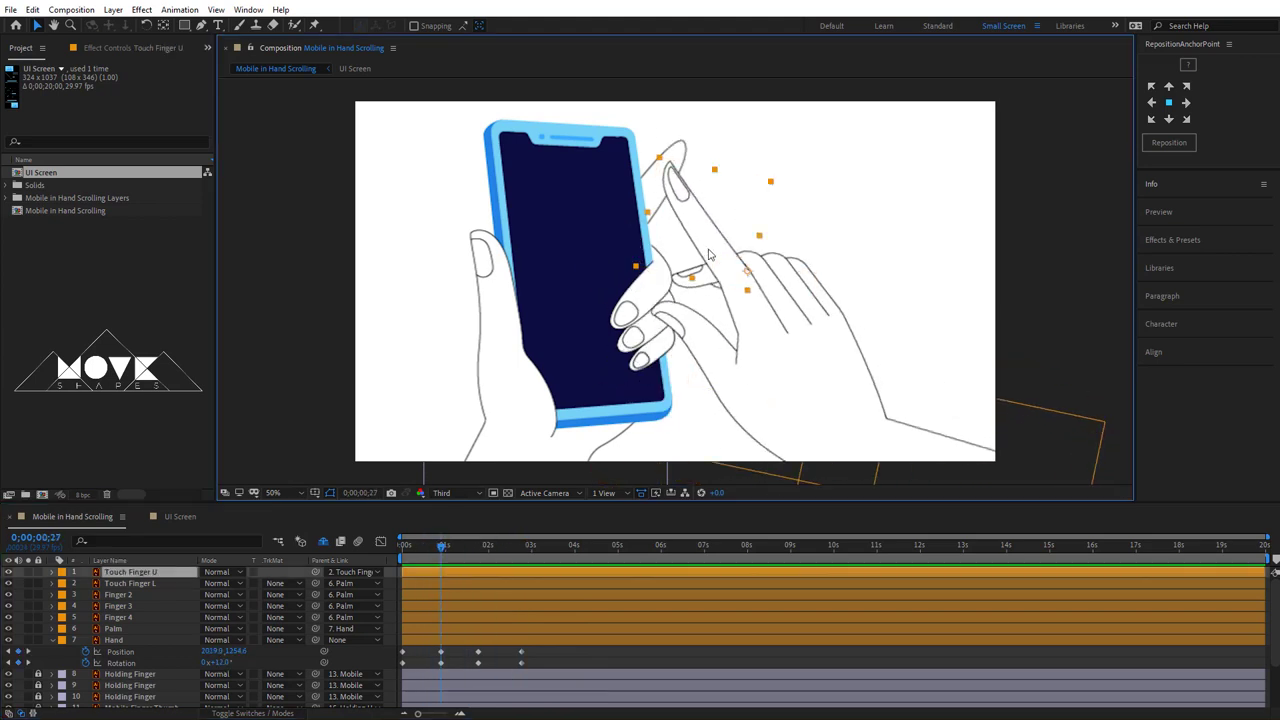
- Add starting Rotation keyframes to both touch fingers and bend the finger at frame 27
left_click(759, 320, "shift")
key("alt+shift+r")
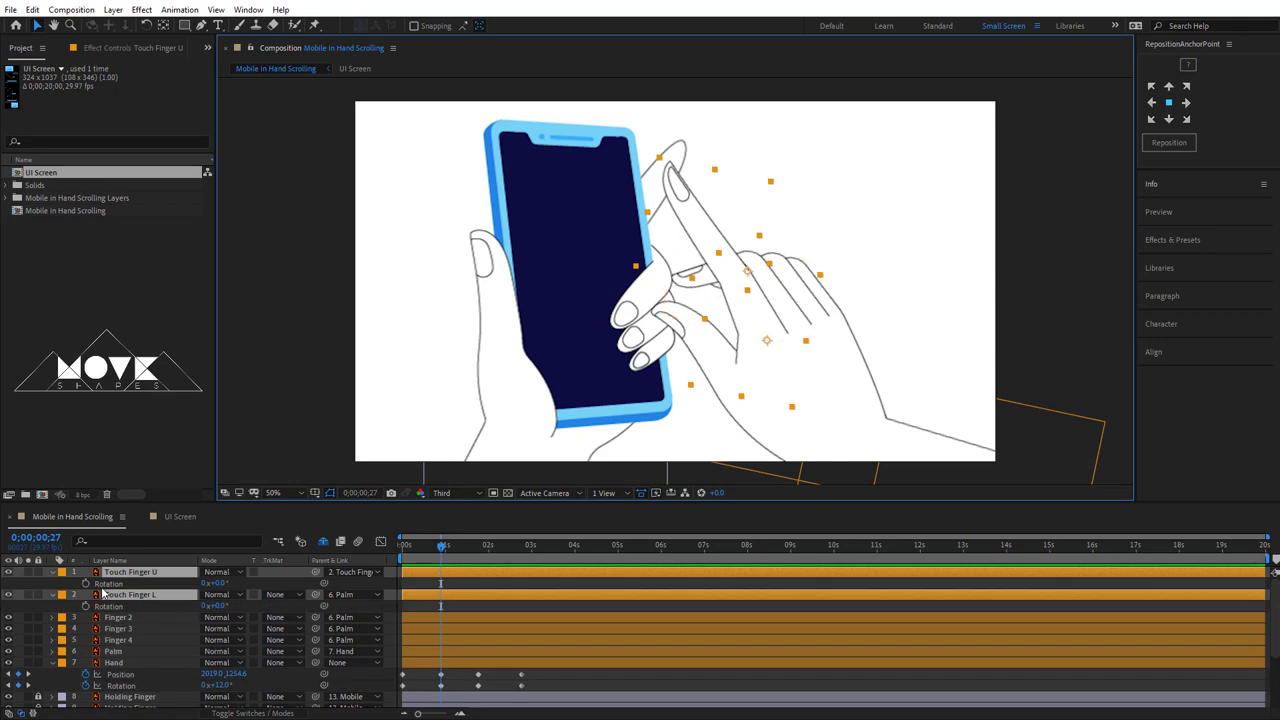
key("Home")
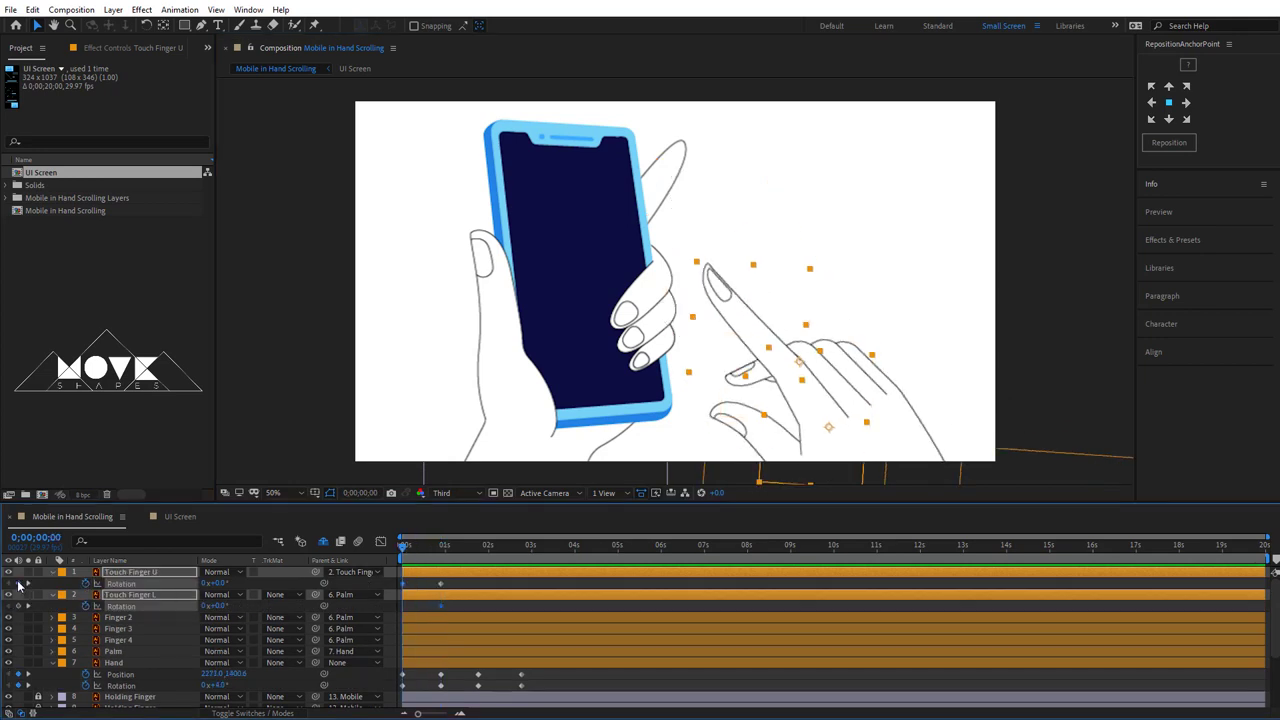
left_click(18, 586)
left_click(29, 585)
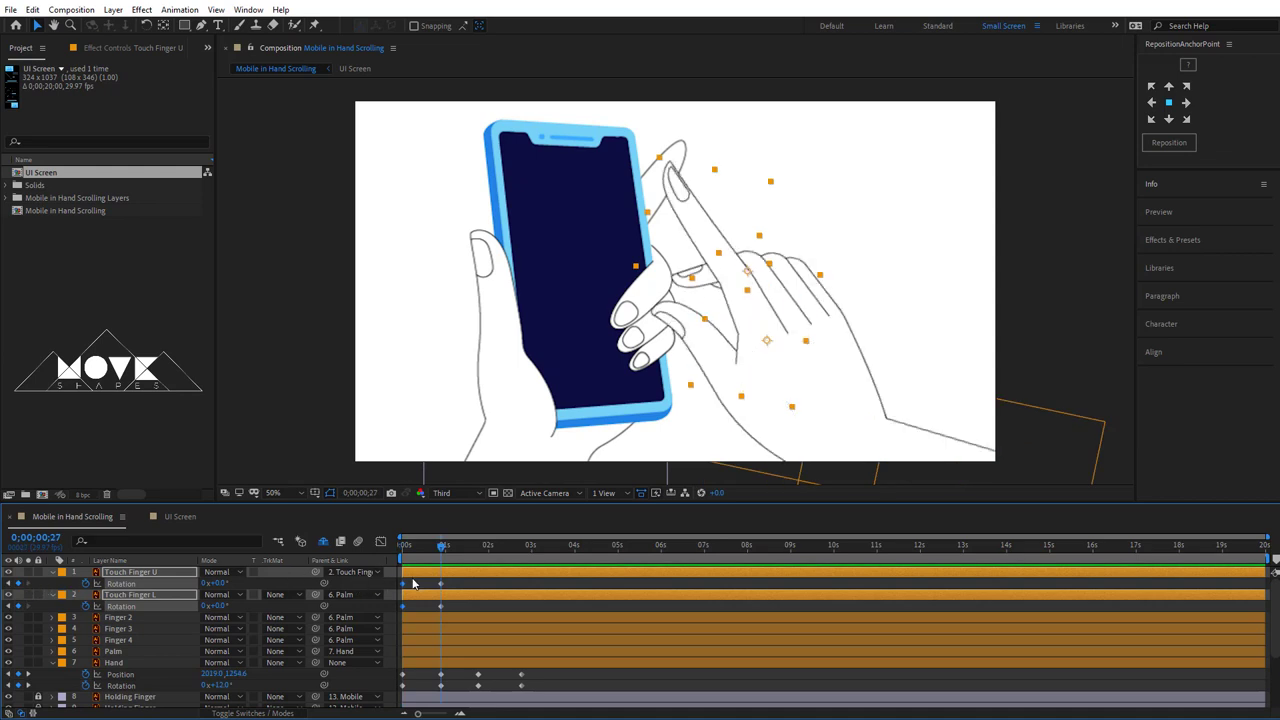
left_click(229, 604)
mouse_move(214, 606)
left_mouse_down()
mouse_move(260, 583)
mouse_move(228, 582)
left_mouse_up()
- Rotate Touch Finger L and bend Touch Finger U to −11° for the second tap
left_click(130, 572)
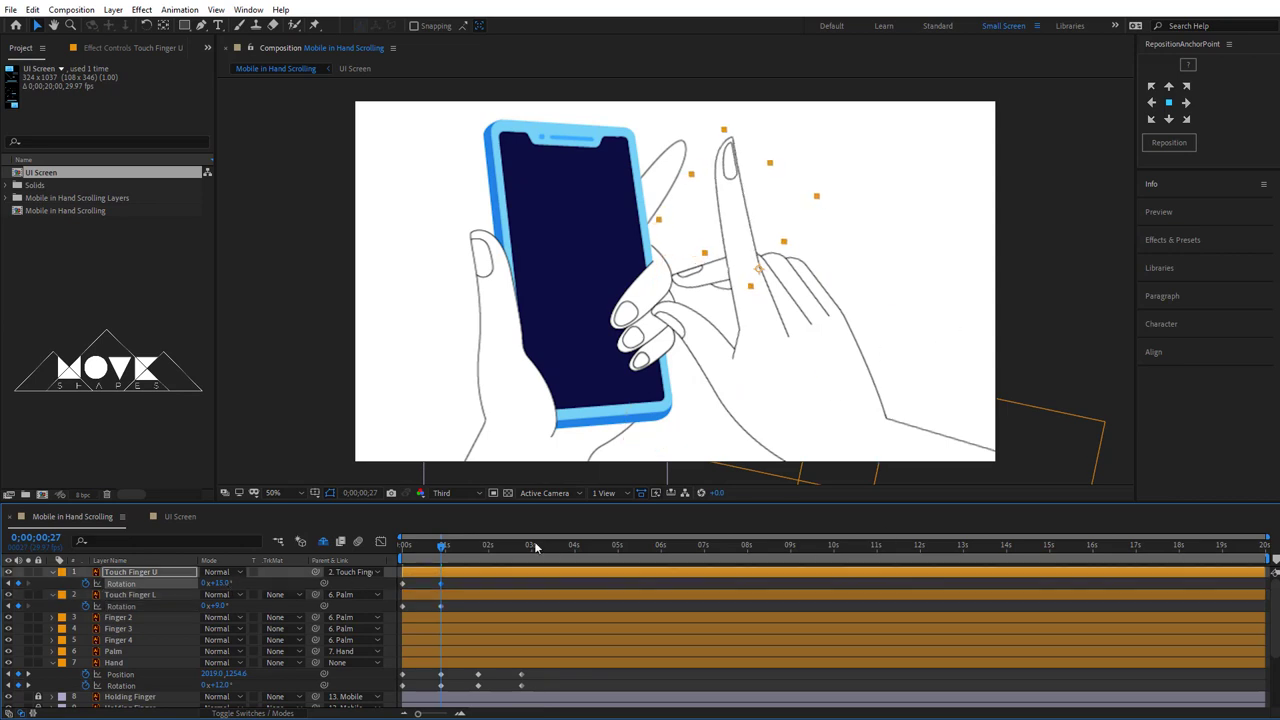
left_click_drag(420, 560, 478, 563)
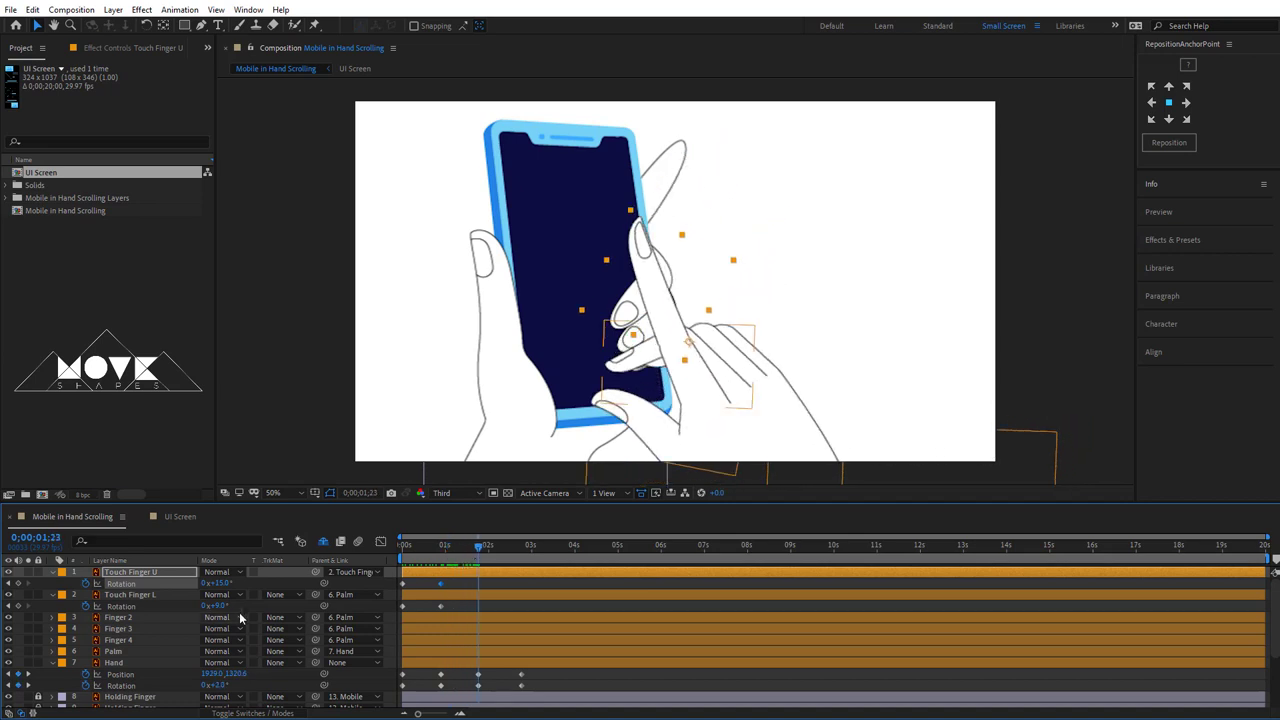
mouse_move(214, 606)
left_mouse_down()
mouse_move(226, 607)
mouse_move(200, 585)
left_mouse_up()
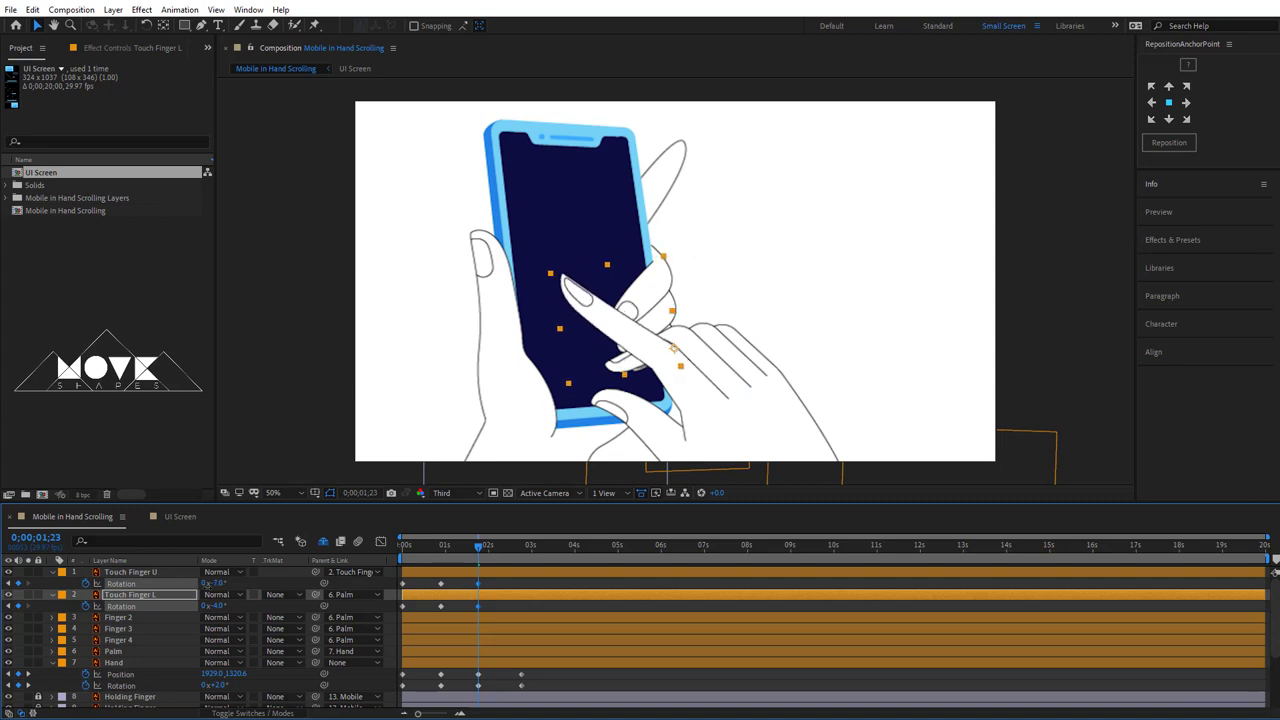
left_click_drag(213, 583, 238, 598)
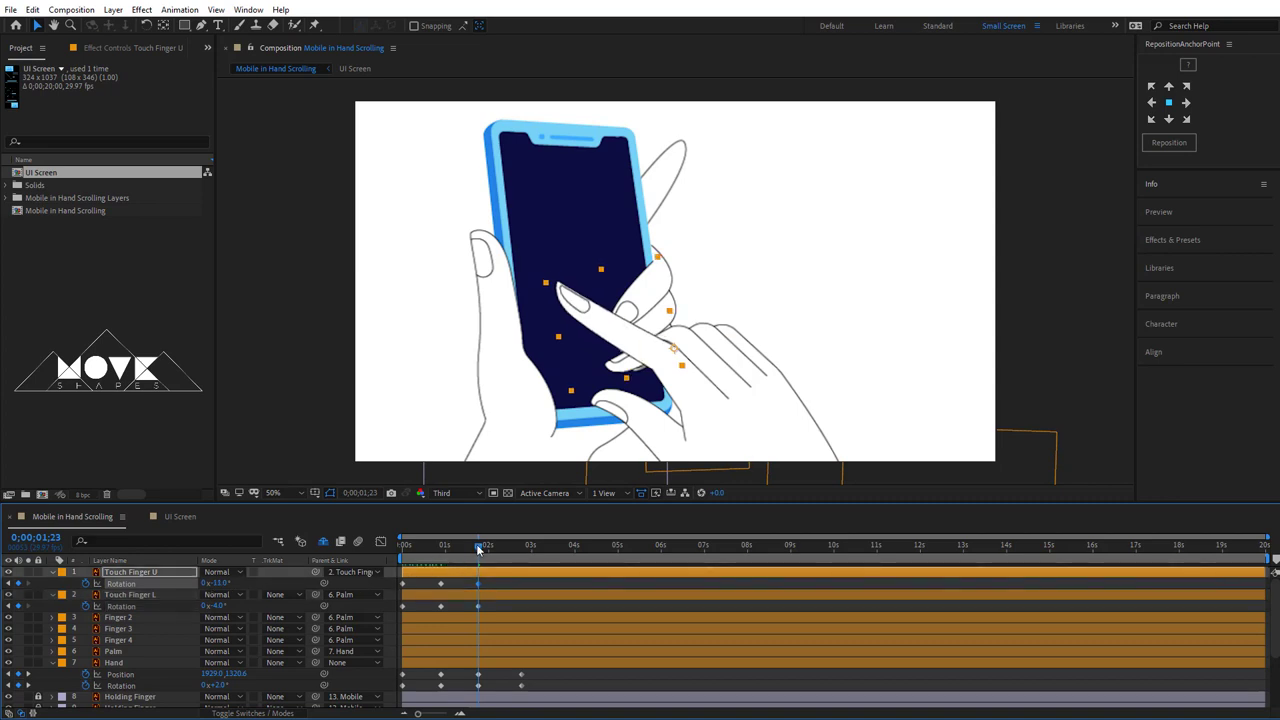
key("space")
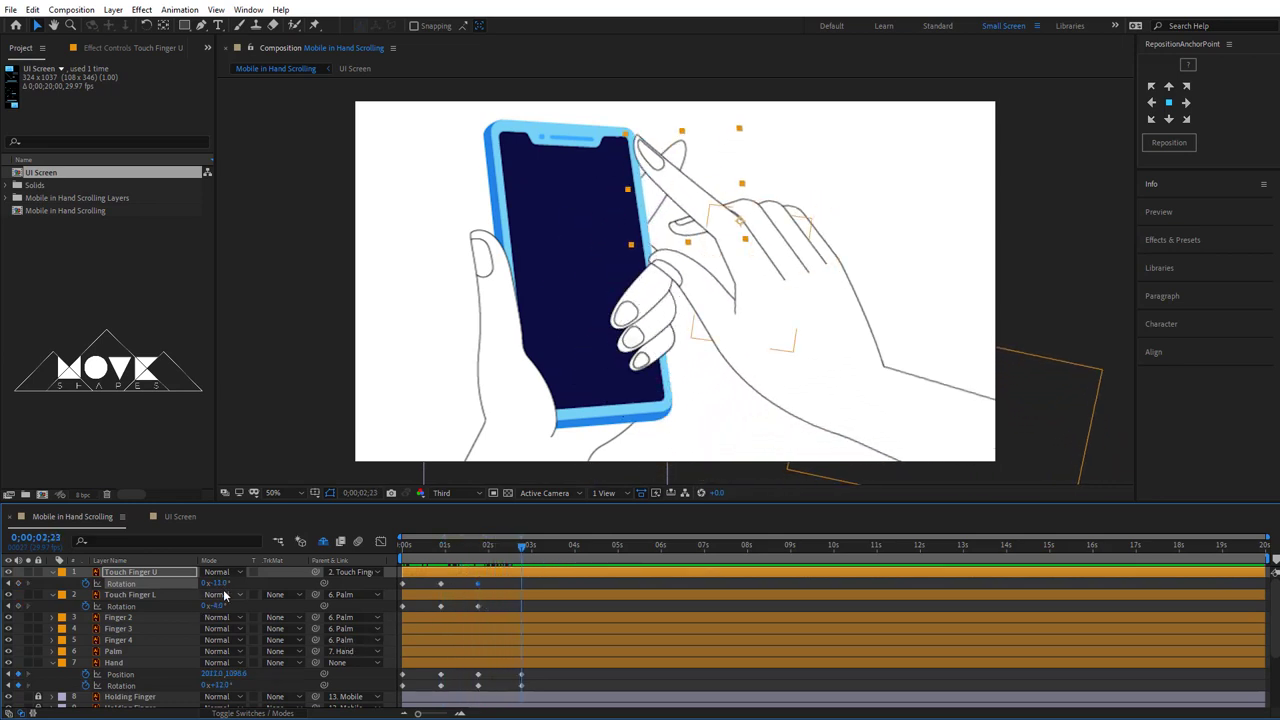
- Straighten Touch Finger U and tilt Touch Finger L for the lift-off, deepening the tap bend
mouse_move(215, 583)
left_mouse_down()
mouse_move(257, 594)
mouse_move(245, 594)
left_mouse_up()
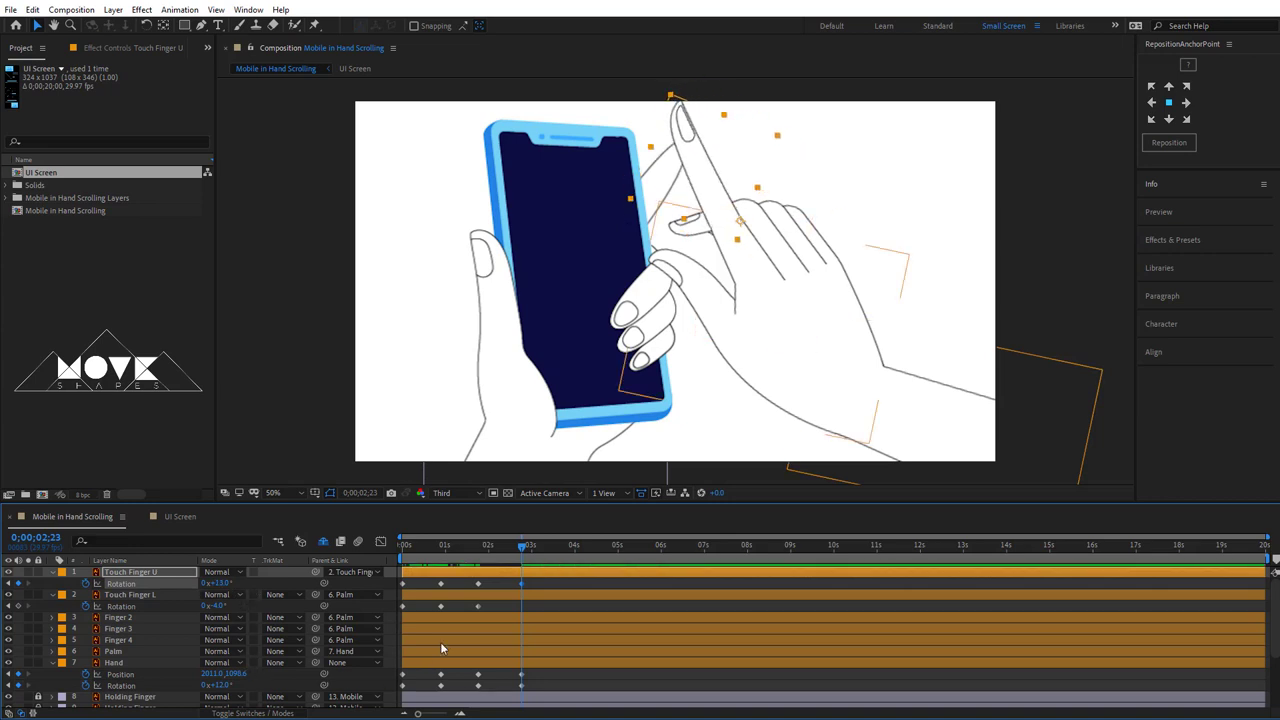
left_click_drag(218, 606, 216, 606)
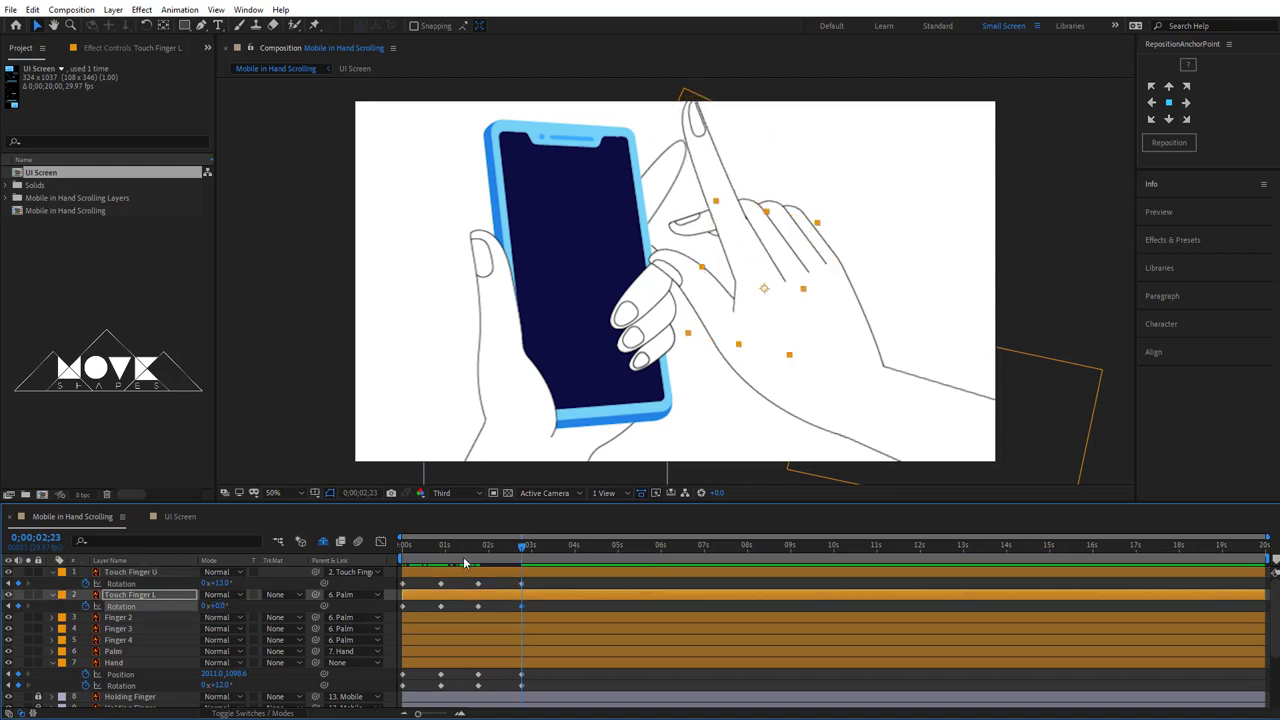
left_click_drag(490, 555, 480, 565)
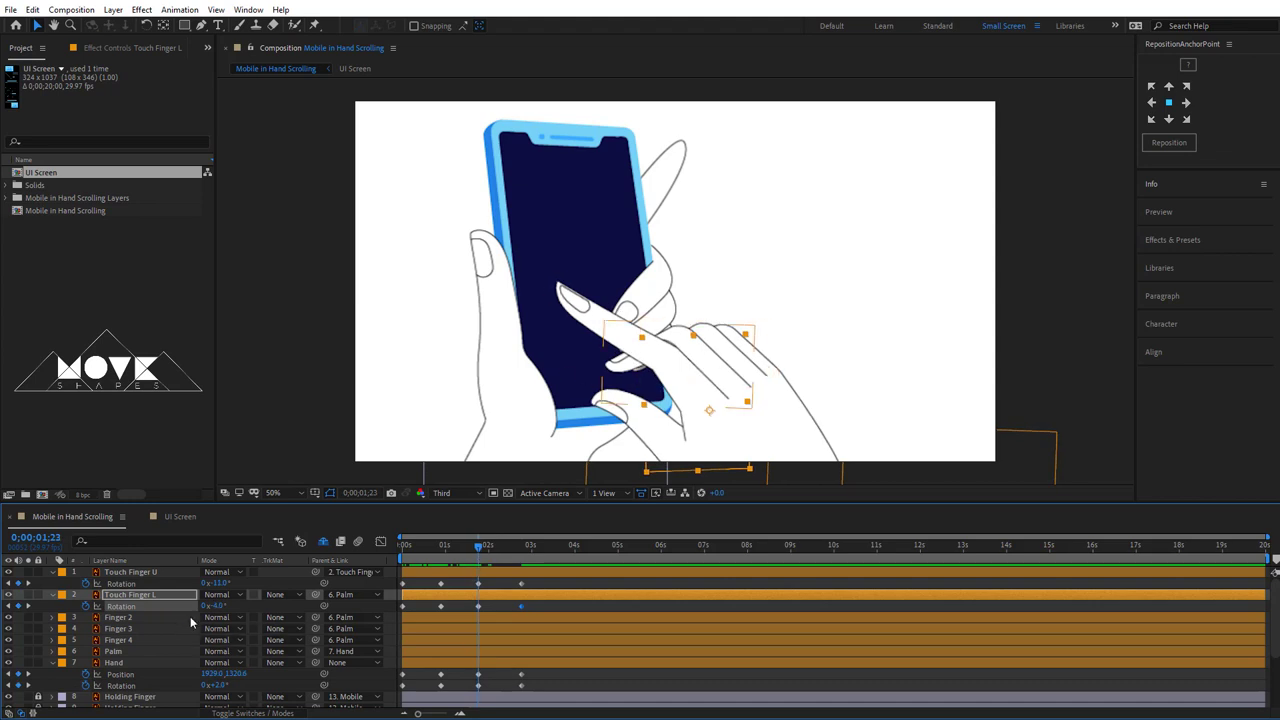
left_click_drag(220, 606, 244, 610)
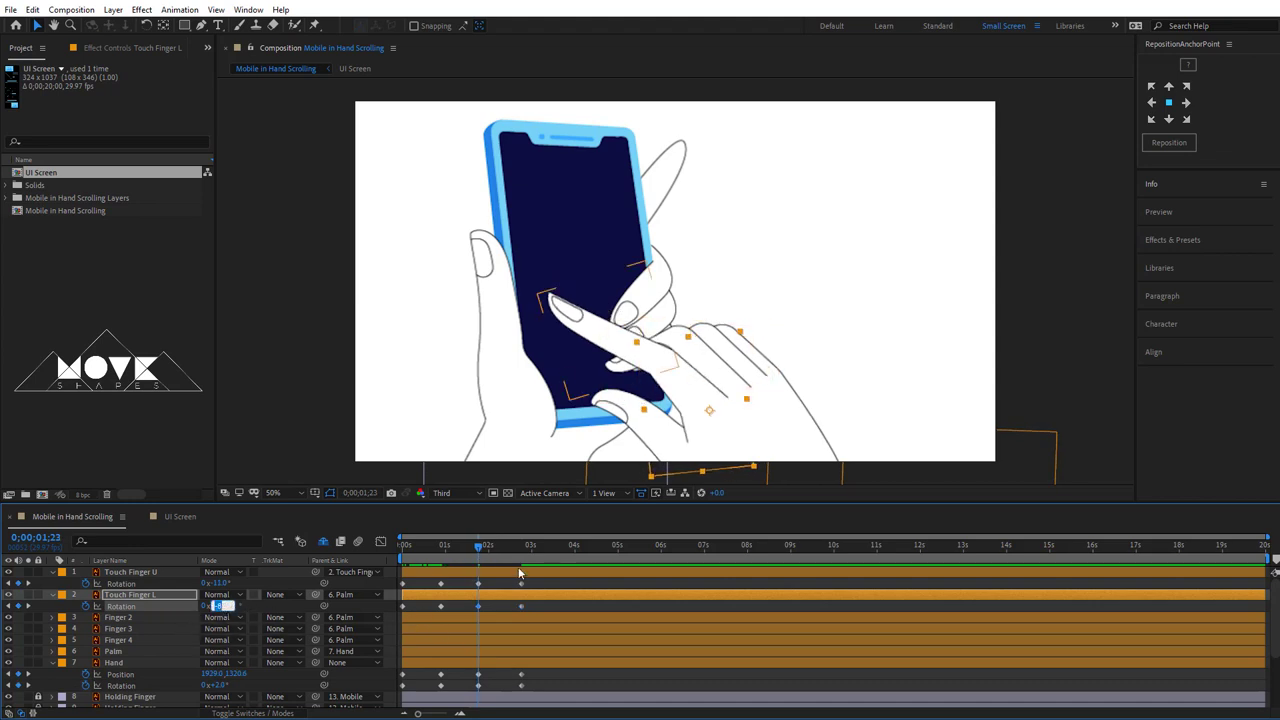
mouse_move(472, 552)
left_mouse_down()
mouse_move(510, 562)
mouse_move(400, 562)
mouse_move(520, 576)
left_mouse_up()
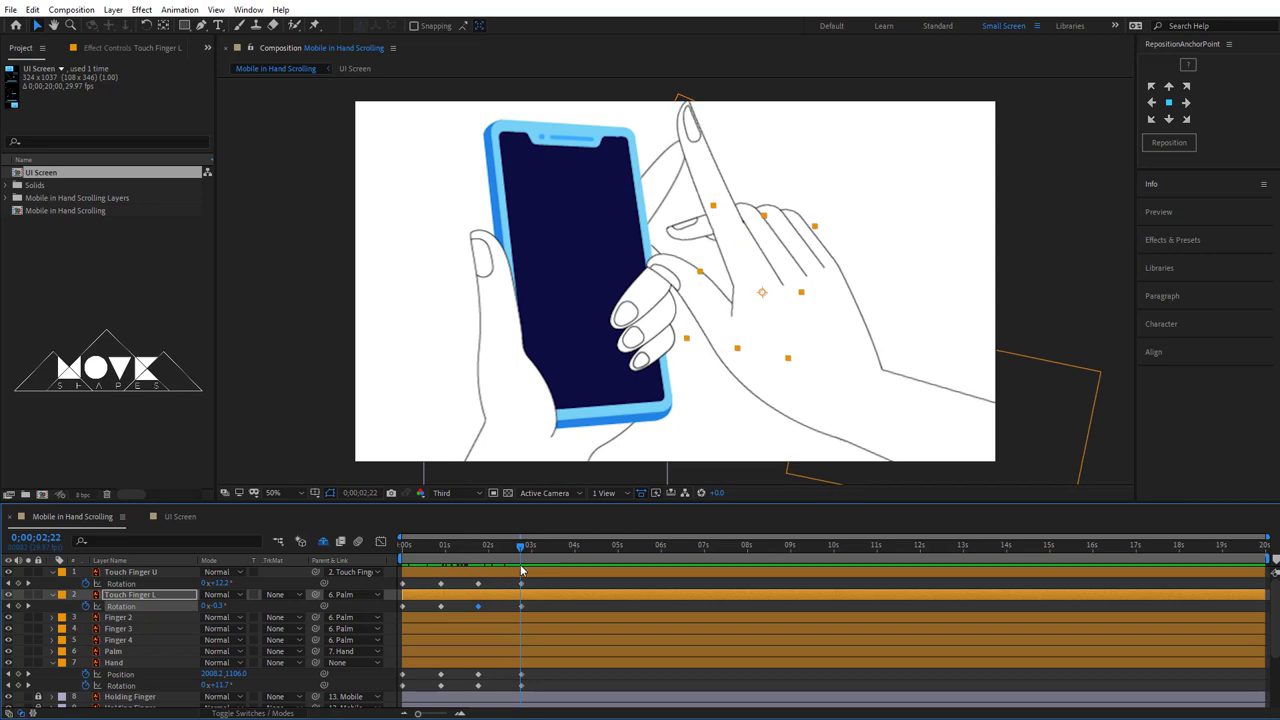
mouse_move(448, 558)
left_mouse_down()
mouse_move(489, 570)
mouse_move(473, 572)
left_mouse_up()
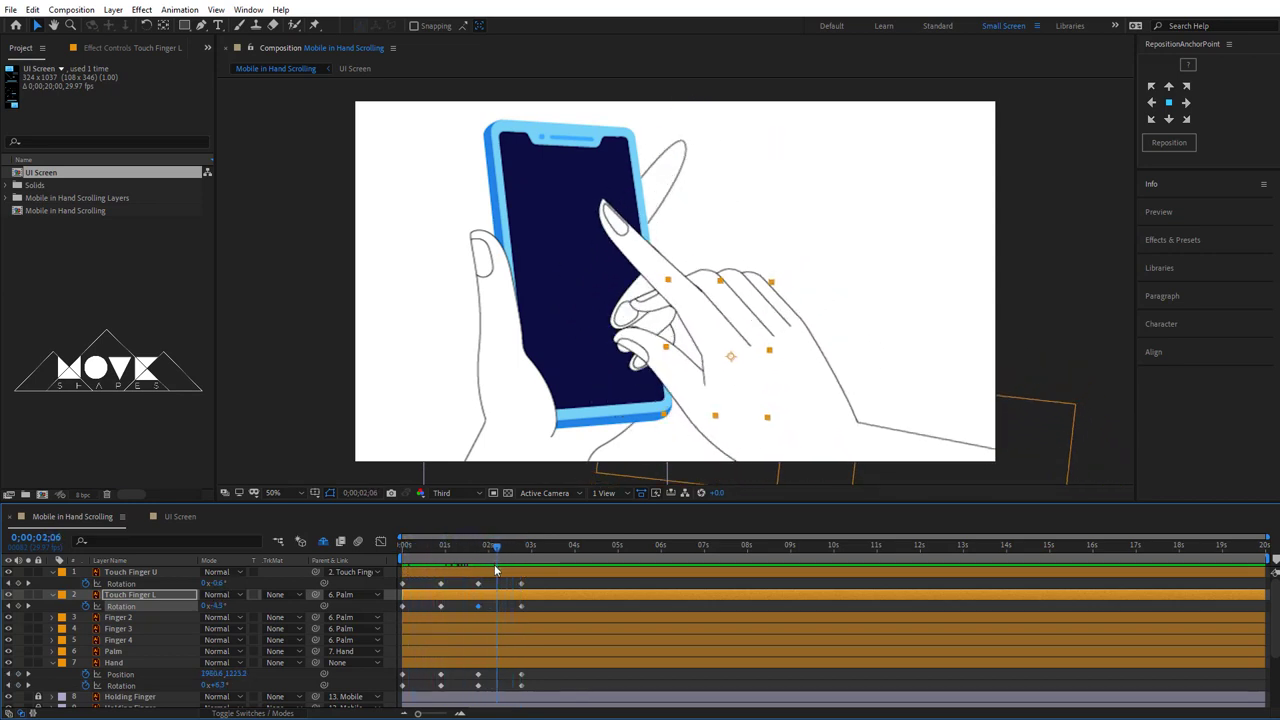
left_click(116, 652)
- Rotate the Palm layer at the 27-frame and 1;23 tap keyframes
left_click_drag(481, 564, 394, 578)
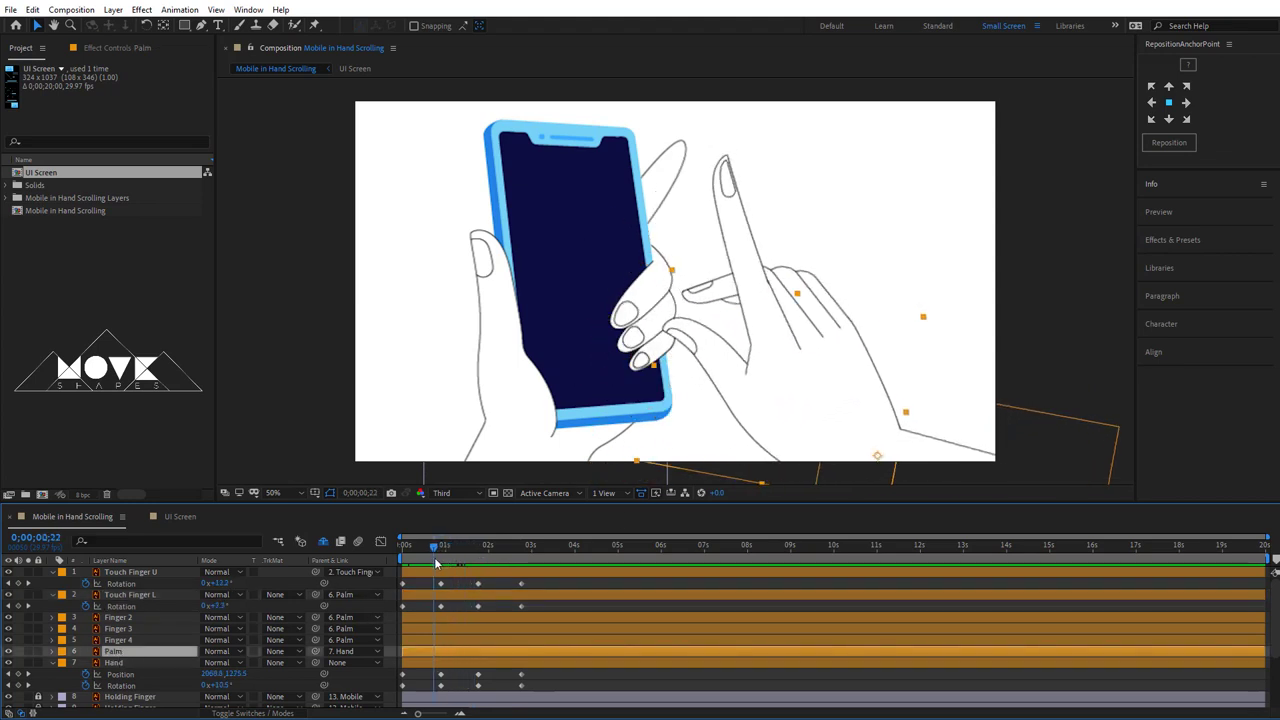
key("r")
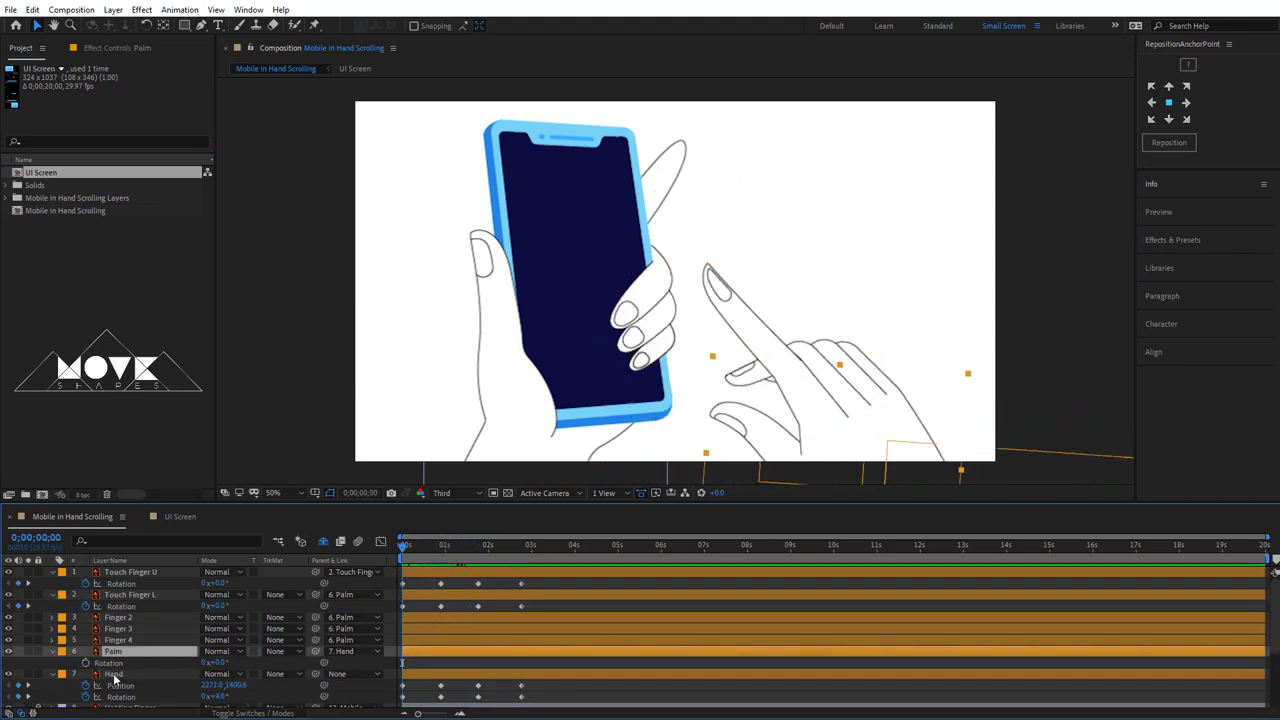
left_click_drag(404, 548, 443, 556)
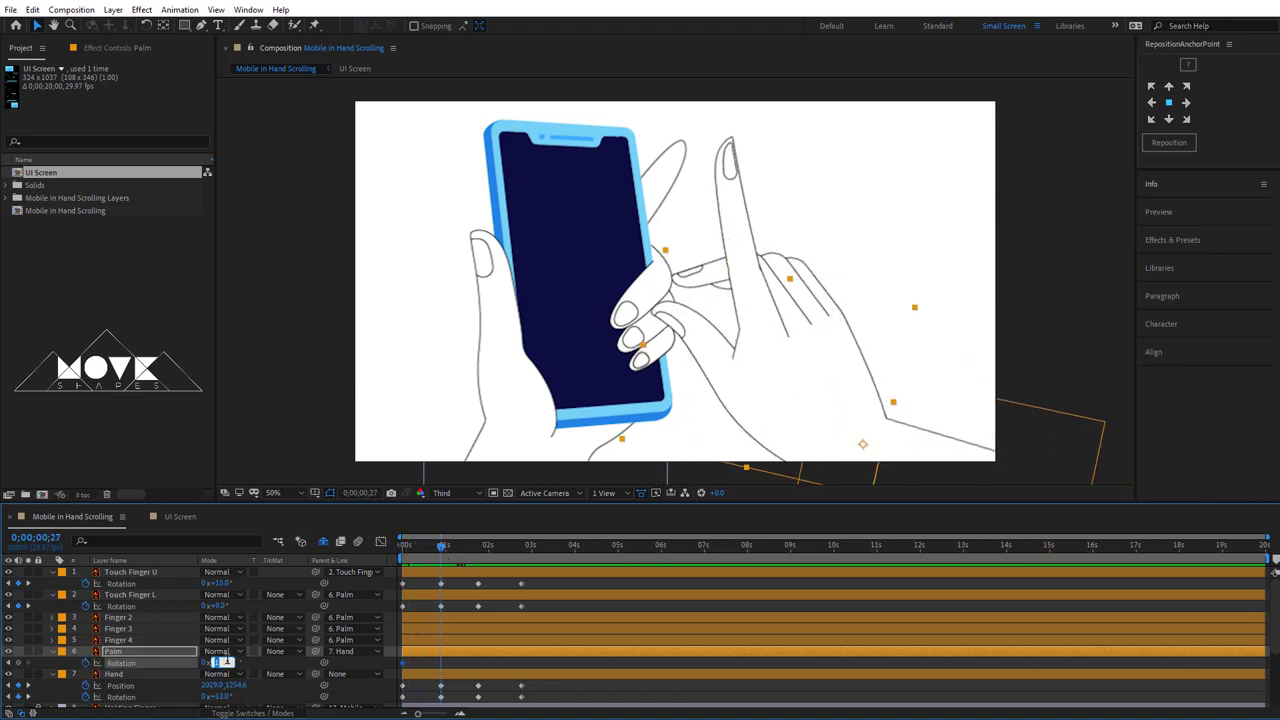
left_click_drag(226, 662, 366, 655)
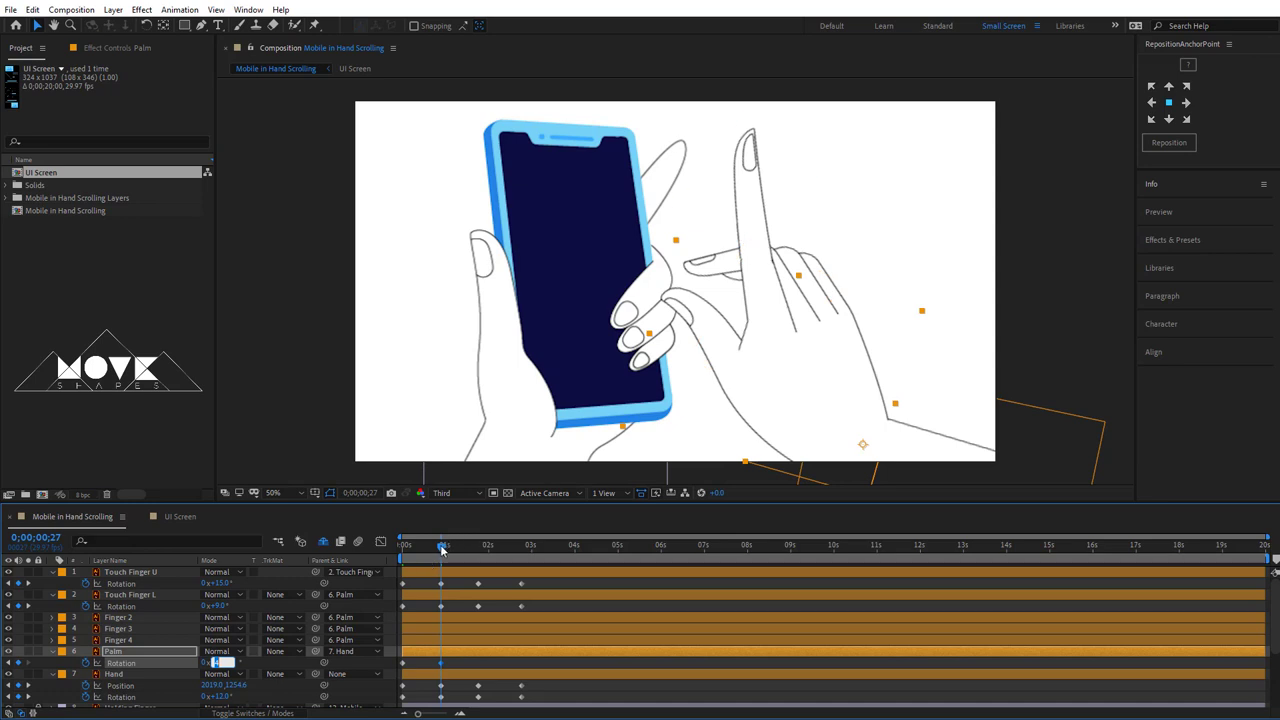
left_click_drag(443, 549, 478, 549)
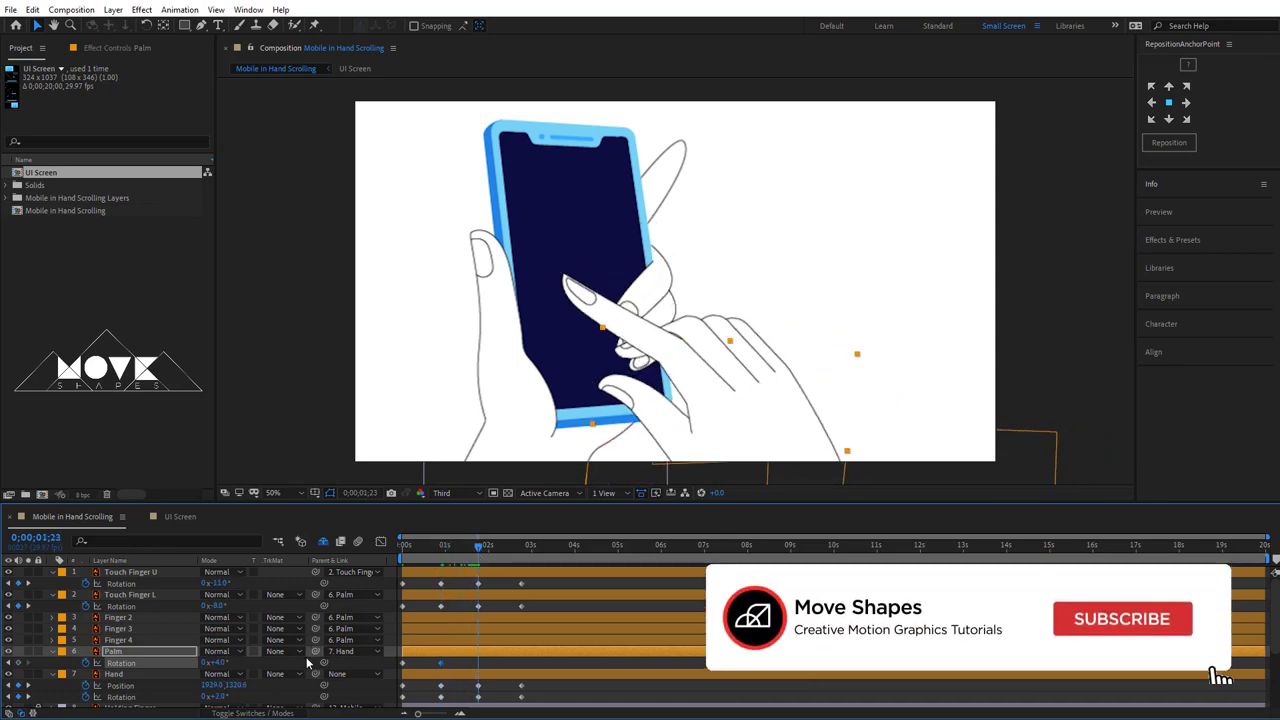
left_click_drag(218, 668, 265, 667)
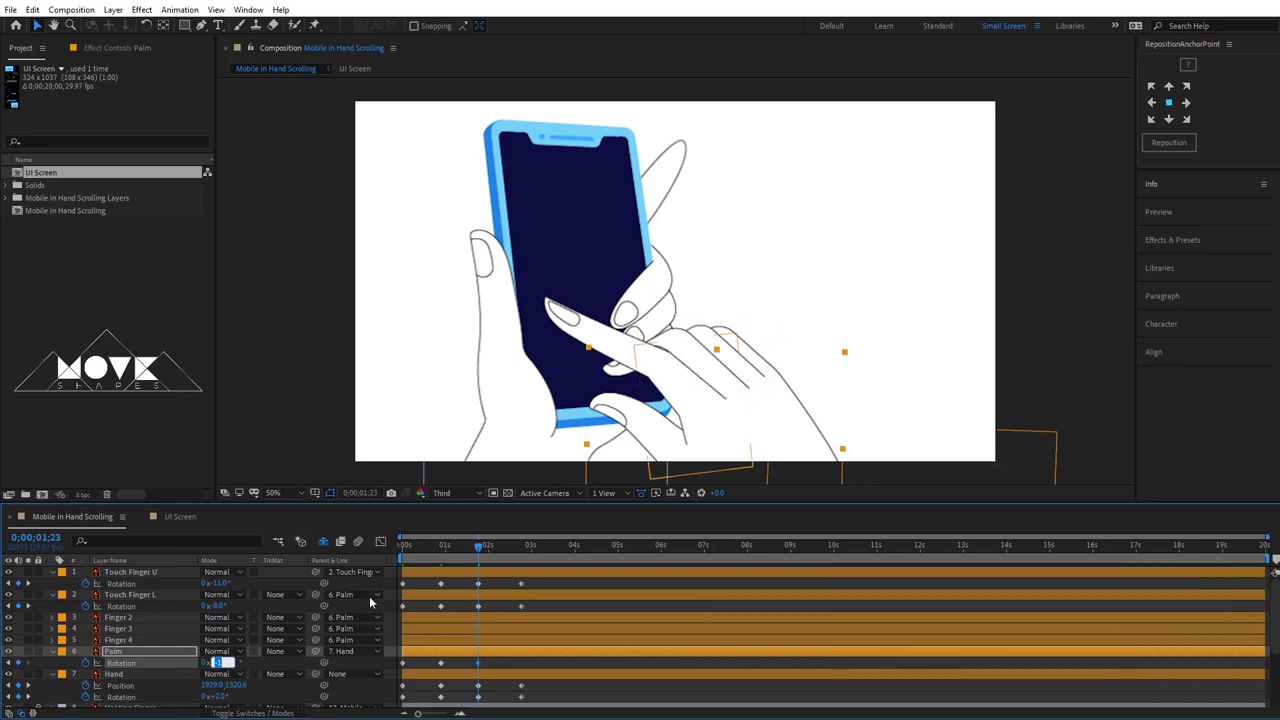
- Set the palm's final rotation to 7° and shift the hand's last Position to 1957.0, 1092.6
left_click_drag(477, 544, 522, 551)
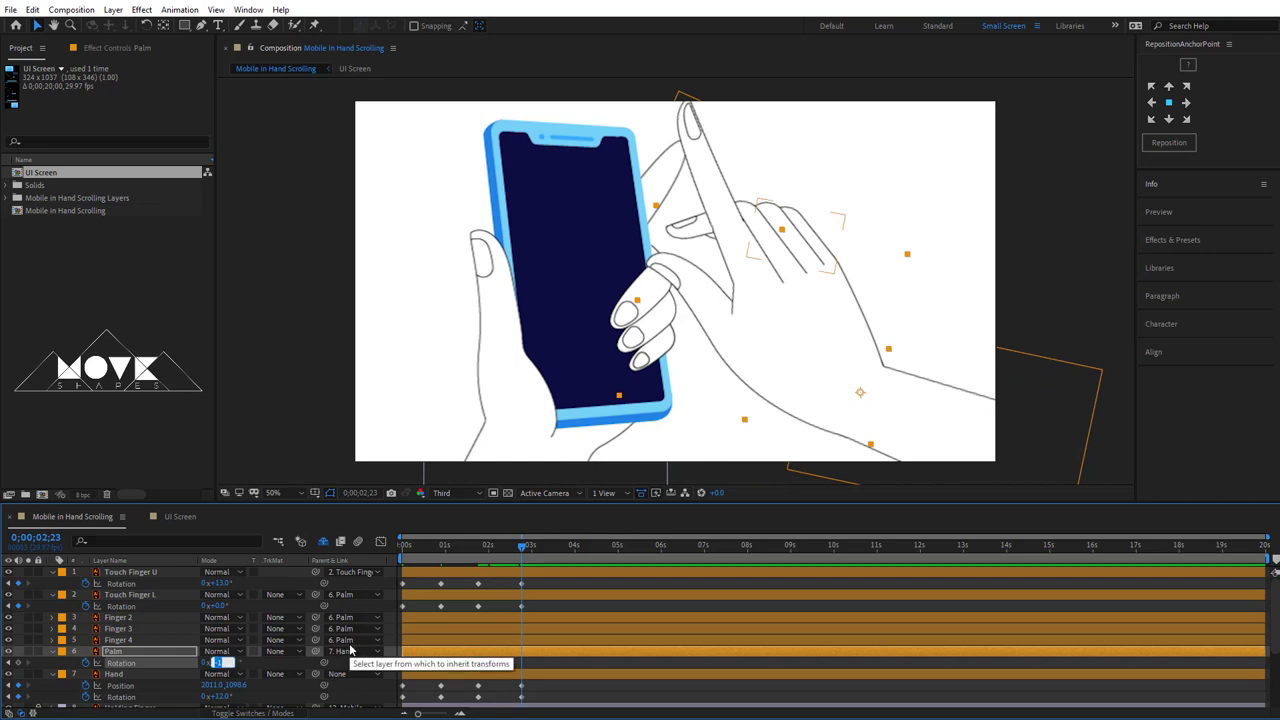
key("Up")
key("Up")
key("Up")
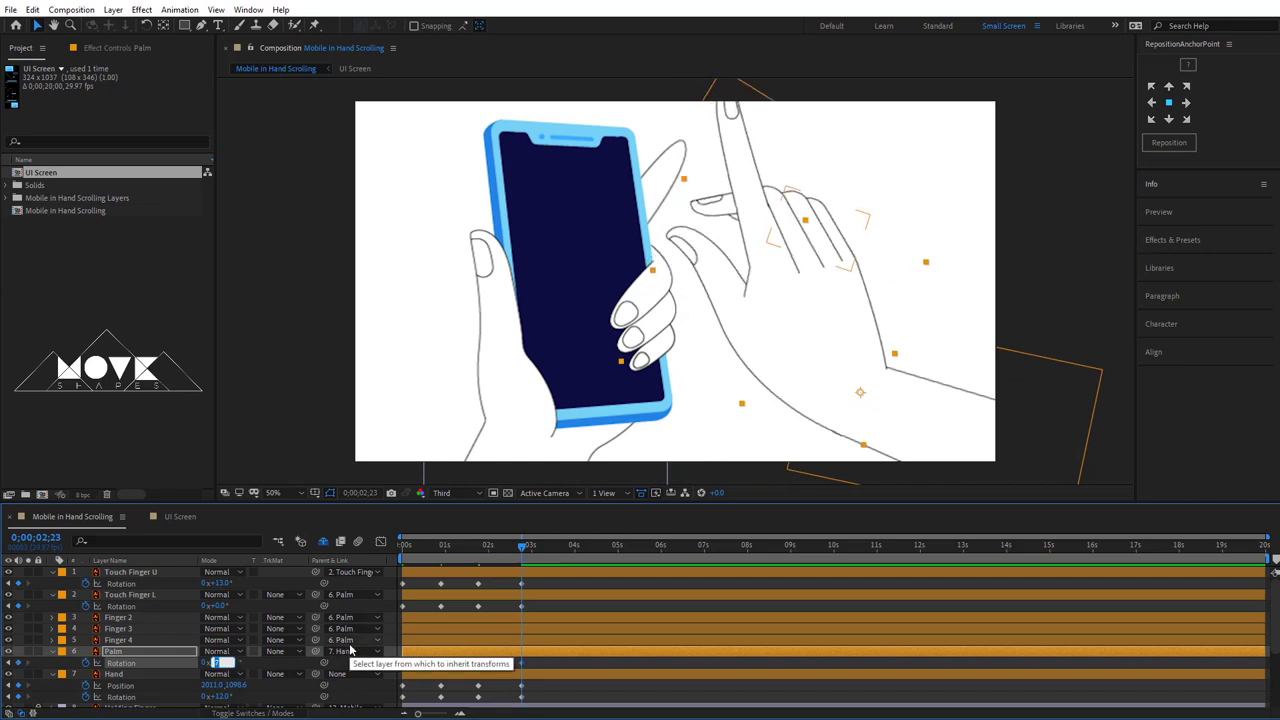
left_click_drag(521, 598, 484, 607)
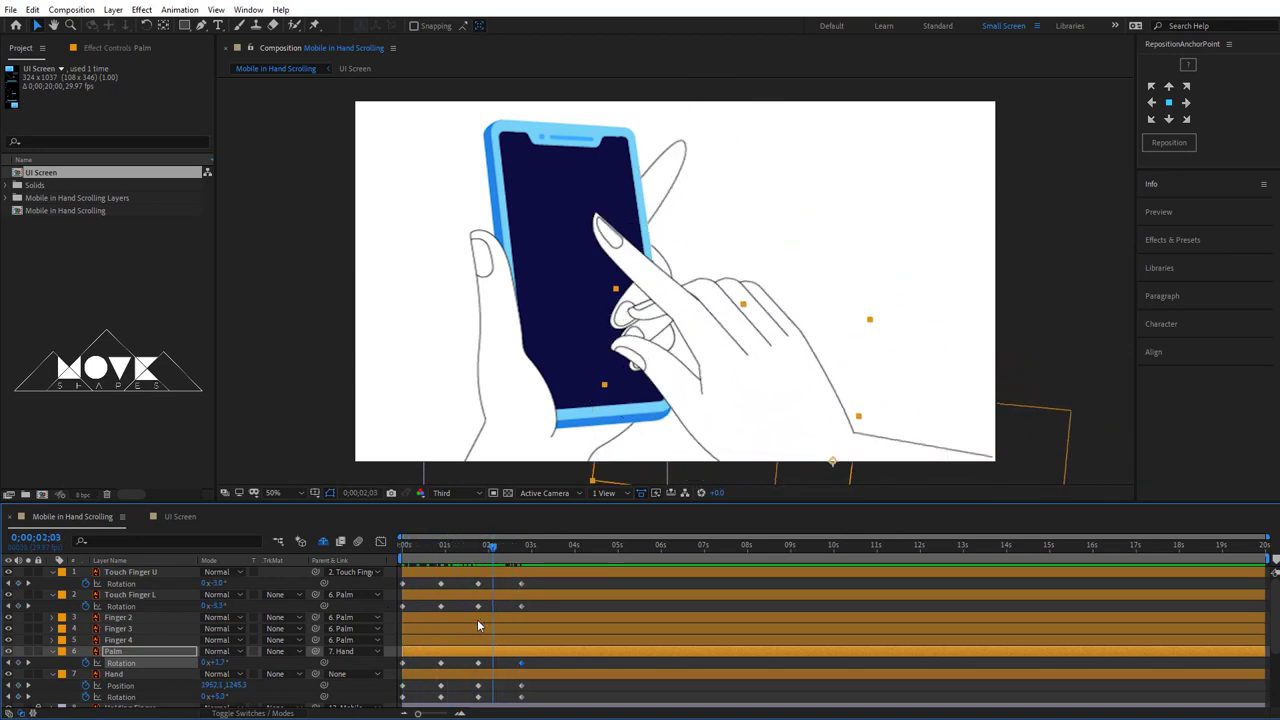
mouse_move(484, 607)
left_mouse_down()
mouse_move(421, 639)
mouse_move(522, 633)
left_mouse_up()
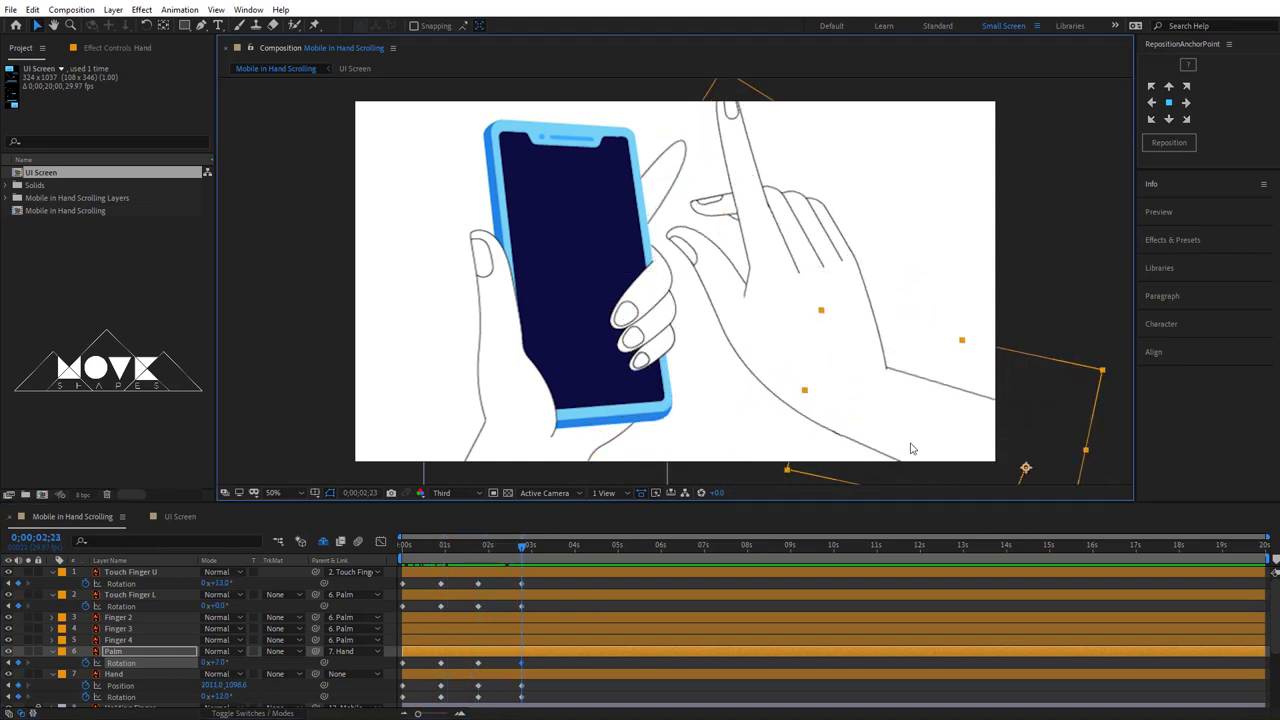
mouse_move(908, 449)
left_mouse_down()
mouse_move(851, 434)
mouse_move(858, 415)
left_mouse_up()
mouse_move(538, 552)
left_mouse_down()
mouse_move(514, 578)
mouse_move(534, 567)
mouse_move(561, 583)
left_mouse_up()
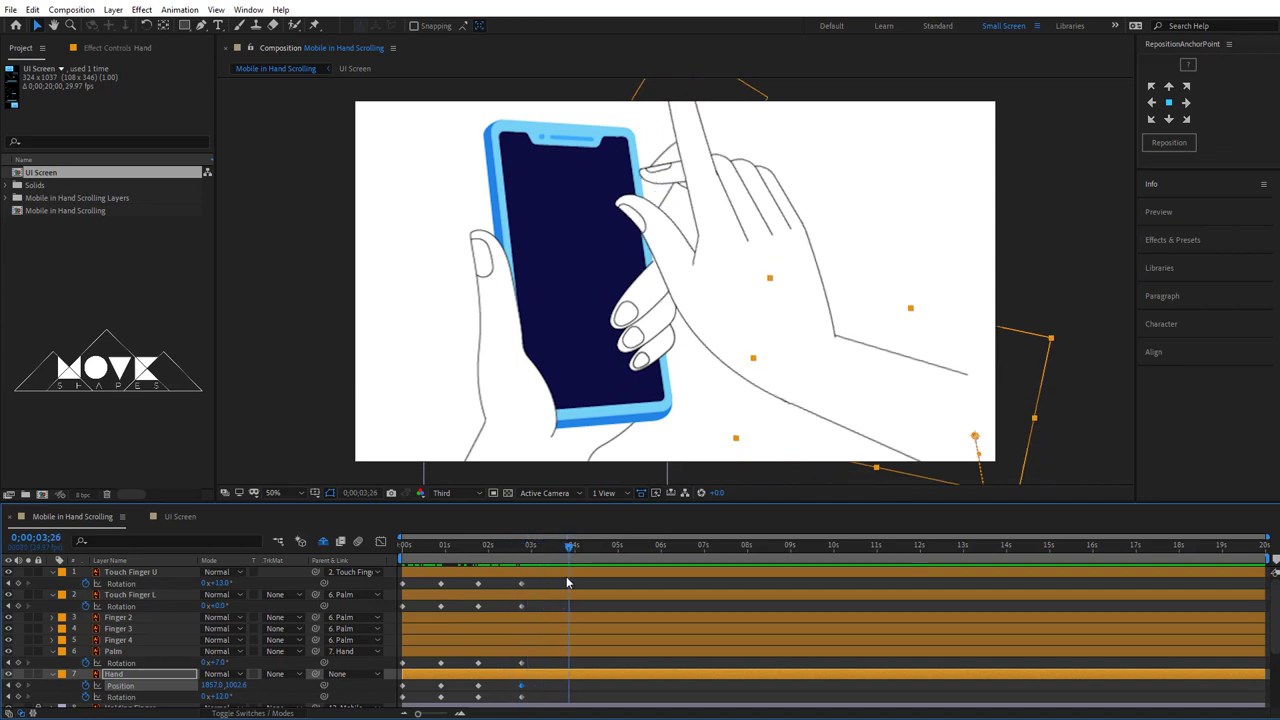
- Copy the Hand's starting Position and Rotation keyframes and paste them at 3;22
left_click(404, 586)
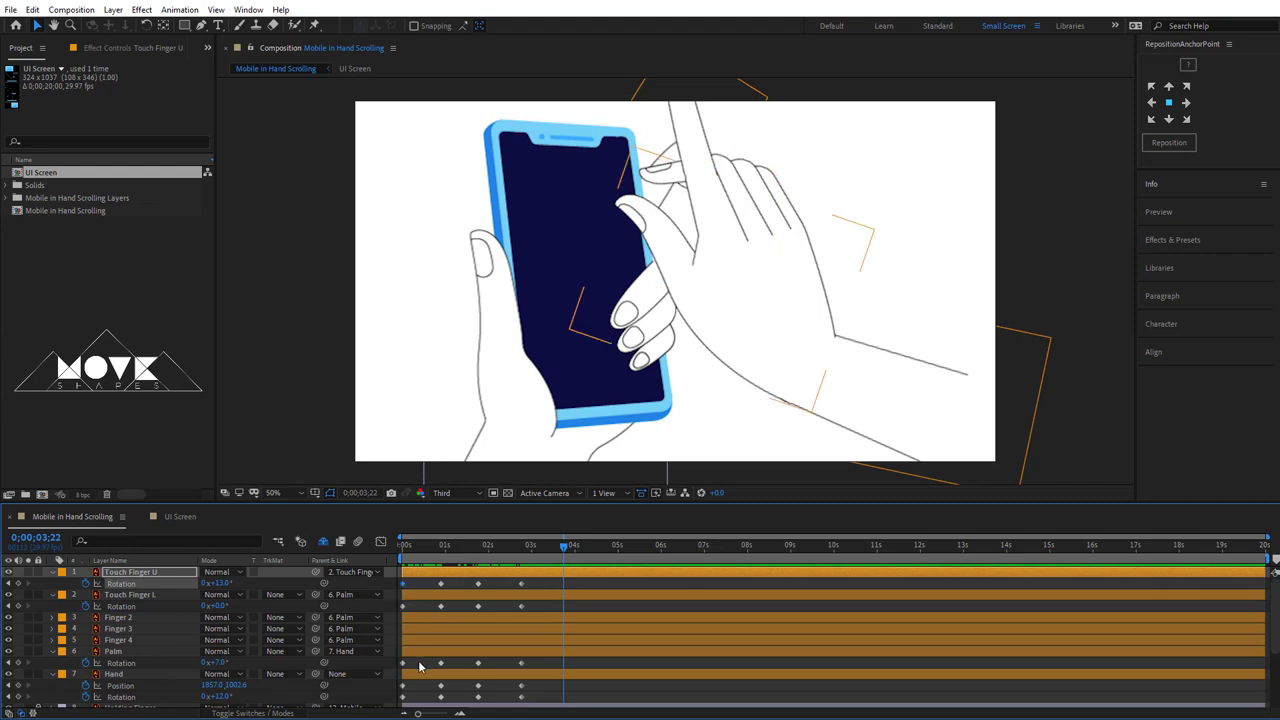
left_click(418, 674)
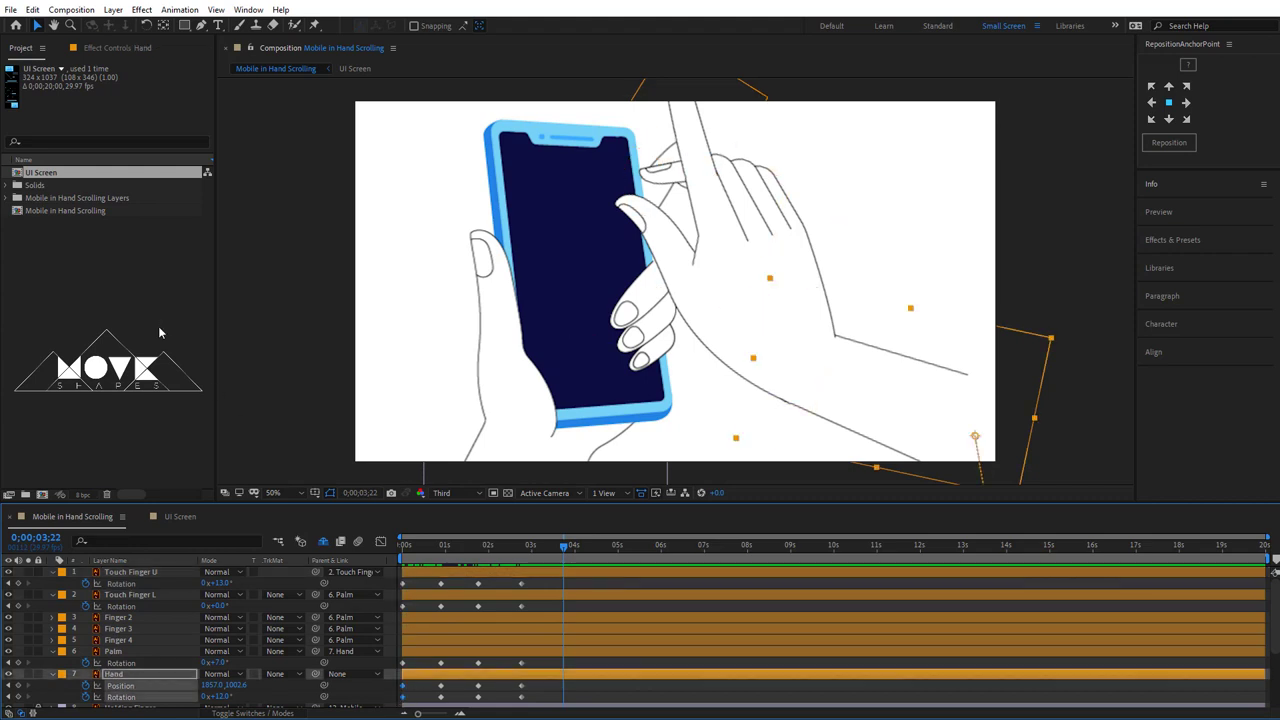
left_click(32, 10)
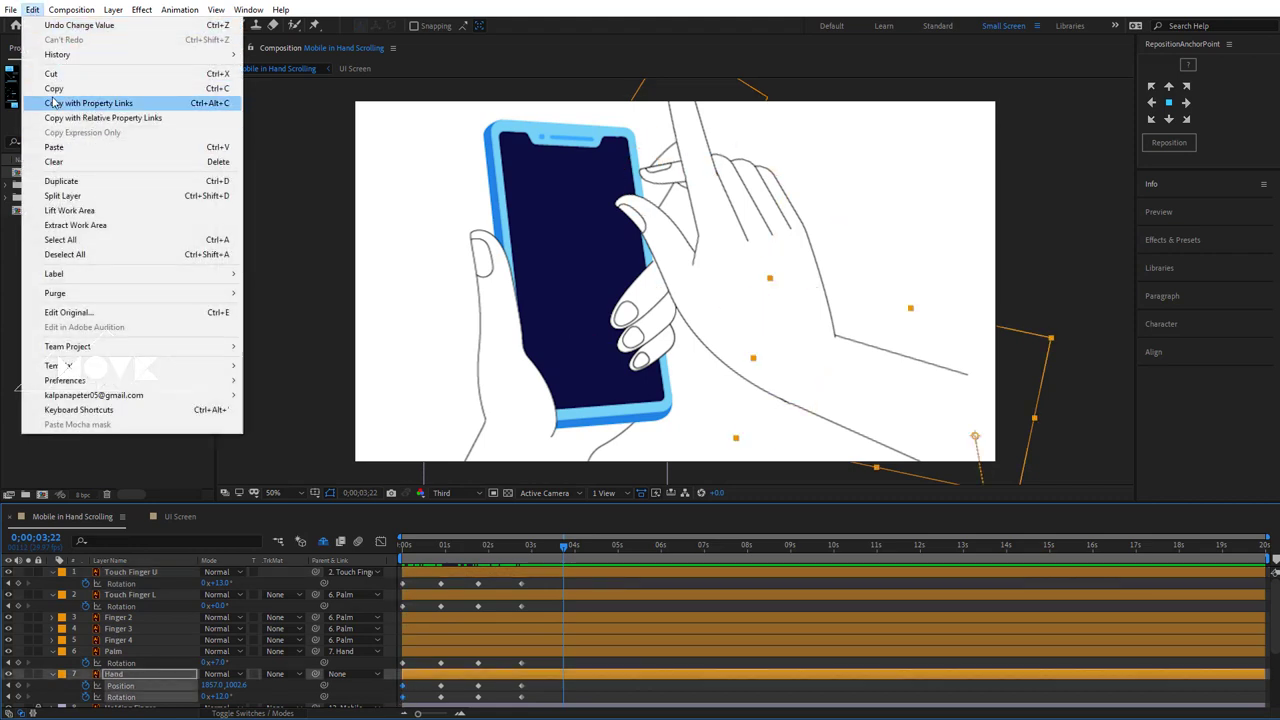
left_click(54, 89)
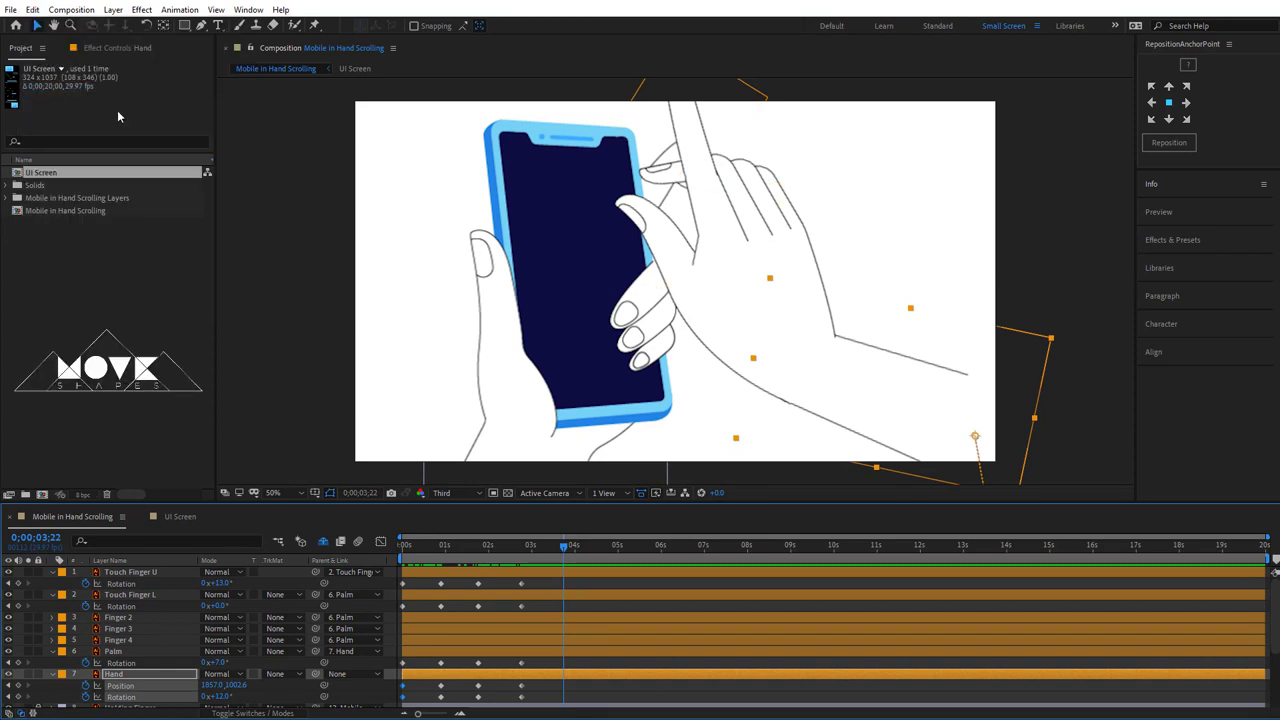
left_click(37, 12)
left_click(69, 150)
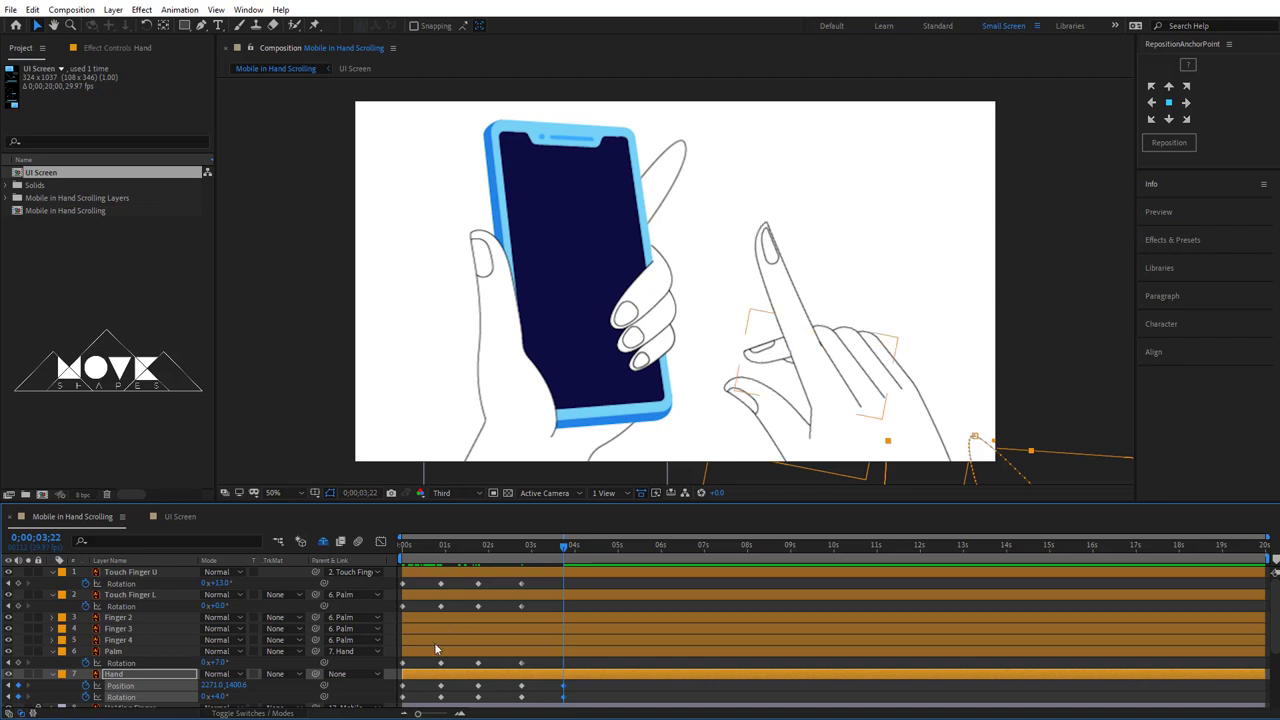
- Add 0° Rotation keyframes at 3;22 to the Palm and Touch Finger U
left_click(414, 664)
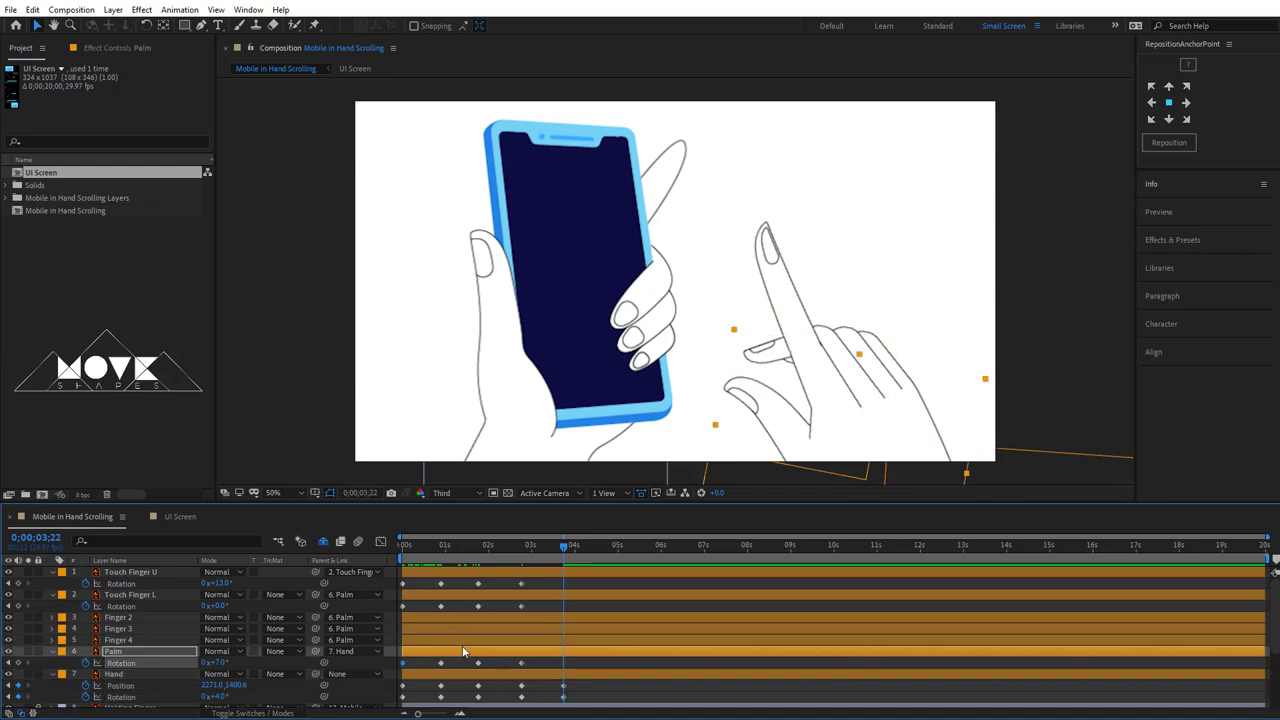
key("ctrl+v")
left_click(410, 607)
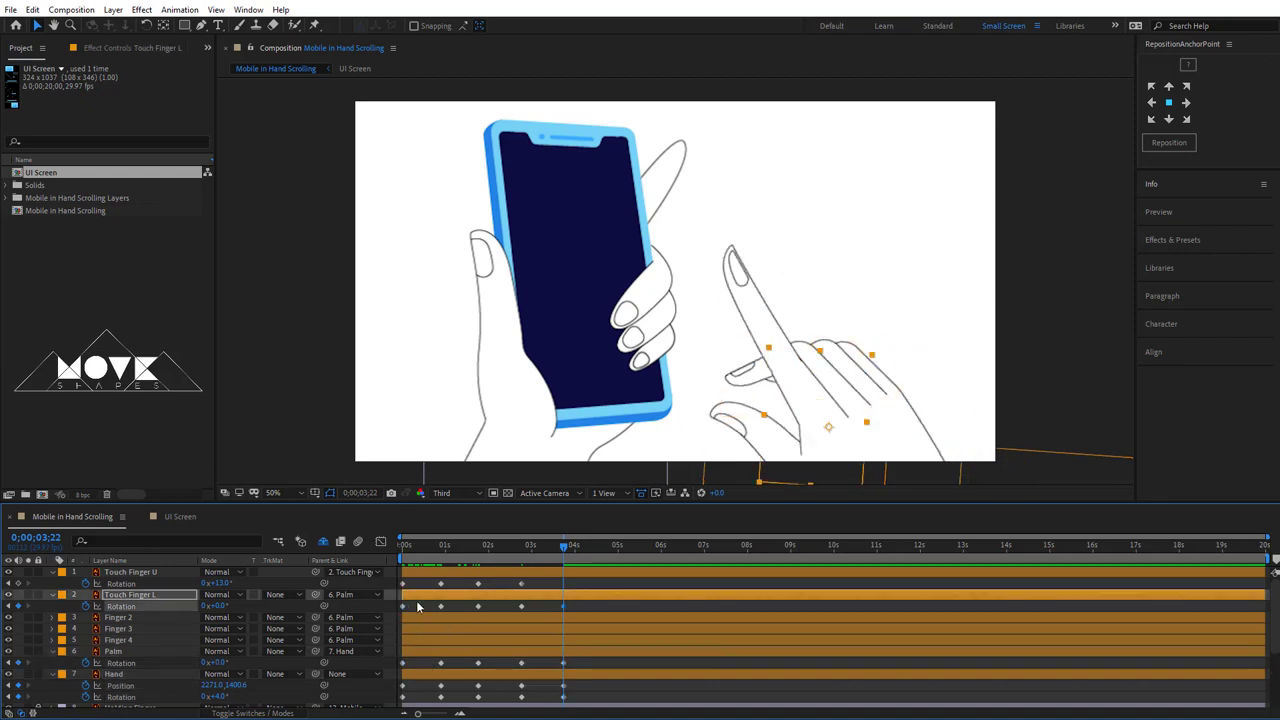
left_click(405, 583)
key("ctrl+v")
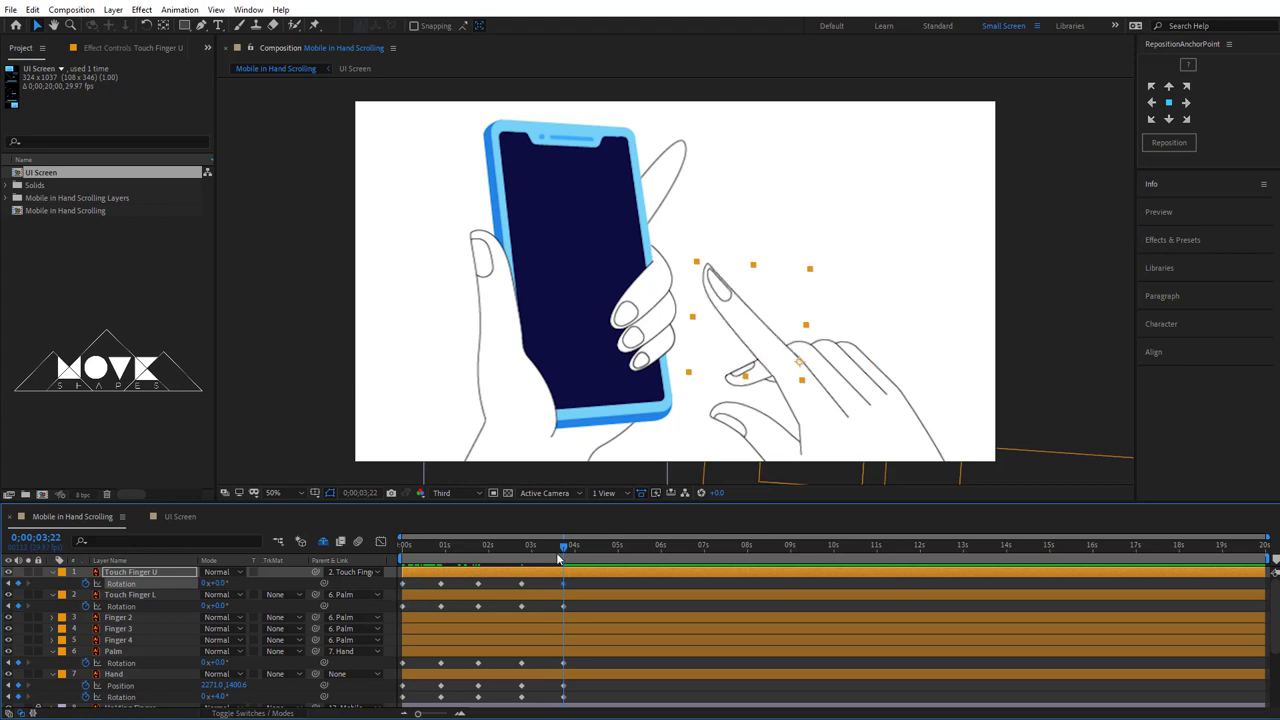
mouse_move(560, 560)
left_mouse_down()
mouse_move(575, 557)
mouse_move(489, 662)
mouse_move(534, 638)
left_mouse_up()
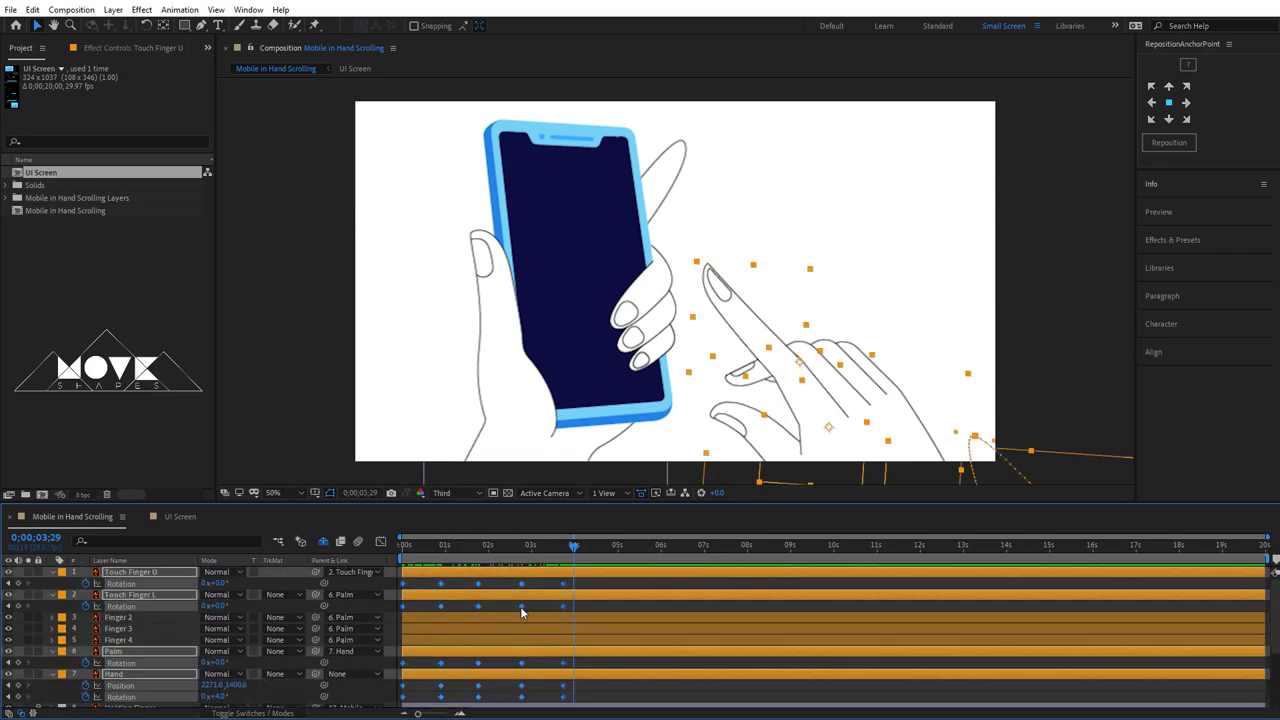
- Apply Easy Ease to the selected hand keyframes and preview the result
right_click(521, 612)
mouse_move(586, 594)
left_click(792, 637)
key("space")
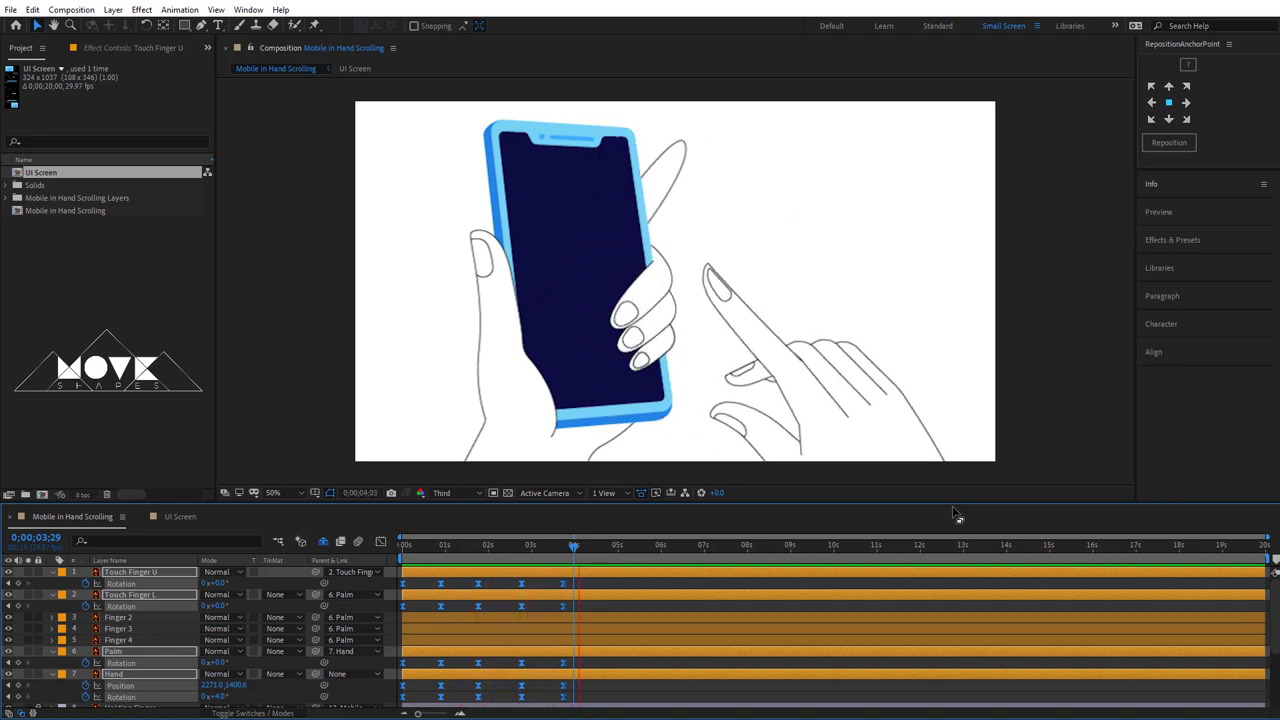
mouse_move(480, 545)
left_mouse_down()
mouse_move(568, 604)
mouse_move(516, 604)
left_mouse_up()
scroll(441, 653, "down", 4)
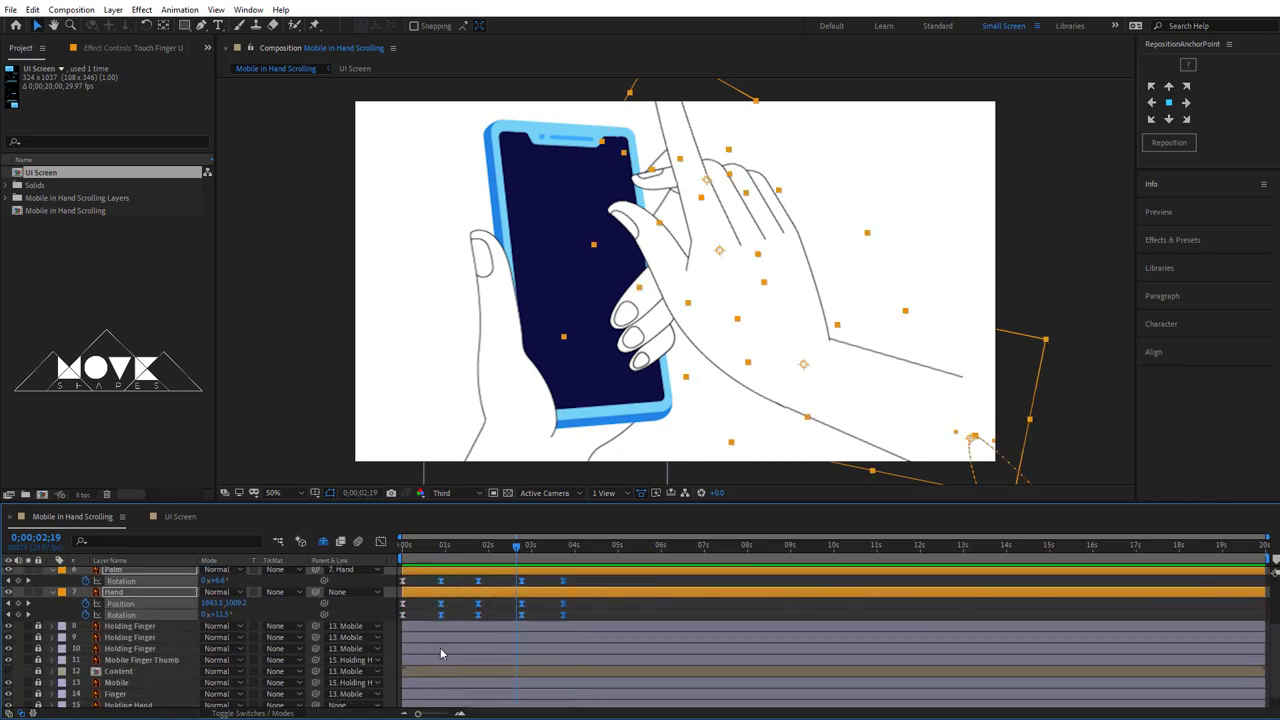
- Drag all layers' keyframes between 2s and 4s earlier, then replay from the start
key("ctrl+a")
scroll(470, 624, "up", 4)
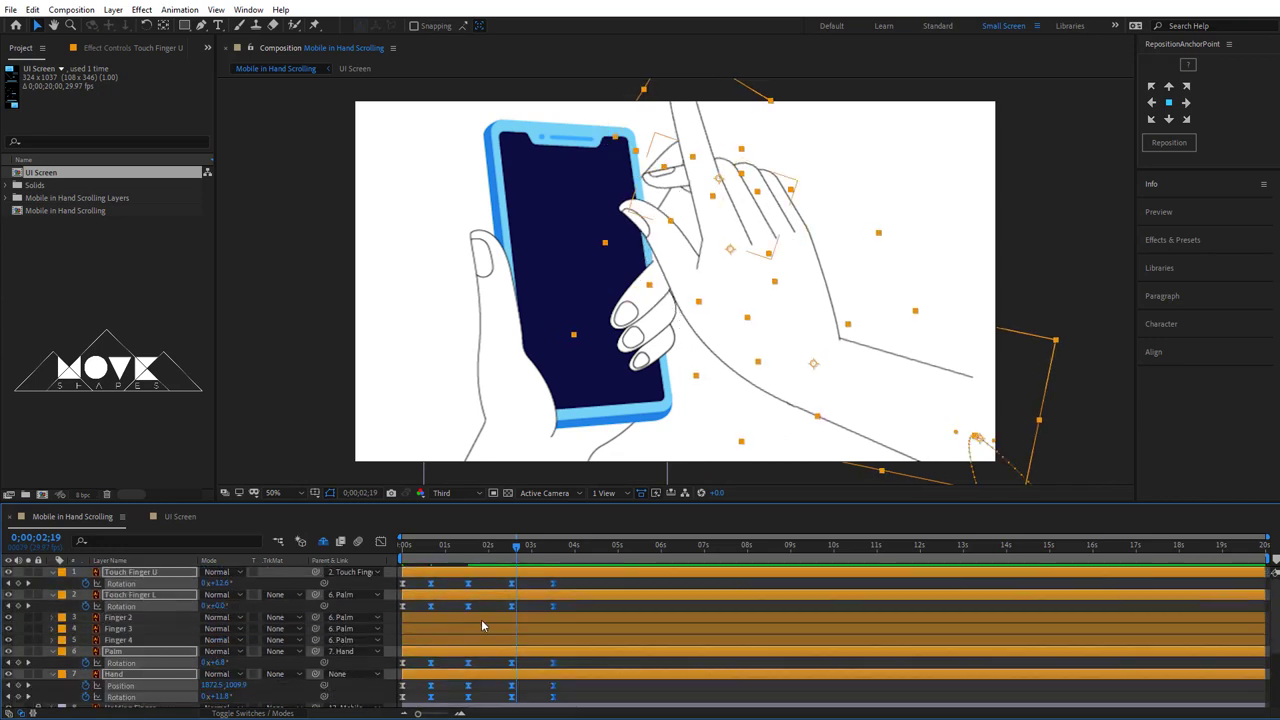
left_click_drag(458, 590, 586, 708)
mouse_move(553, 590)
left_mouse_down()
mouse_move(542, 590)
mouse_move(579, 707)
left_mouse_up()
left_click_drag(542, 585, 527, 585)
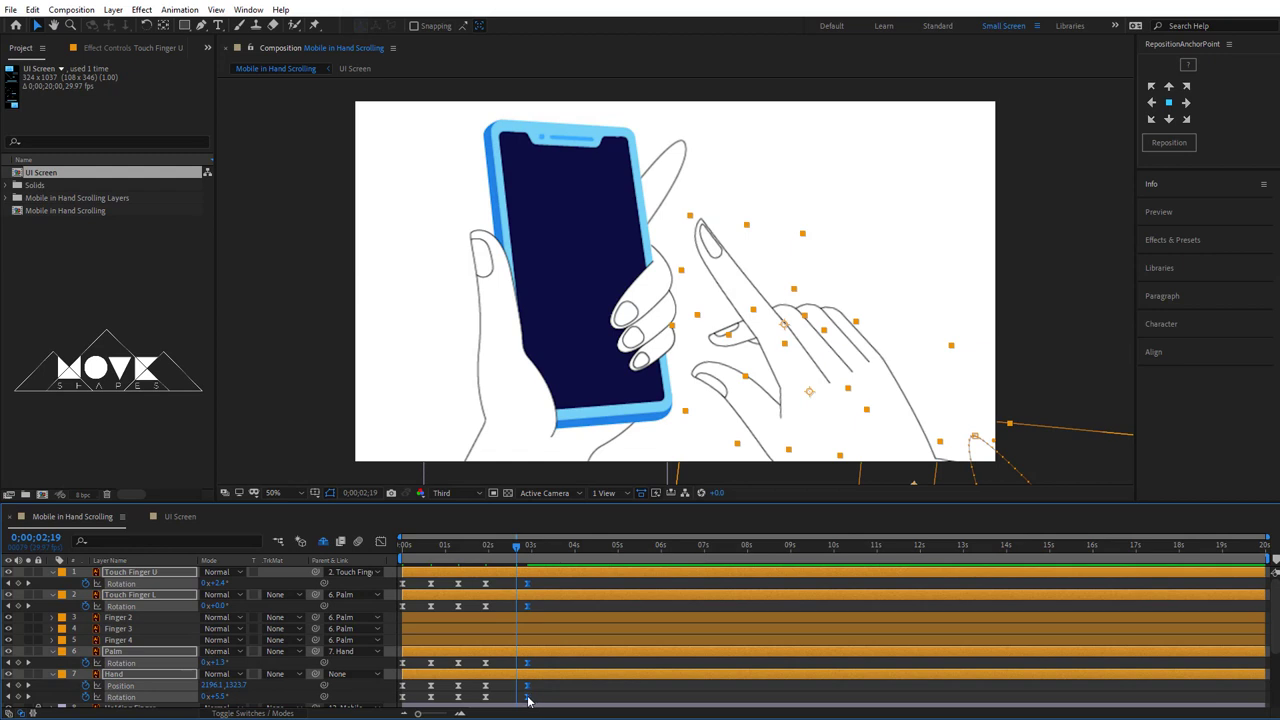
left_click_drag(528, 702, 515, 702)
key("Home")
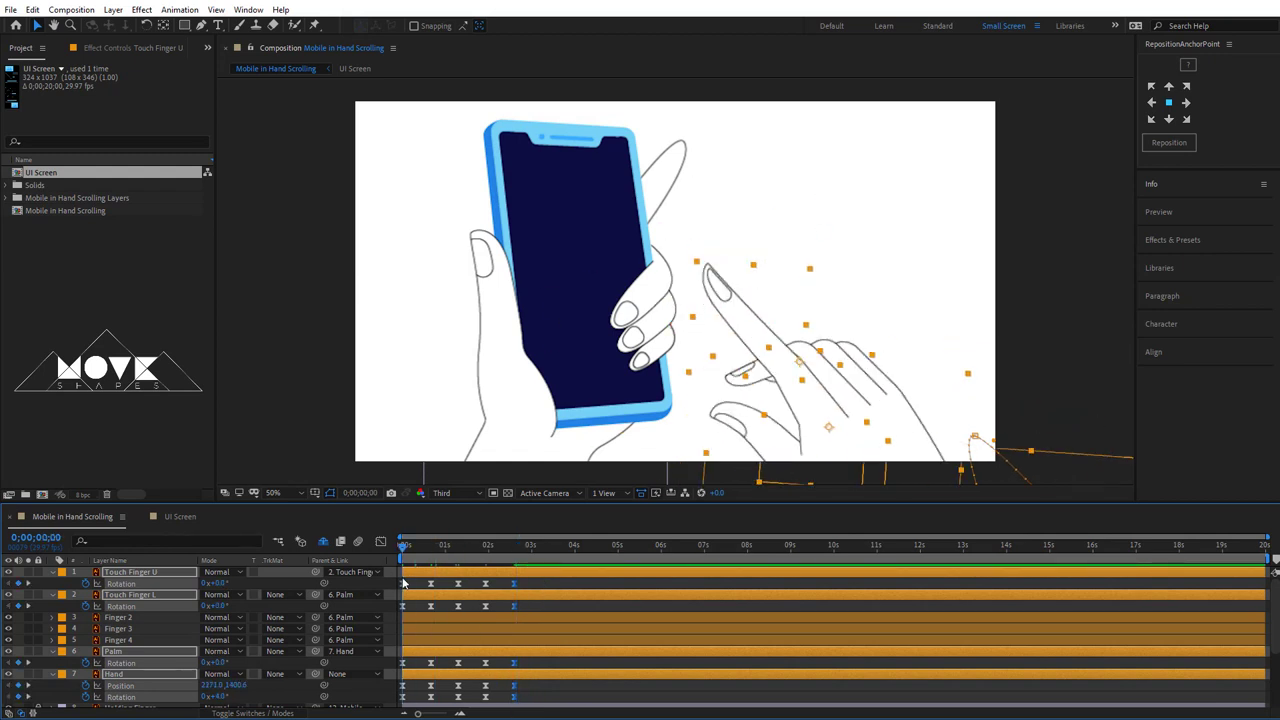
left_click(592, 528)
key("space")
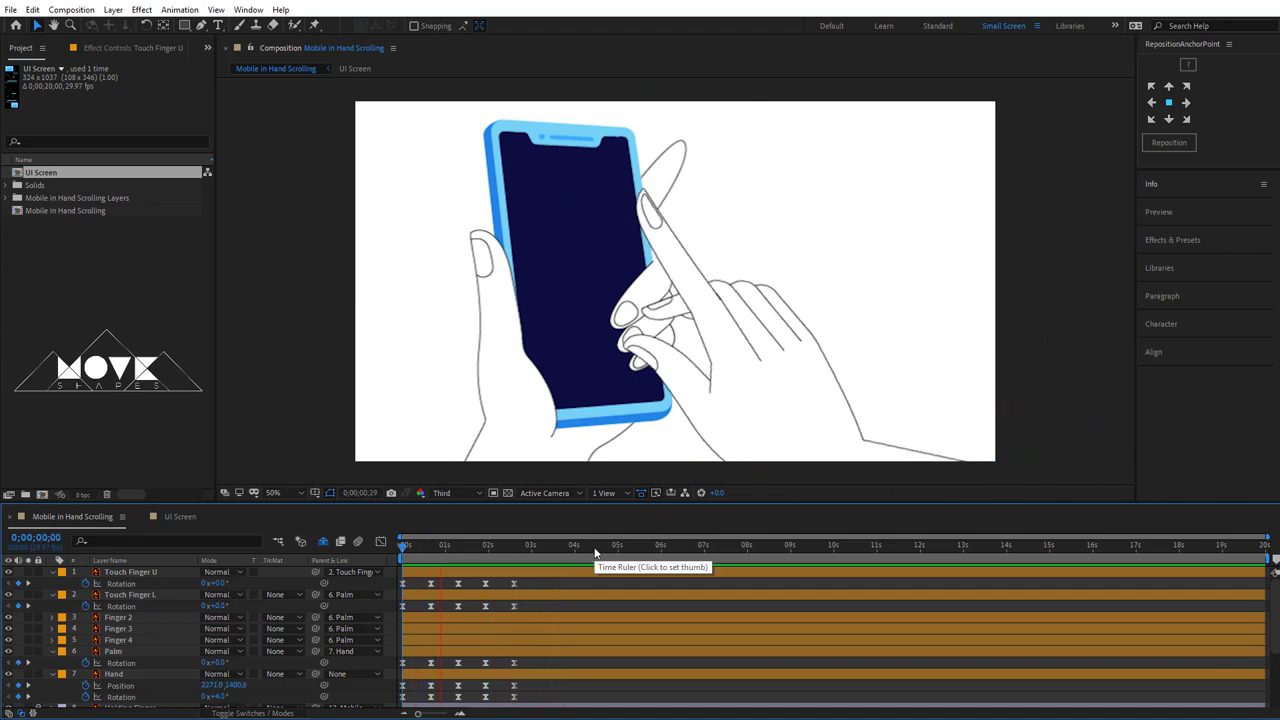
mouse_move(595, 553)
left_mouse_down()
mouse_move(417, 569)
mouse_move(540, 696)
mouse_move(505, 696)
left_mouse_up()
- Select the end-of-tap keyframes after frame 26 and nudge them slightly earlier
left_click(403, 558)
key("space")
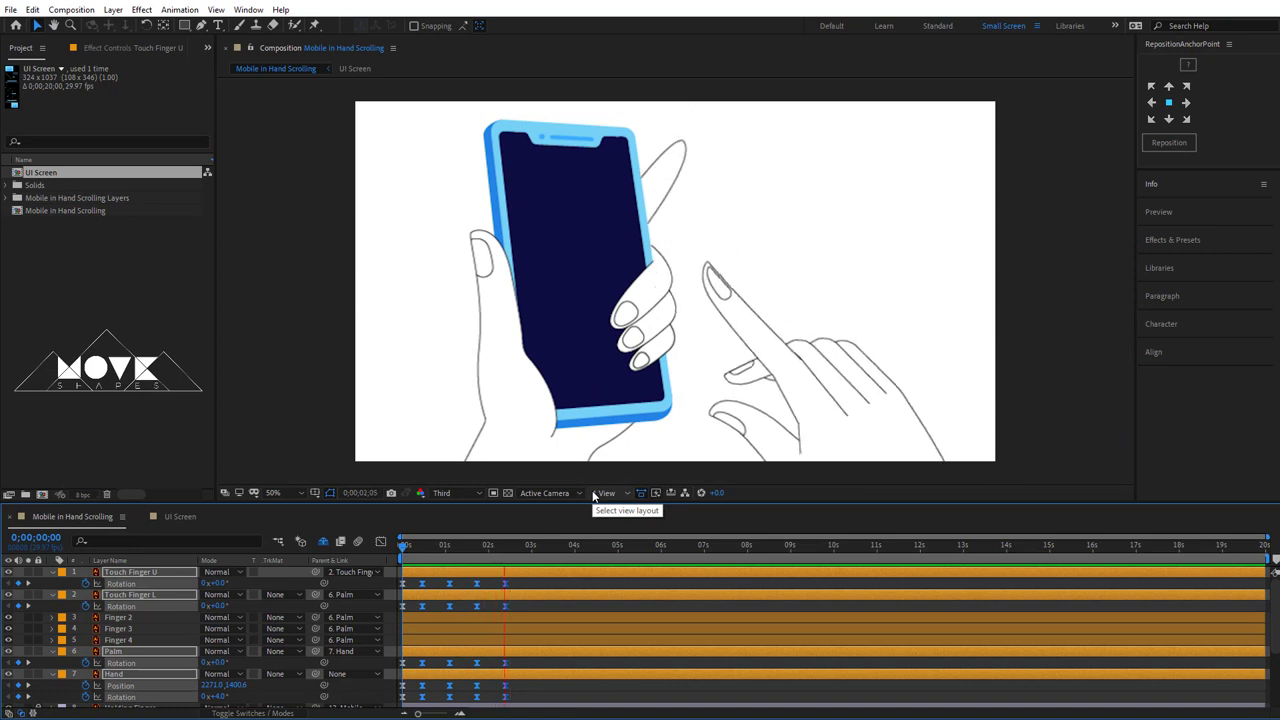
left_click(441, 547)
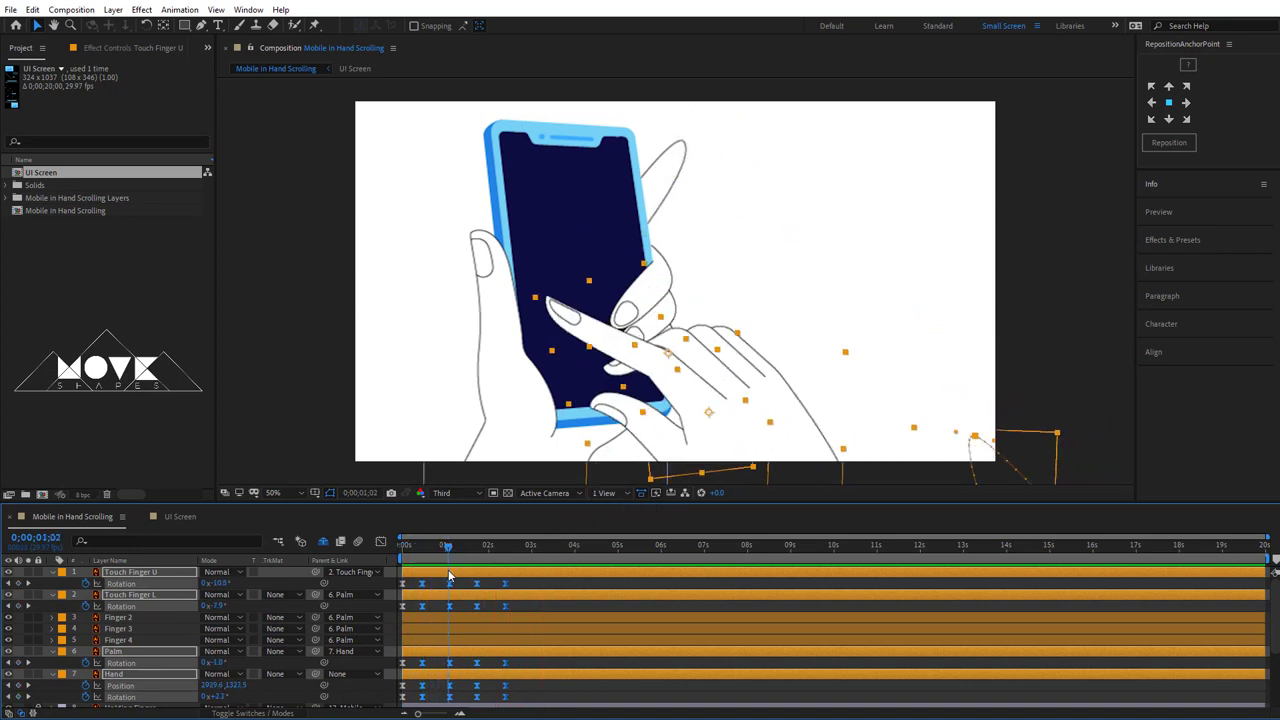
left_click_drag(440, 580, 540, 689)
scroll(538, 689, "down", 3)
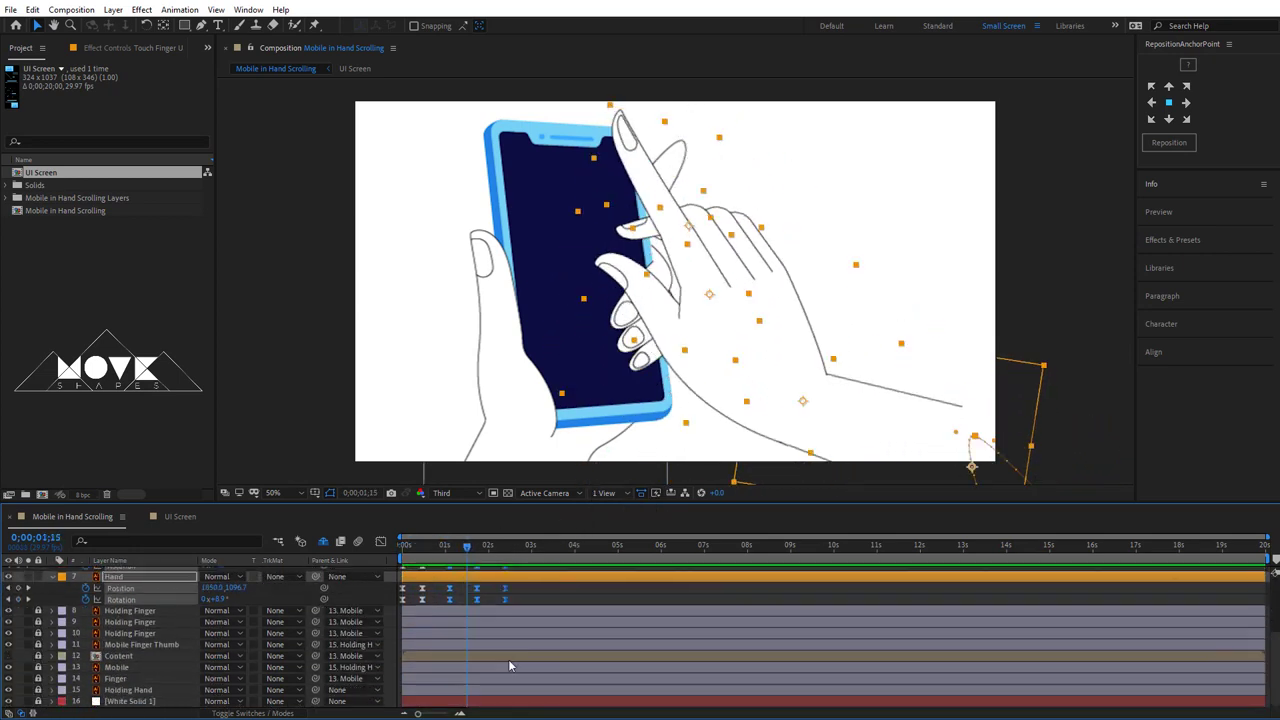
left_click_drag(507, 604, 502, 604)
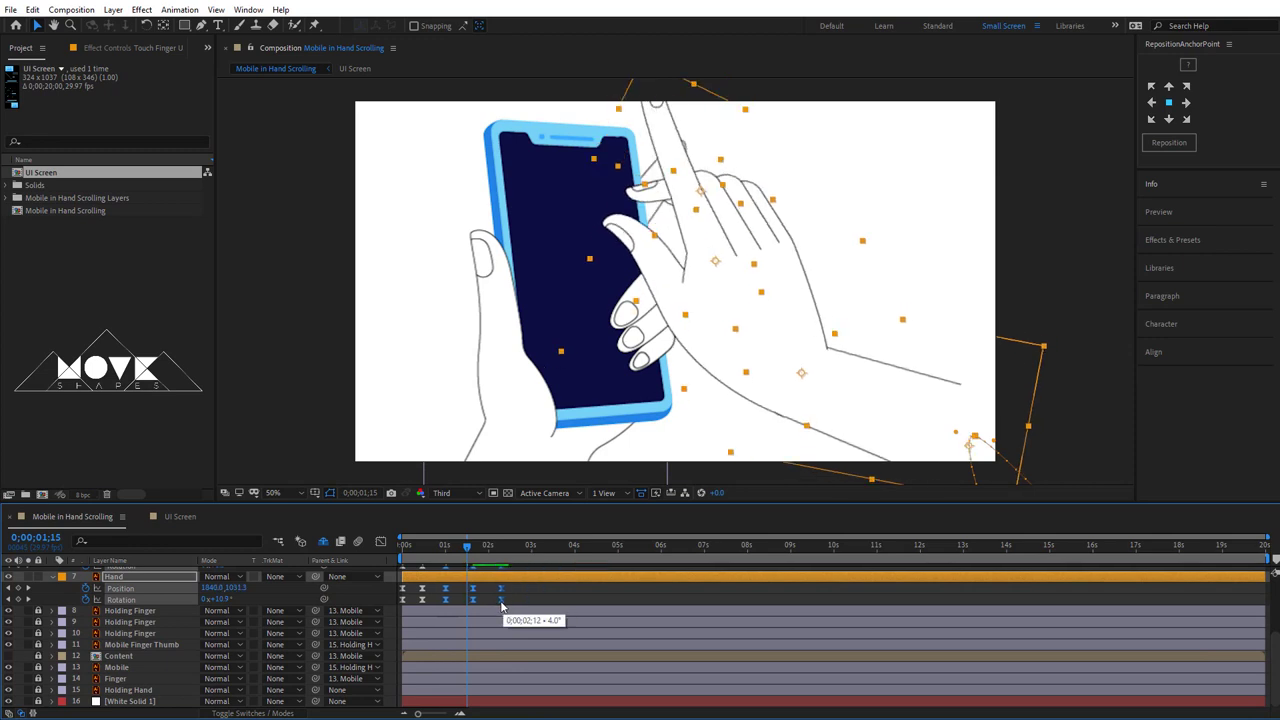
scroll(508, 638, "up", 3)
left_click_drag(508, 502, 508, 488)
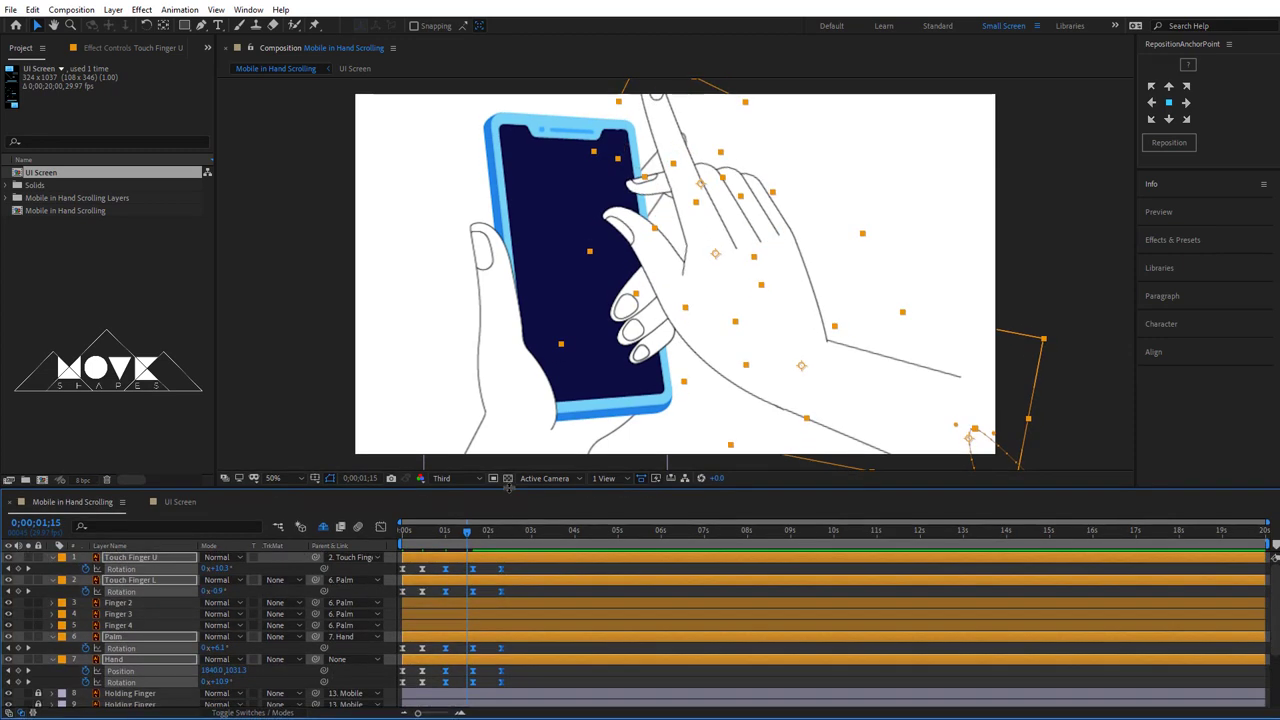
- Preview the animation and shift Touch Finger U's rotation keyframes by one frame
left_click(395, 570)
left_click(417, 530)
key("space")
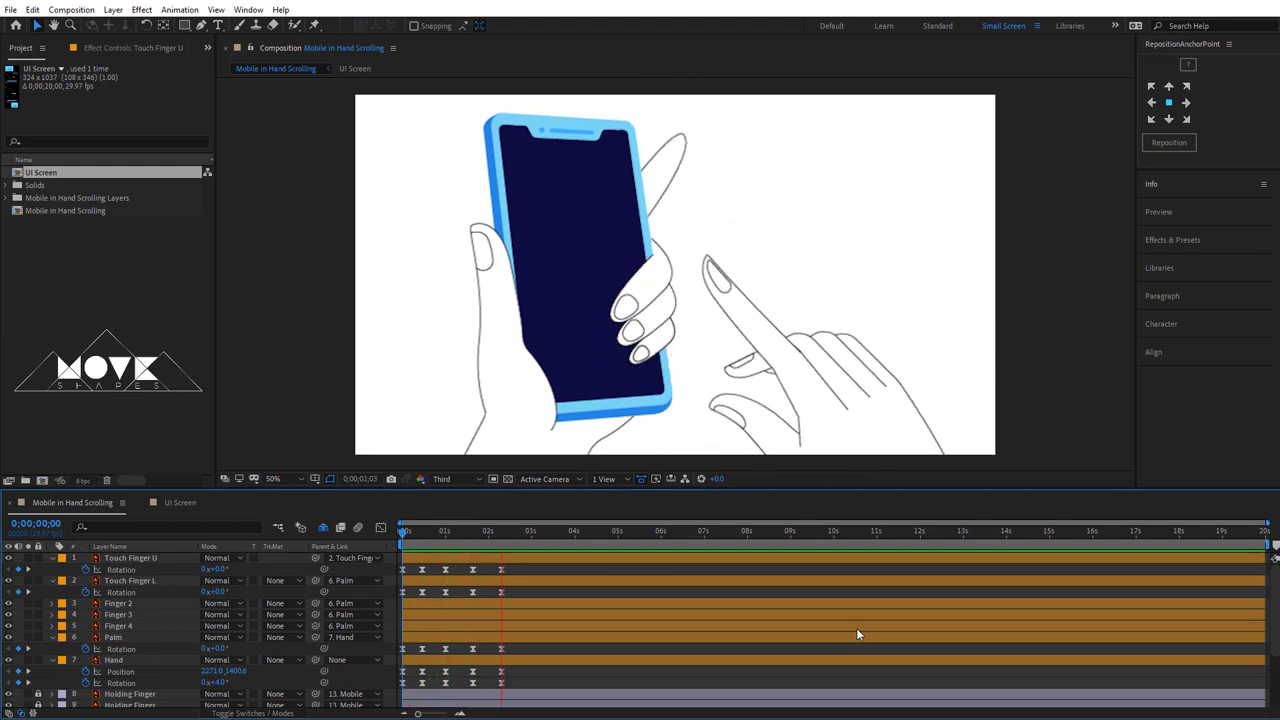
left_click(402, 570)
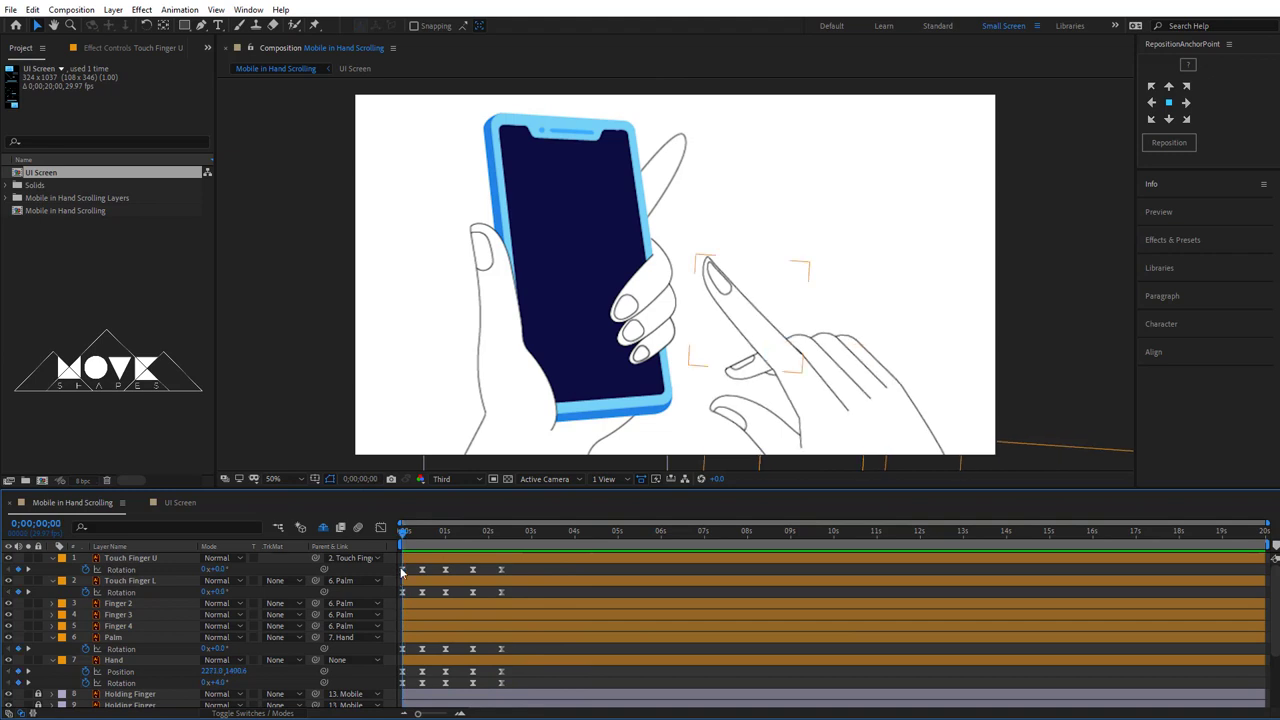
left_click(743, 340)
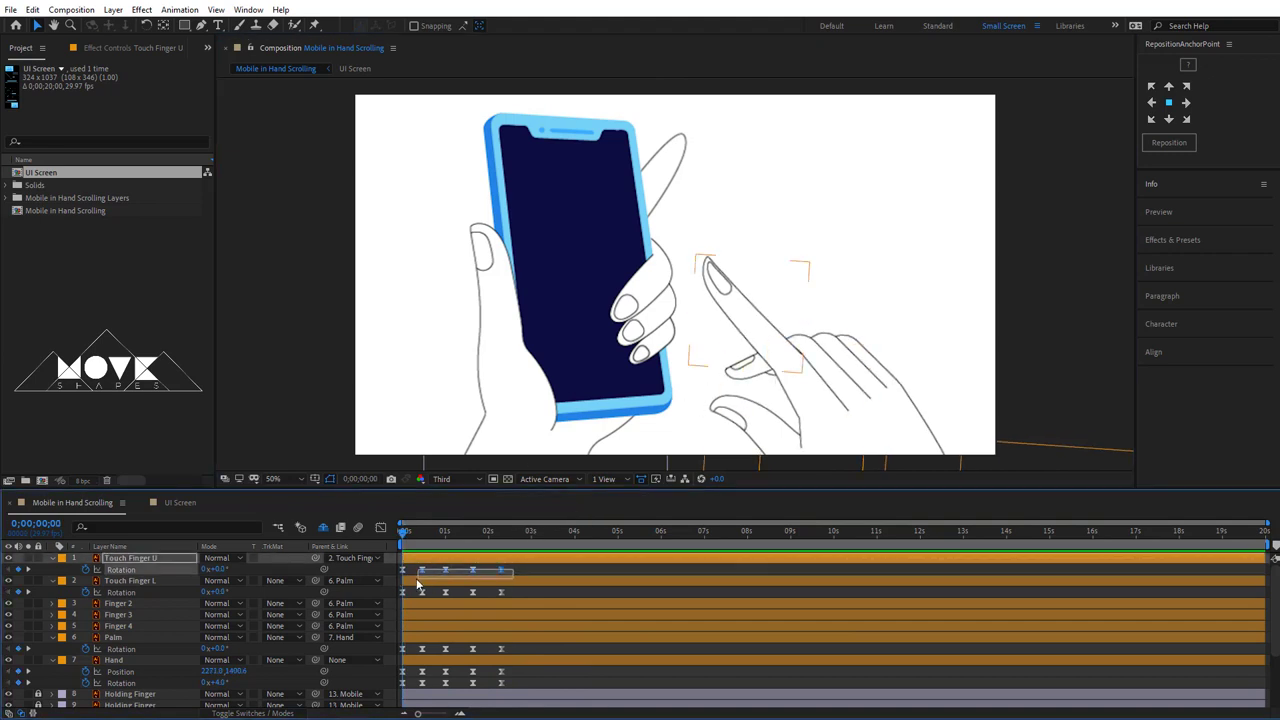
mouse_move(513, 573)
left_mouse_down()
mouse_move(404, 580)
mouse_move(431, 573)
left_mouse_up()
left_click(445, 592)
- Shift both fingers' and the palm's rotation keyframes, then zoom in and nudge them earlier
left_click_drag(515, 575, 427, 592)
left_click(417, 596)
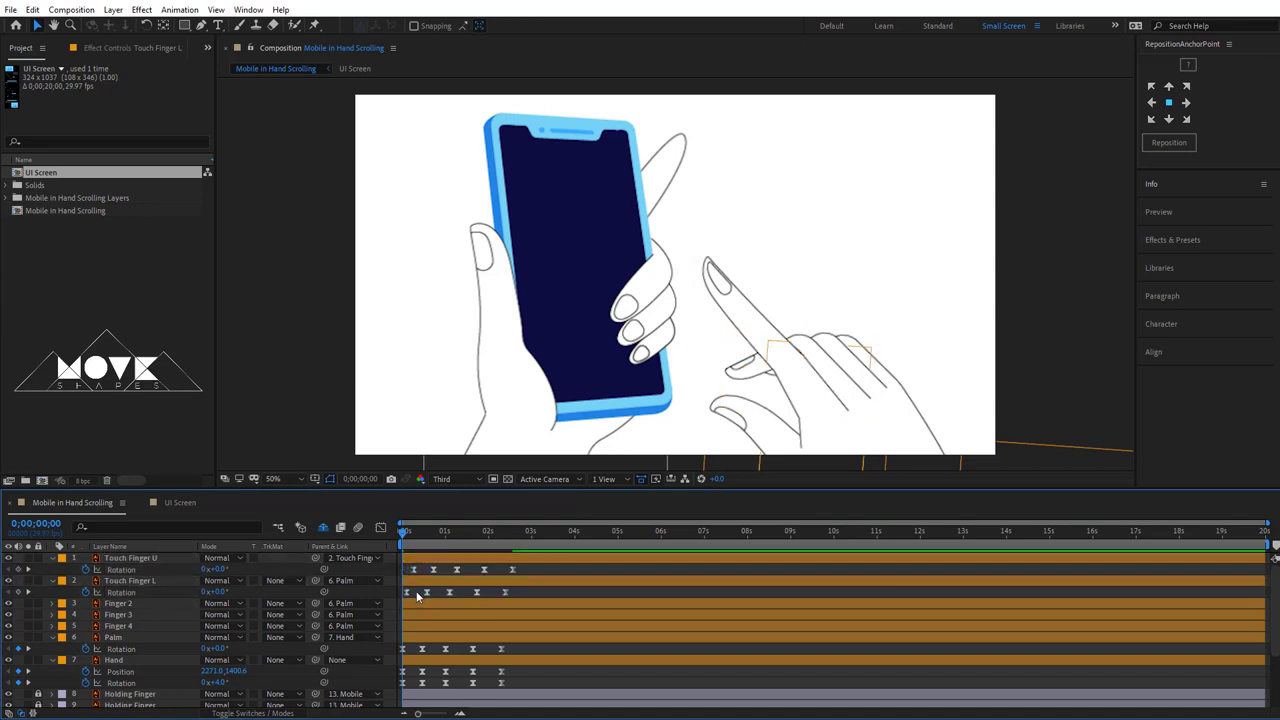
mouse_move(521, 558)
left_mouse_down()
mouse_move(402, 652)
mouse_move(428, 653)
left_mouse_up()
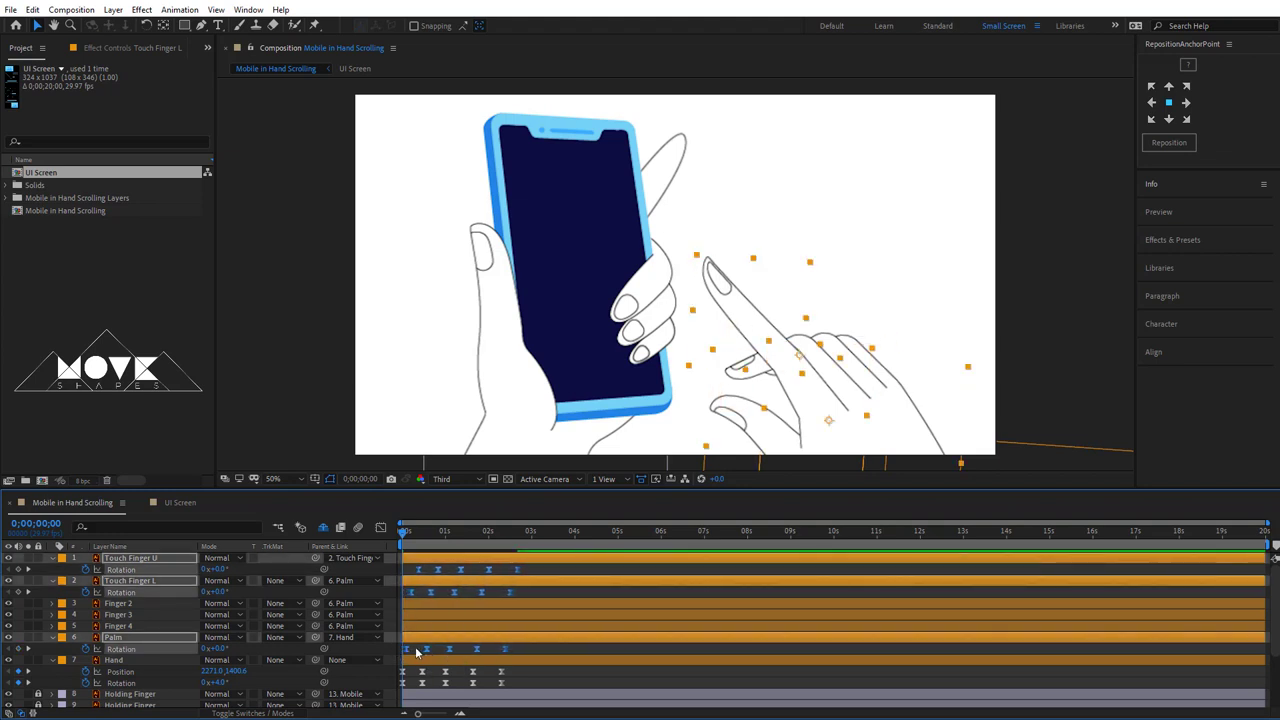
left_click(438, 652)
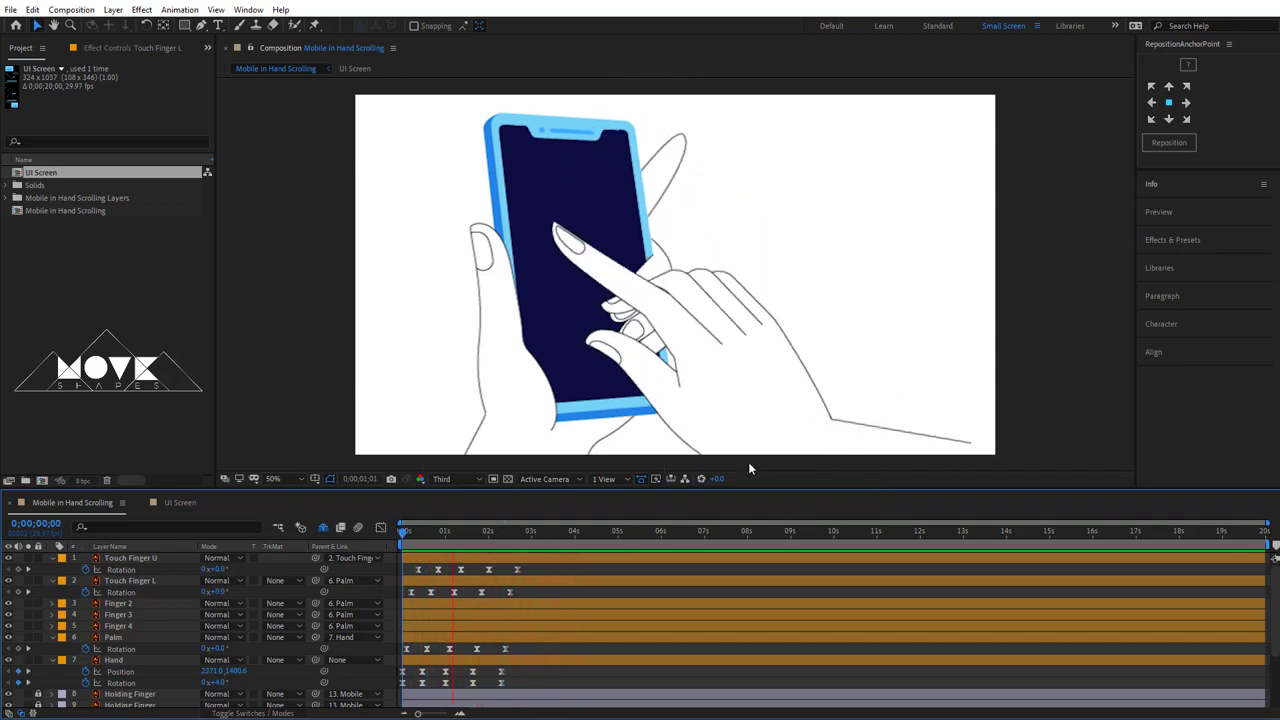
left_click(489, 534)
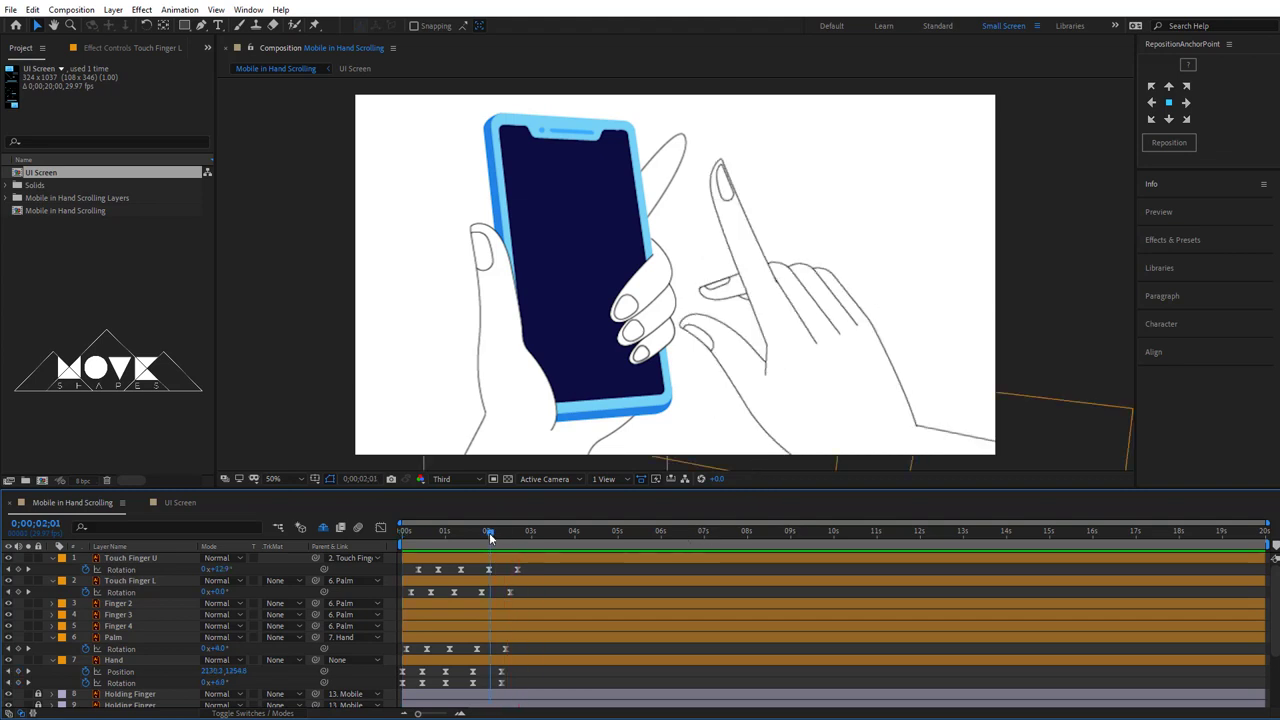
left_click_drag(489, 532, 400, 532)
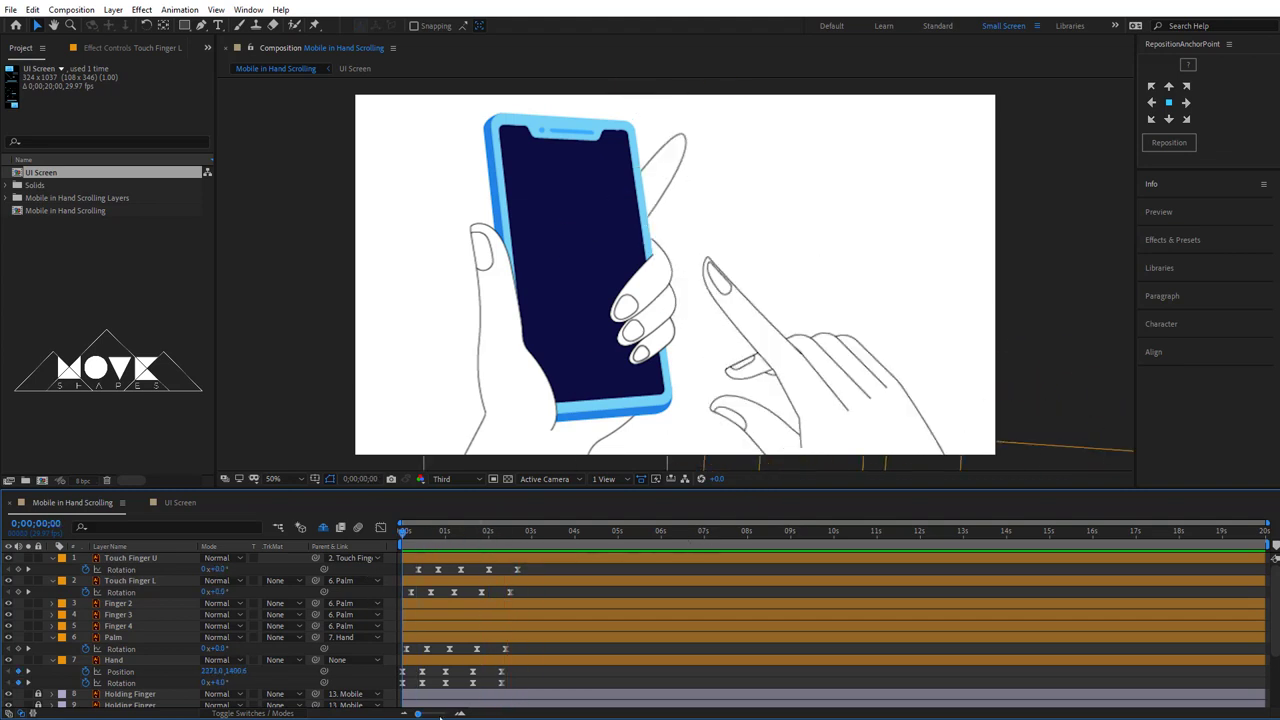
left_click_drag(440, 716, 445, 716)
mouse_move(741, 566)
left_mouse_down()
mouse_move(408, 652)
mouse_move(422, 604)
mouse_move(728, 553)
mouse_move(704, 573)
left_mouse_up()
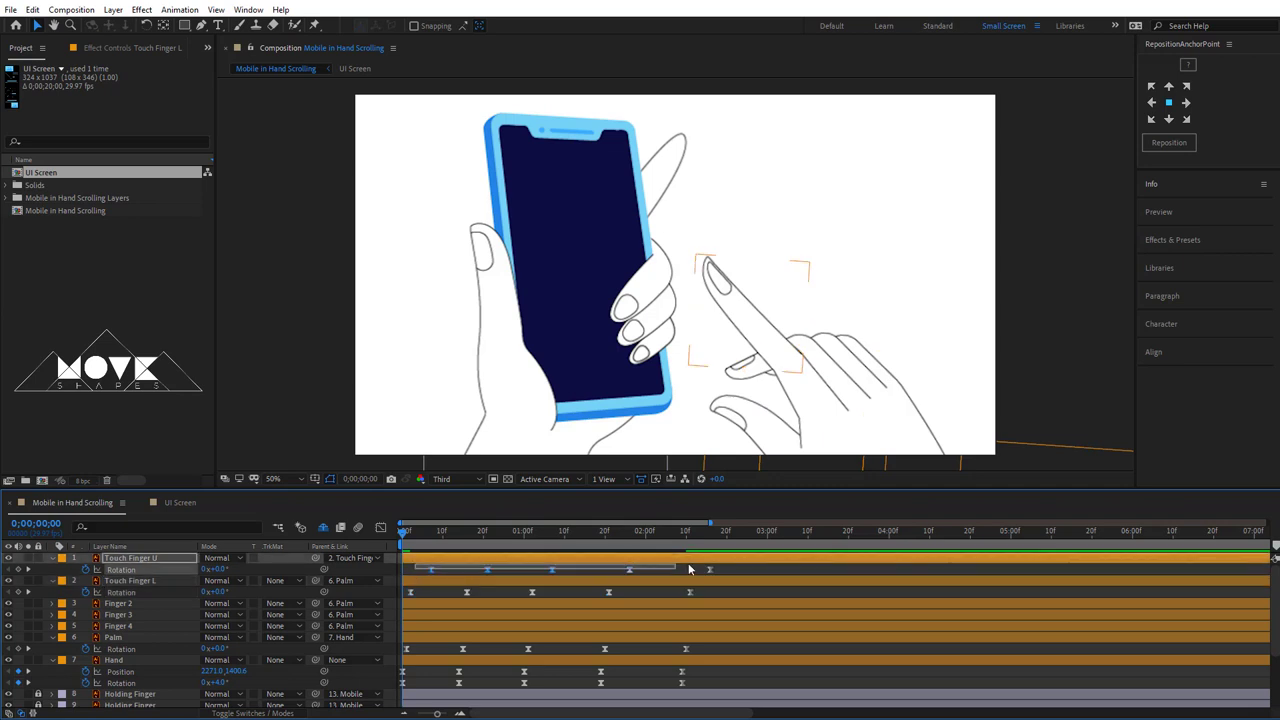
- Slide the Touch Finger U rotation keys left to match Touch Finger L, then preview the hand animation
mouse_move(432, 575)
left_mouse_down()
mouse_move(722, 562)
mouse_move(696, 574)
left_mouse_up()
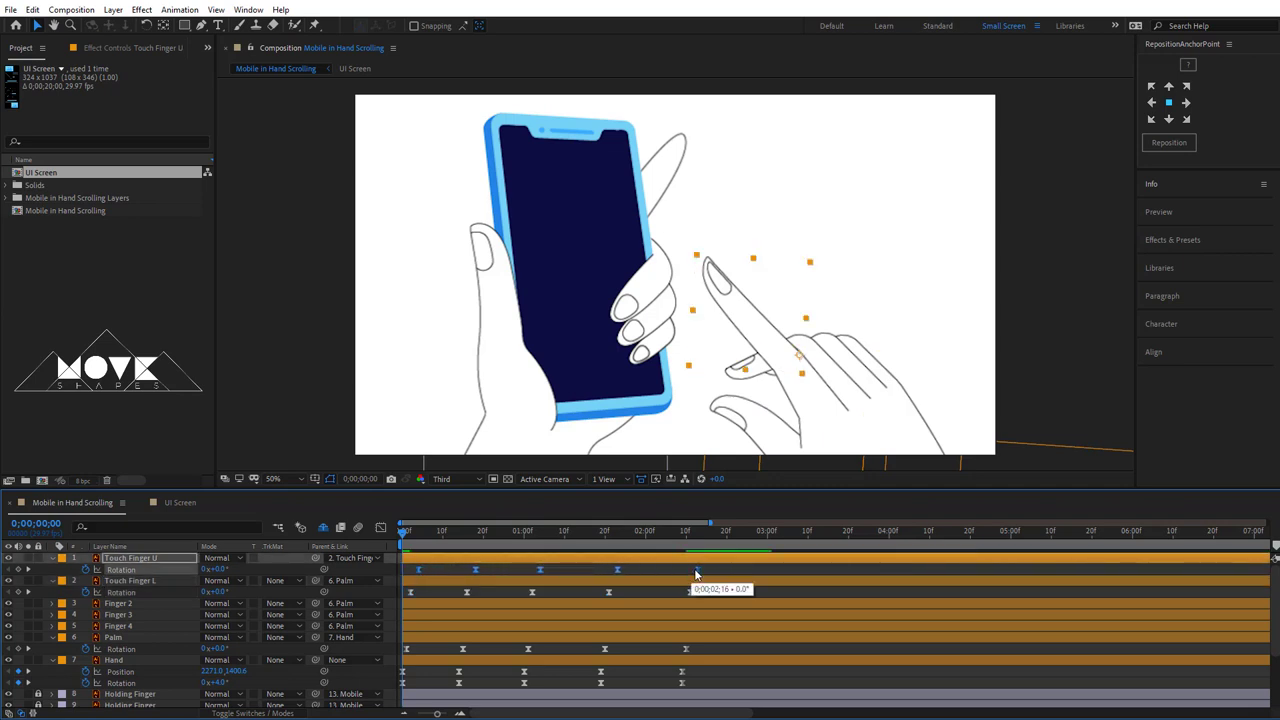
key("space")
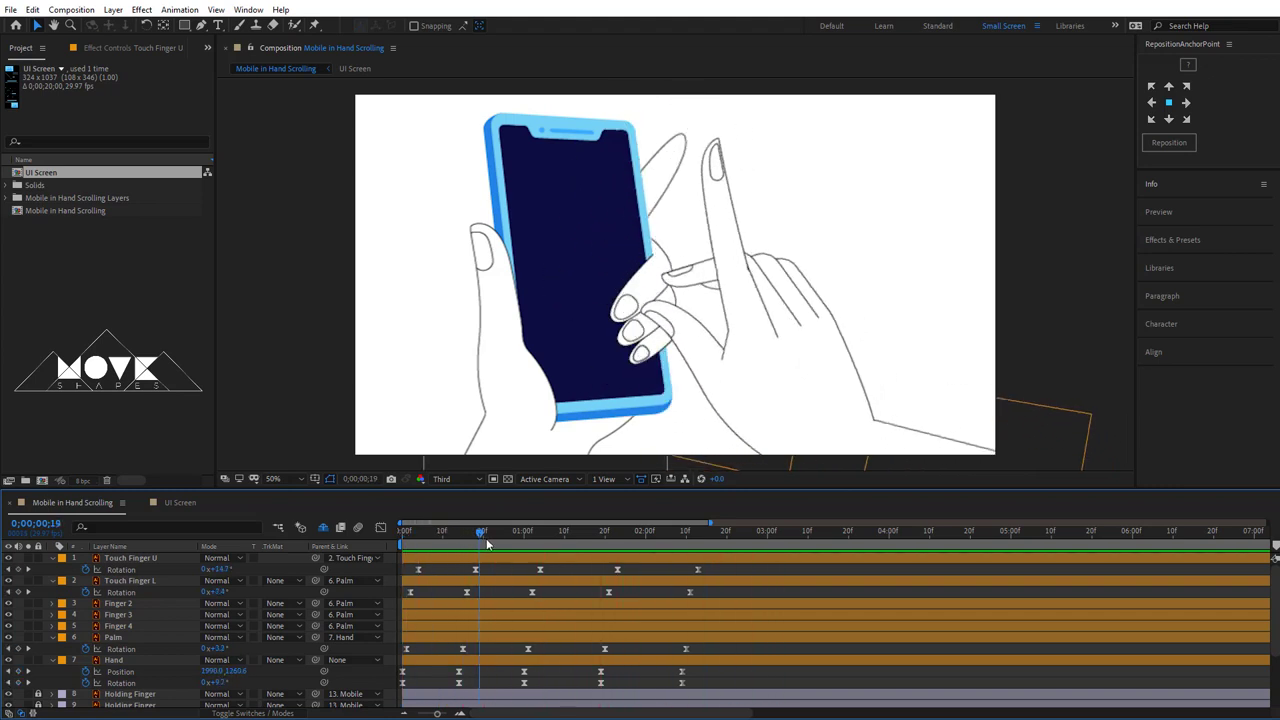
left_click_drag(519, 536, 602, 534)
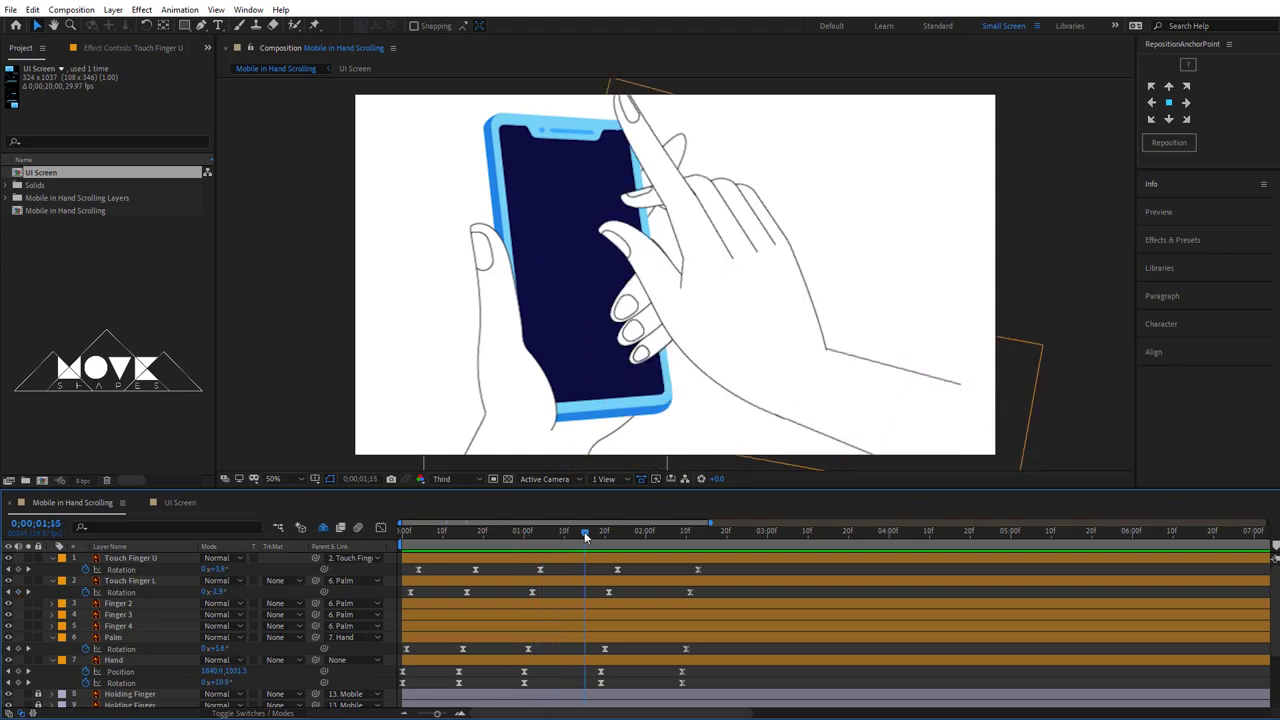
left_click(612, 660)
- Lower the hand at the tap keyframes, including frame 14, so the fingertip touches the phone screen
left_click_drag(993, 440, 1007, 490)
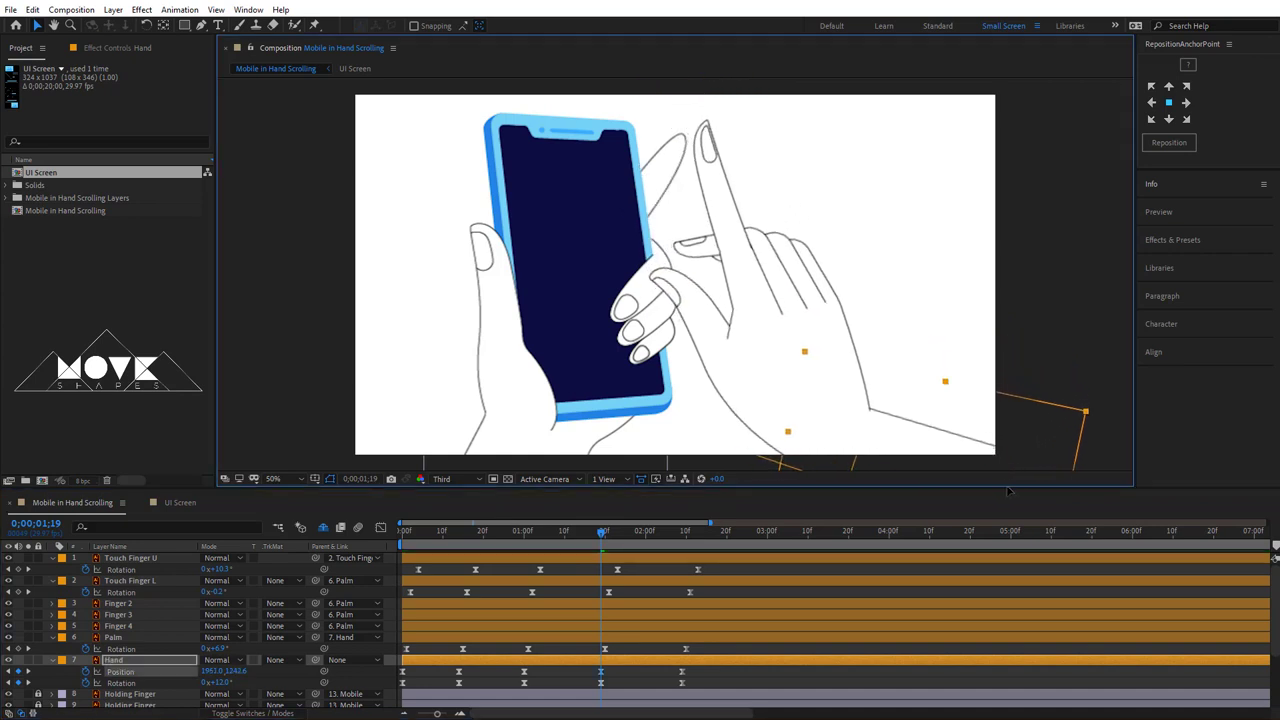
left_click_drag(601, 531, 403, 531)
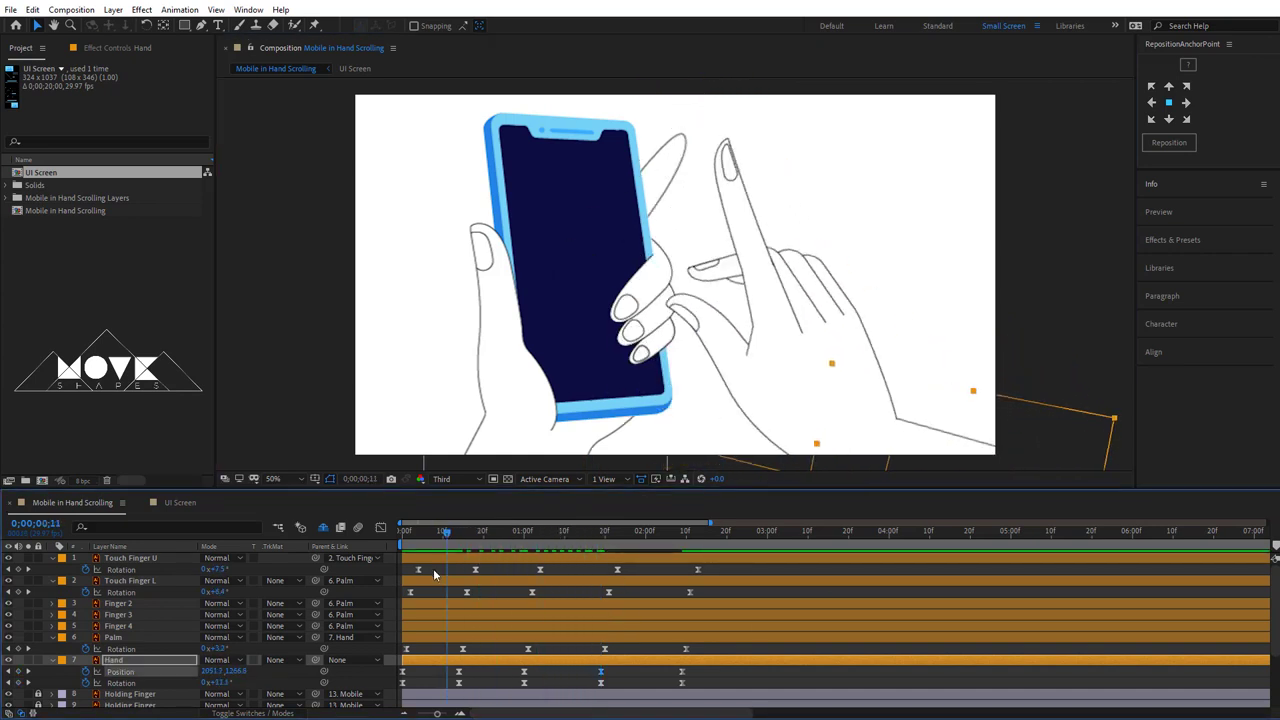
key("space")
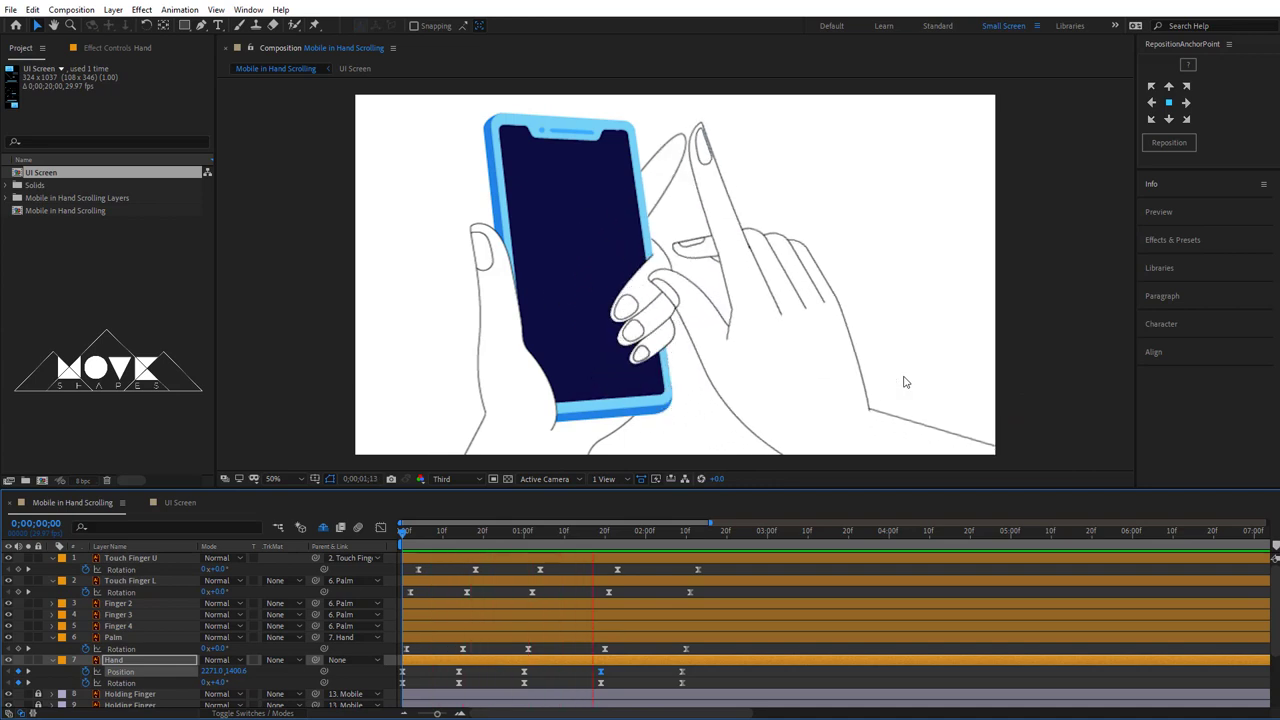
left_click_drag(409, 535, 461, 537)
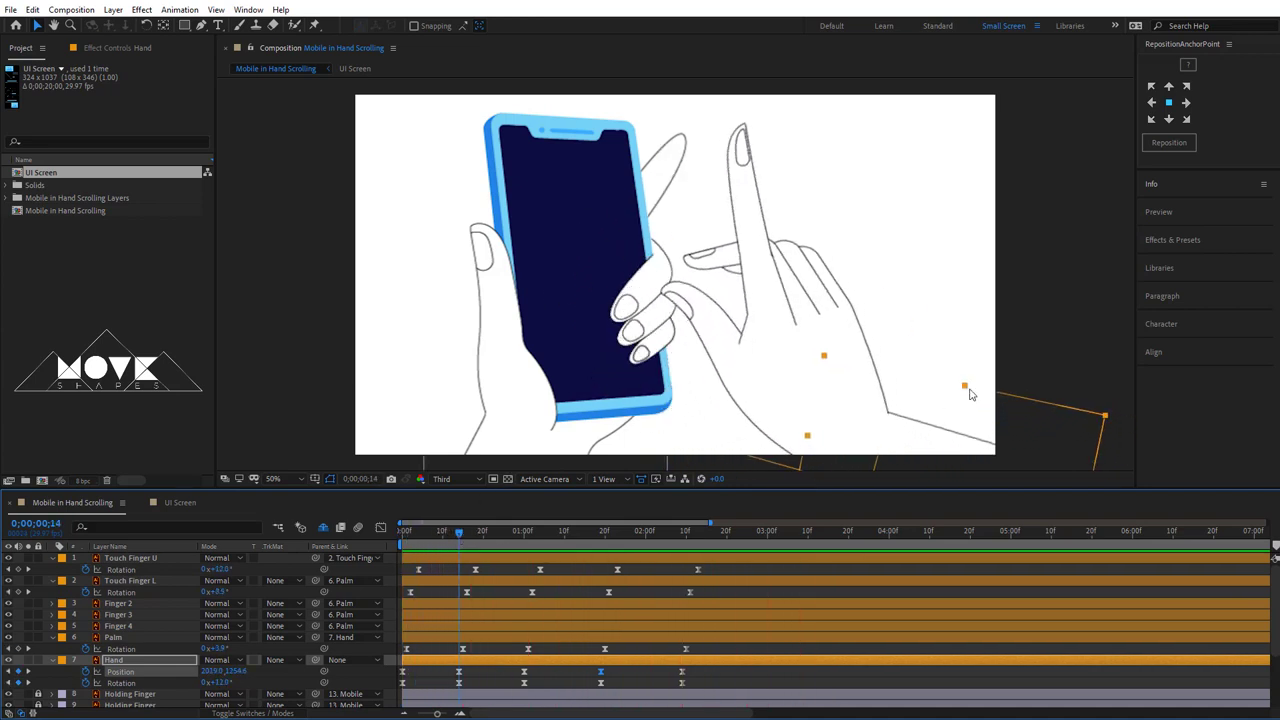
left_click_drag(969, 394, 988, 484)
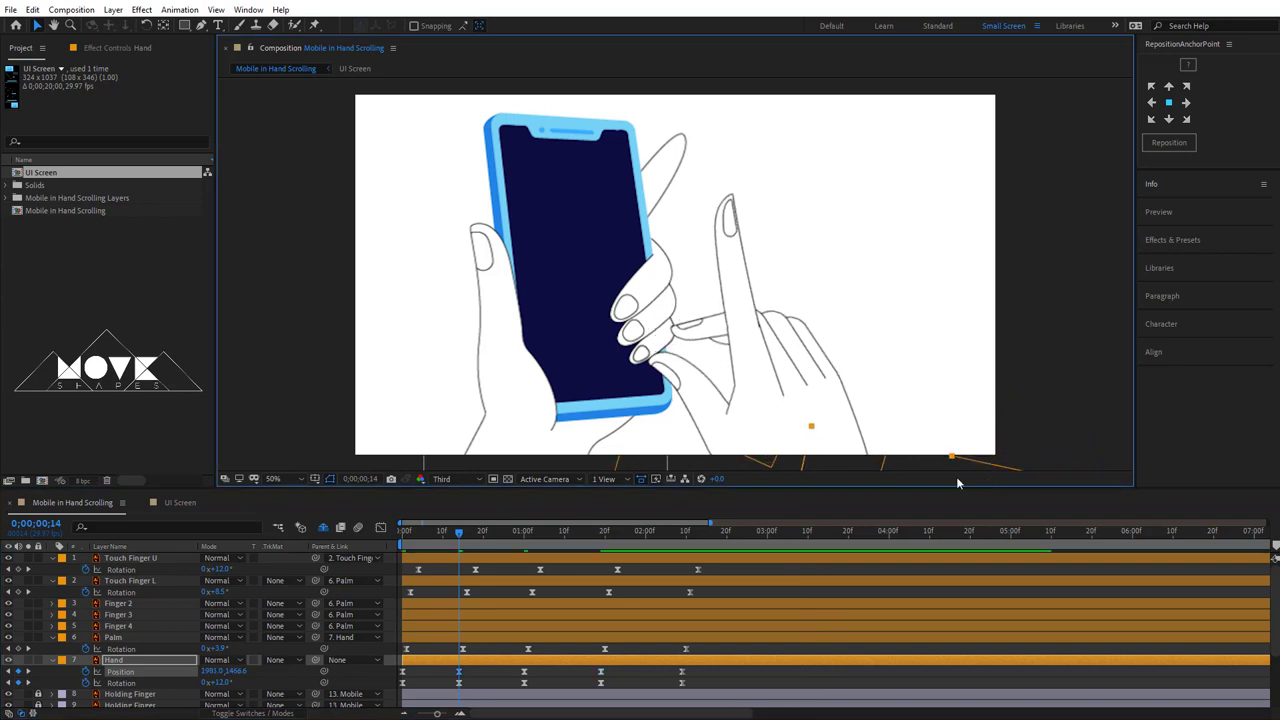
key("space")
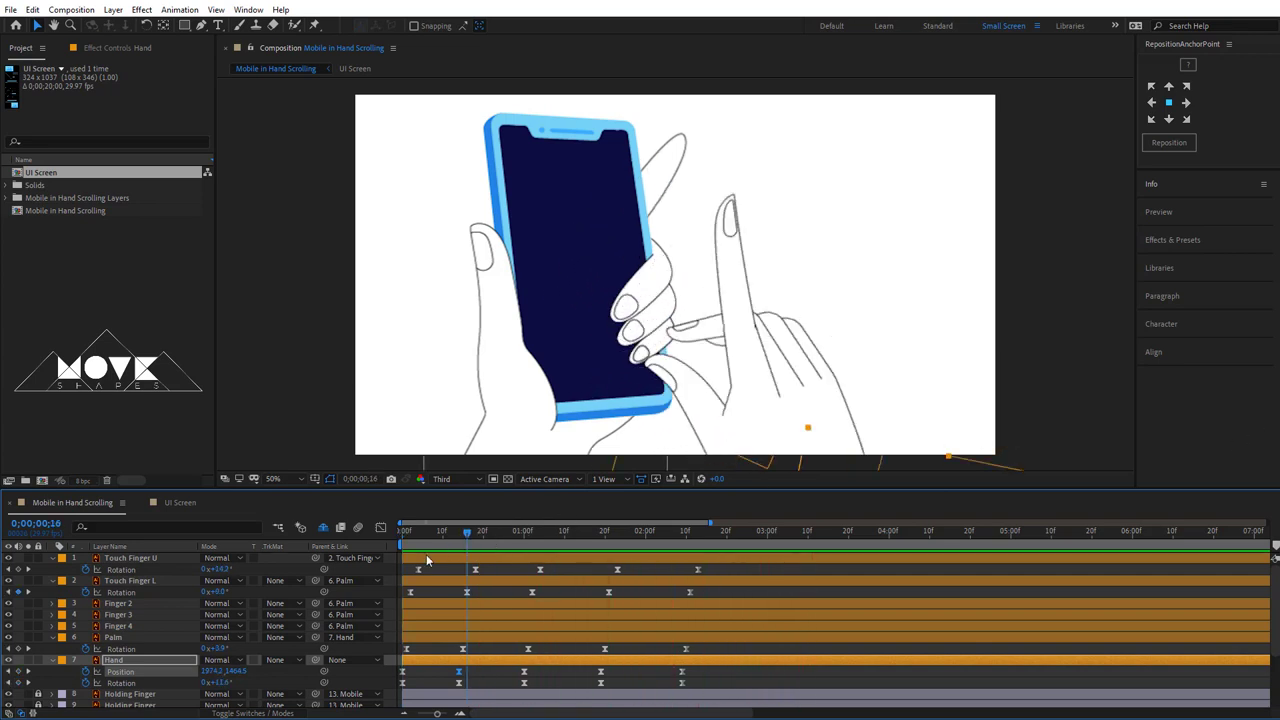
key("space")
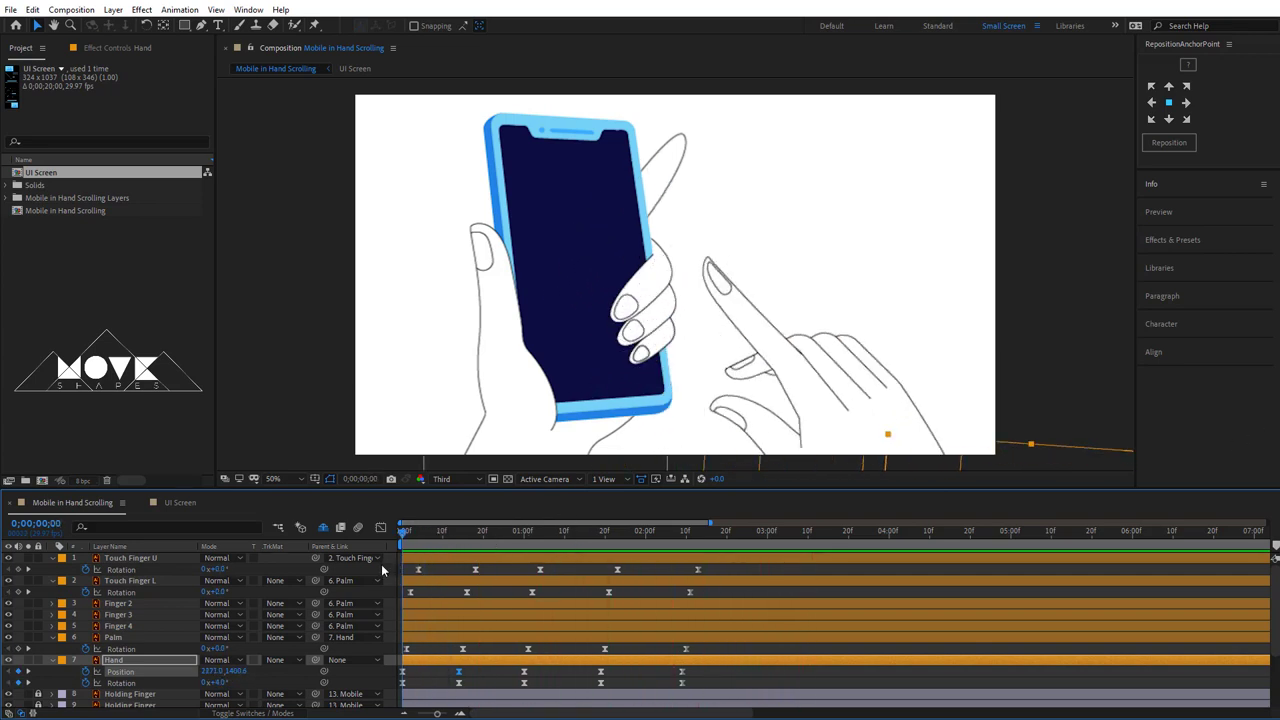
key("space")
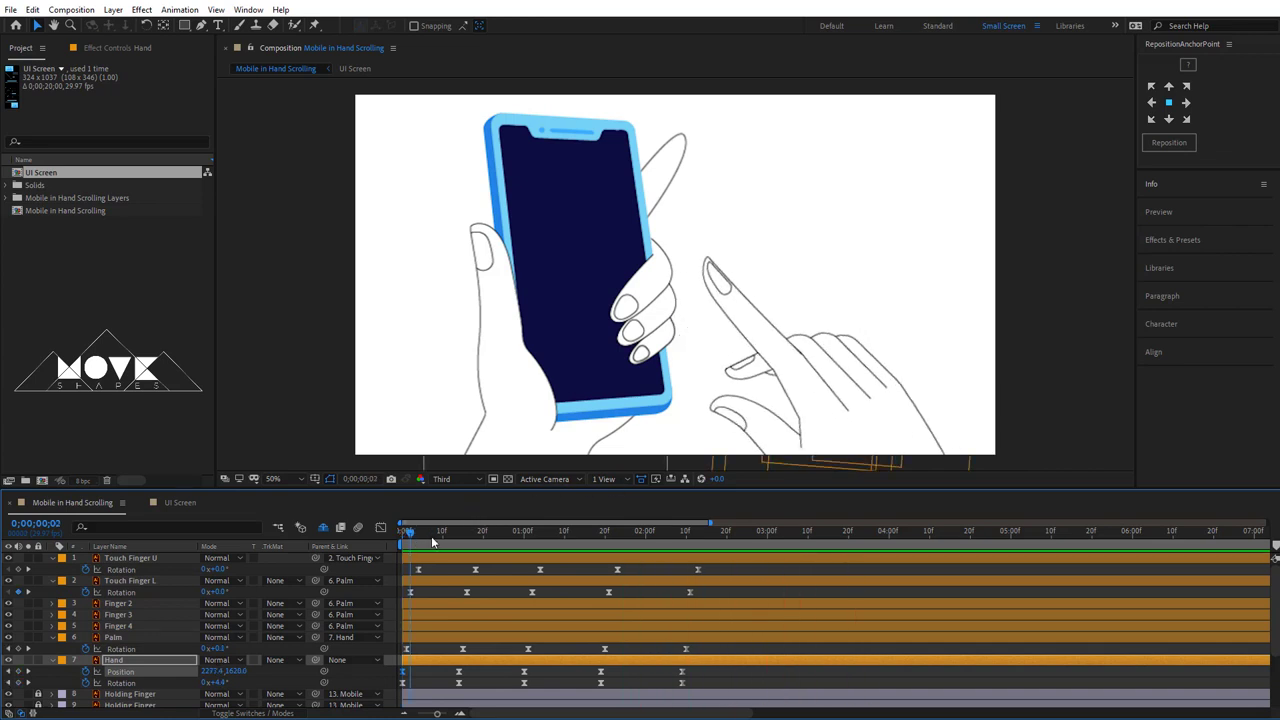
- Scrub through the tapping motion and play it back from the start to check it
mouse_move(433, 541)
left_mouse_down()
mouse_move(590, 553)
mouse_move(559, 585)
mouse_move(603, 576)
left_mouse_up()
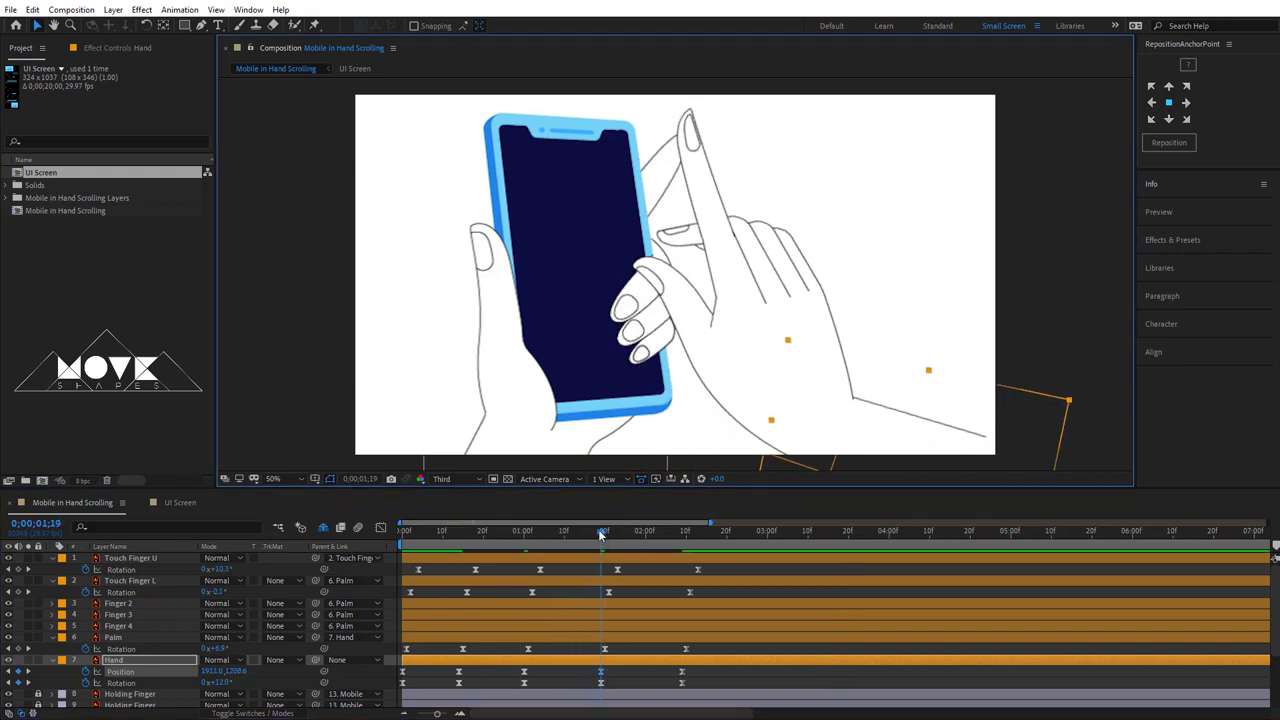
left_click(557, 541)
left_click_drag(557, 563, 397, 597)
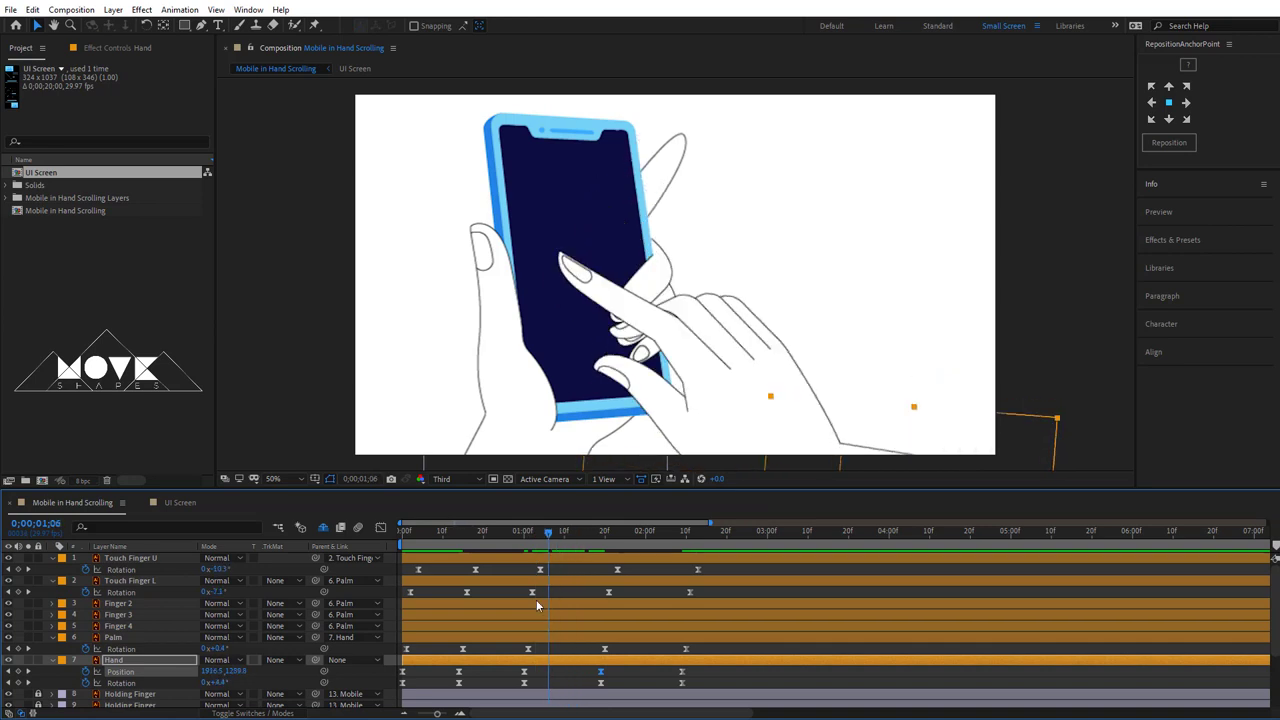
left_click(1042, 316)
key("space")
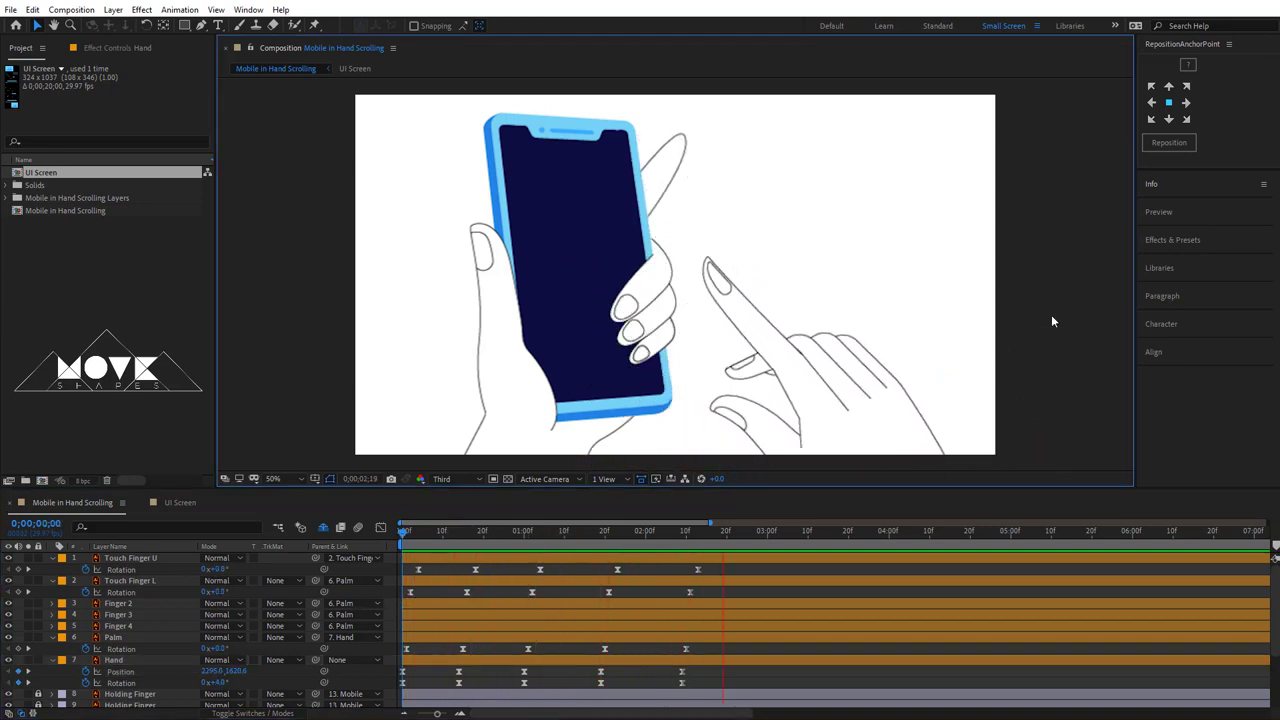
key("space")
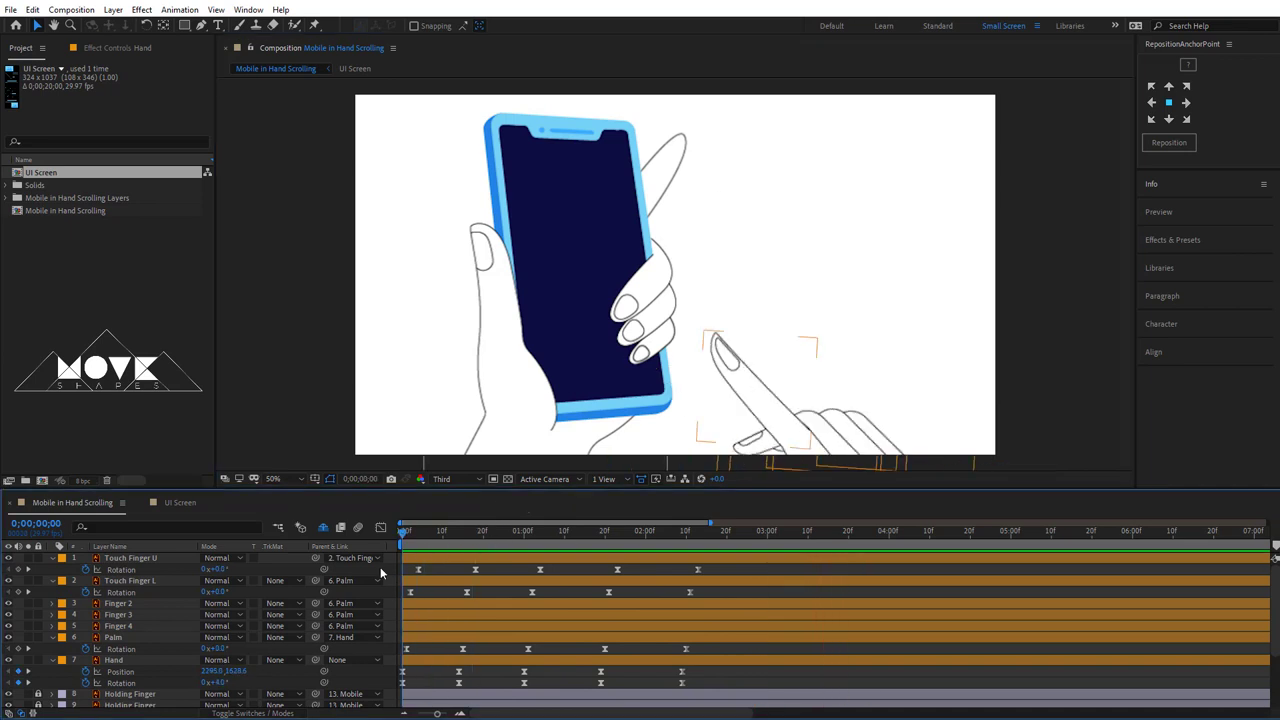
- Collapse the keyframed property rows, turn on the Content layer's visibility, and open its UI Screen precomp
key("u")
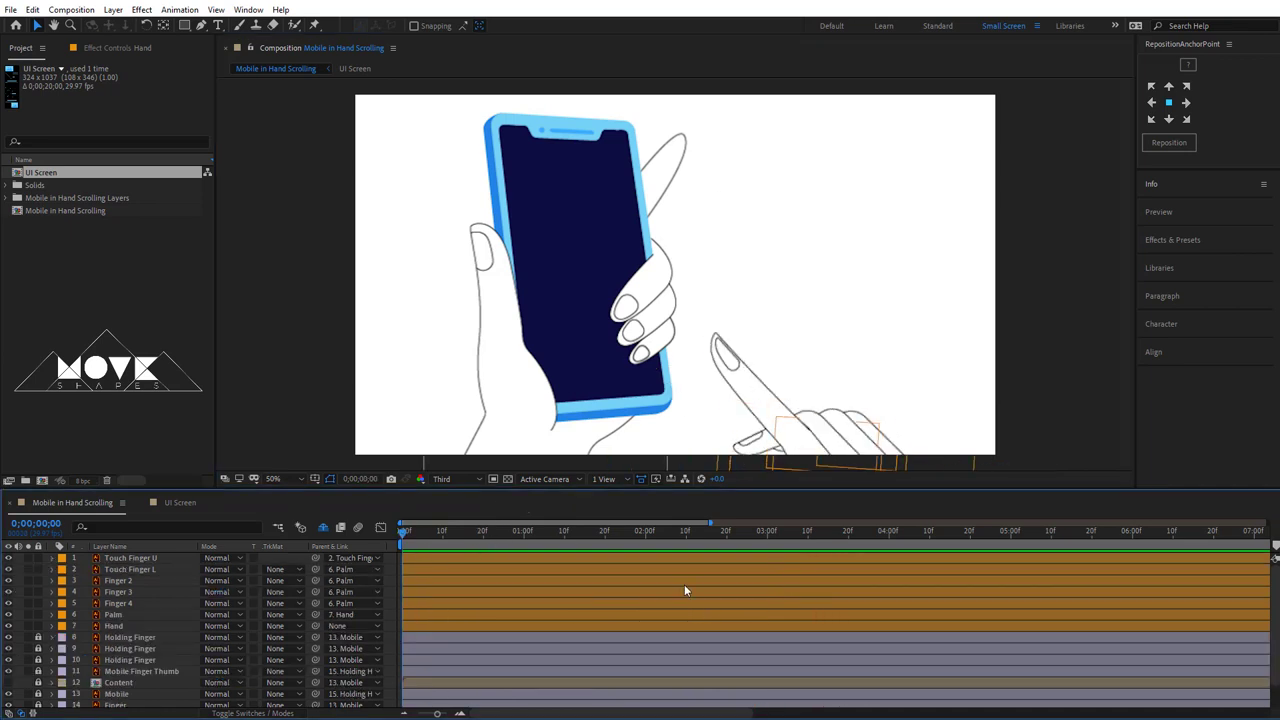
left_click_drag(406, 541, 521, 561)
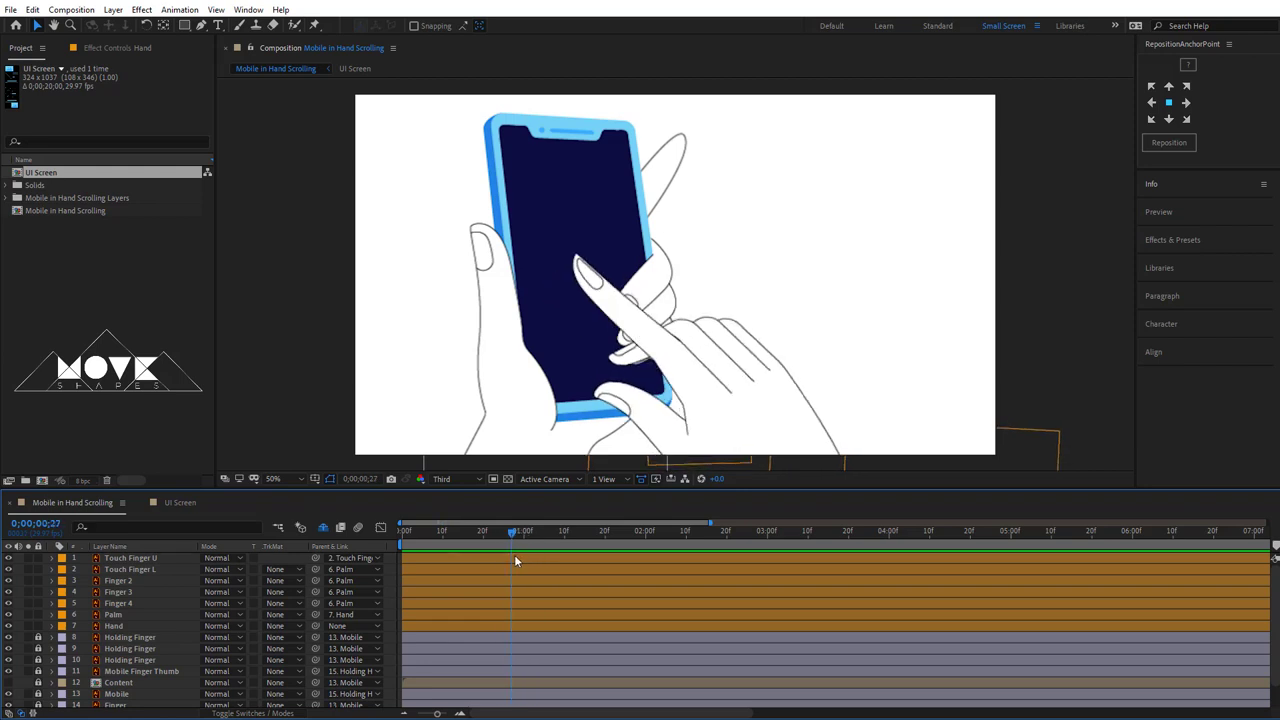
left_click(8, 683)
left_click(117, 683)
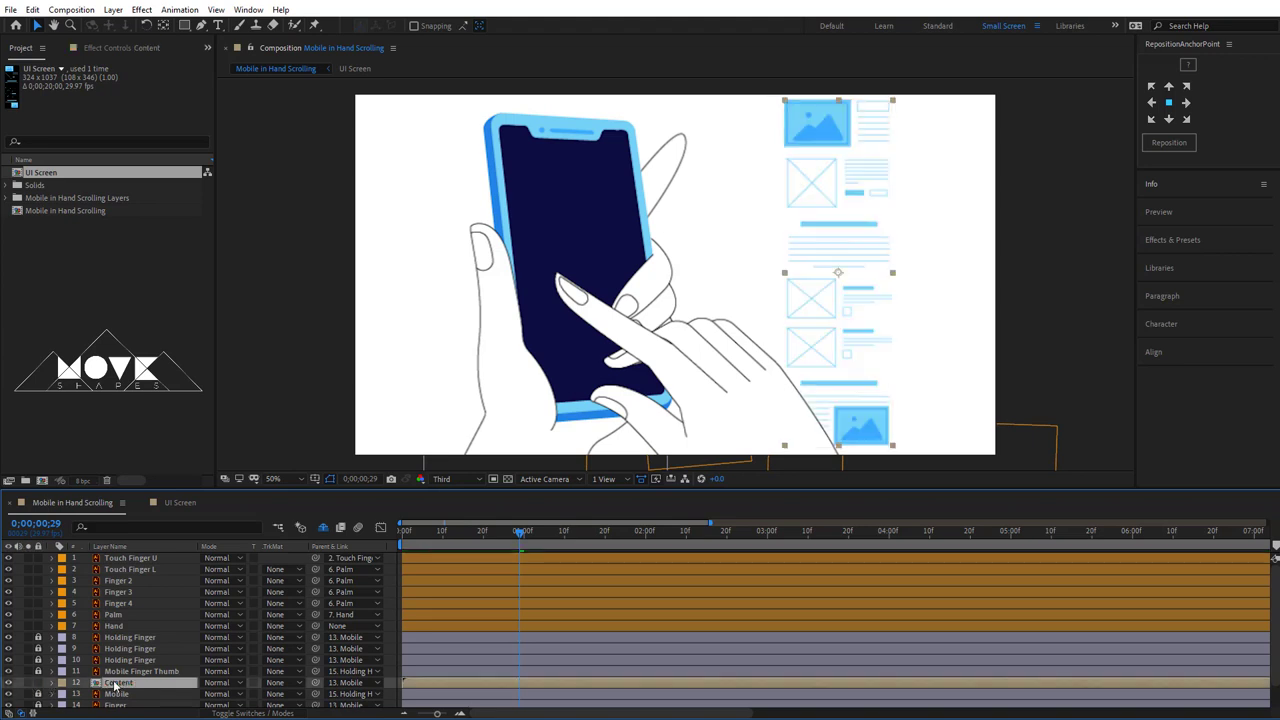
double_click(115, 683)
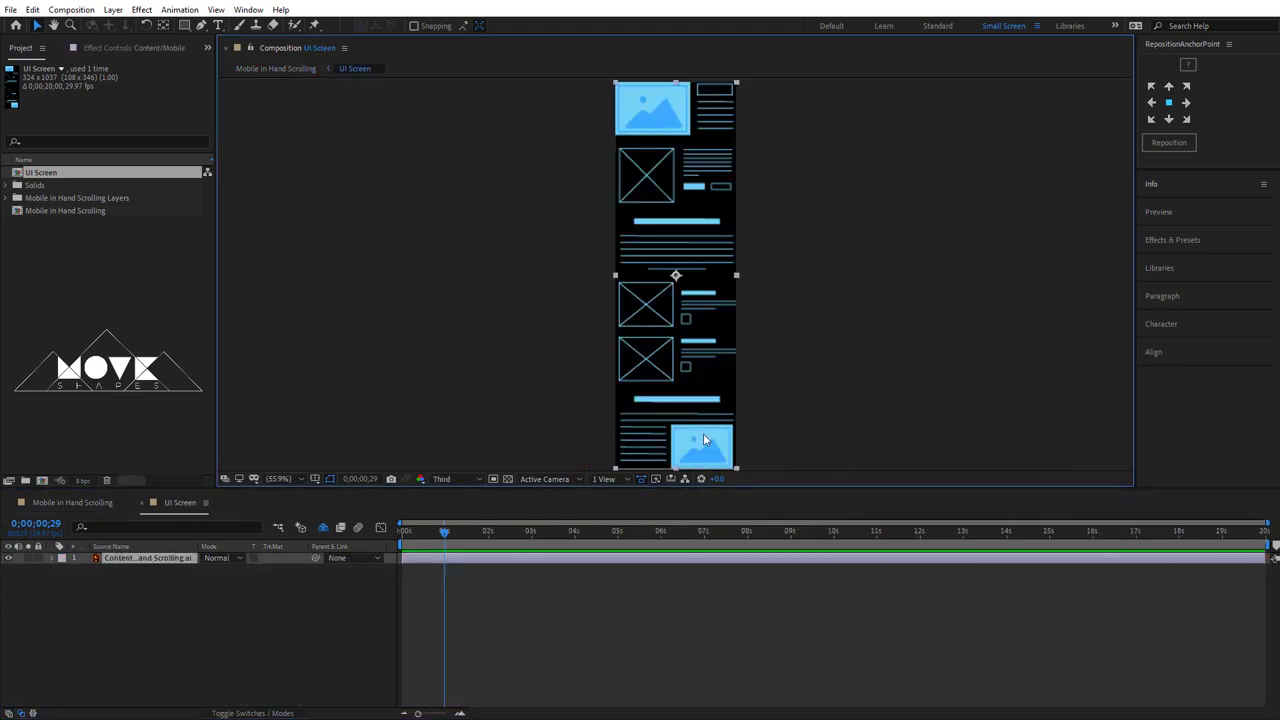
- Duplicate the UI content layer and move the copy straight down below the original
left_click(34, 10)
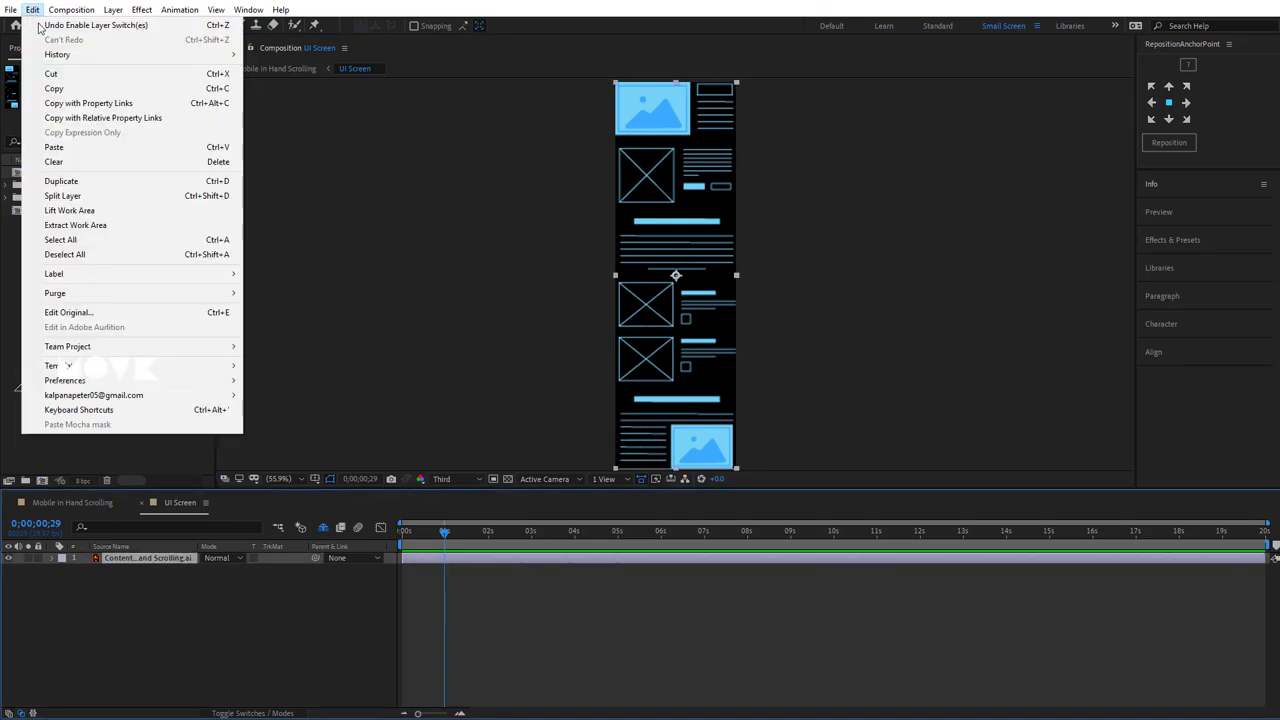
left_click(60, 184)
key("comma")
key("comma")
key("comma")
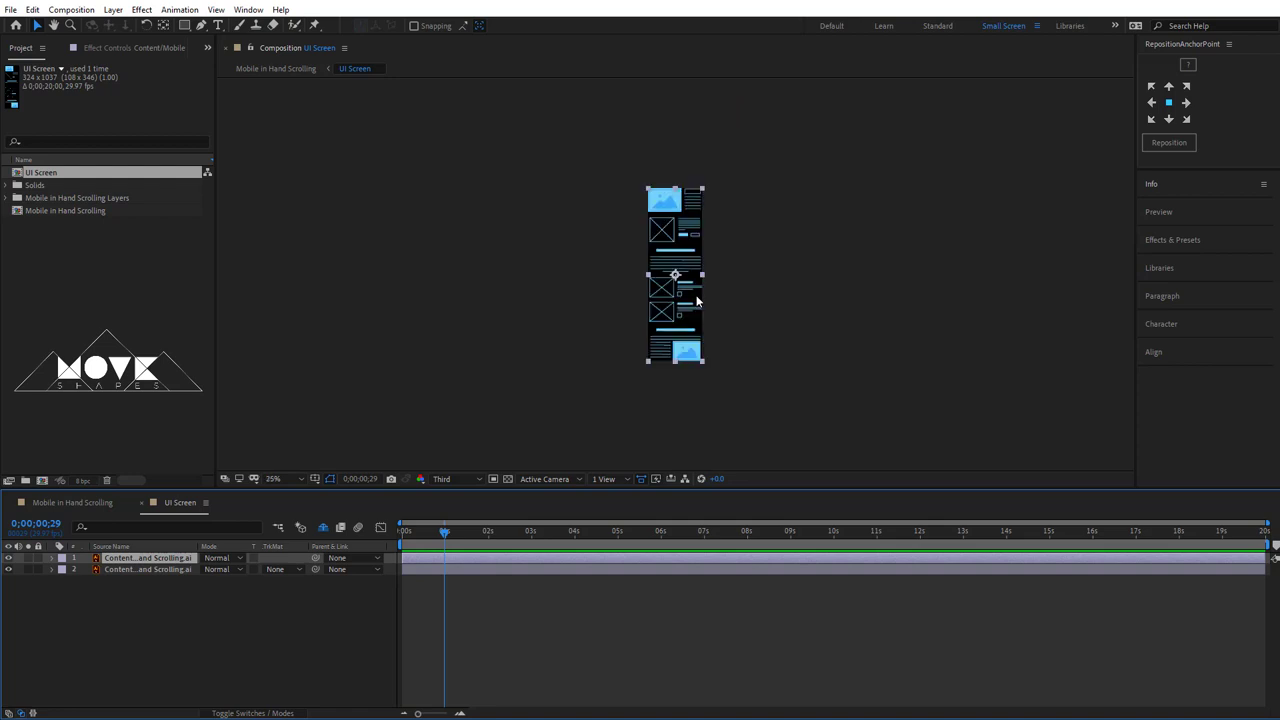
left_click(674, 207)
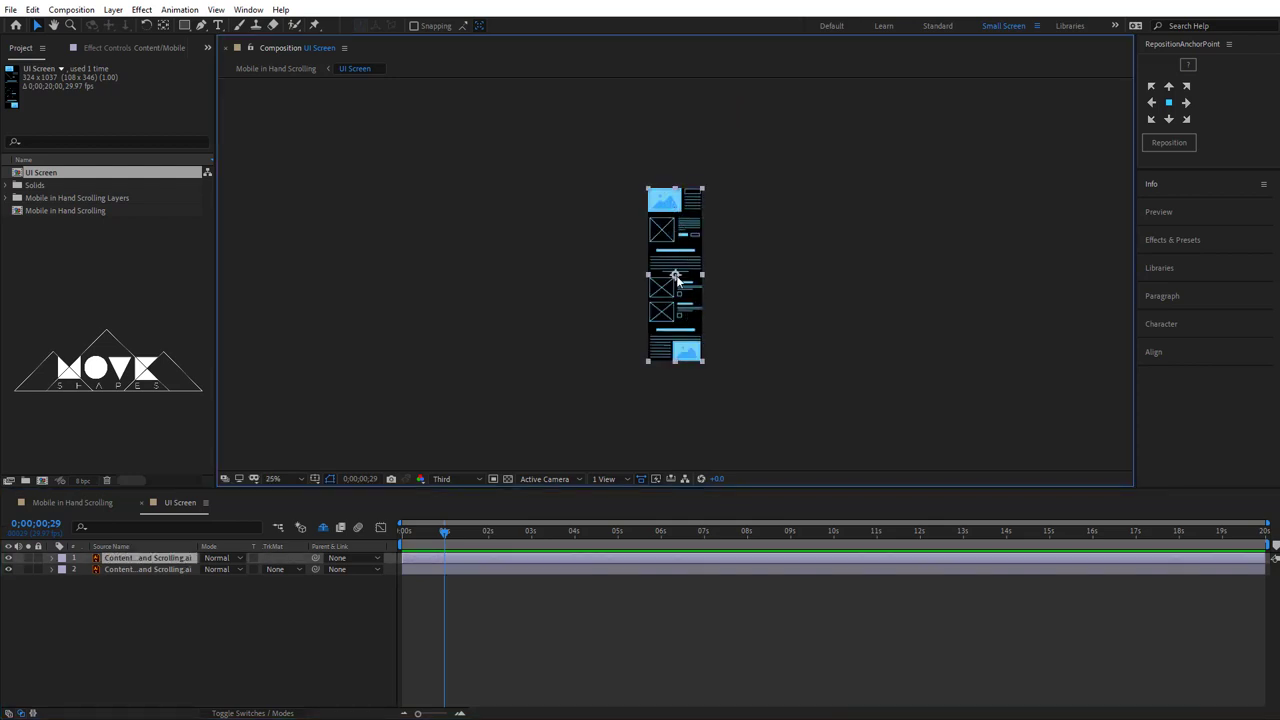
left_click_drag(677, 283, 690, 450)
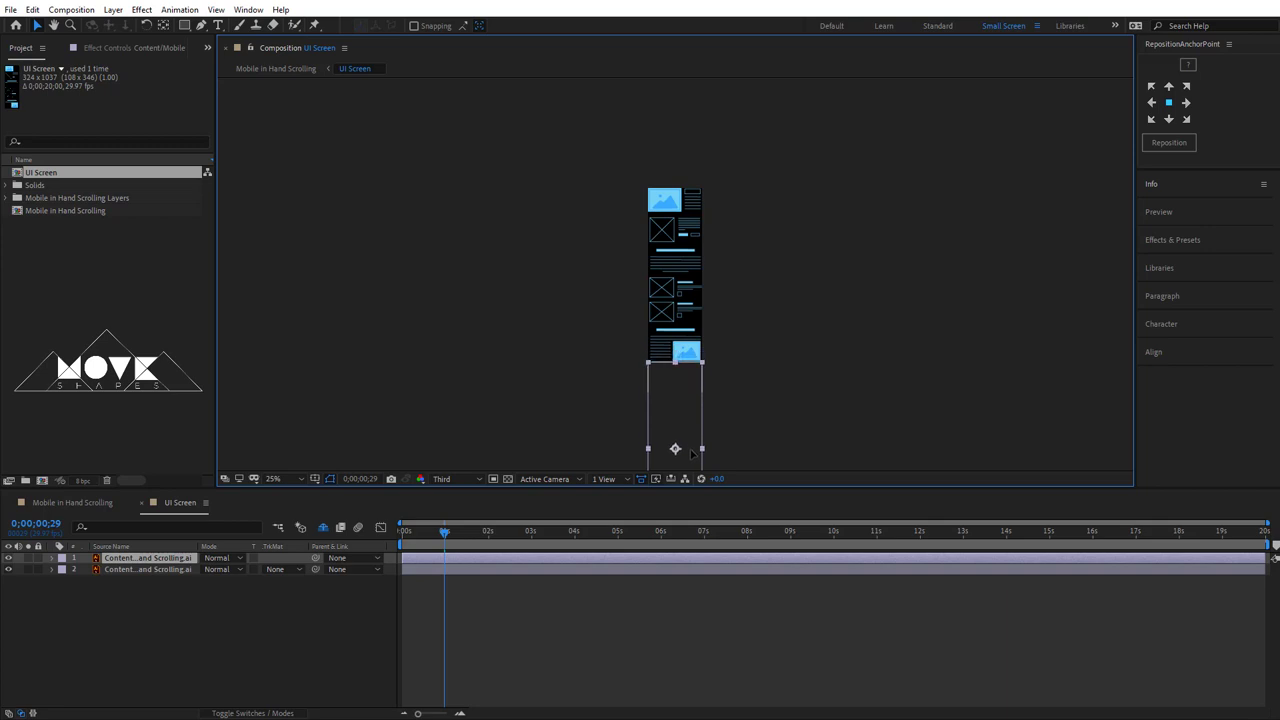
left_click(784, 393)
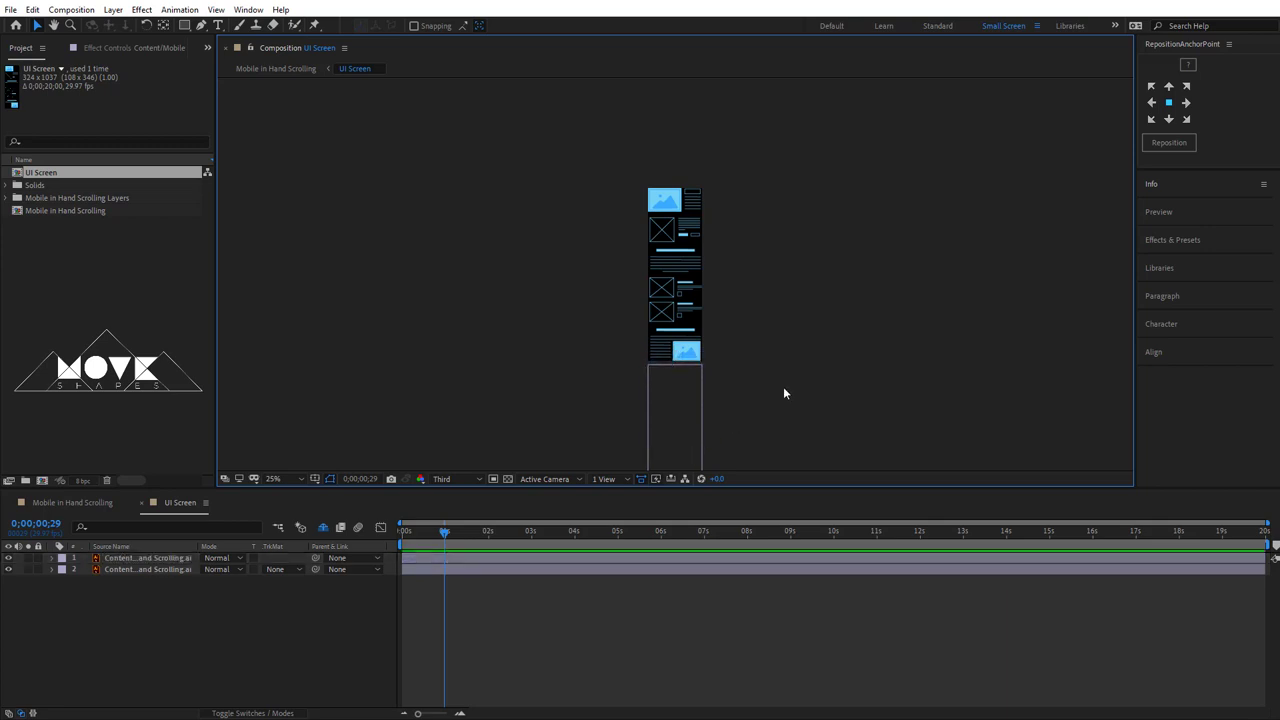
- Parent content layer 1 to content layer 2
left_click(447, 558)
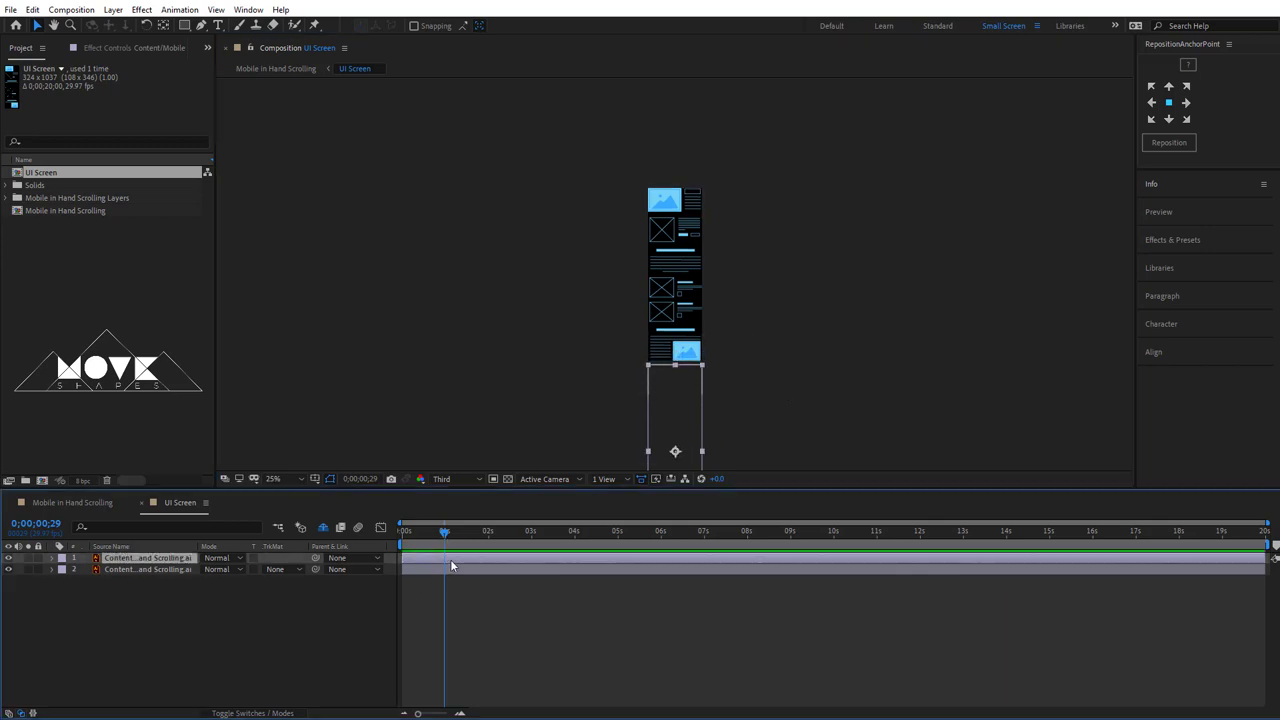
left_click(145, 570)
left_click(150, 558)
left_click(150, 571)
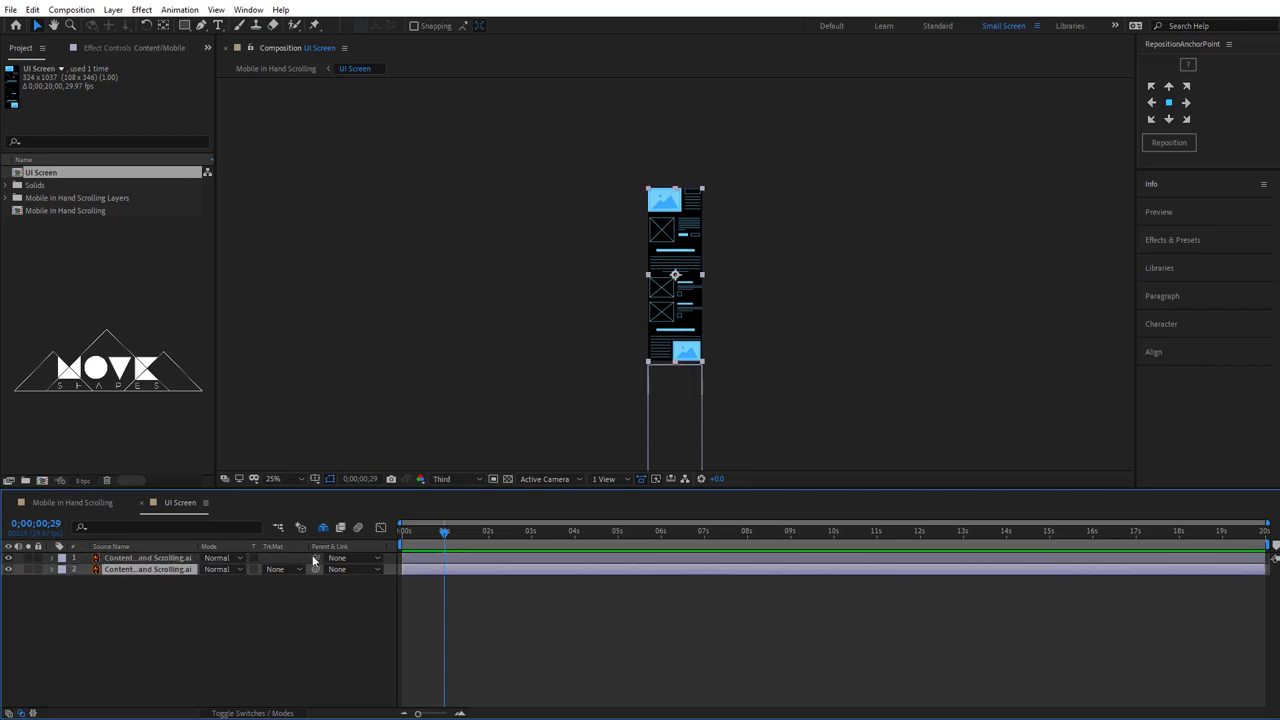
left_click_drag(207, 563, 150, 569)
- Set a starting Position keyframe on layer 2 and return to Mobile in Hand Scrolling
key("p")
left_click(85, 580)
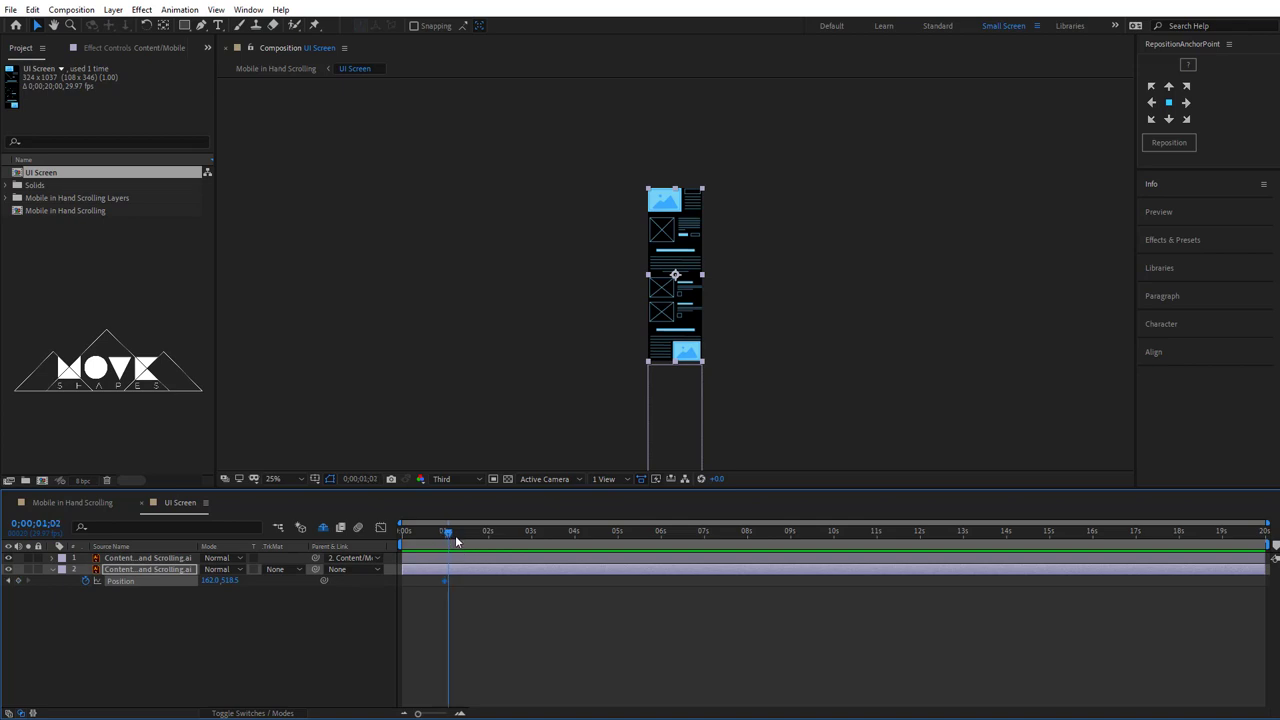
left_click_drag(455, 535, 466, 540)
left_click(72, 502)
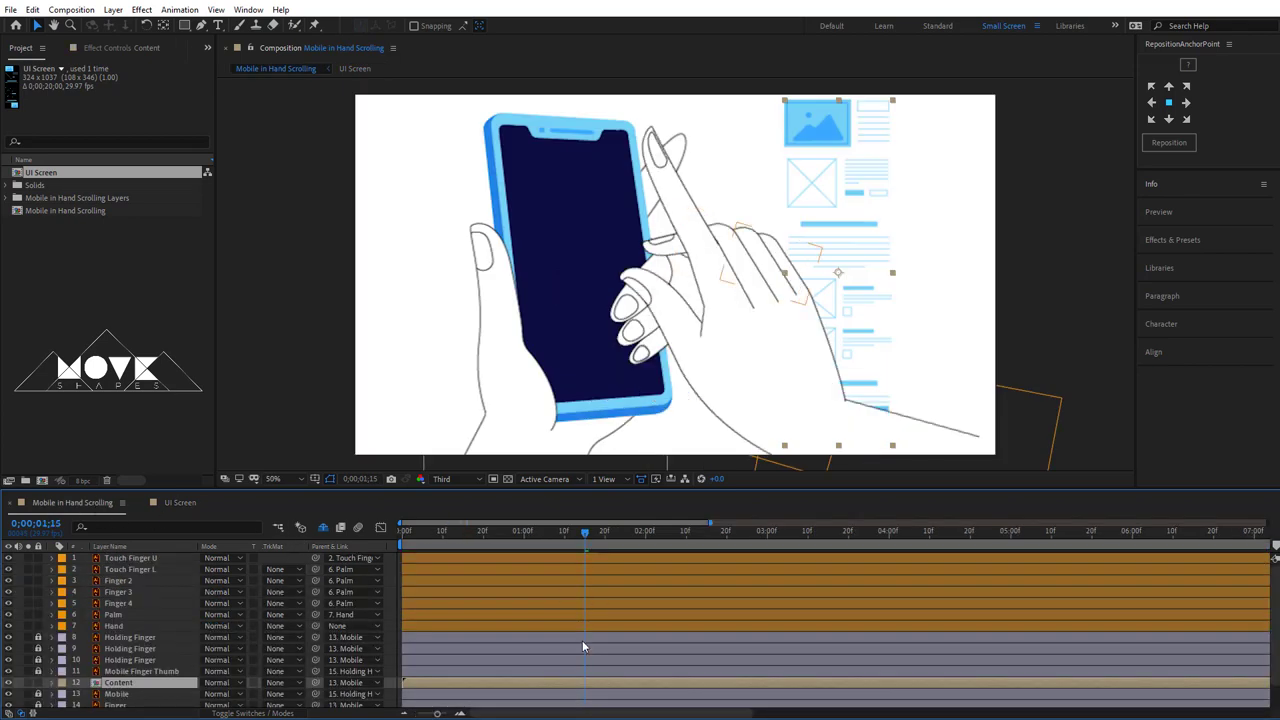
- Show the Hand layer's keyframes, move to the tap at 0;00;01;19, and open UI Screen from Content
left_click(129, 592)
left_click(121, 627)
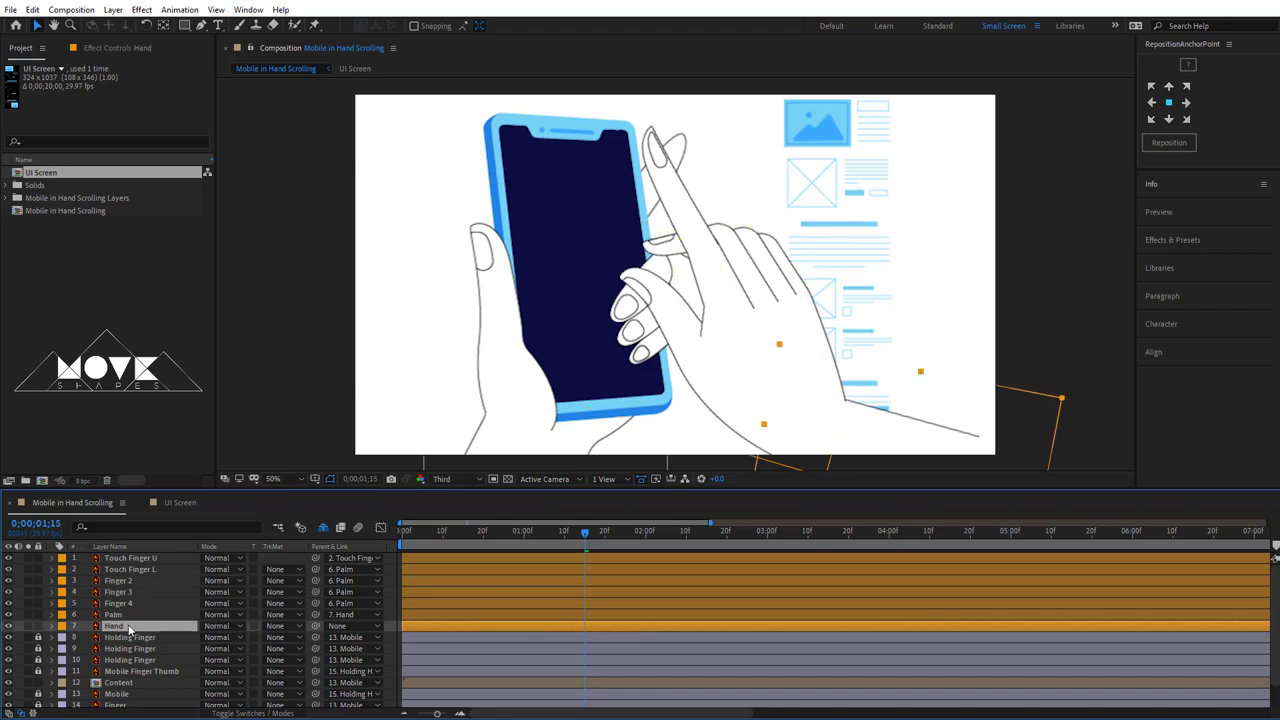
key("u")
left_click_drag(585, 543, 601, 538)
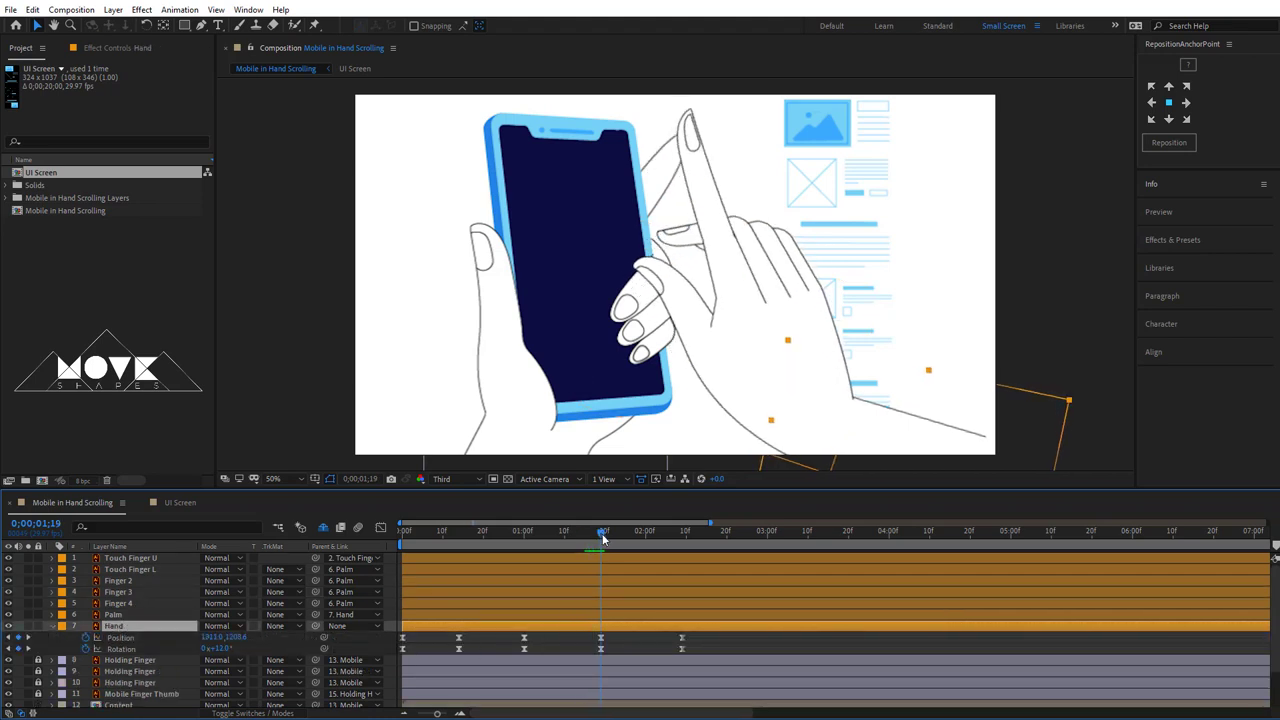
scroll(625, 700, "down", 2)
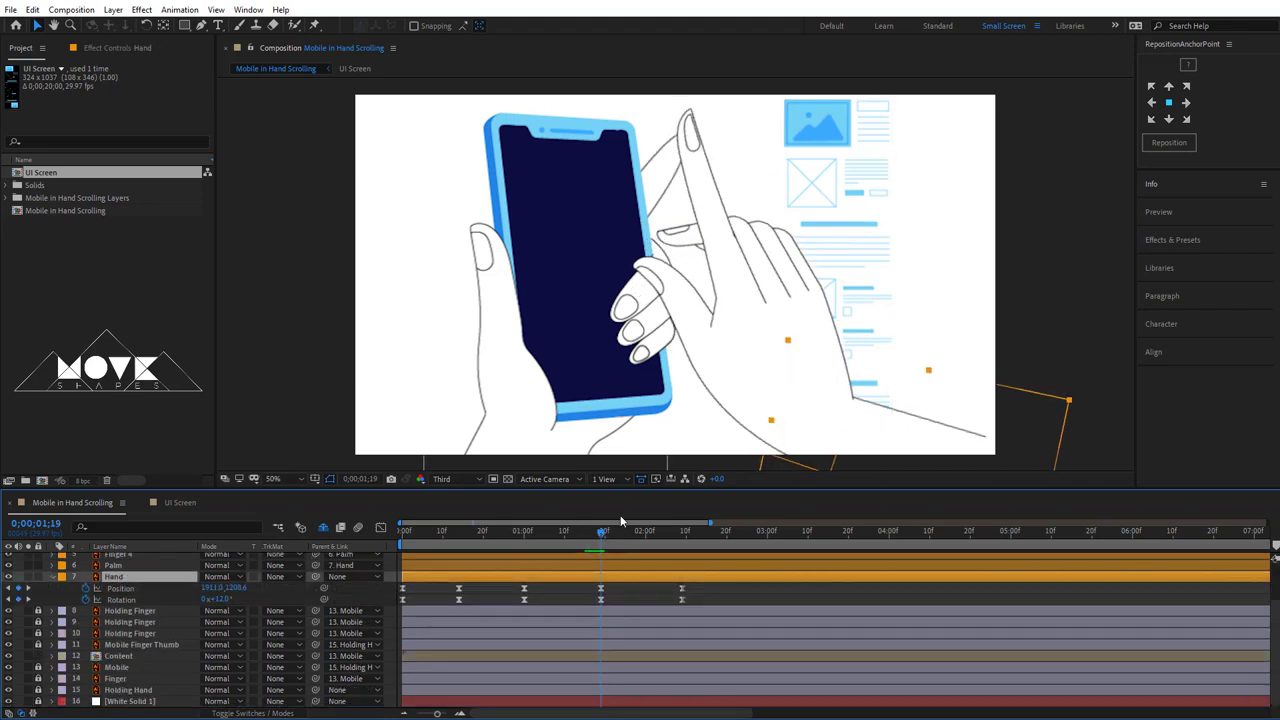
left_click_drag(617, 489, 619, 465)
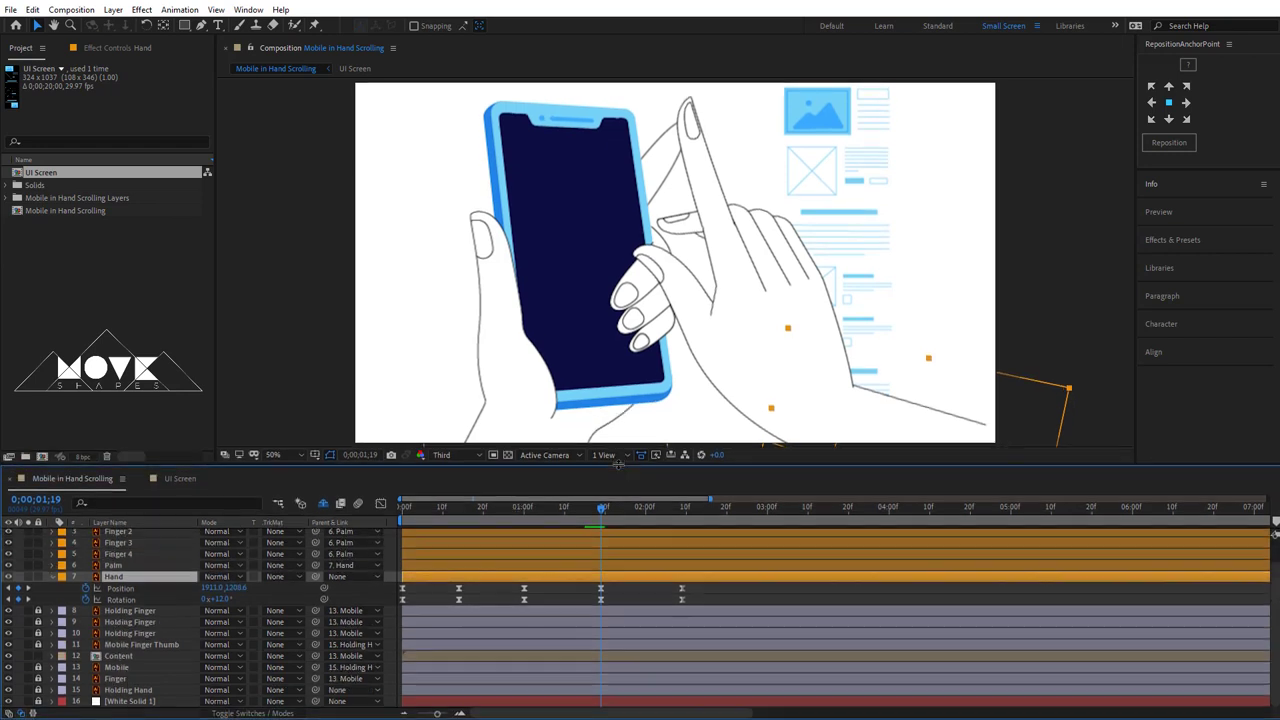
double_click(598, 654)
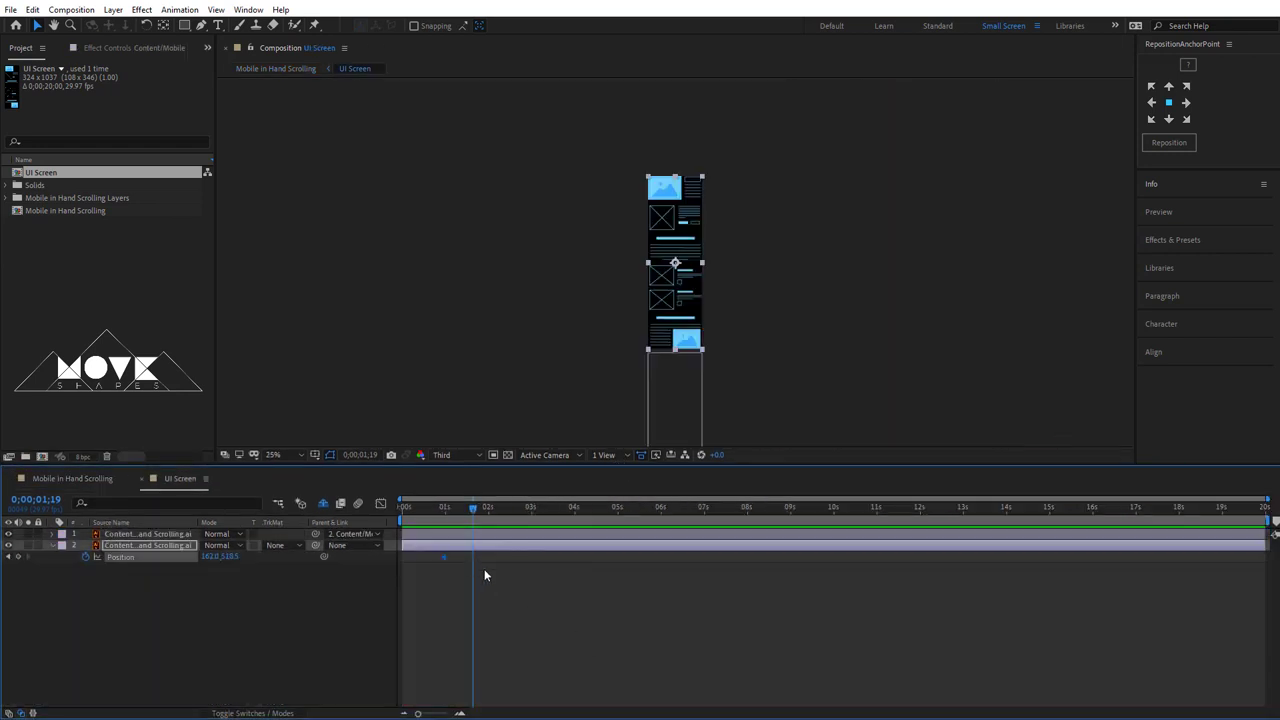
- At 1;19, lower the content's Y Position to add a second keyframe and move the page upward
left_click_drag(431, 713, 437, 714)
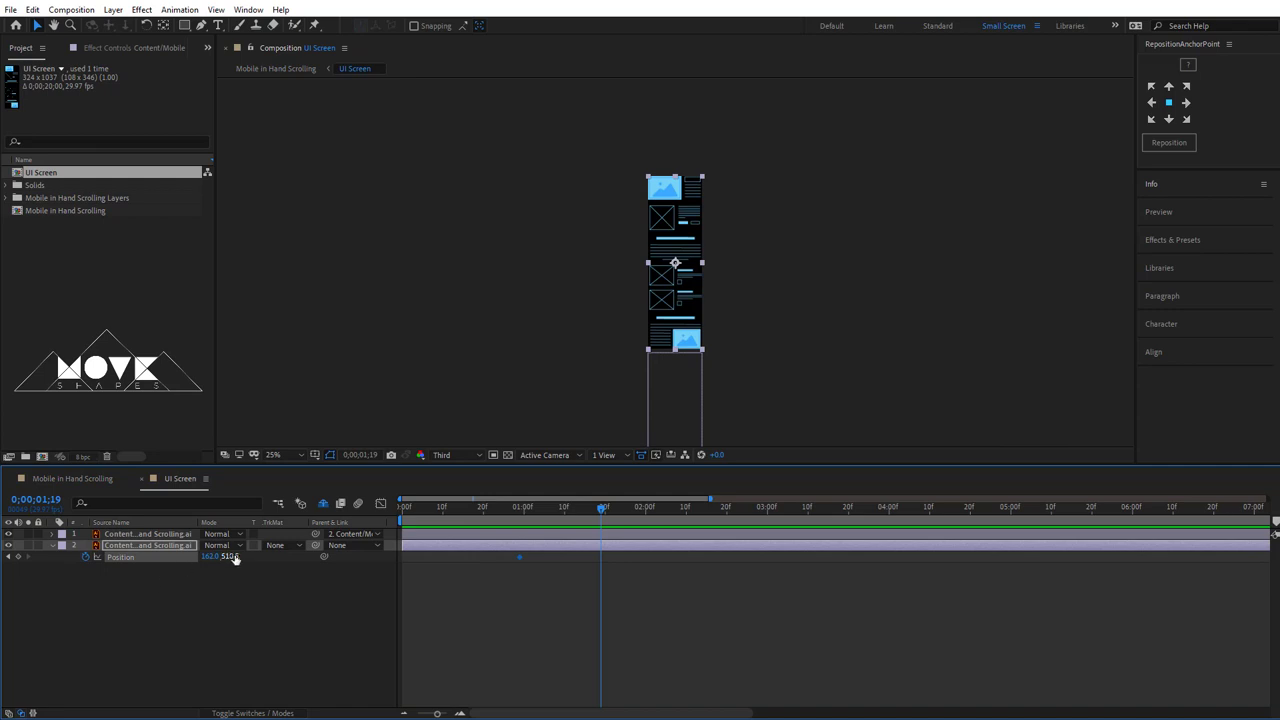
left_click_drag(233, 558, 607, 367)
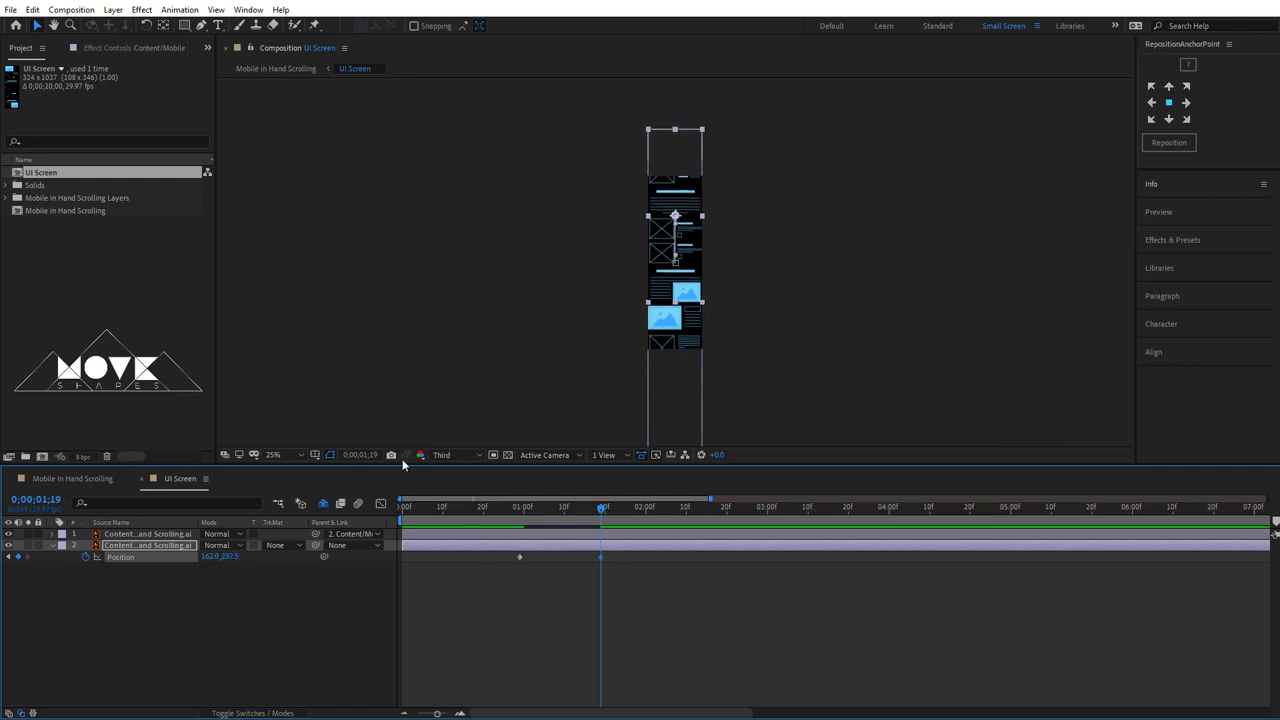
left_click_drag(675, 217, 675, 102)
left_click(844, 225)
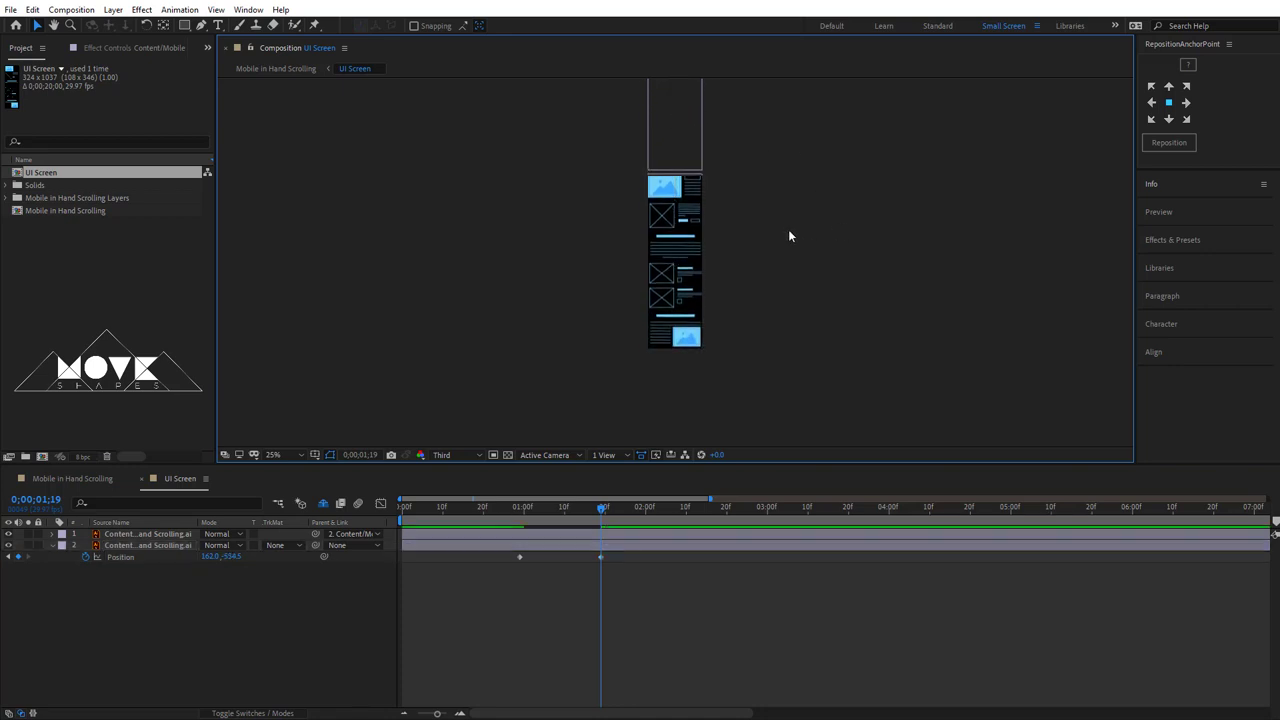
key("period")
left_click_drag(819, 170, 804, 280)
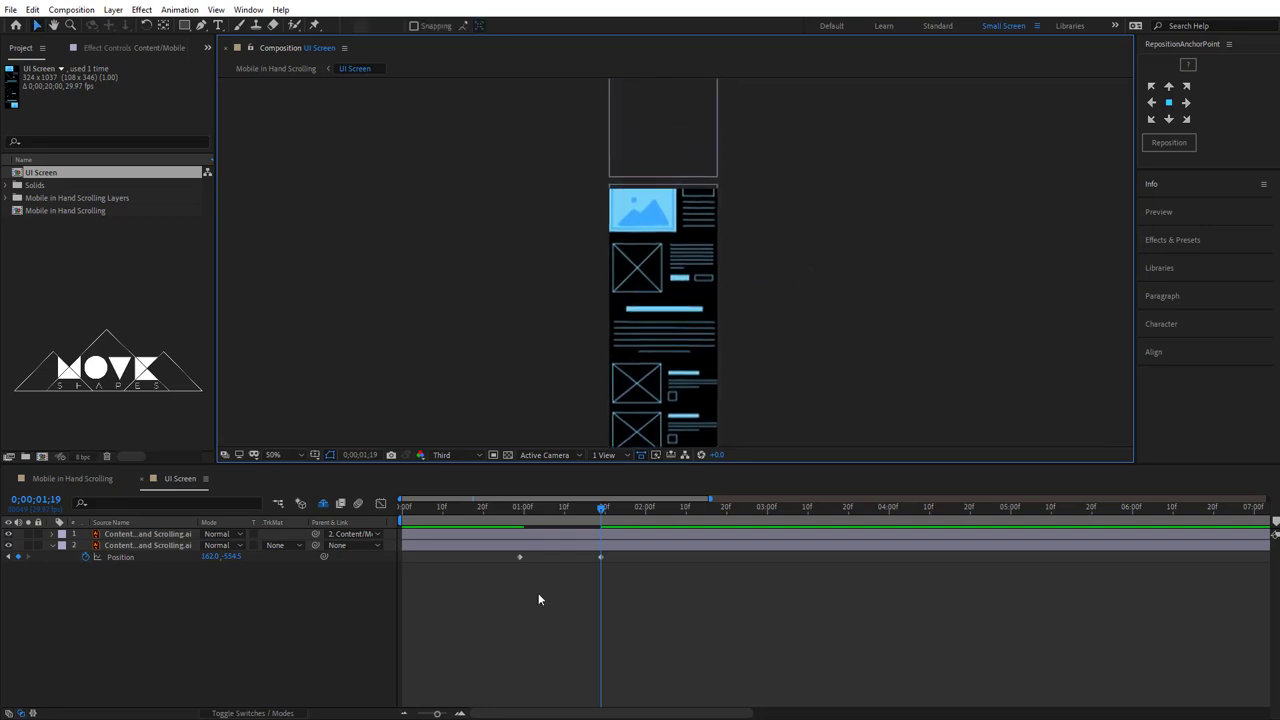
- Check the 0;29 and 1;19 keyframes, nudge the content down slightly, and scrub the scroll motion
left_click(520, 510)
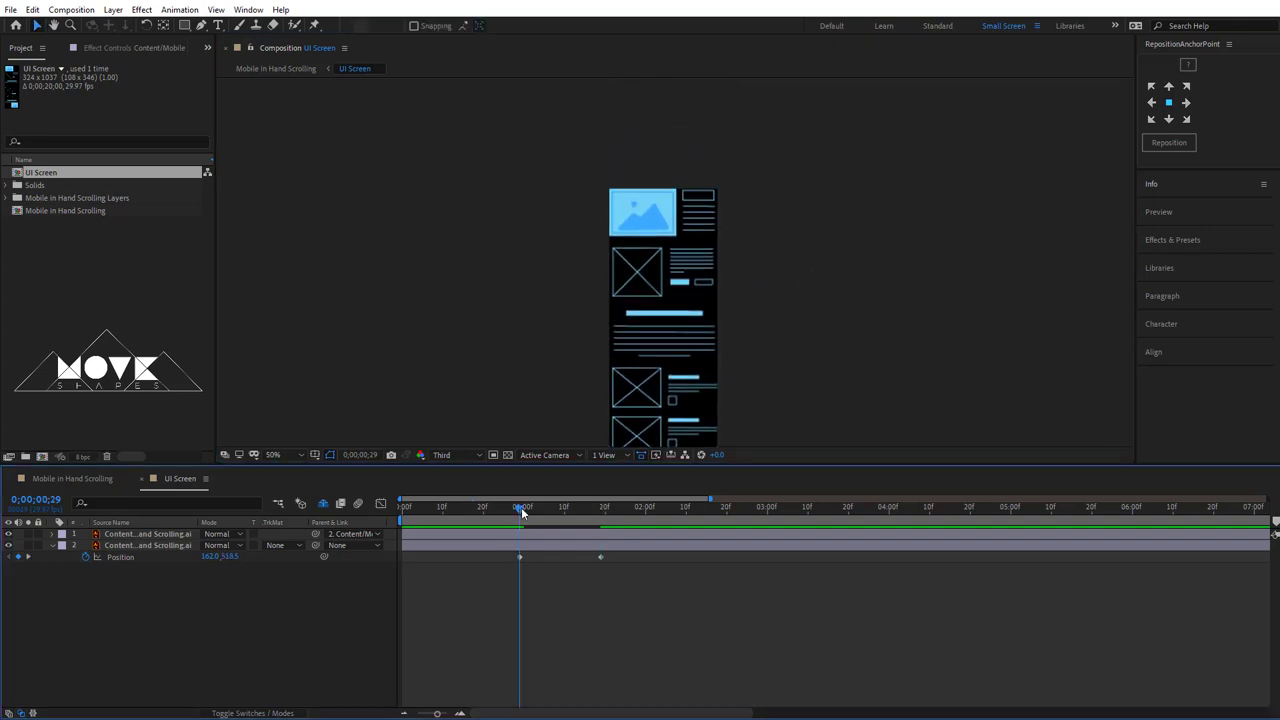
left_click_drag(521, 511, 517, 512)
left_click(29, 557)
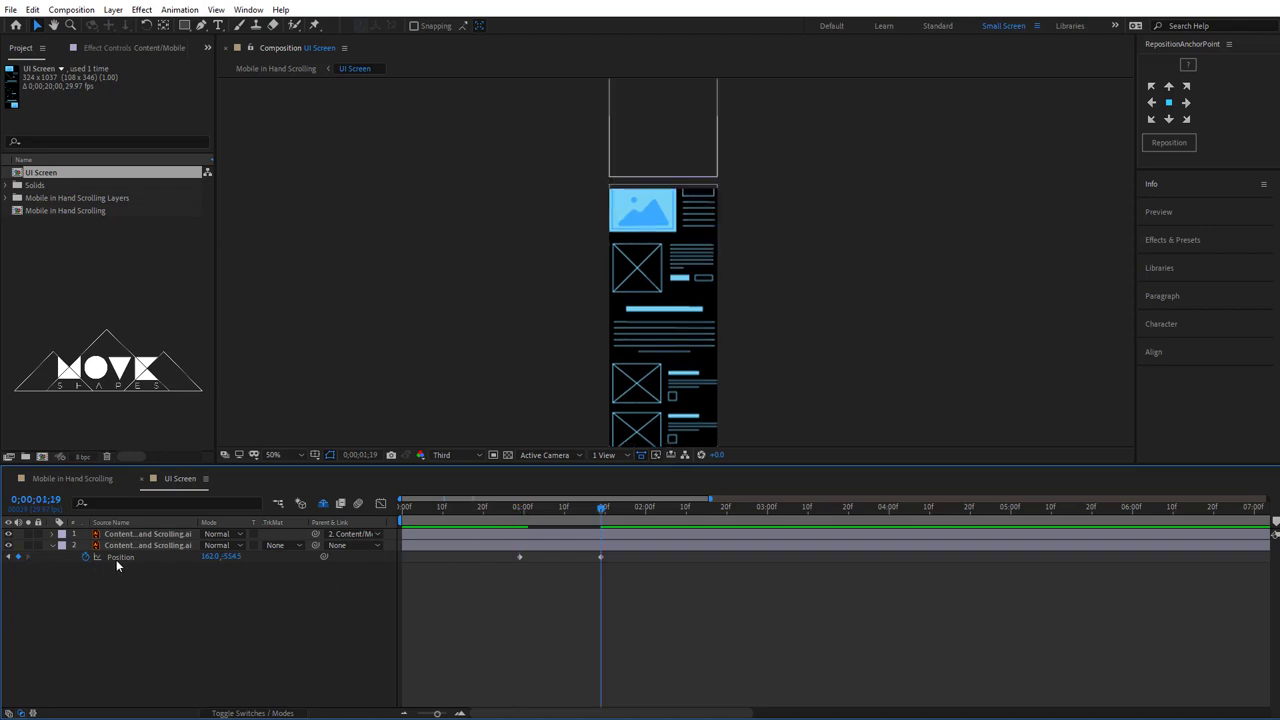
left_click(521, 545)
key("shift+Down")
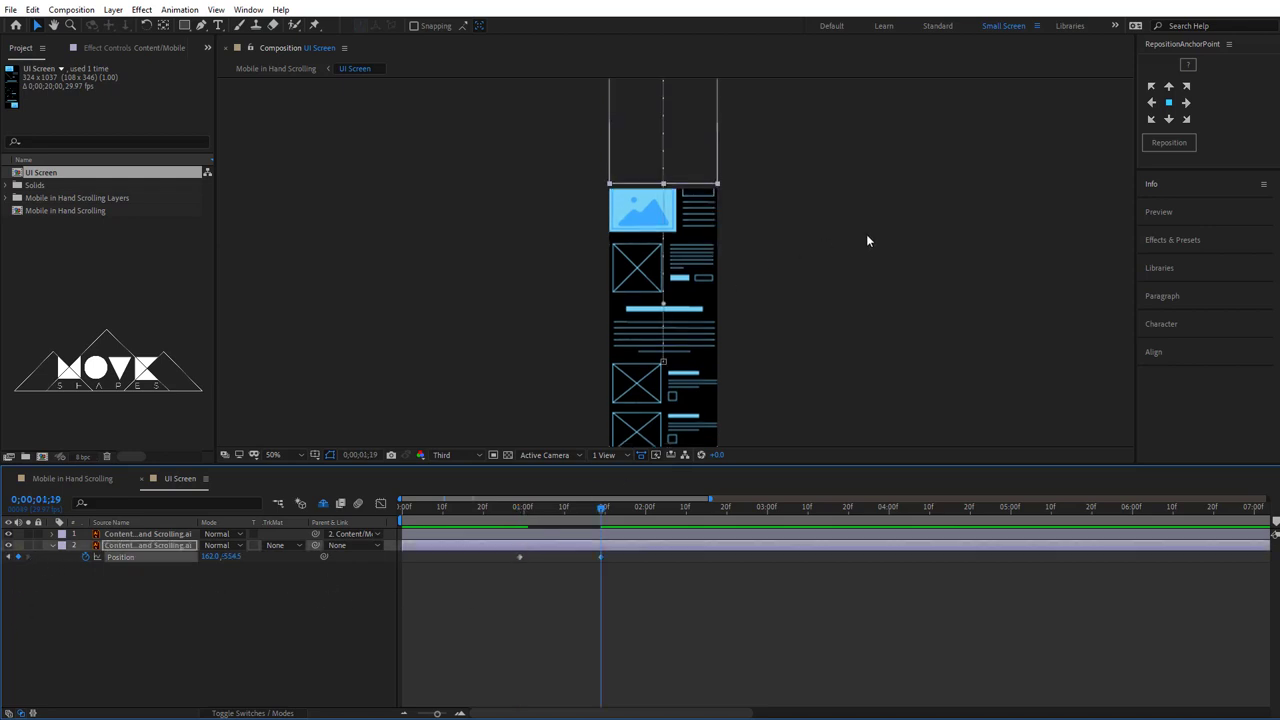
left_click(649, 621)
left_click_drag(540, 508, 629, 508)
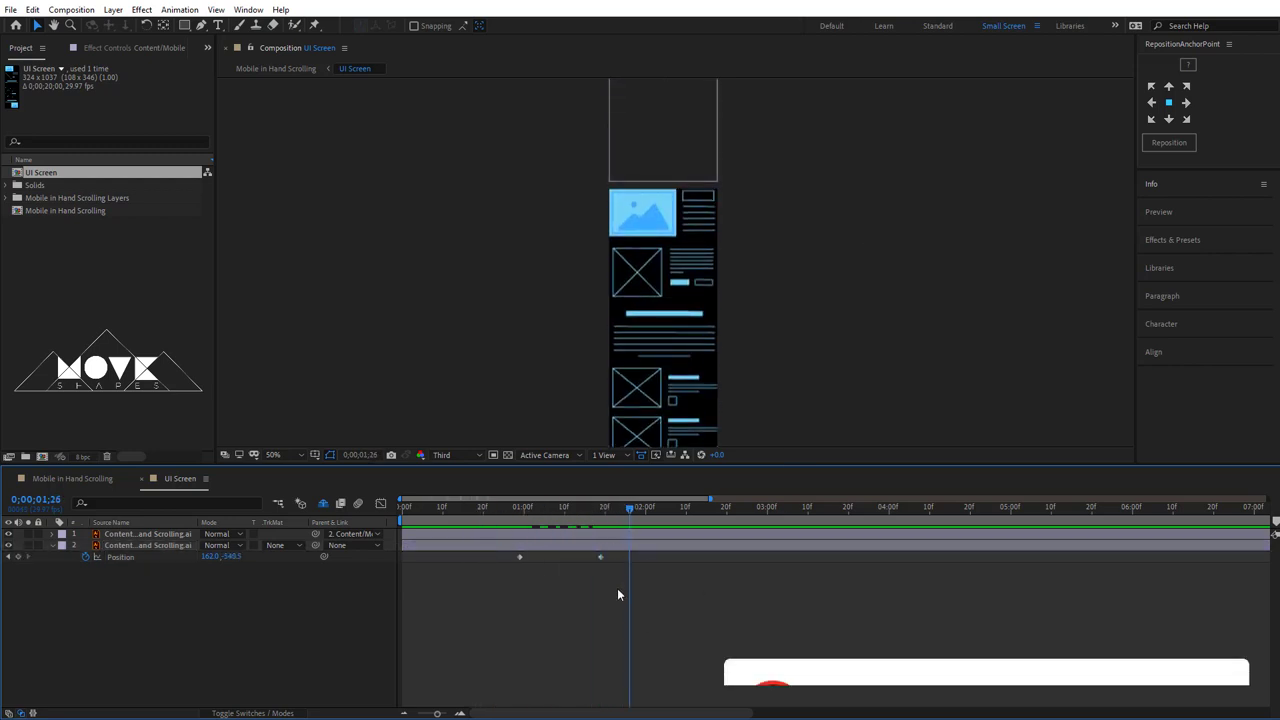
left_click_drag(482, 512, 521, 524)
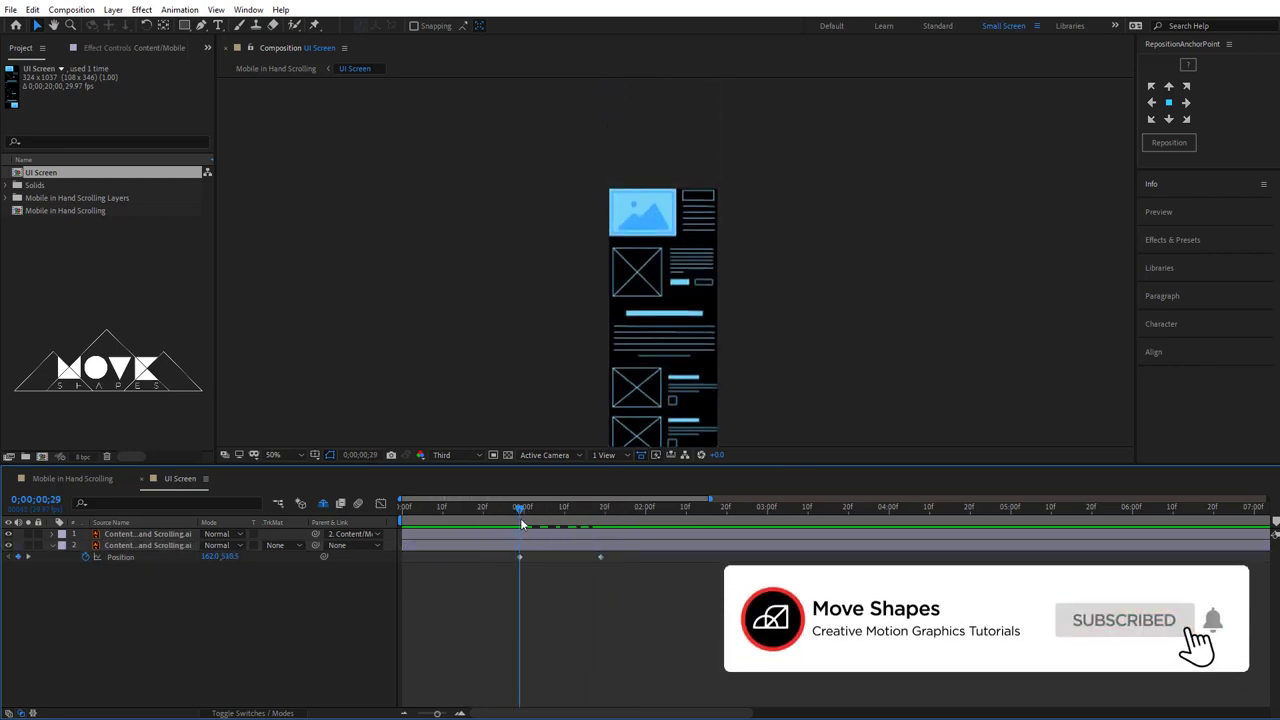
- Apply Keyframe Assistant > Easy Ease to the content's two Position scroll keyframes
left_click(500, 545)
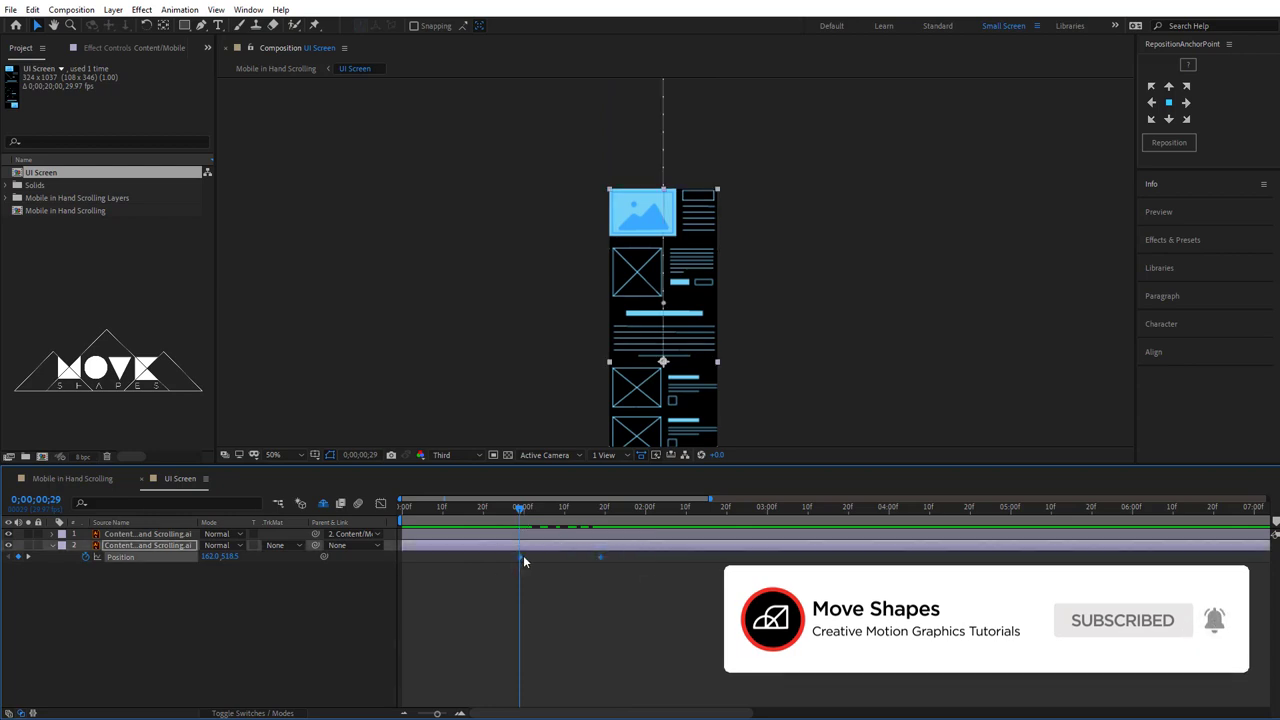
right_click(521, 556)
mouse_move(600, 718)
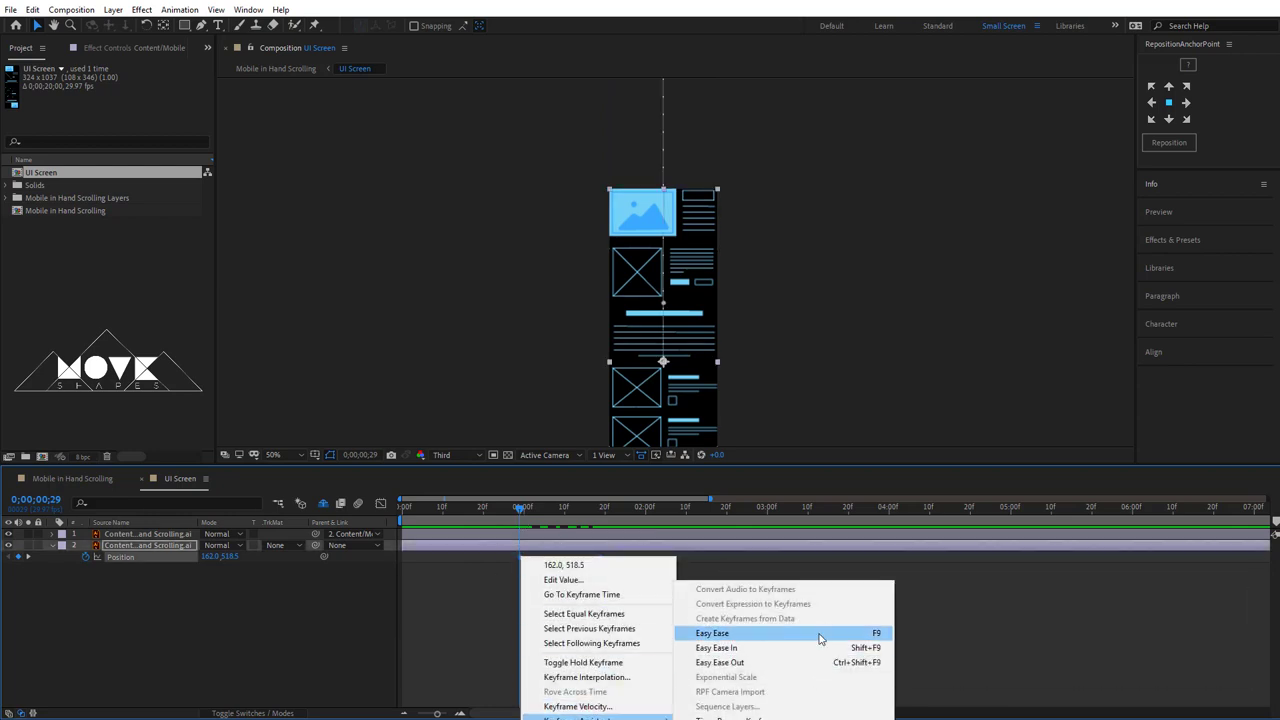
left_click(819, 634)
- Reshape the speed graph into an early fast peak and return to Mobile in Hand Scrolling
key("shift+F3")
left_click_drag(595, 684, 561, 676)
left_click(380, 503)
left_click(551, 613)
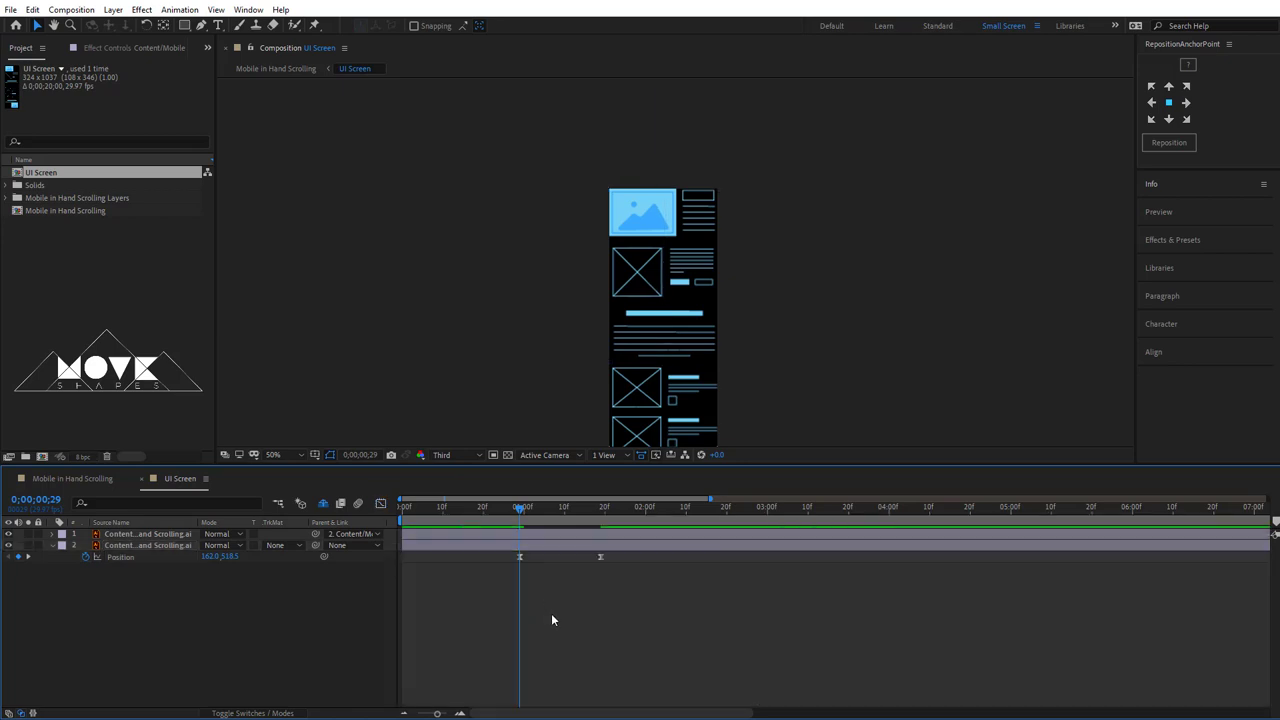
left_click(72, 478)
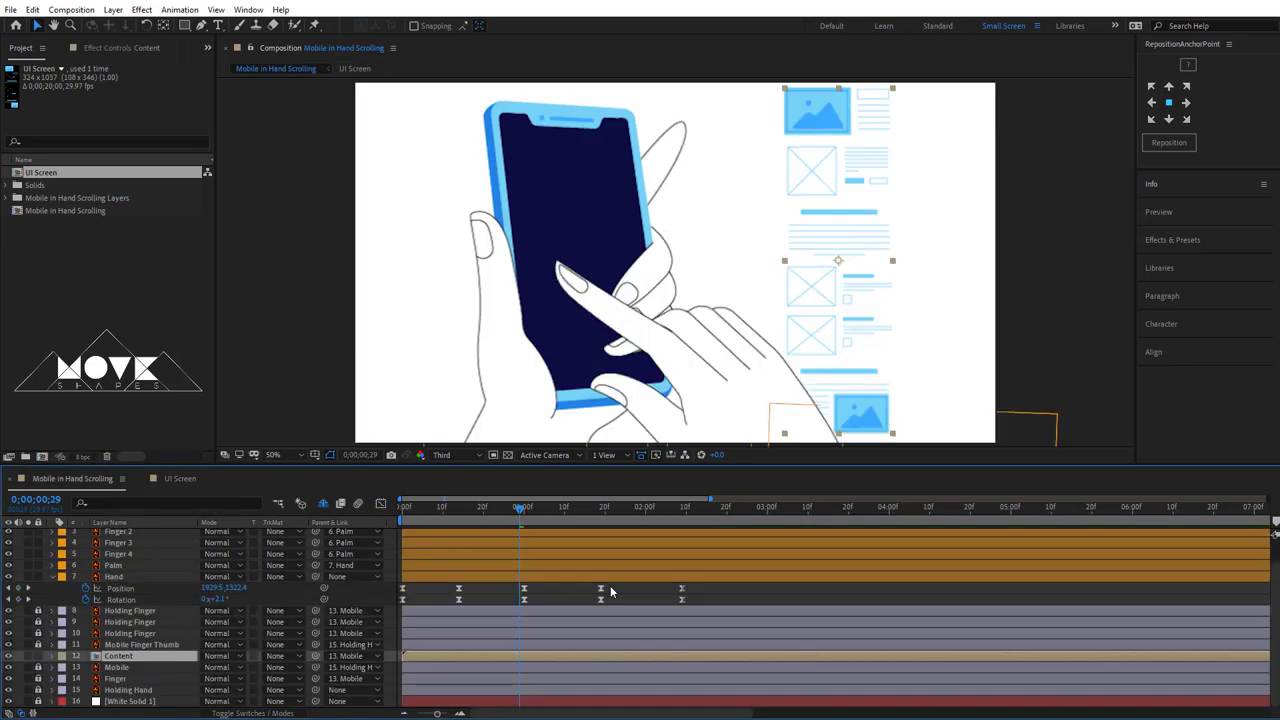
left_click(505, 510)
key("space")
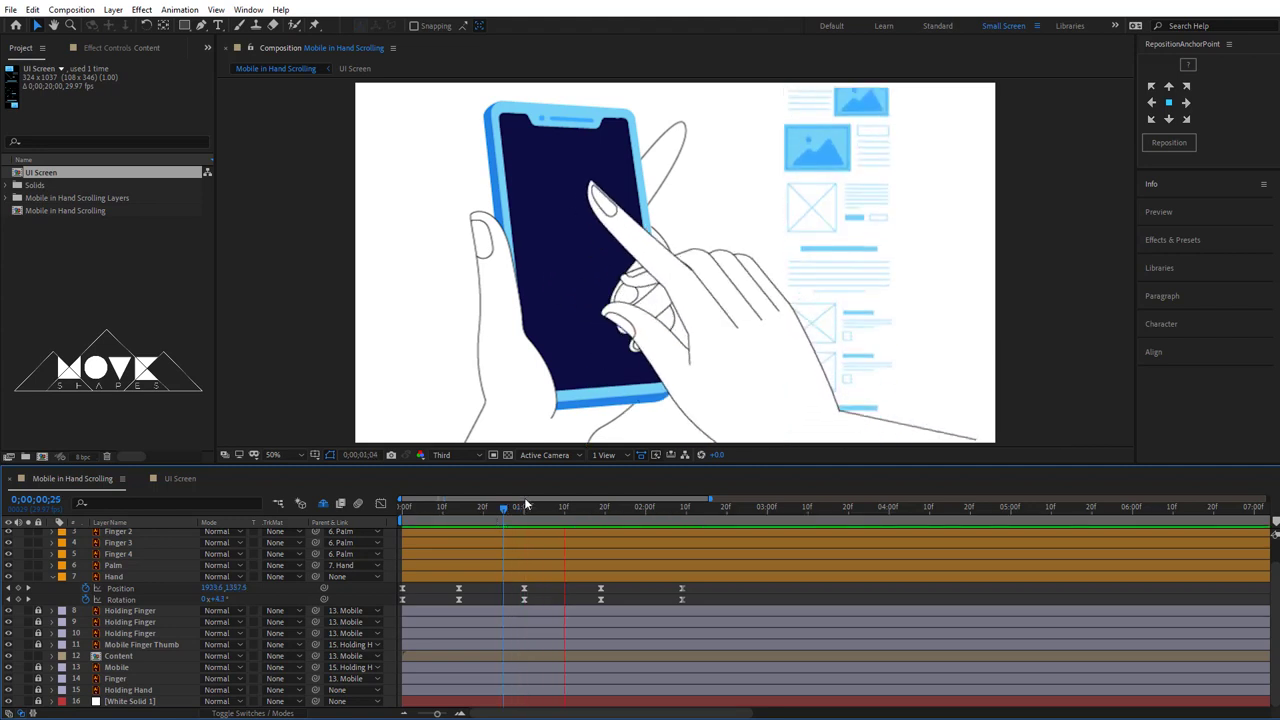
mouse_move(525, 501)
left_mouse_down()
mouse_move(527, 535)
mouse_move(490, 542)
mouse_move(586, 521)
left_mouse_up()
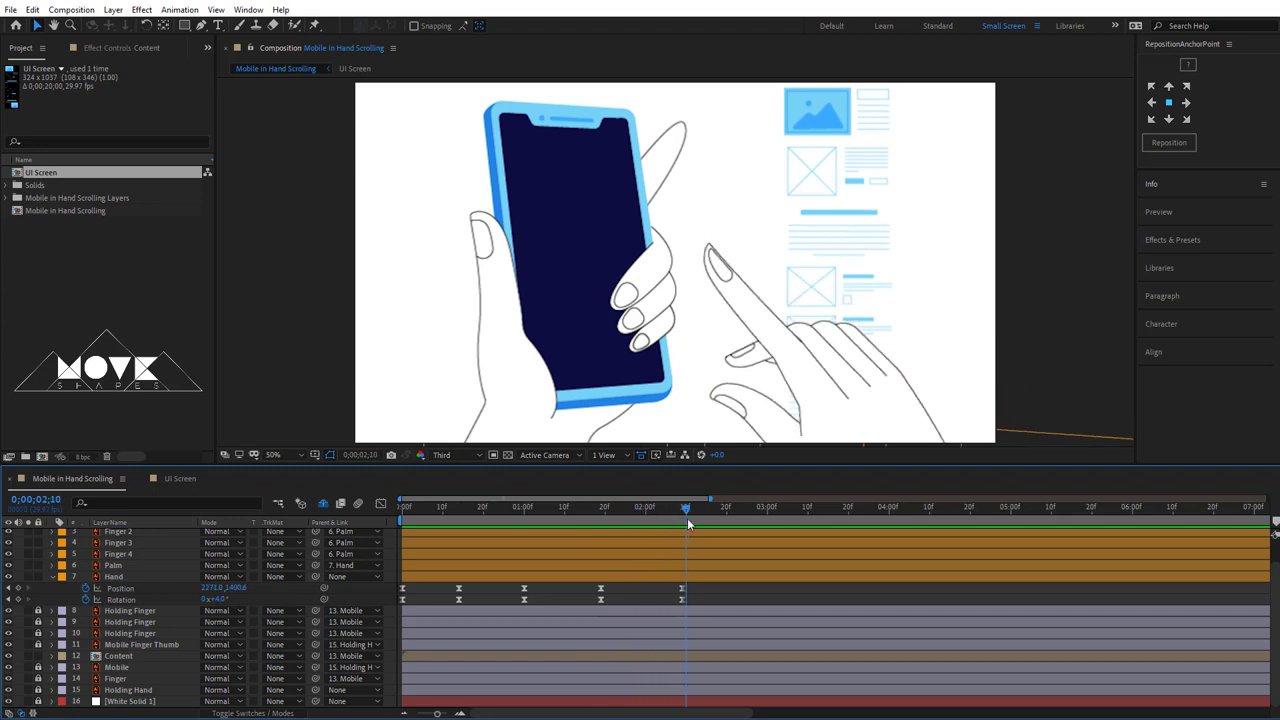
left_click_drag(586, 516, 688, 518)
left_click(428, 656)
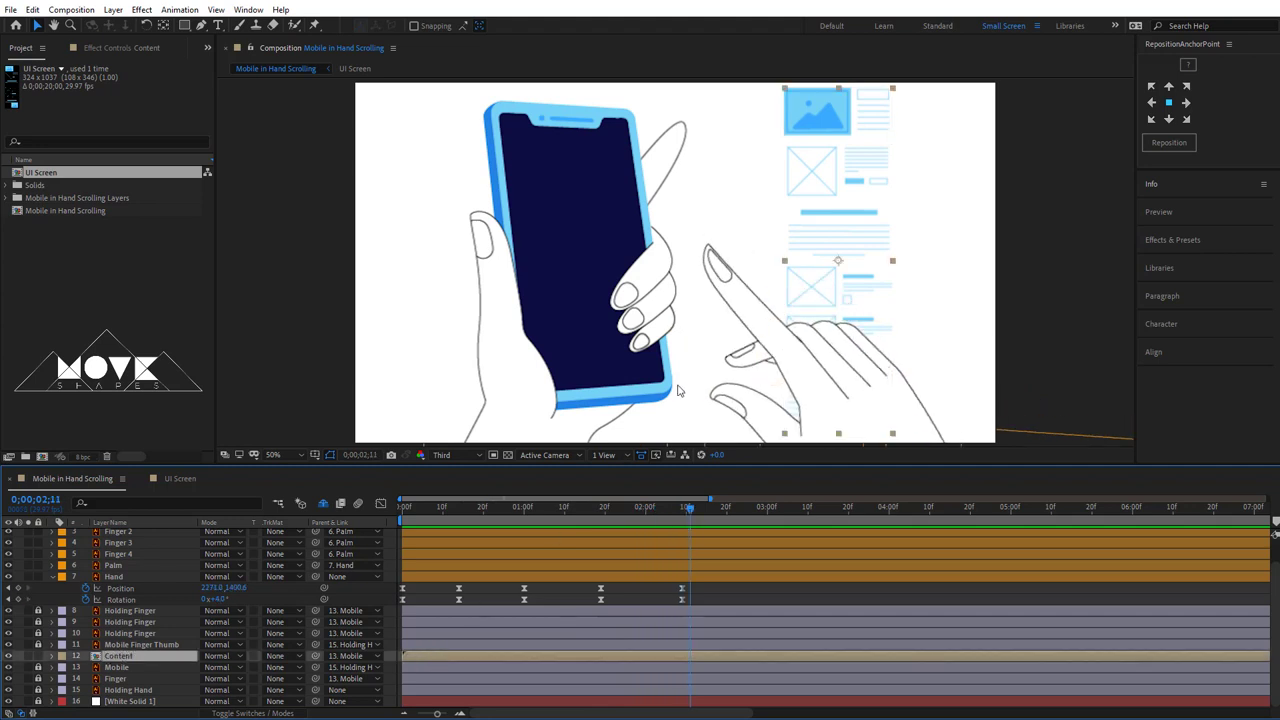
left_click(121, 50)
- Add a Corner Pin effect to Content and move the UI content over the phone screen
right_click(121, 178)
mouse_move(186, 340)
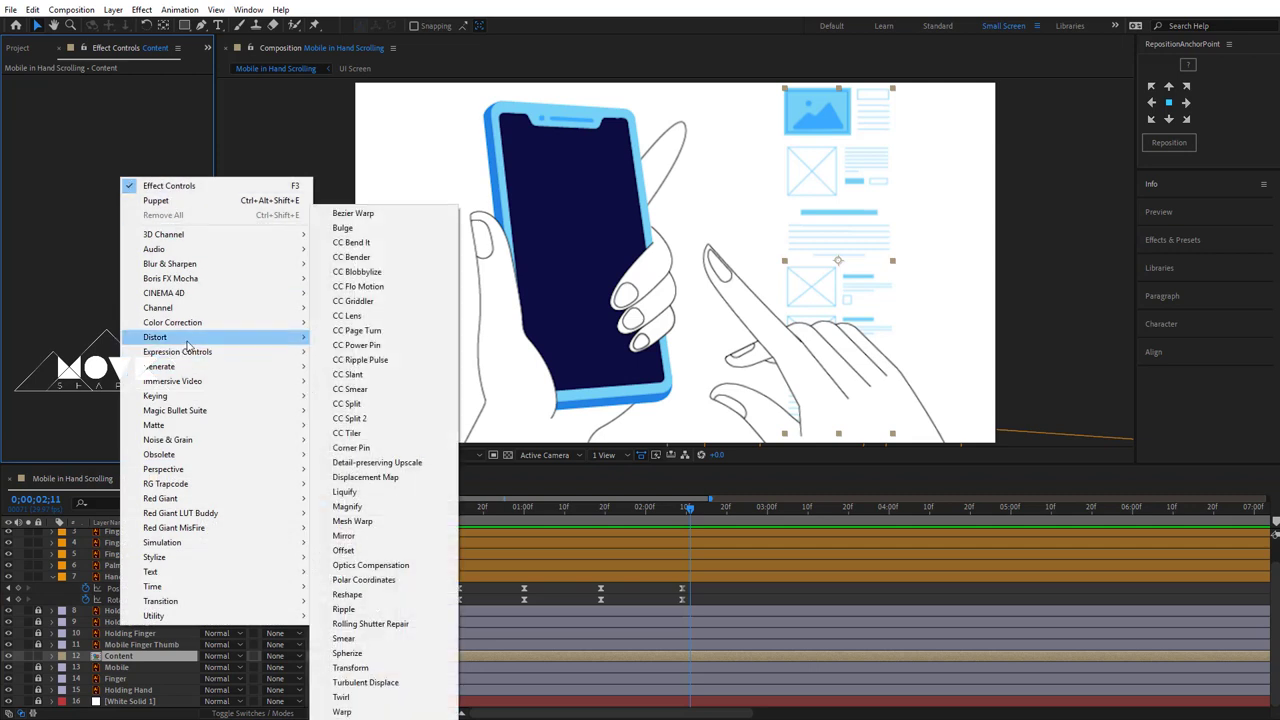
left_click(351, 447)
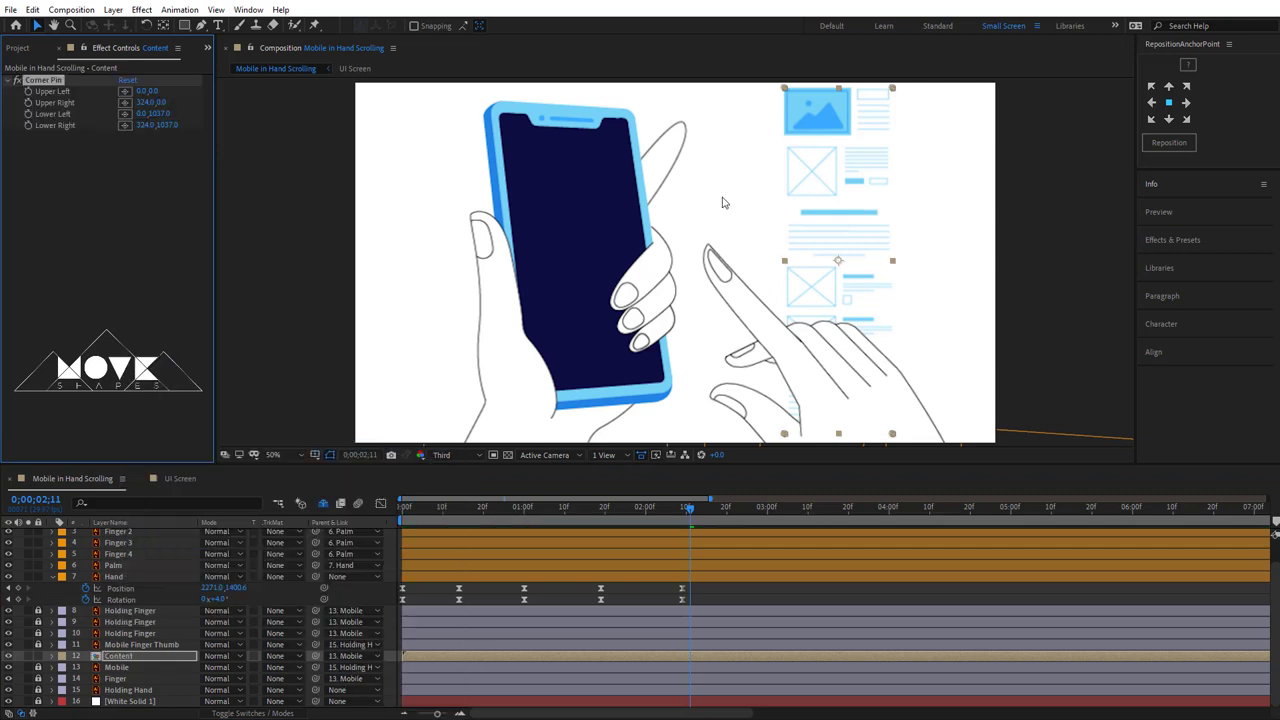
left_click_drag(840, 262, 566, 305)
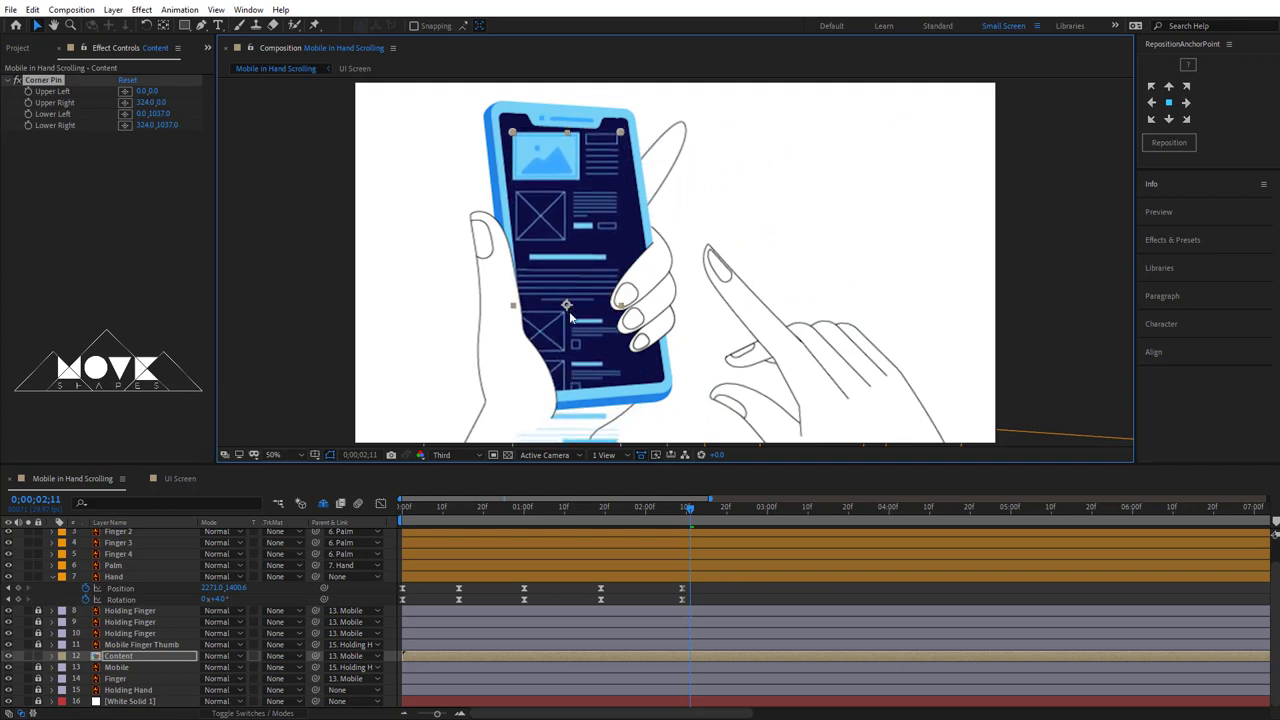
left_click_drag(656, 375, 643, 349)
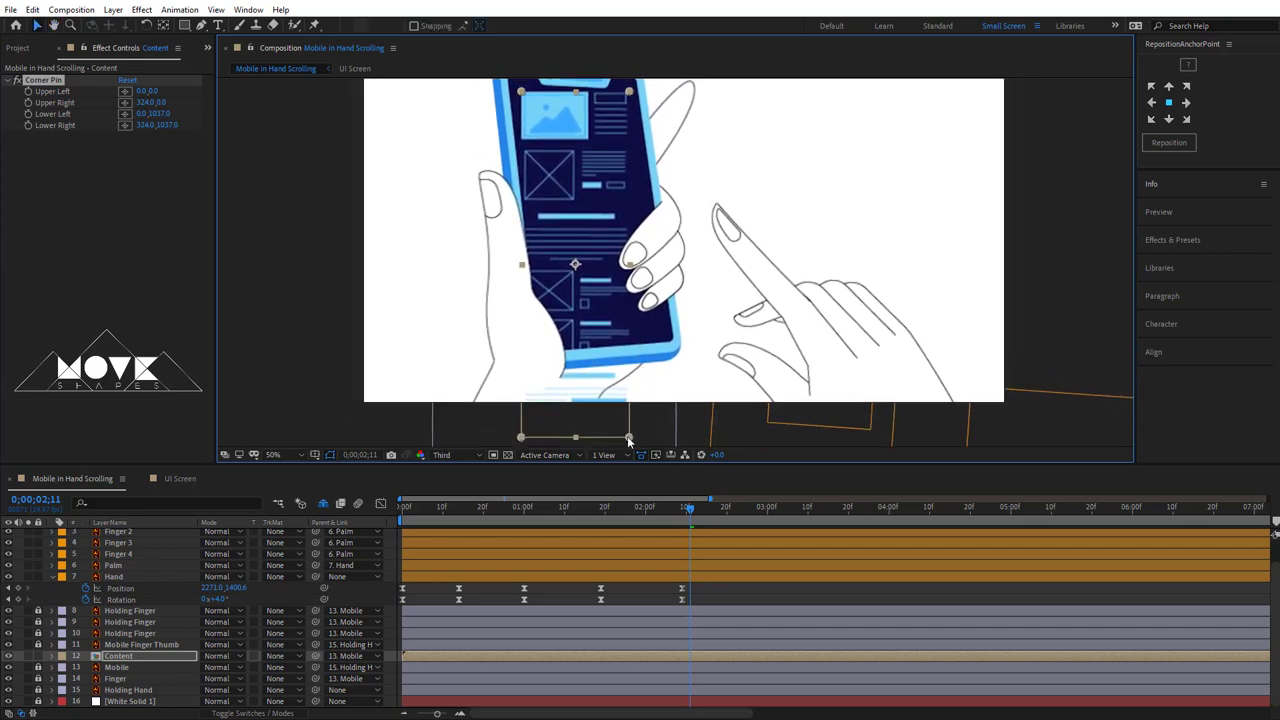
- Pin the lower-right, lower-left and upper-left corners onto the phone screen's edges
left_click_drag(629, 438, 700, 414)
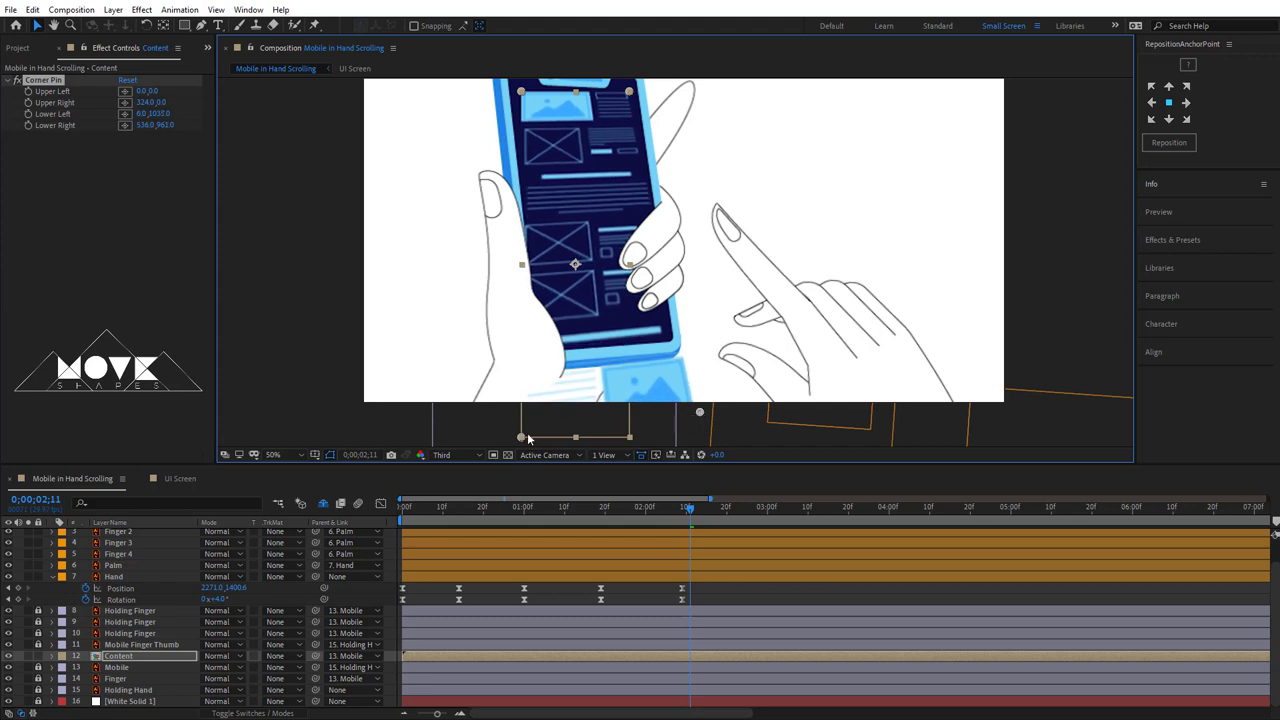
mouse_move(528, 438)
left_mouse_down()
mouse_move(578, 427)
mouse_move(558, 413)
left_mouse_up()
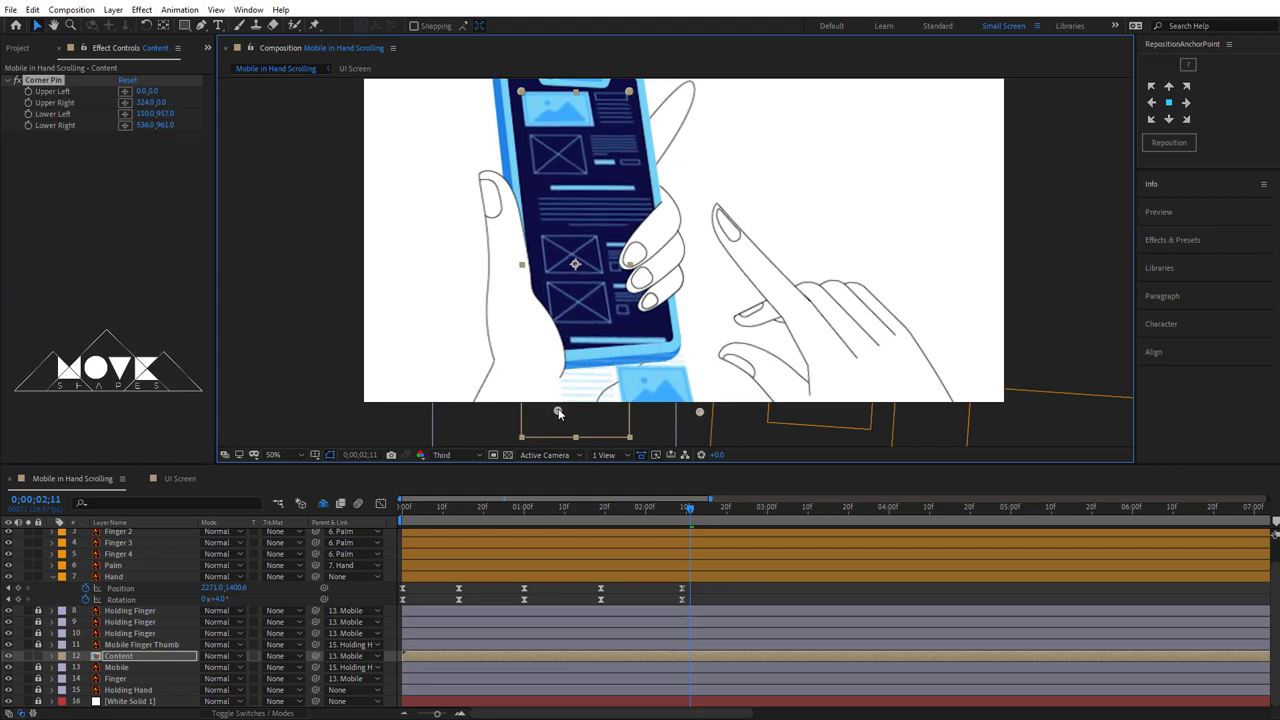
left_click_drag(563, 417, 553, 416)
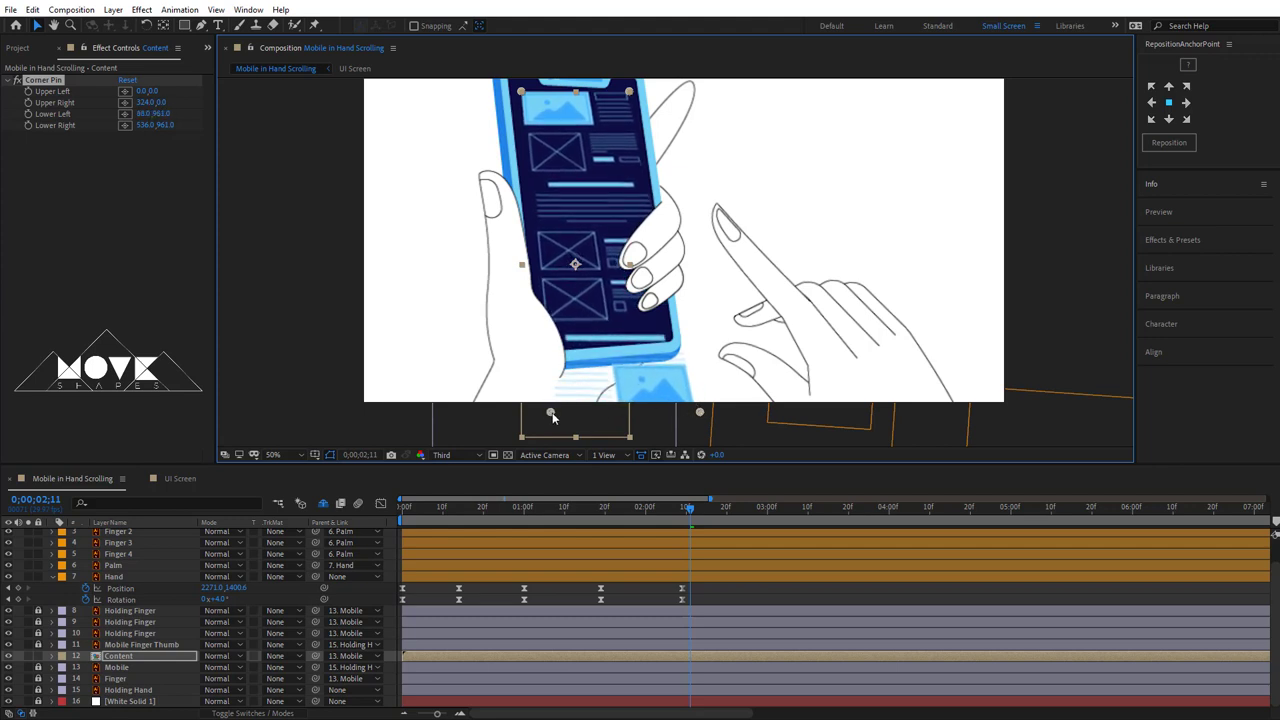
left_click_drag(593, 193, 586, 253)
left_click_drag(516, 152, 510, 151)
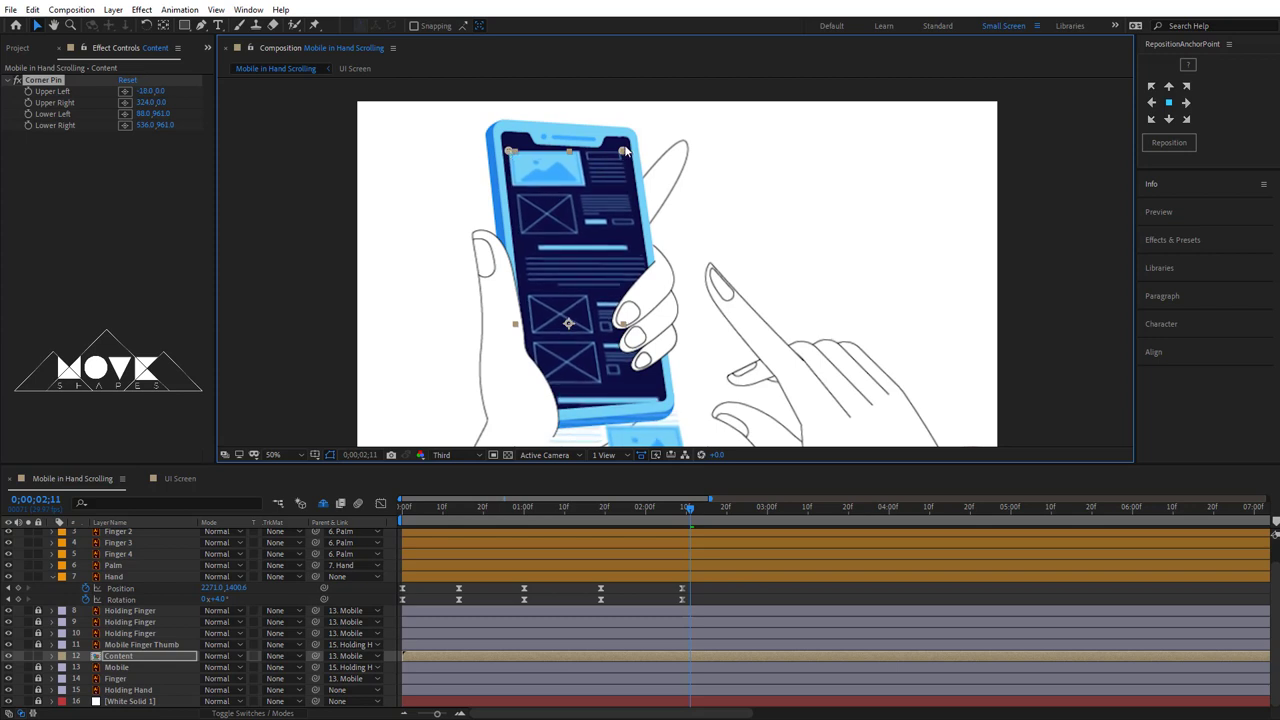
key("F2")
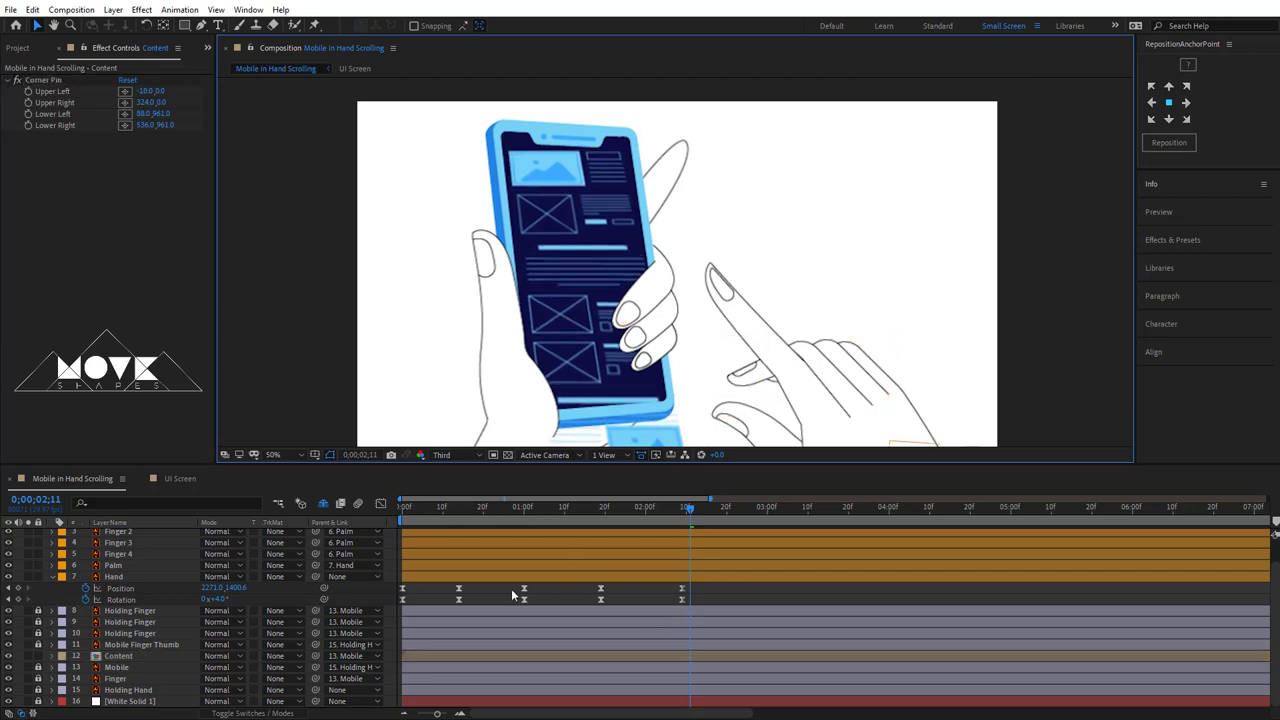
- Drag the Corner Pin's upper-right handle into the phone's top-right corner
left_click(44, 80)
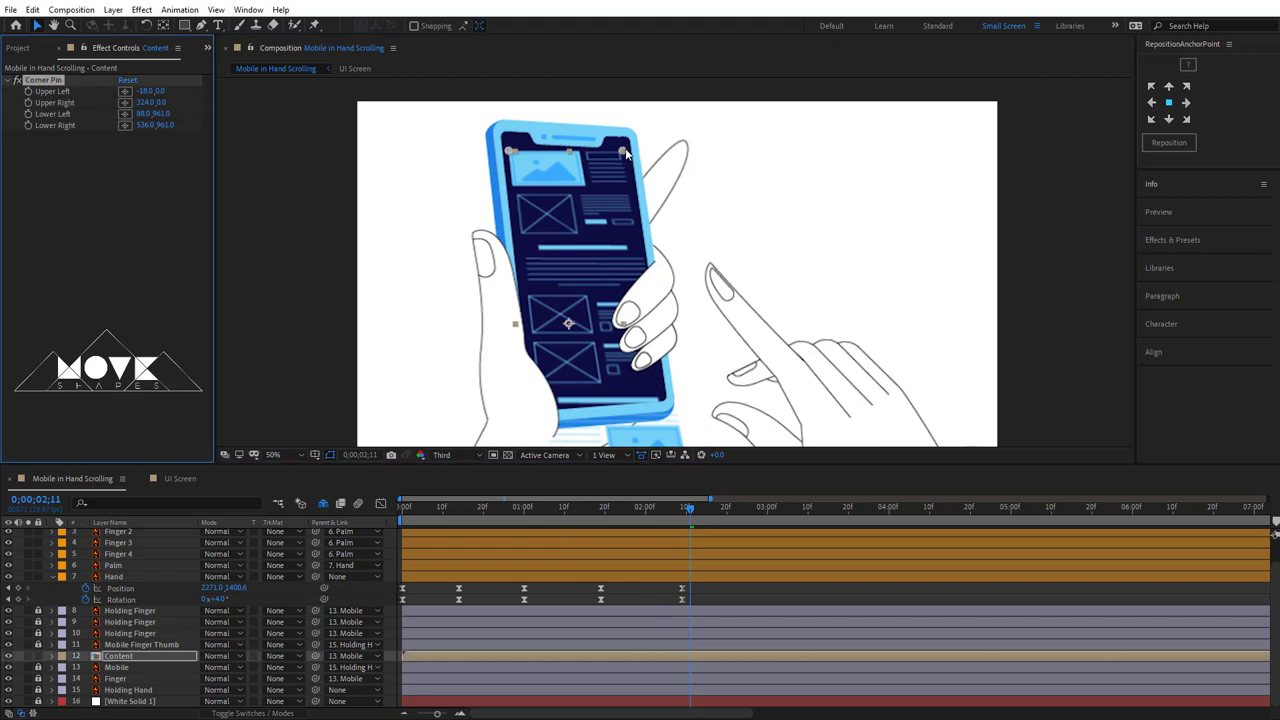
left_click_drag(626, 152, 629, 157)
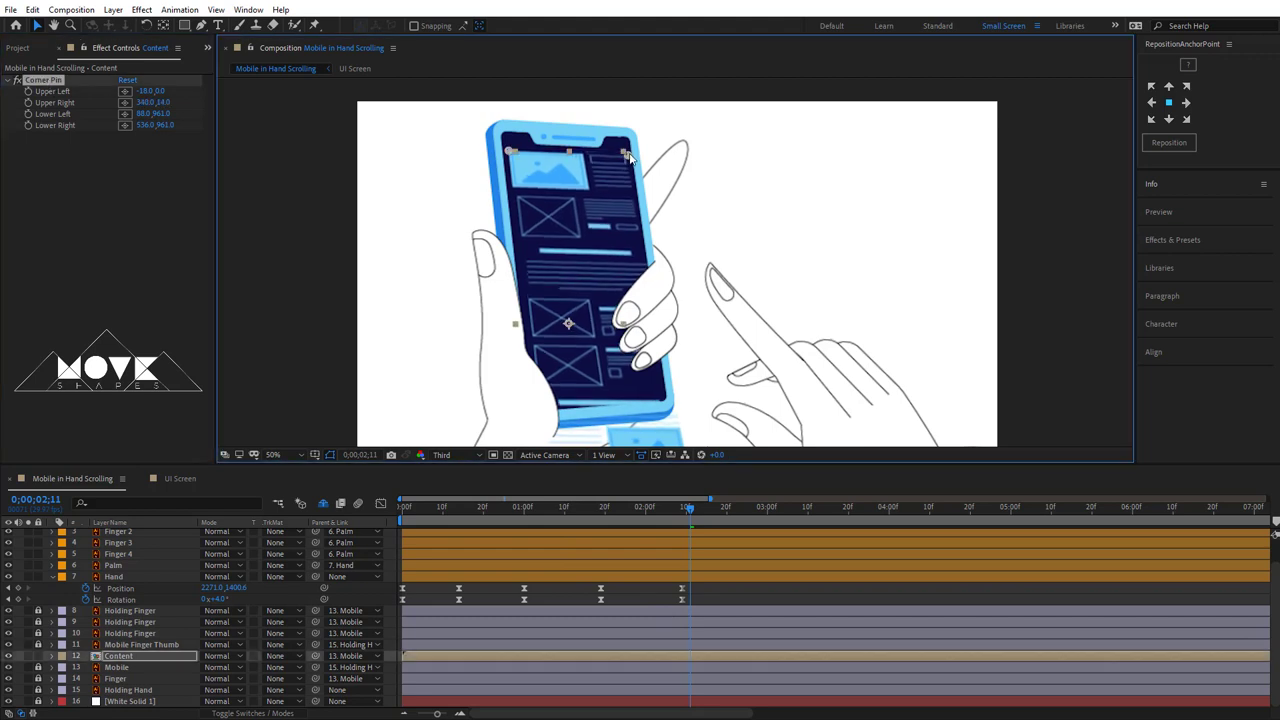
scroll(768, 362, "down", 3)
left_click_drag(695, 409, 694, 396)
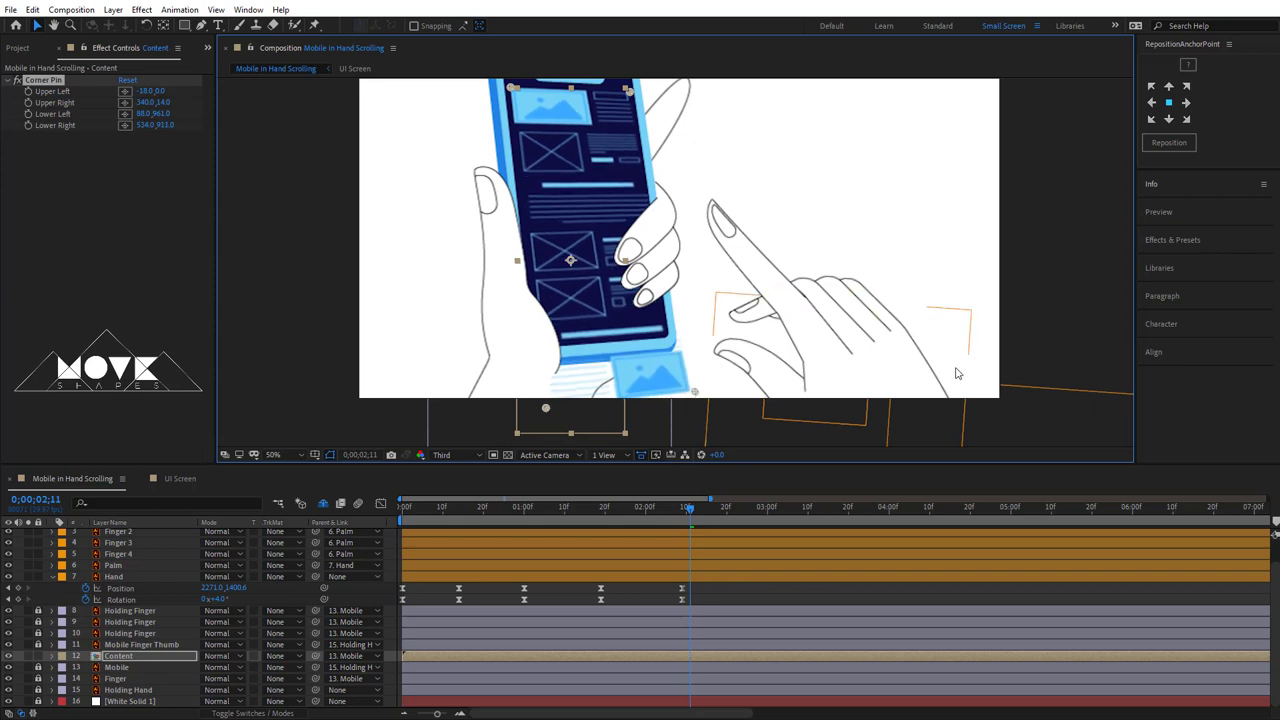
right_click(894, 238)
- Change UI Screen's composition height to 748 px, confirm it, and return to Mobile in Hand Scrolling
left_click(971, 263)
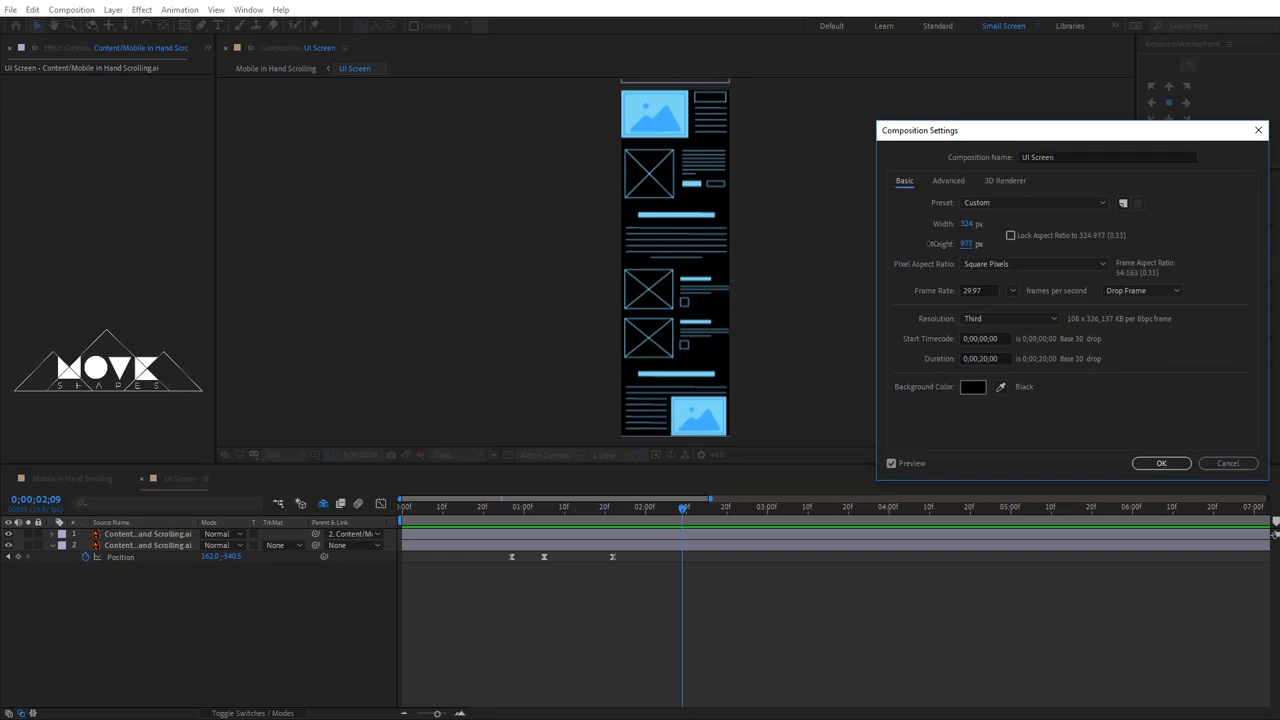
mouse_move(928, 243)
left_mouse_down()
mouse_move(922, 258)
mouse_move(953, 249)
left_mouse_up()
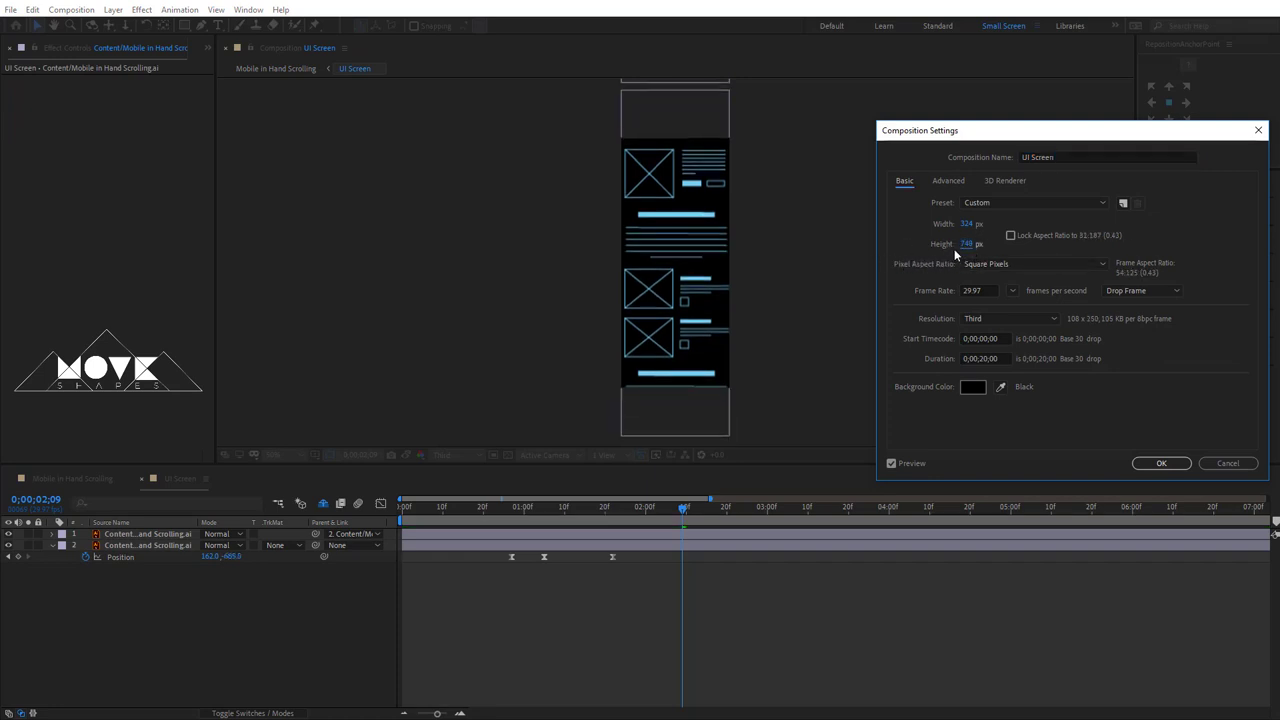
left_click(1165, 463)
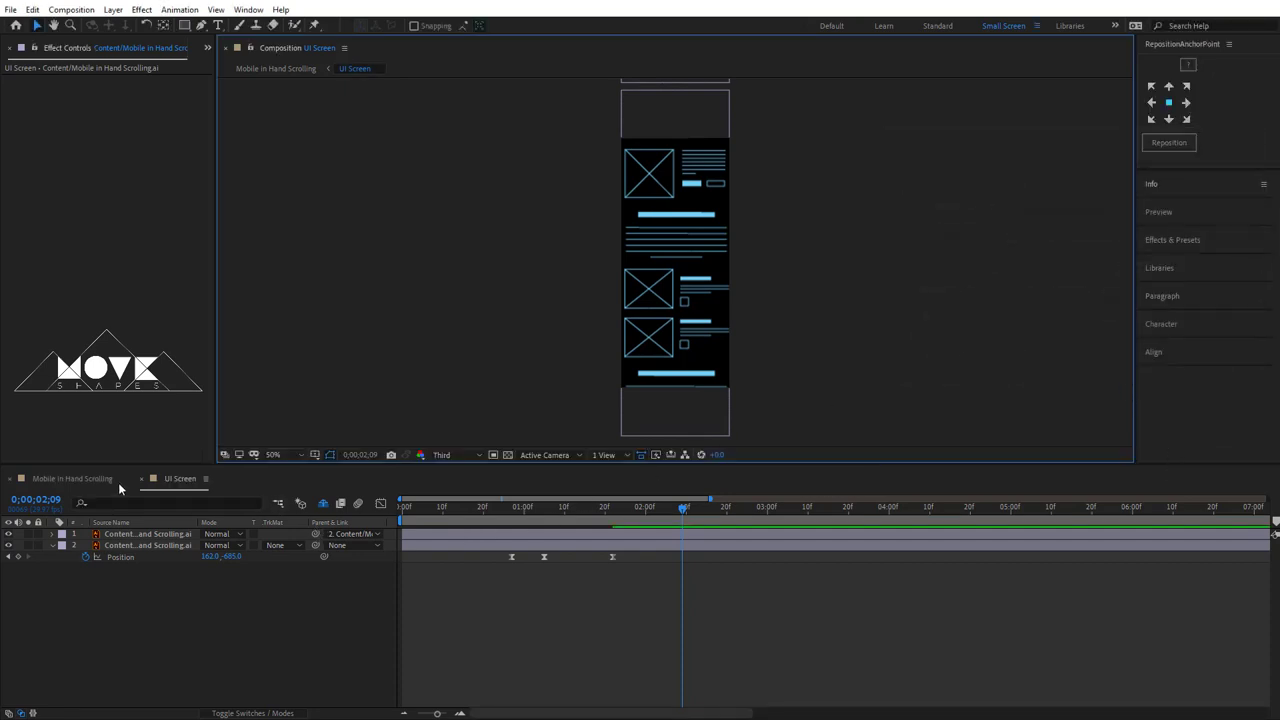
left_click(72, 478)
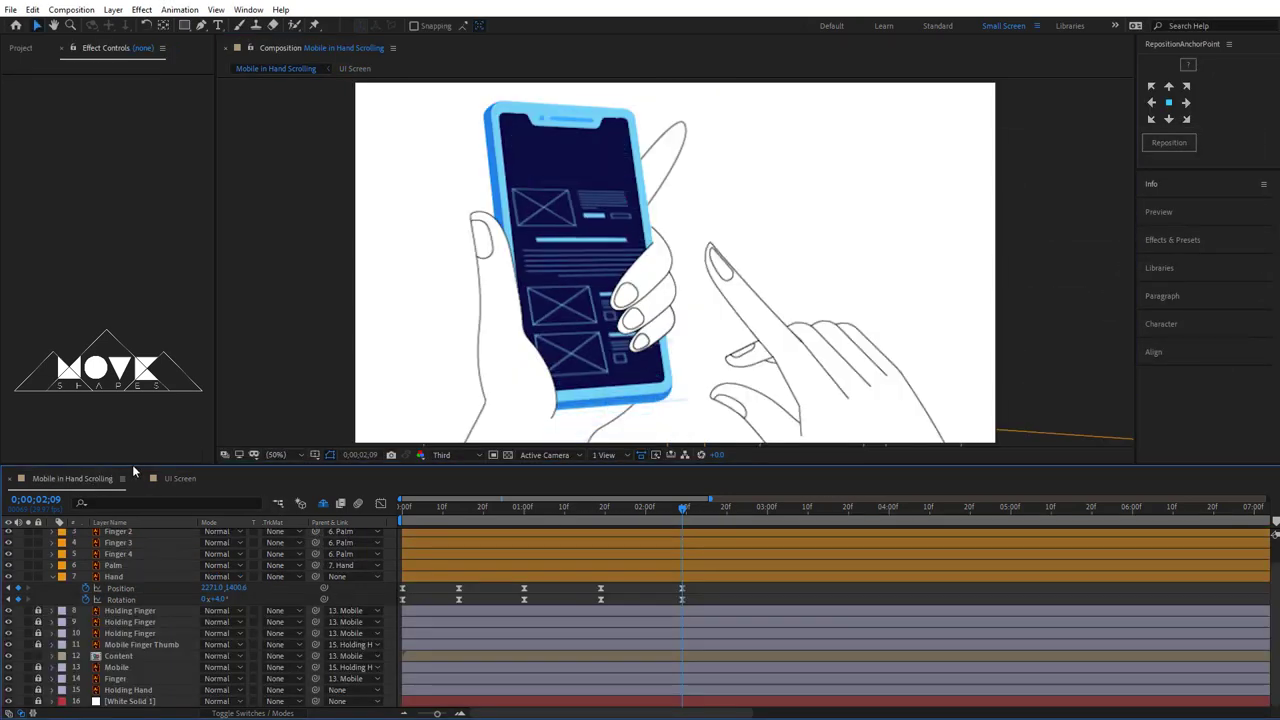
- Move the Content layer up and slightly left over the phone screen
left_click(634, 577)
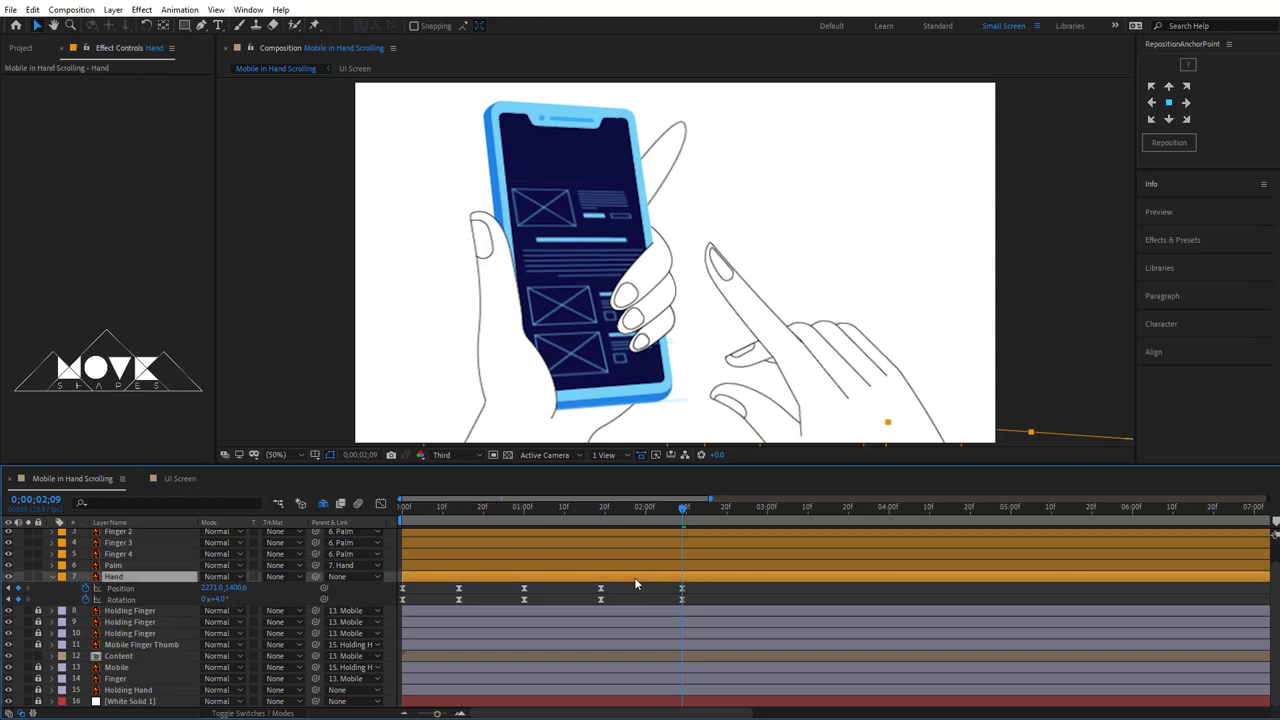
left_click(604, 652)
left_click_drag(578, 265, 575, 204)
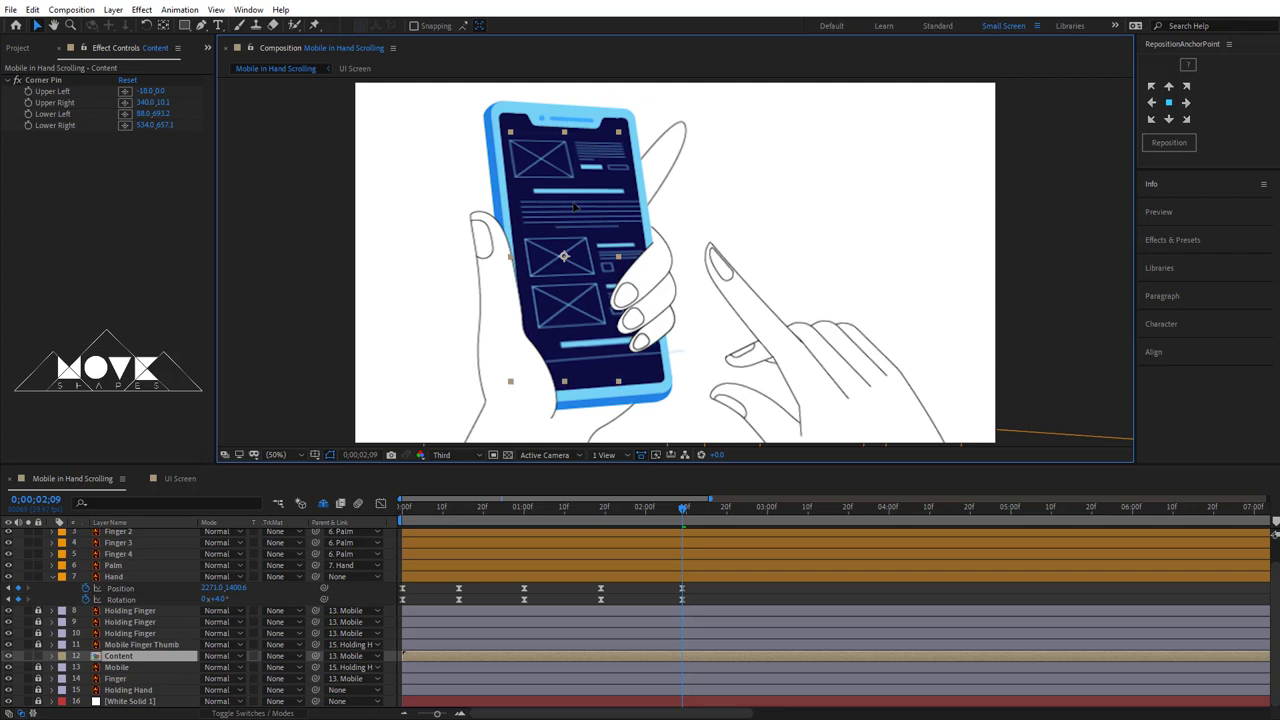
- Refit the Corner Pin corners to the screen: Lower Left 72.0, 769.2, Lower Right 452.0, 745.1
left_click(40, 79)
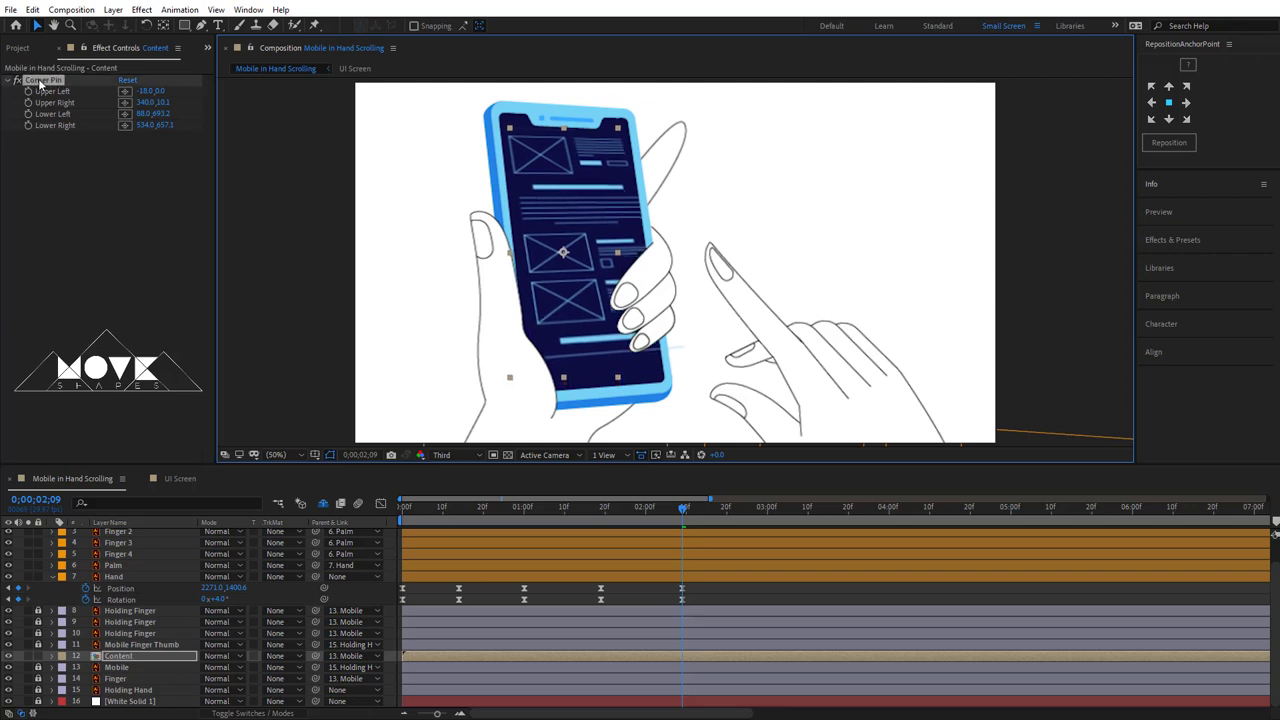
left_click_drag(538, 361, 525, 379)
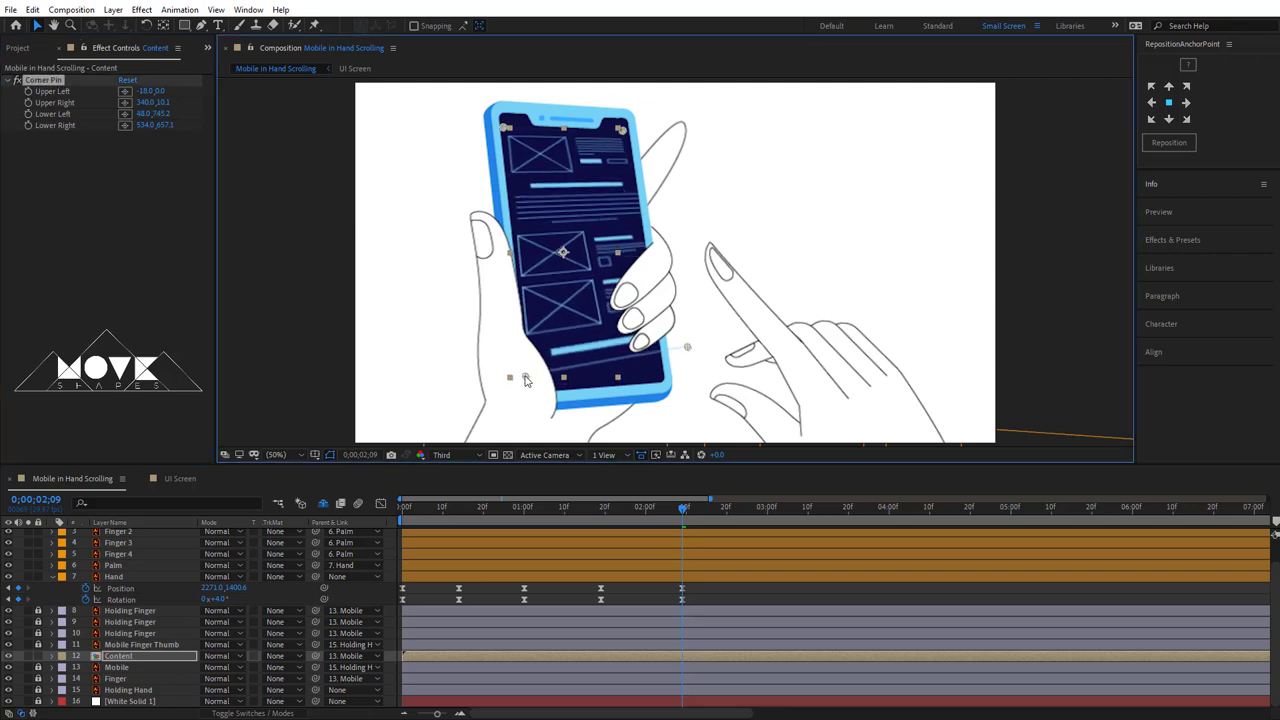
left_click_drag(684, 350, 656, 377)
left_click_drag(527, 379, 531, 385)
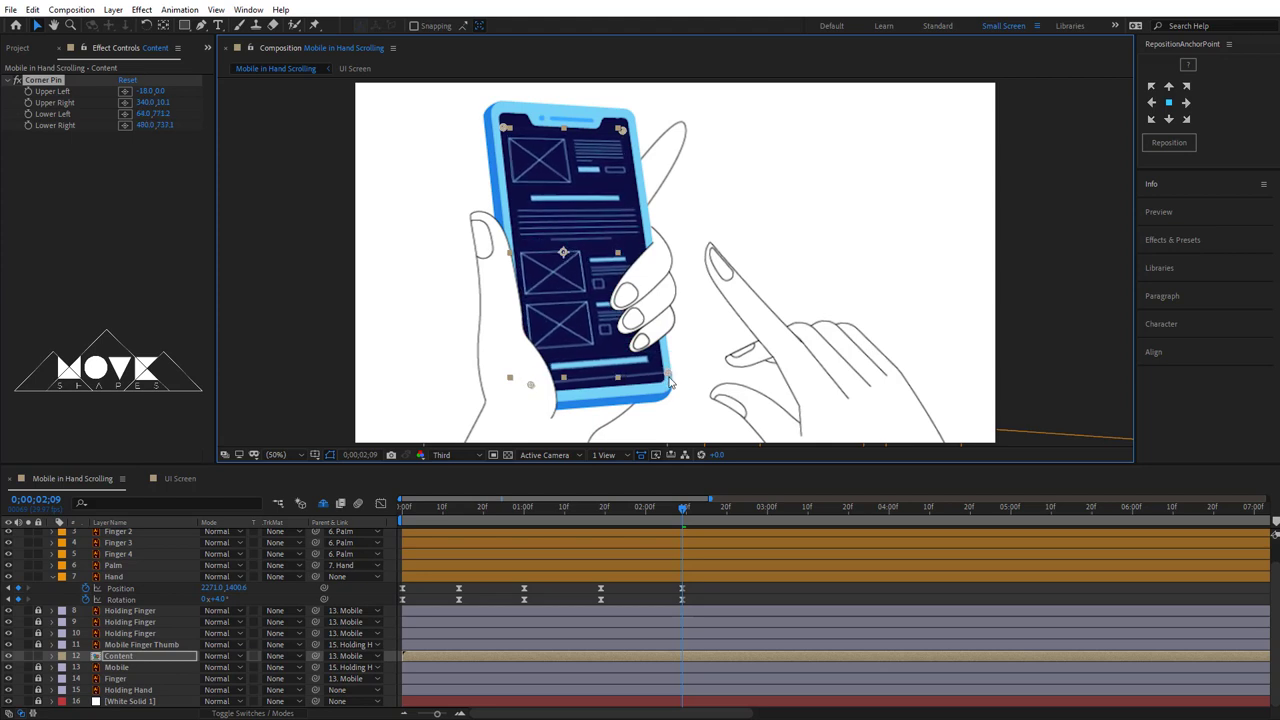
left_click_drag(660, 378, 657, 384)
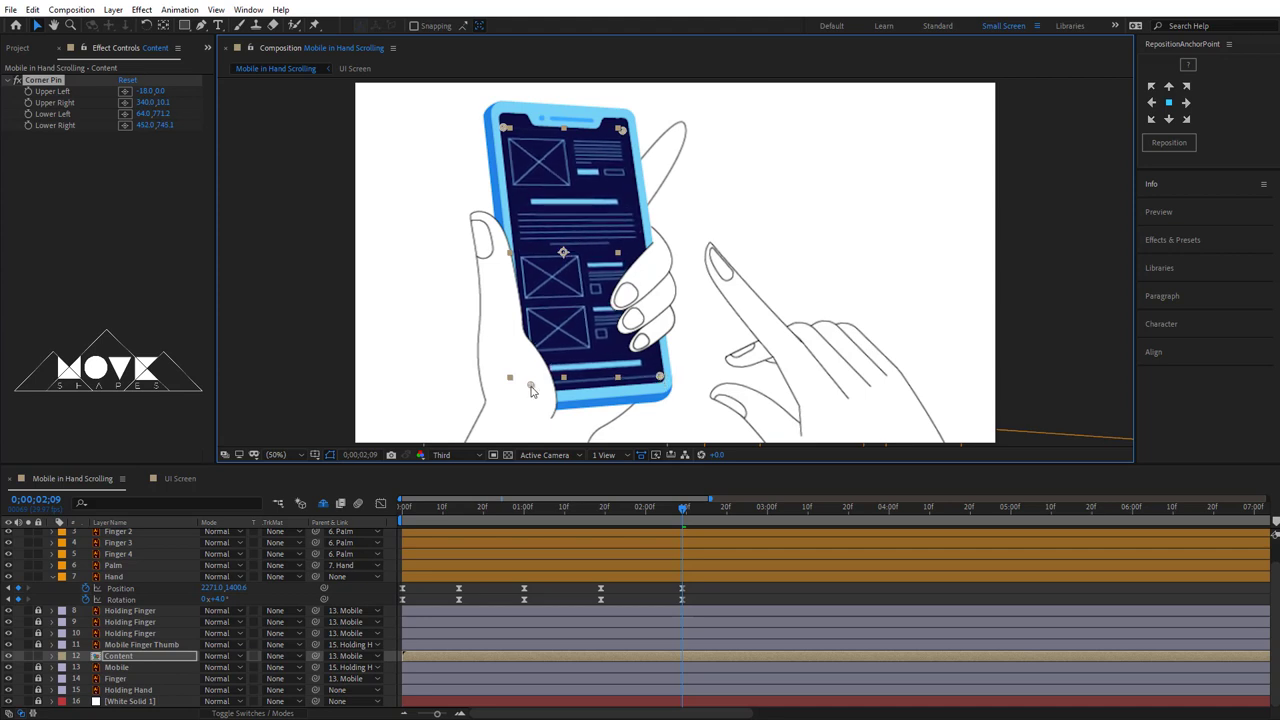
left_click_drag(622, 131, 623, 135)
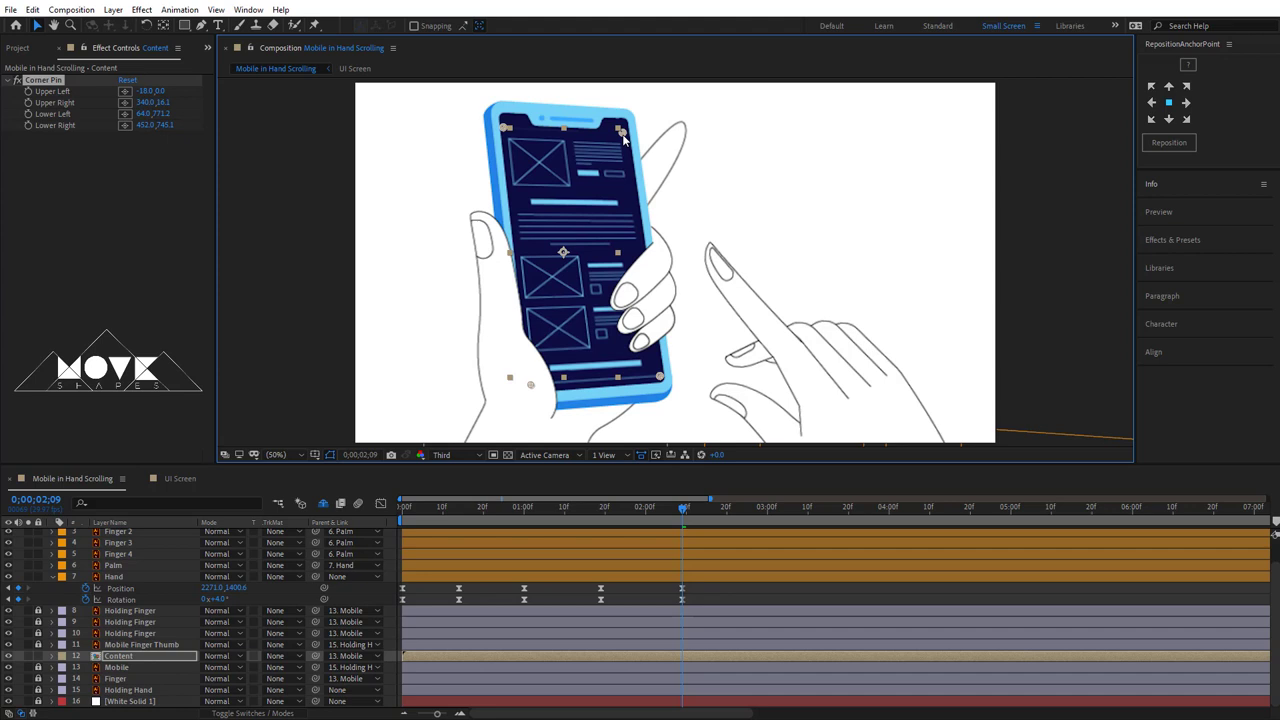
left_click_drag(533, 392, 535, 390)
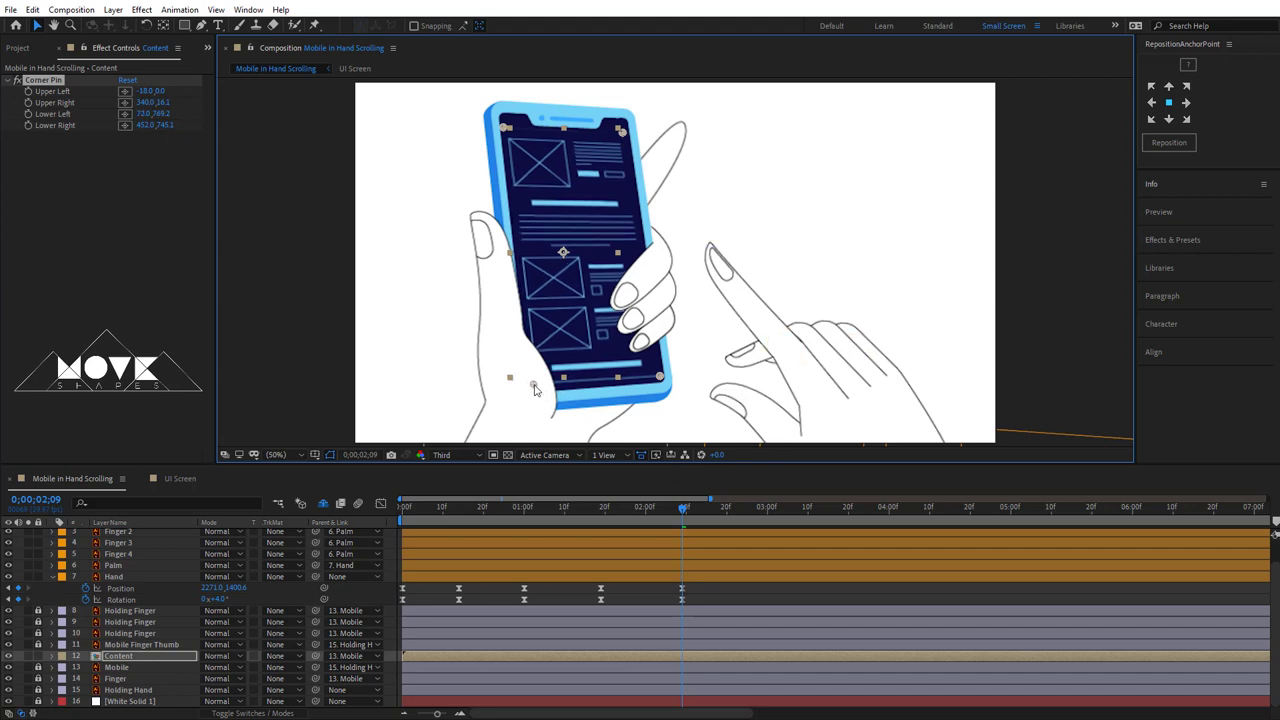
left_click(1083, 269)
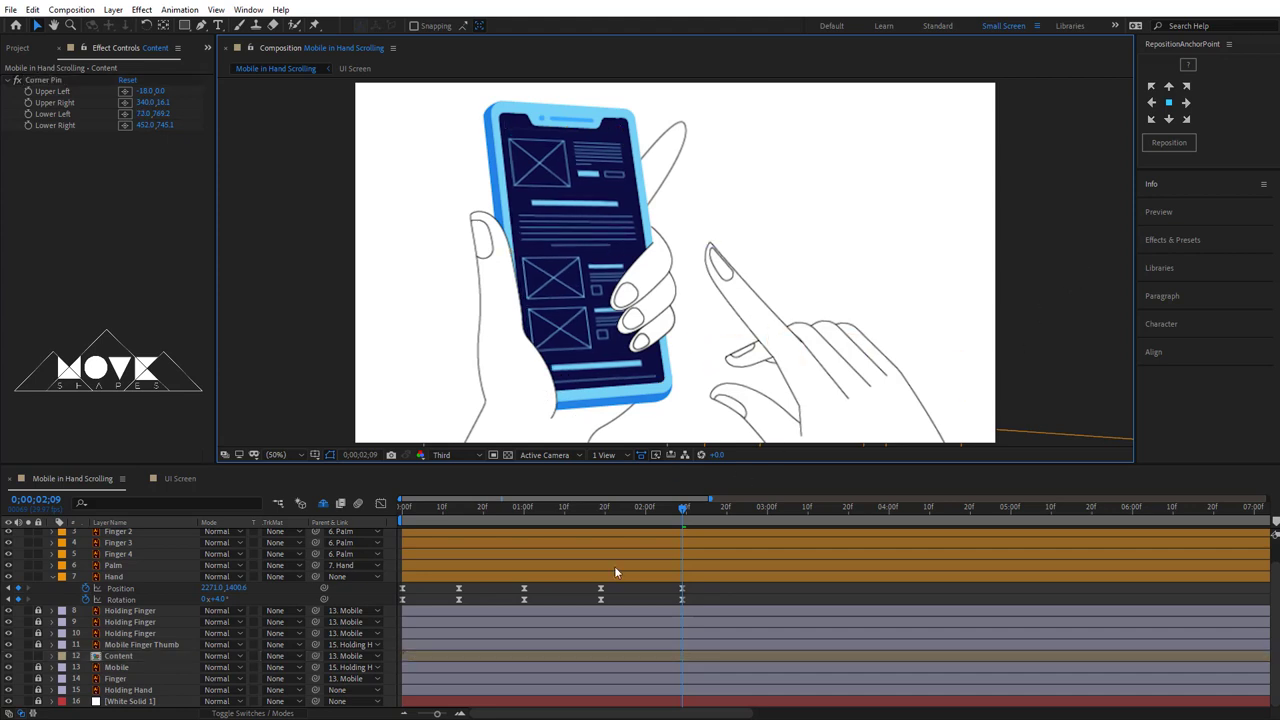
- Preview the animation from the start, scrubbing to about two seconds and replaying
key("Home")
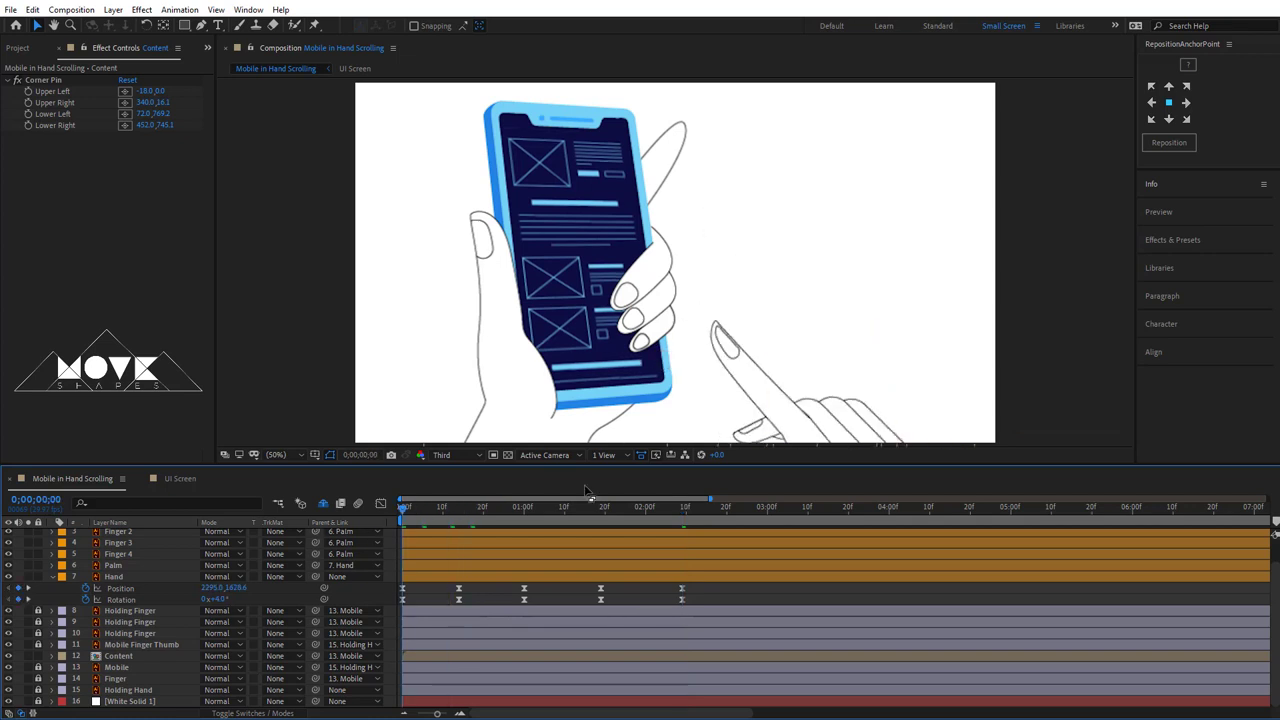
key("space")
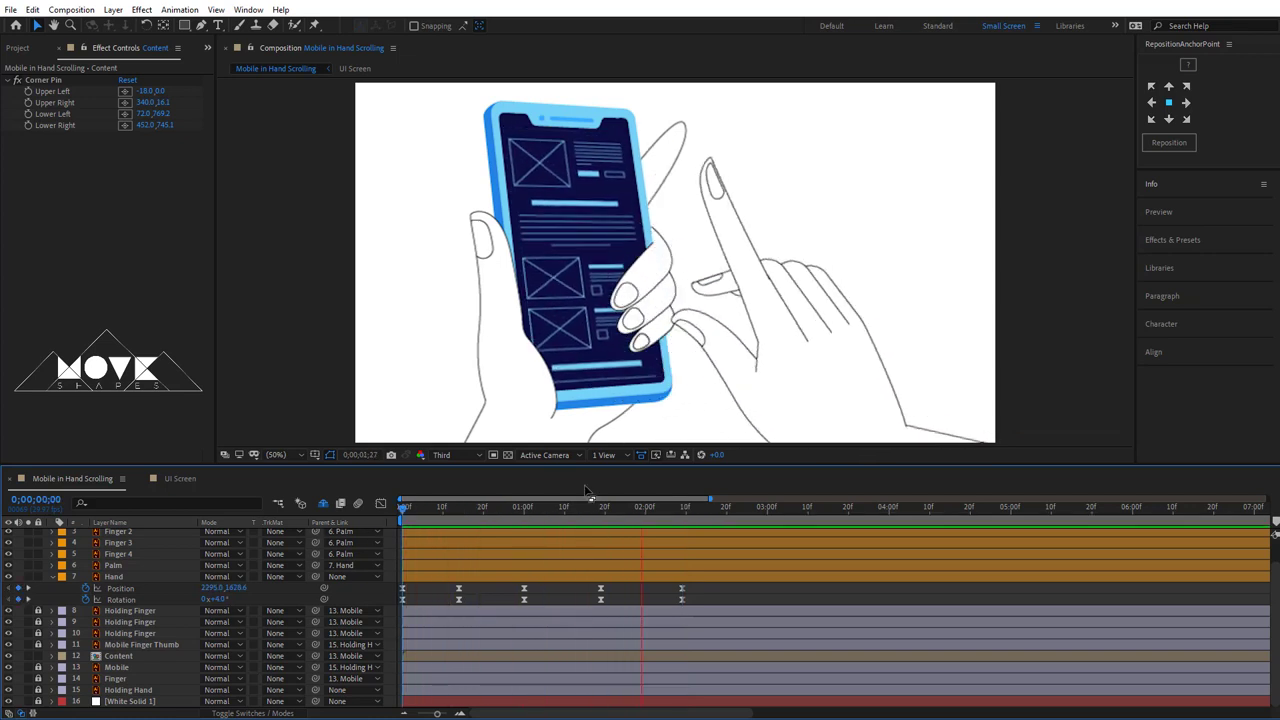
left_click_drag(514, 506, 735, 508)
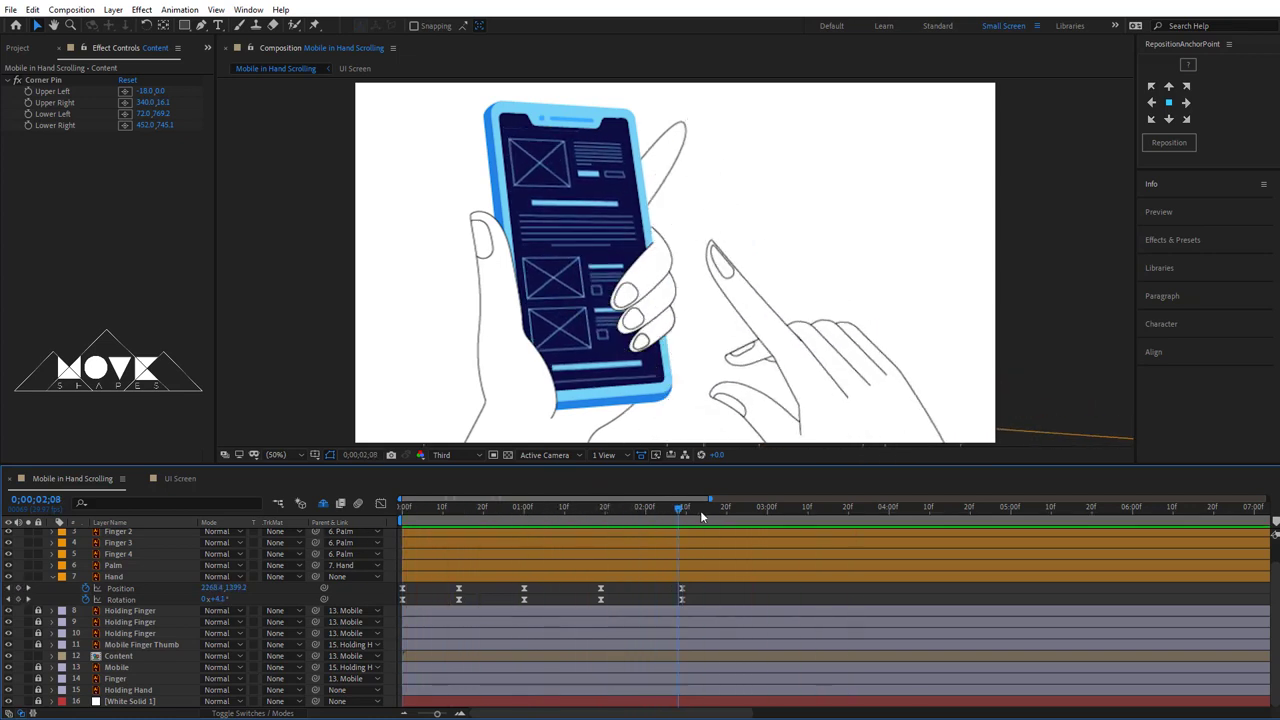
left_click(1088, 280)
key("space")
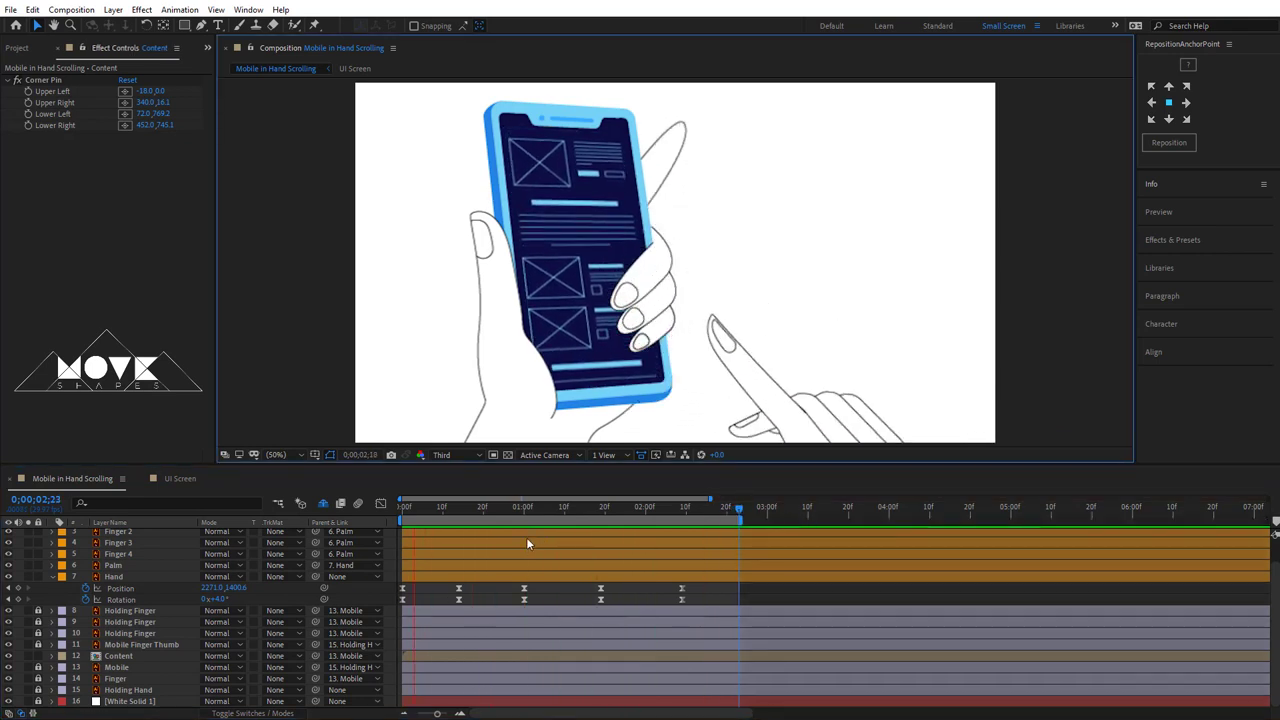
- Collapse the Hand layer's Position and Rotation properties in the timeline
left_click(460, 530)
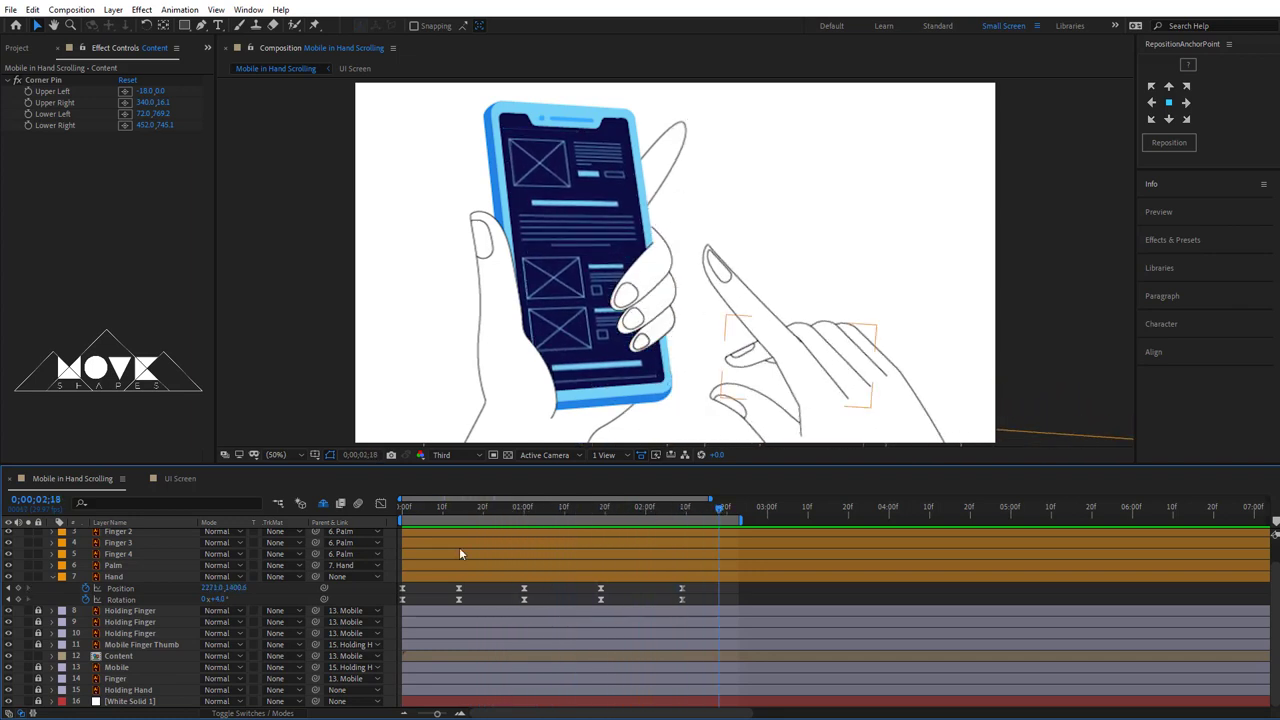
left_click(53, 577)
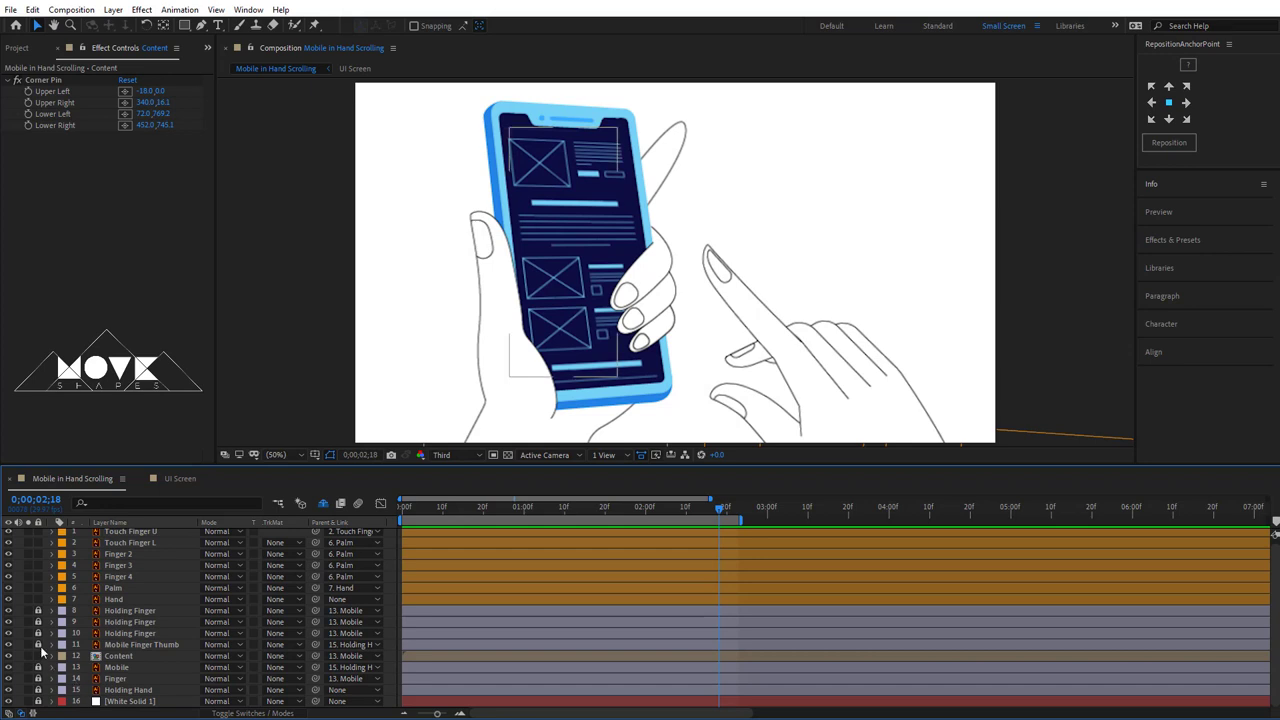
scroll(50, 537, "up", 1)
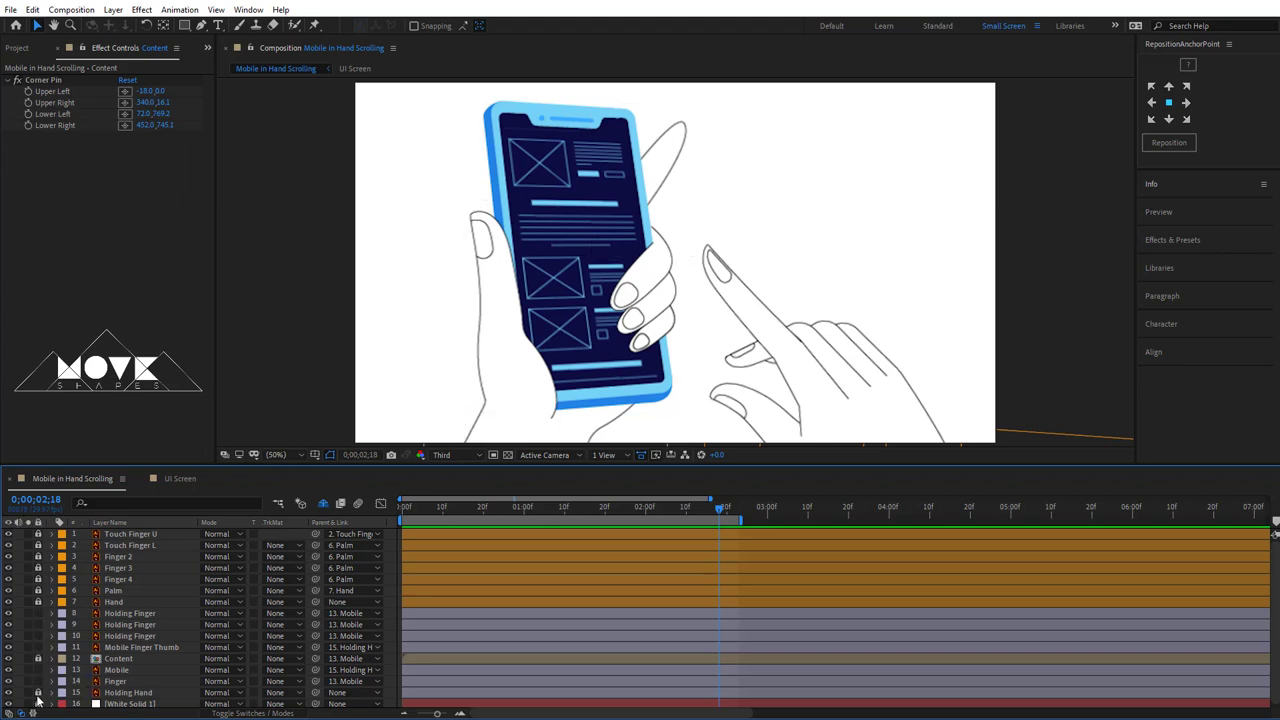
- Keyframe the Holding Hand rotation at 0, 24f and 1;16 so the hand and phone tilt counter-clockwise
left_click(130, 692)
key("Home")
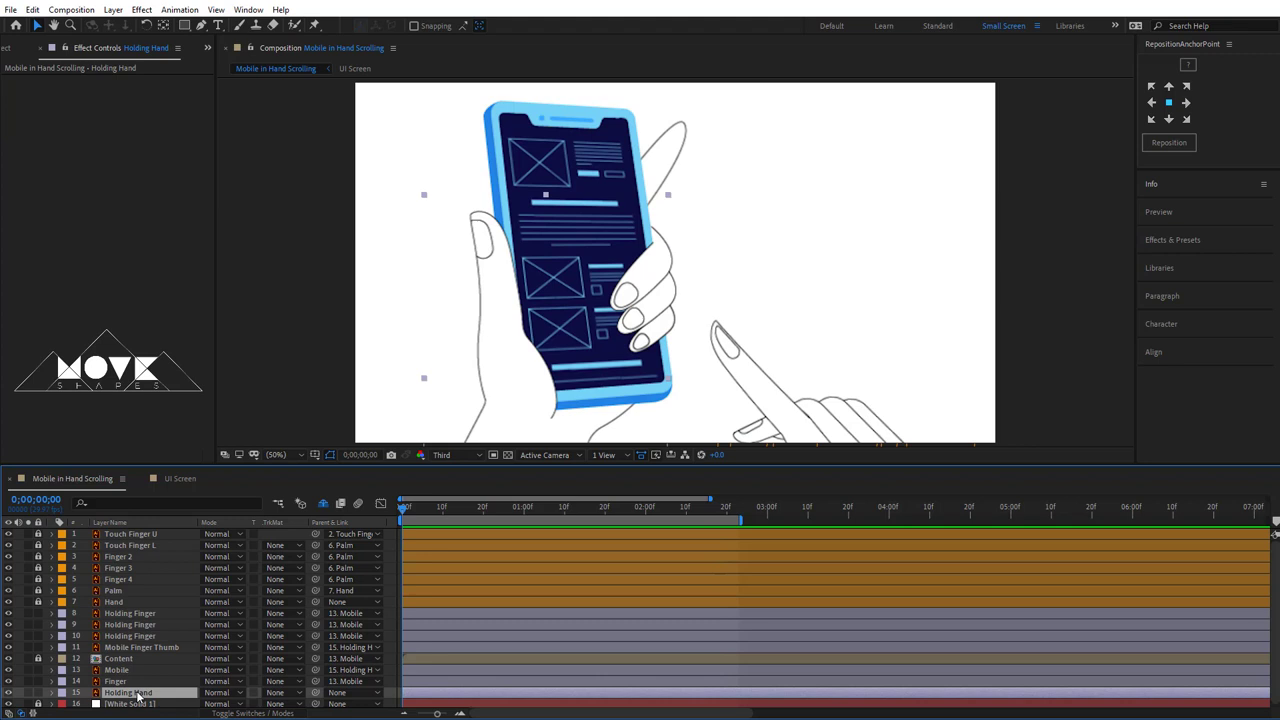
key("r")
left_click_drag(410, 512, 499, 518)
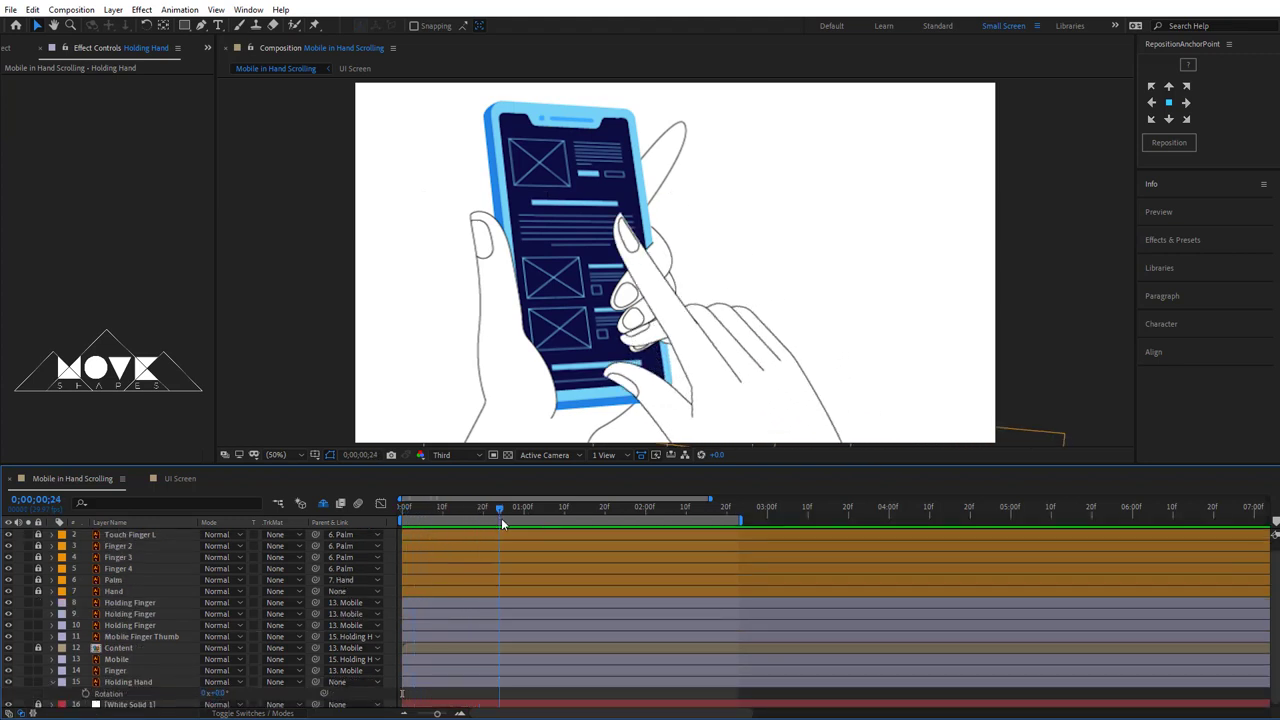
left_click(114, 694)
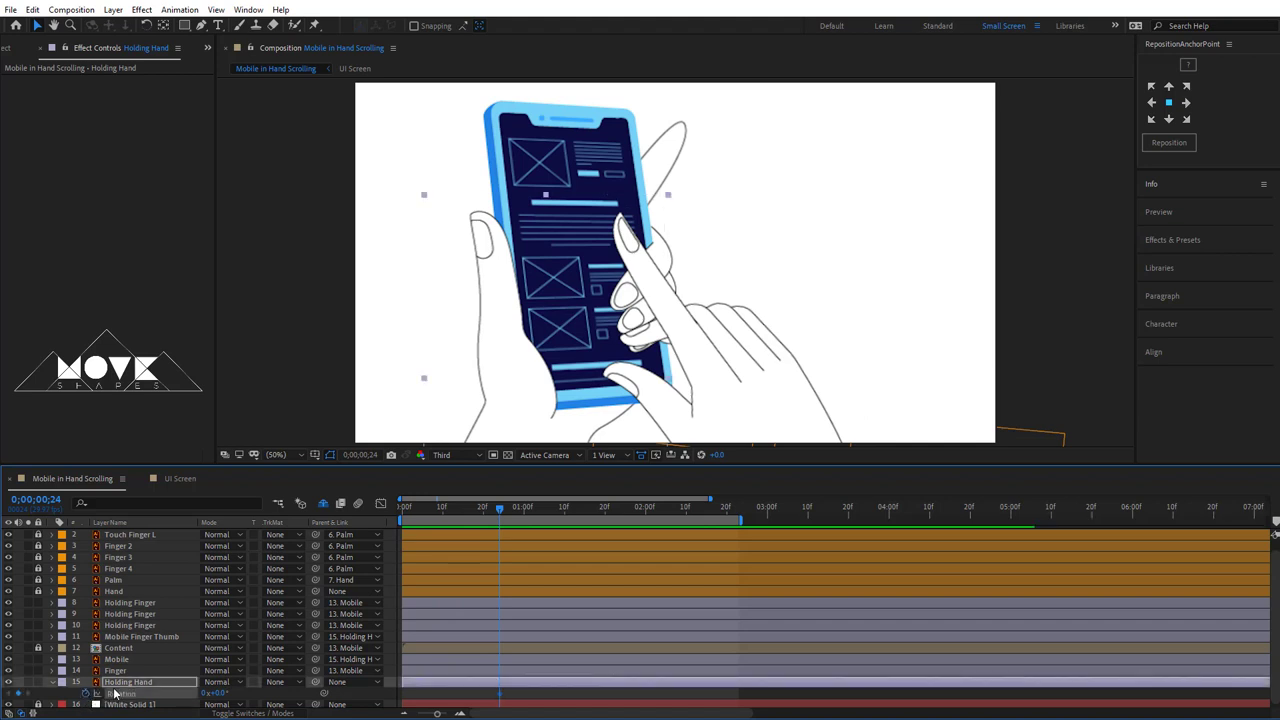
left_click_drag(424, 514, 302, 565)
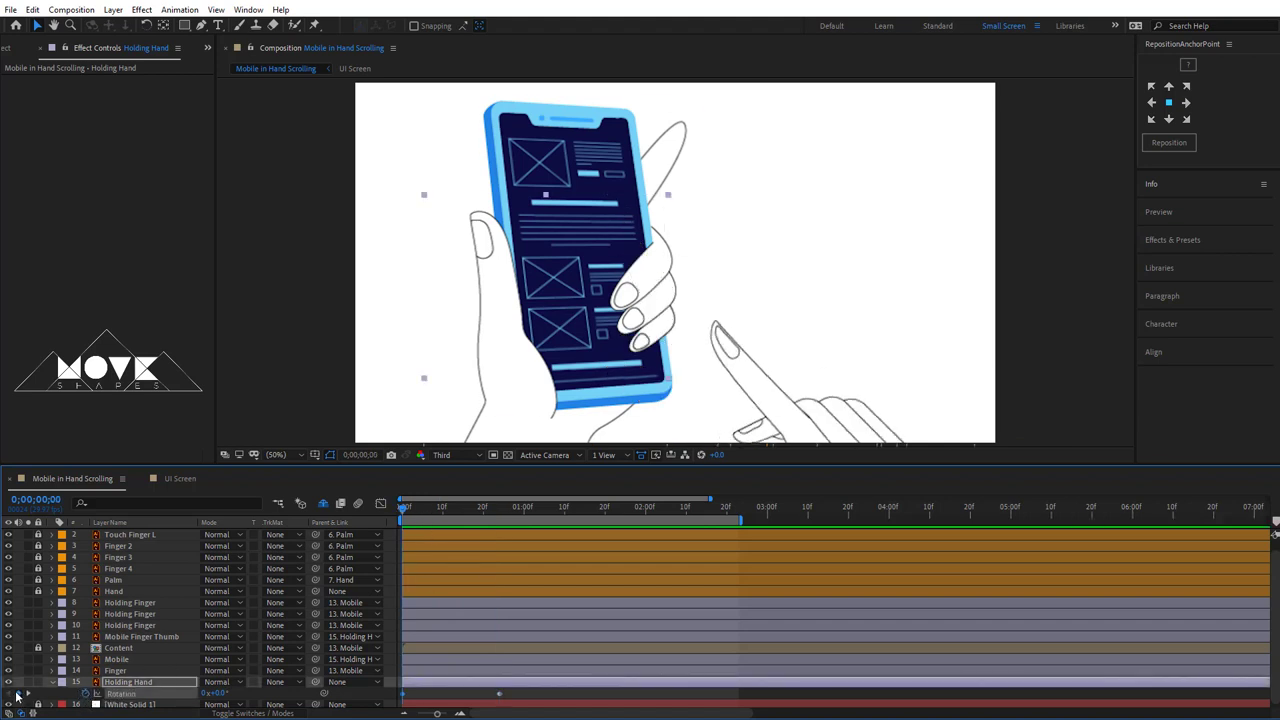
left_click_drag(421, 507, 498, 524)
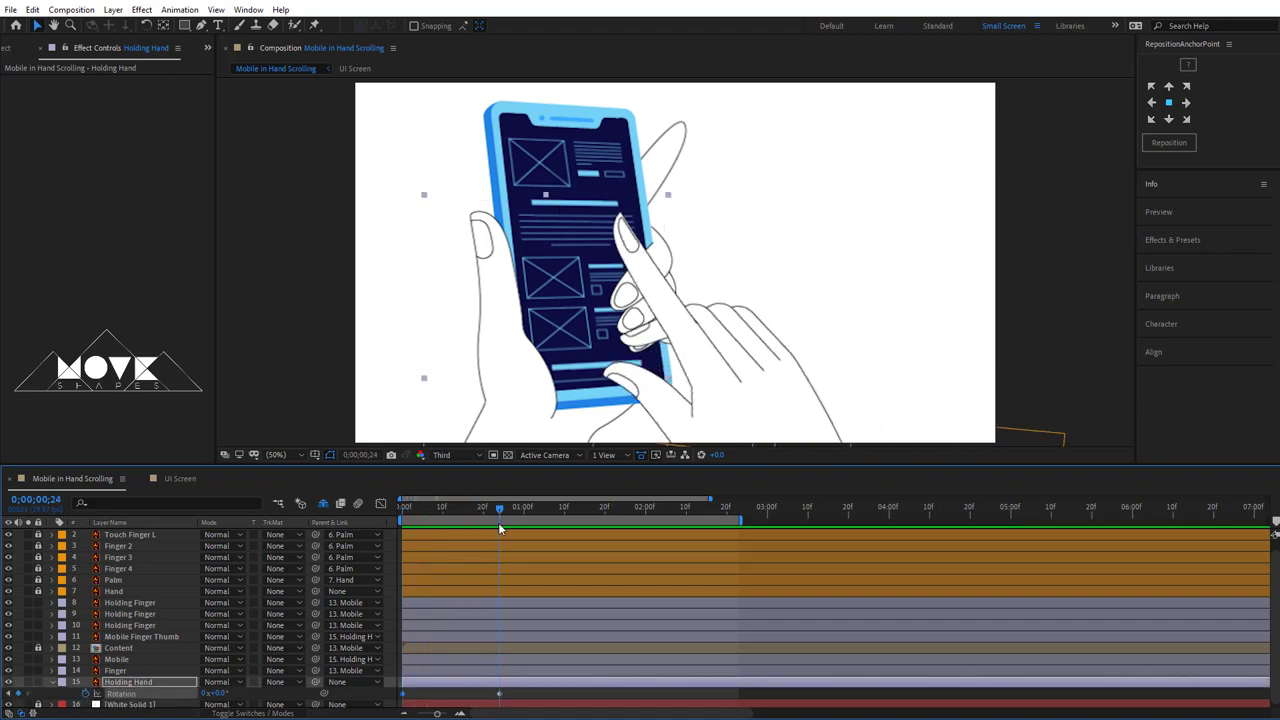
left_click_drag(220, 693, 235, 693)
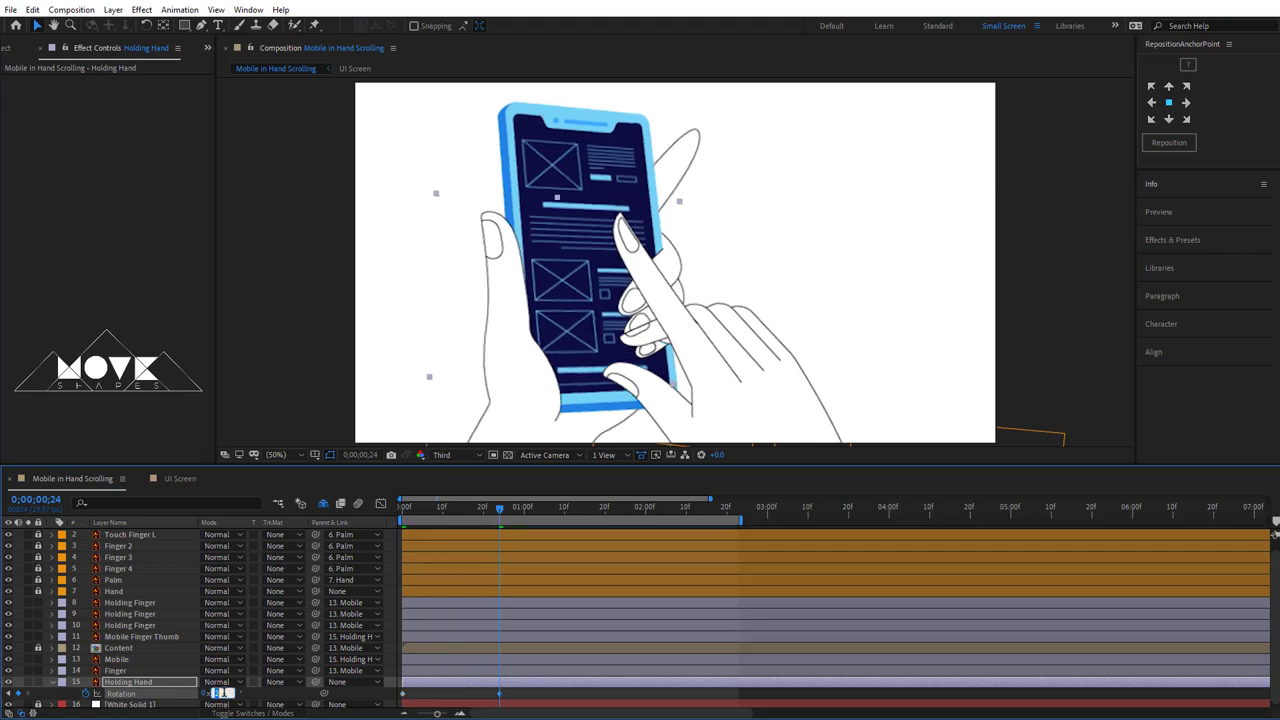
left_click_drag(499, 507, 588, 517)
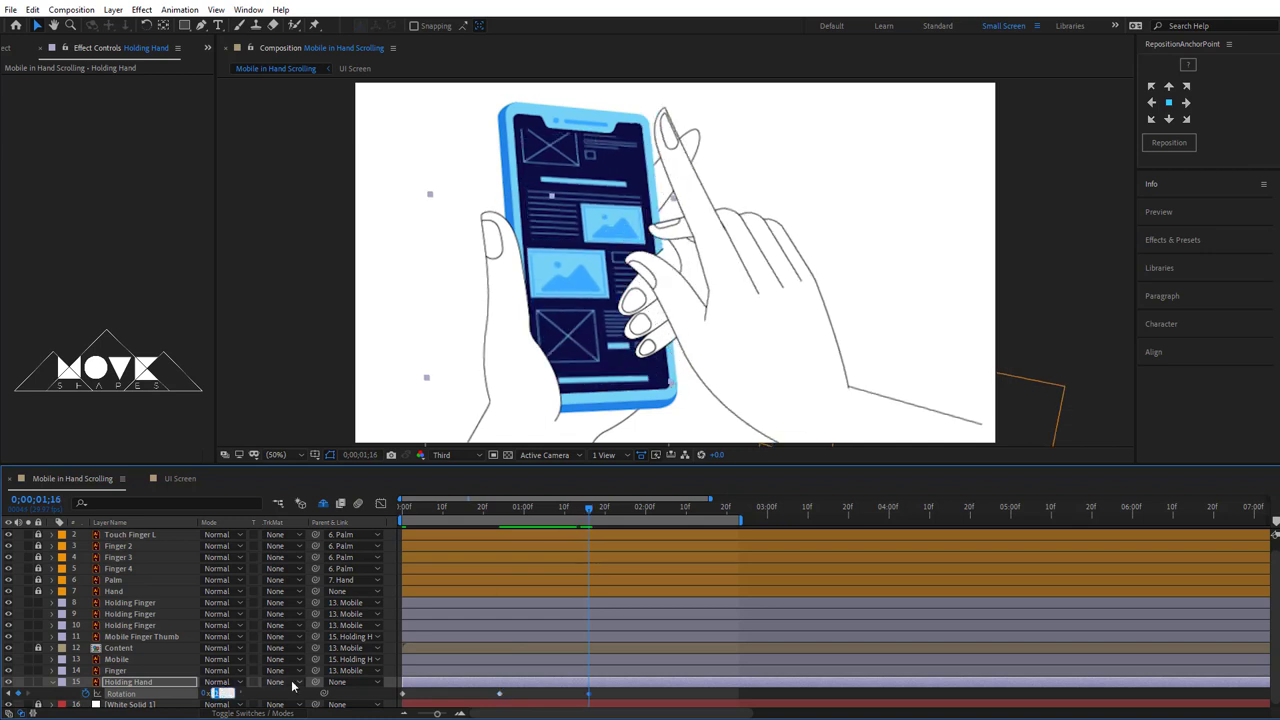
key("Down")
key("Down")
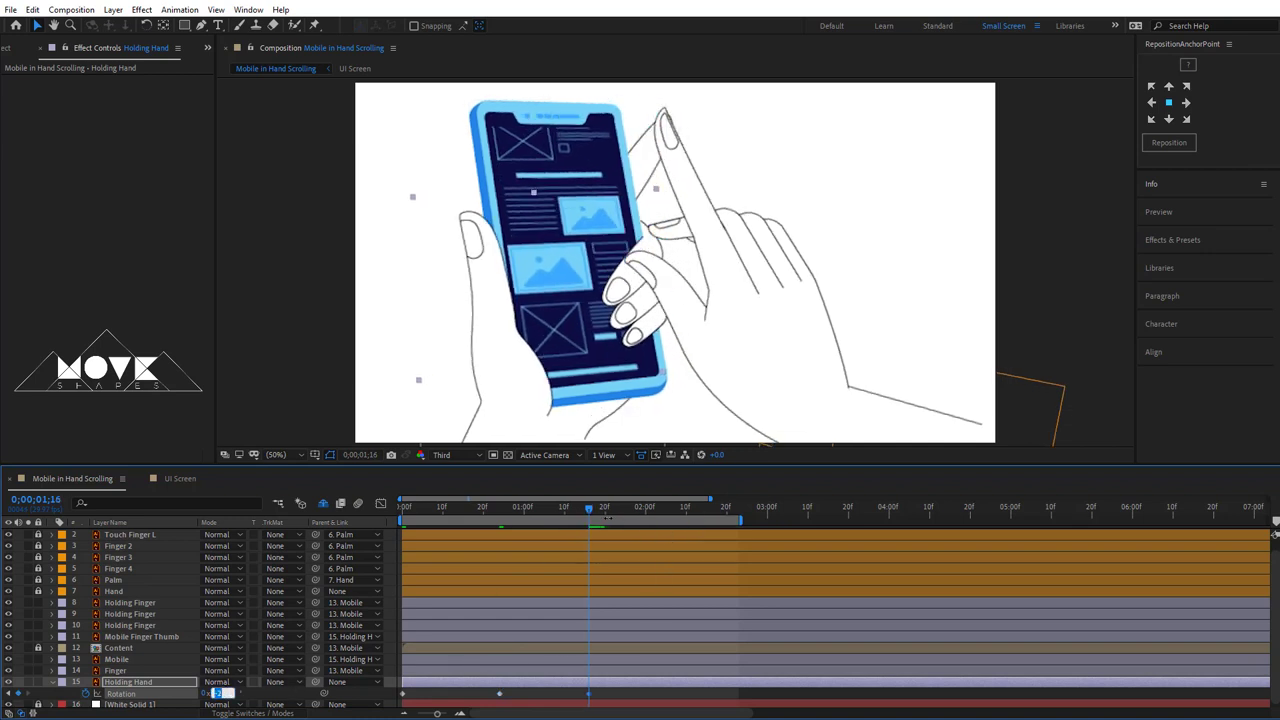
left_click_drag(648, 513, 731, 525)
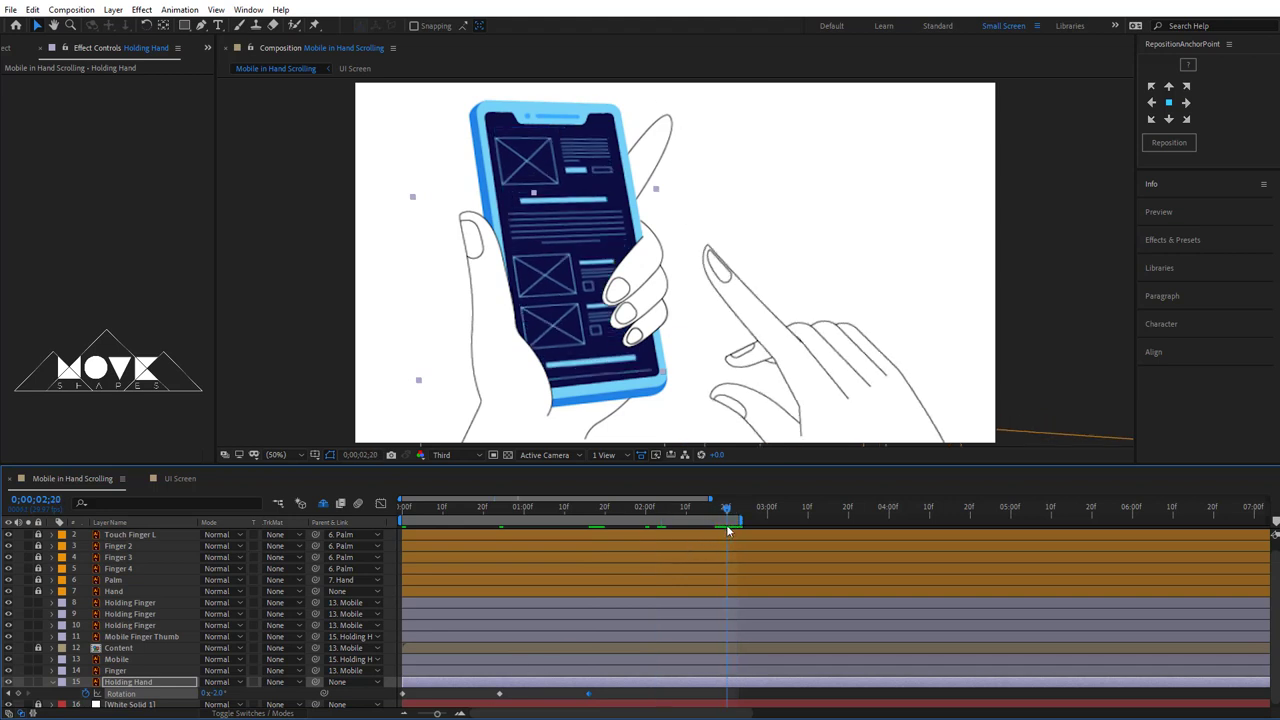
- Copy the first Holding Hand rotation keyframe and paste it at 2;21
left_click(402, 693)
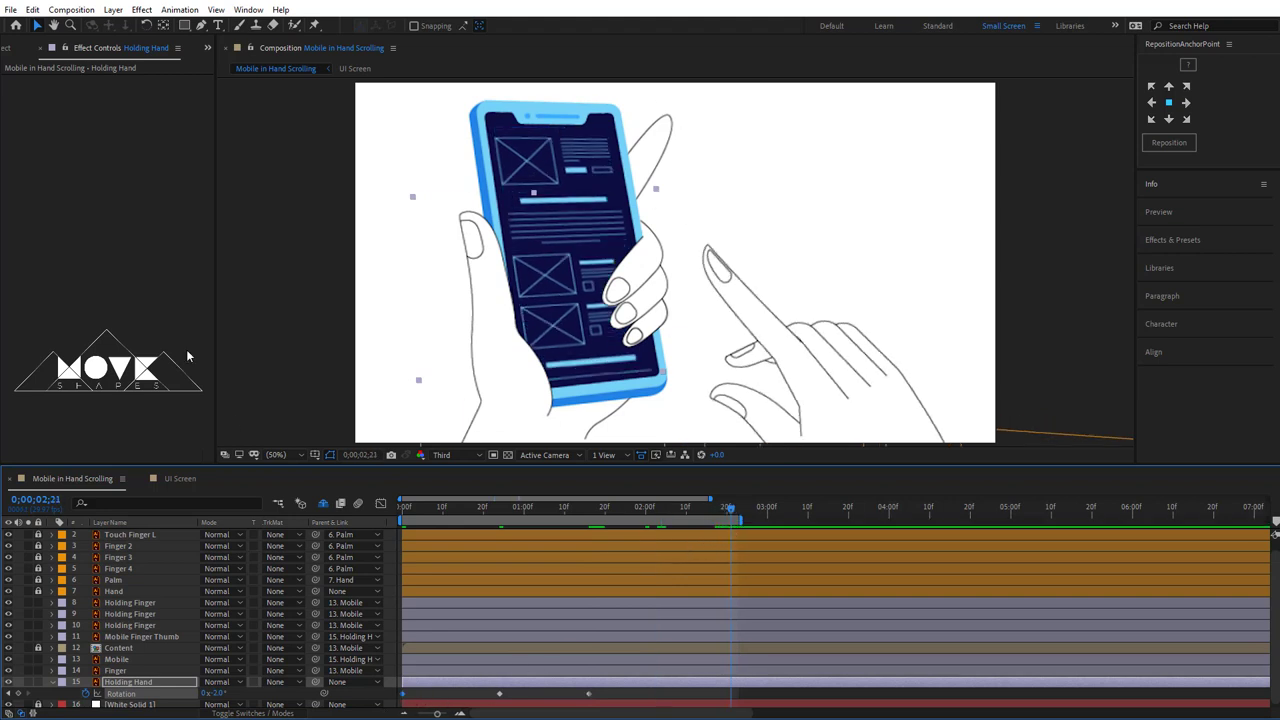
left_click(32, 9)
left_click(100, 88)
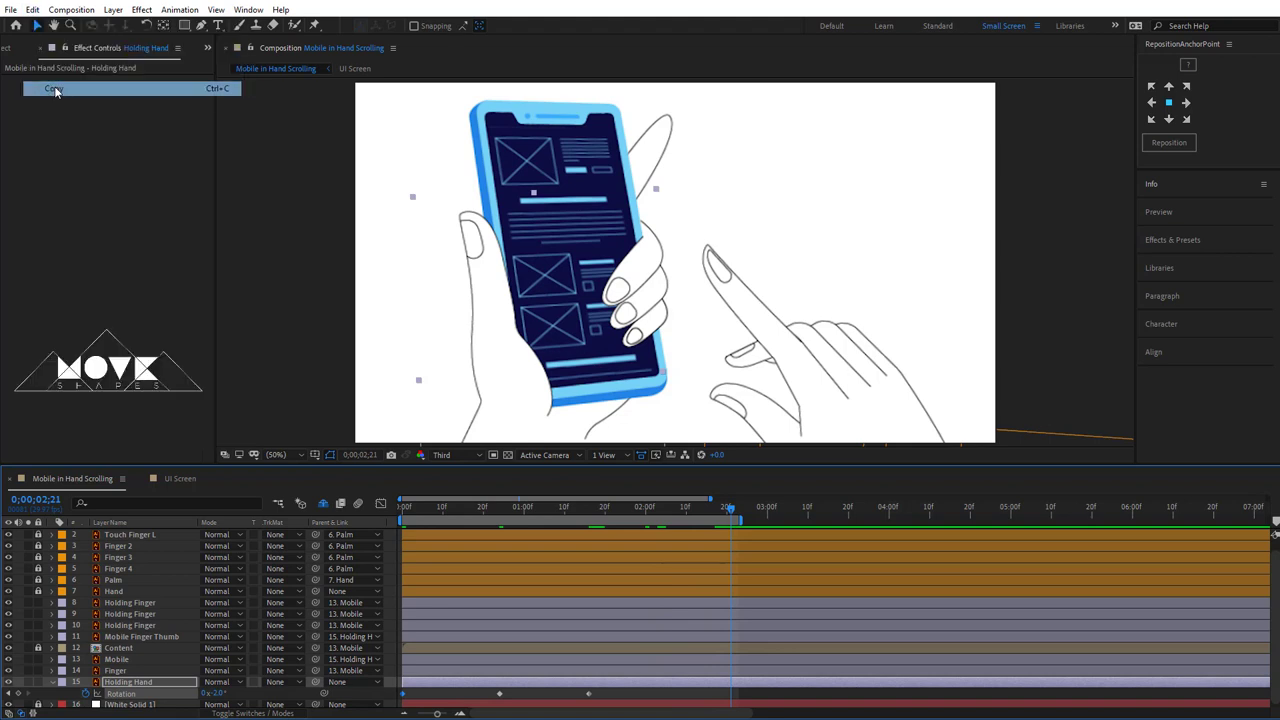
left_click(35, 12)
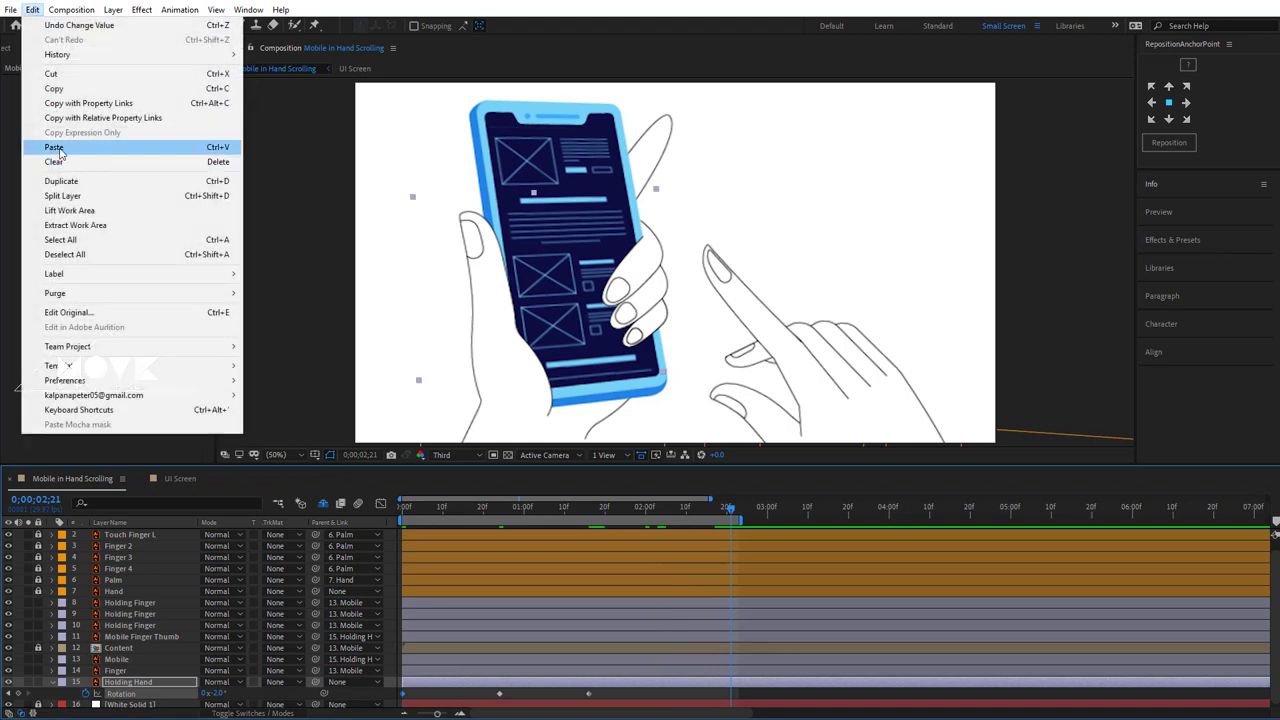
left_click(60, 149)
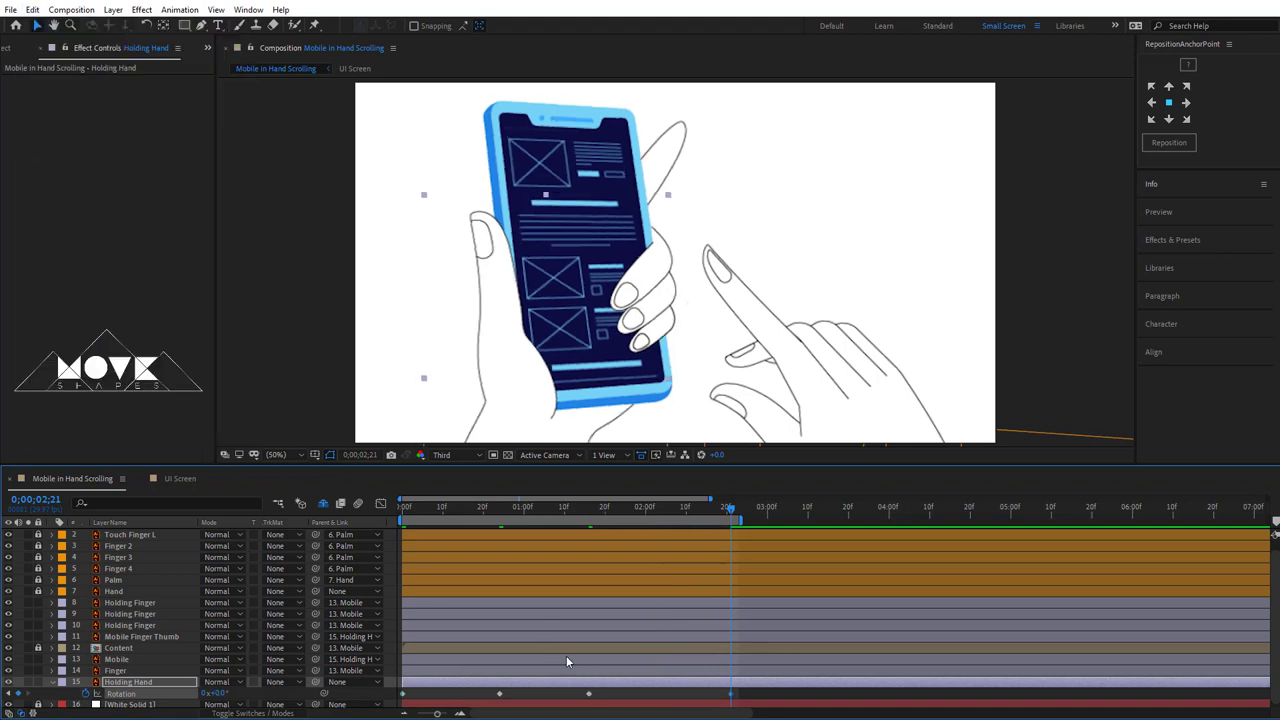
- Apply Easy Ease to the four Holding Hand rotation keyframes and preview the tilt
left_click(402, 693)
right_click(404, 694)
mouse_move(500, 683)
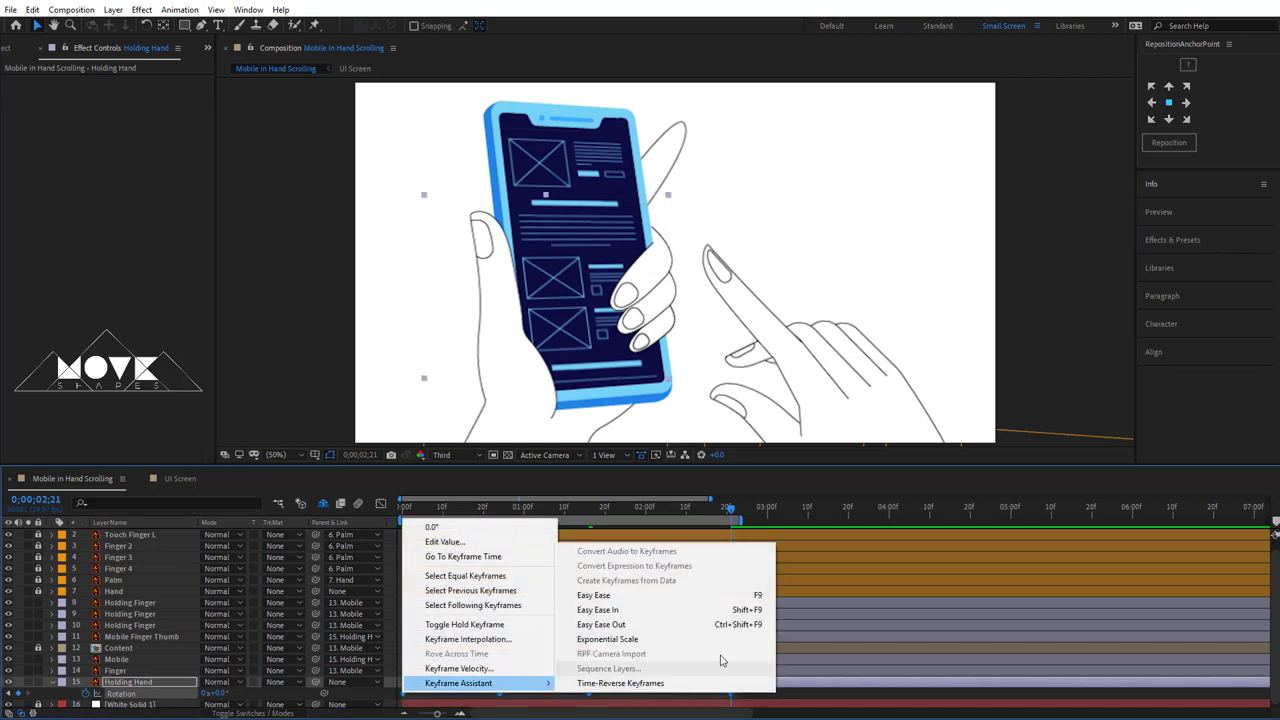
left_click(740, 591)
key("space")
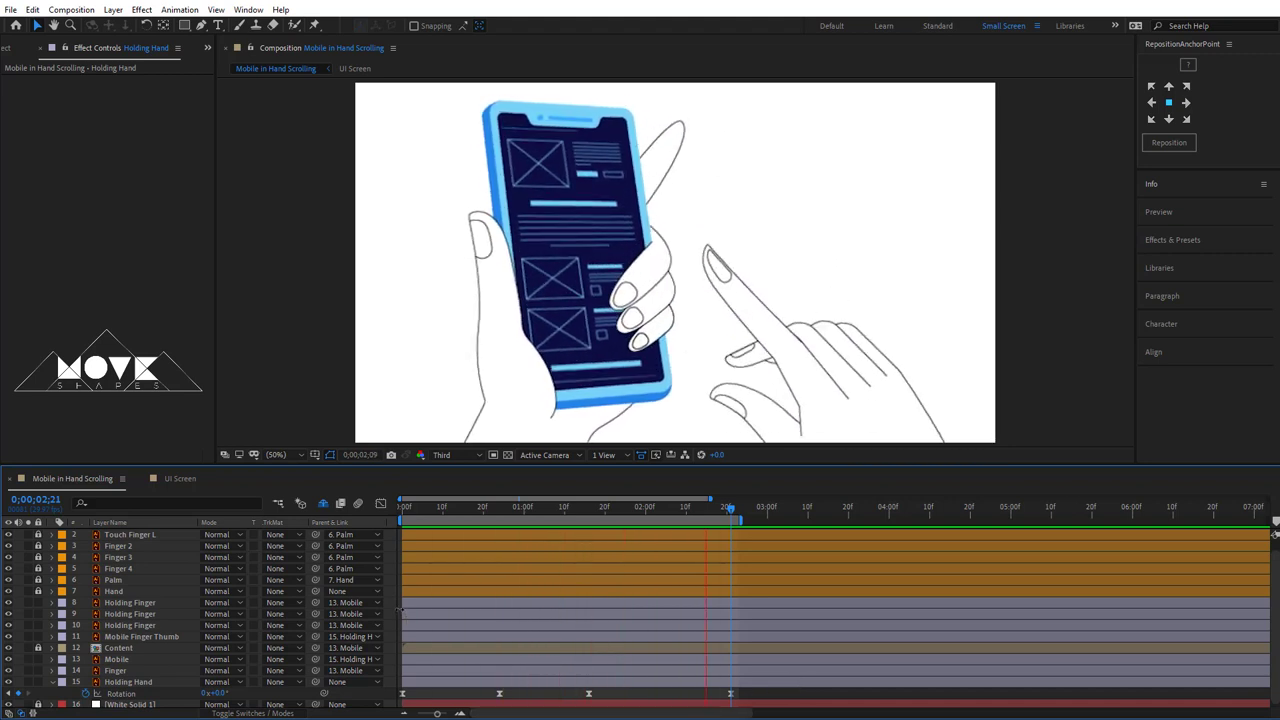
key("space")
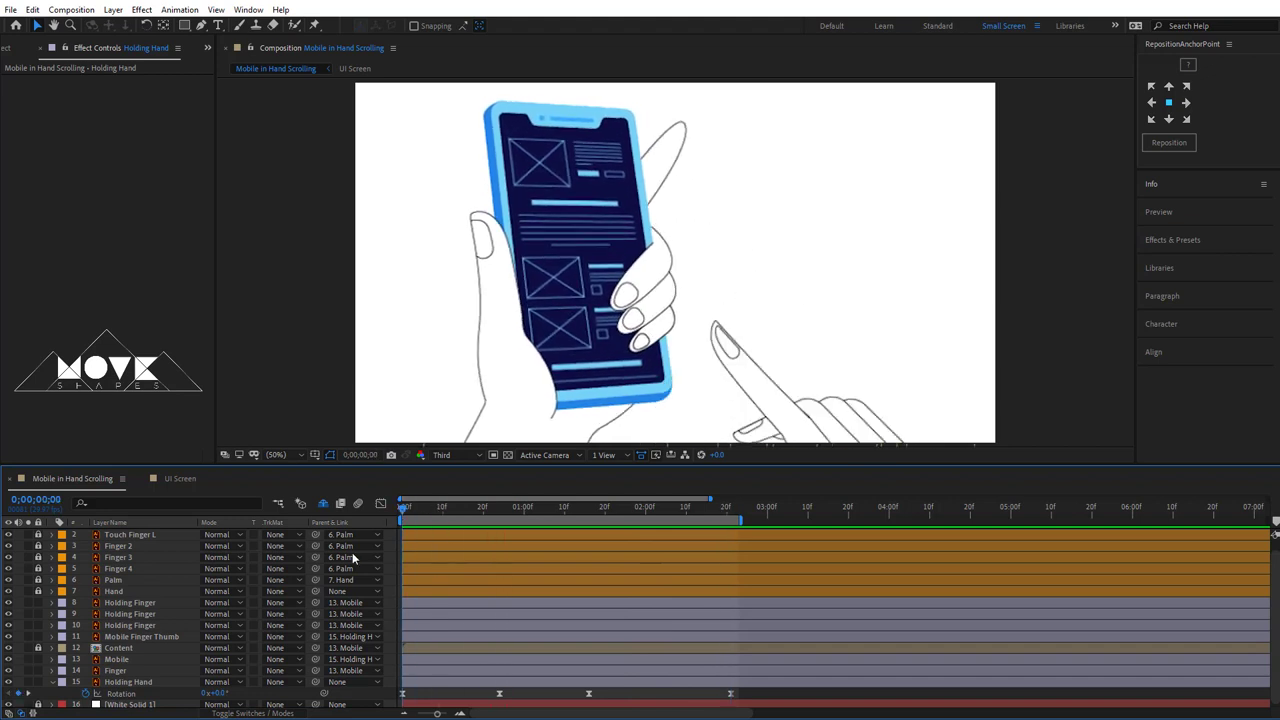
- Add a starting rotation keyframe on Mobile Finger Thumb and key a new rotation at 22f
left_click(510, 326)
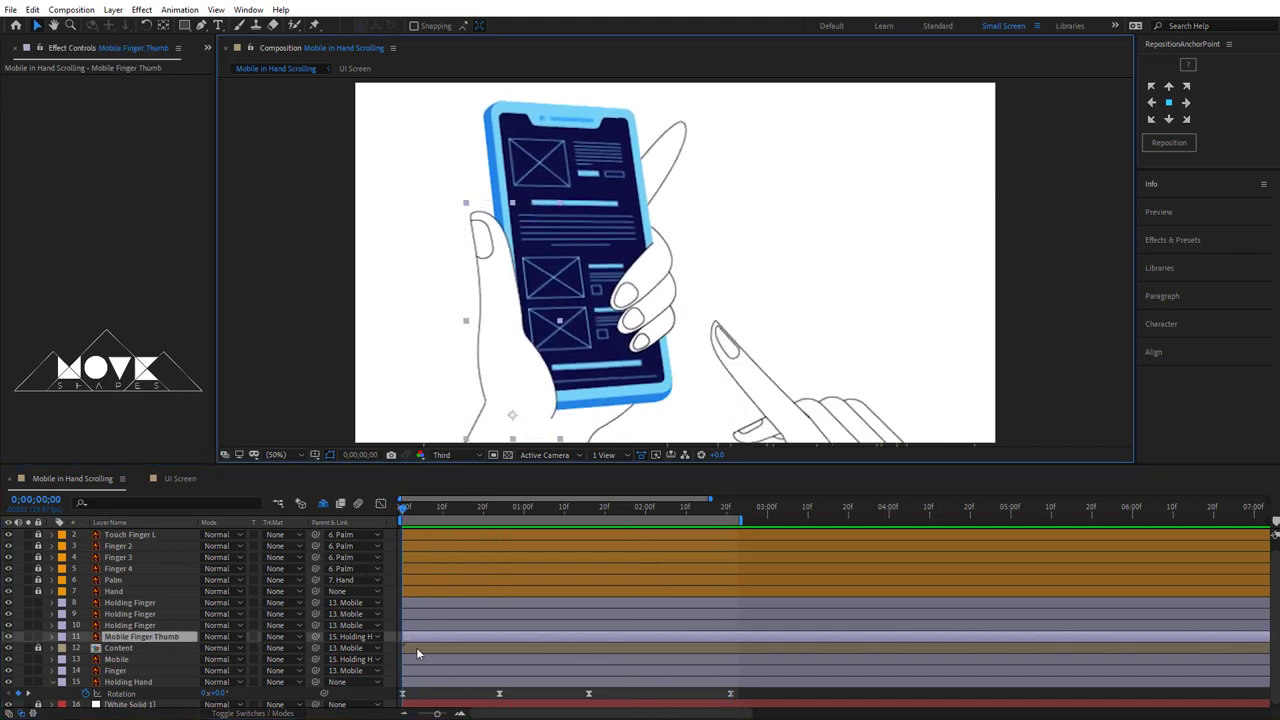
key("r")
left_click(88, 650)
left_click(90, 650)
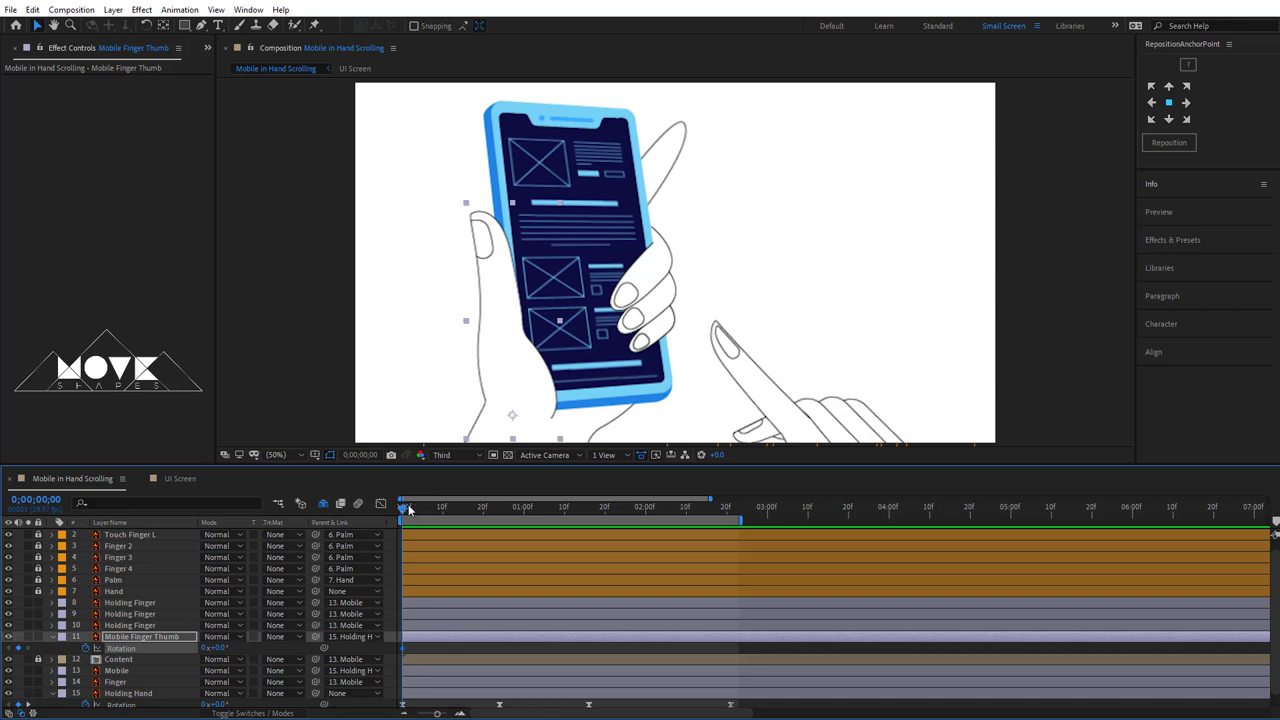
left_click_drag(408, 510, 491, 513)
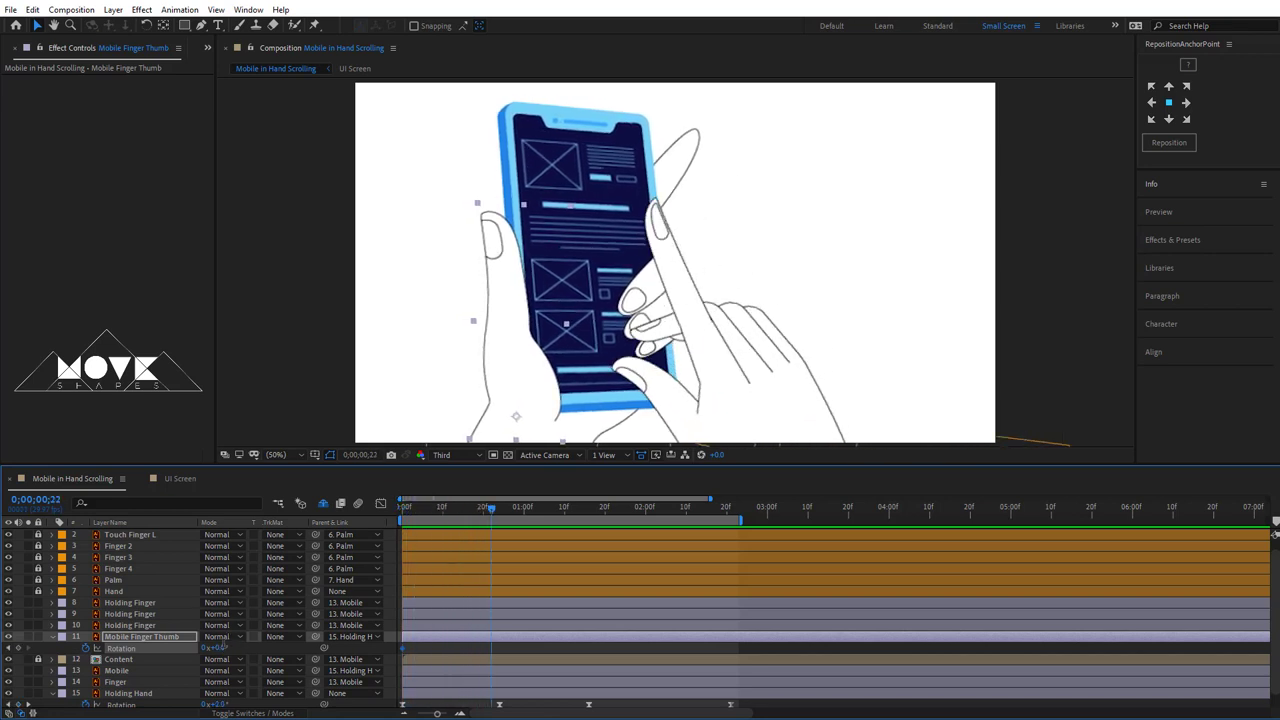
key("Return")
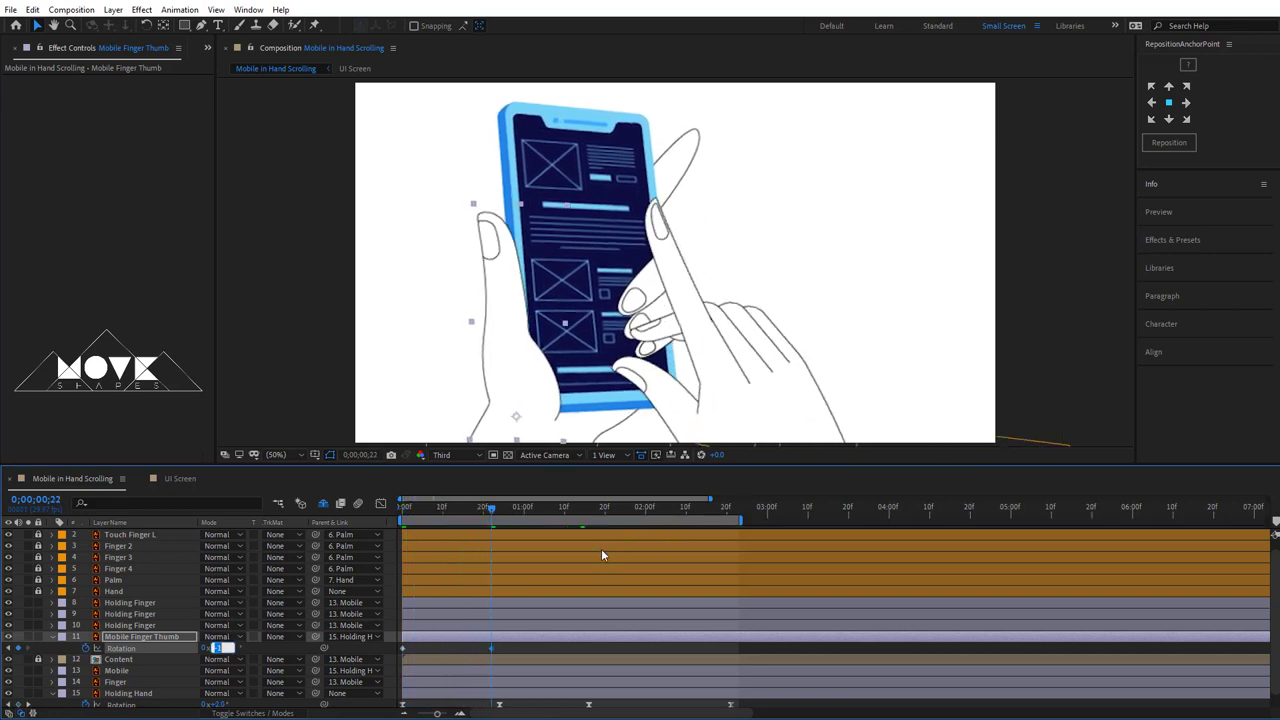
left_click_drag(491, 510, 608, 522)
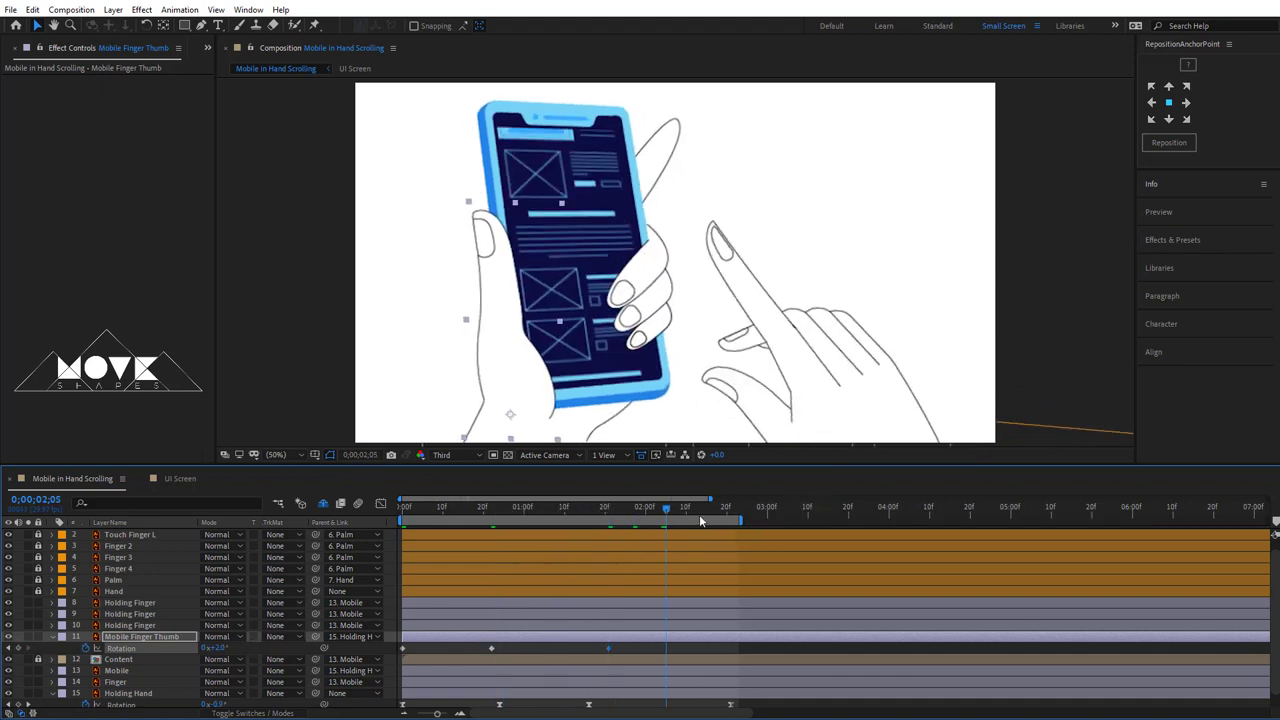
left_click_drag(700, 520, 727, 520)
- Copy the thumb's first rotation keyframe and paste it at 2;21
left_click(402, 648)
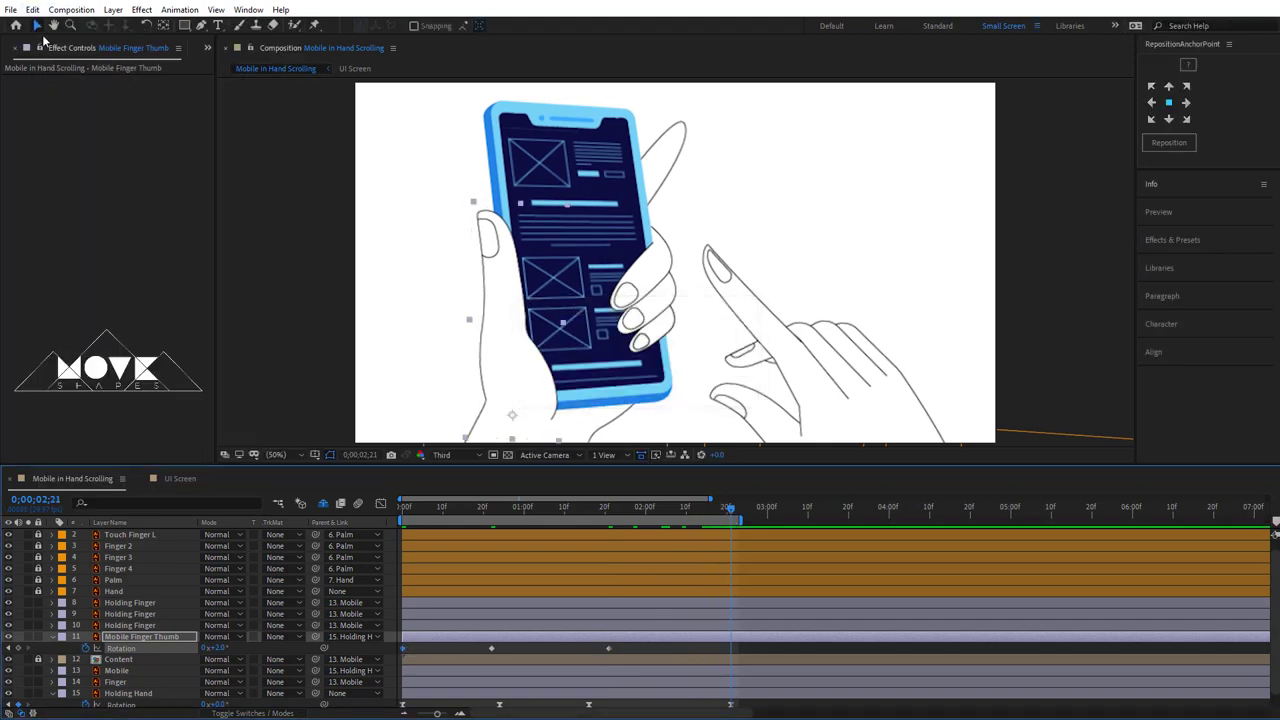
left_click(32, 9)
left_click(54, 88)
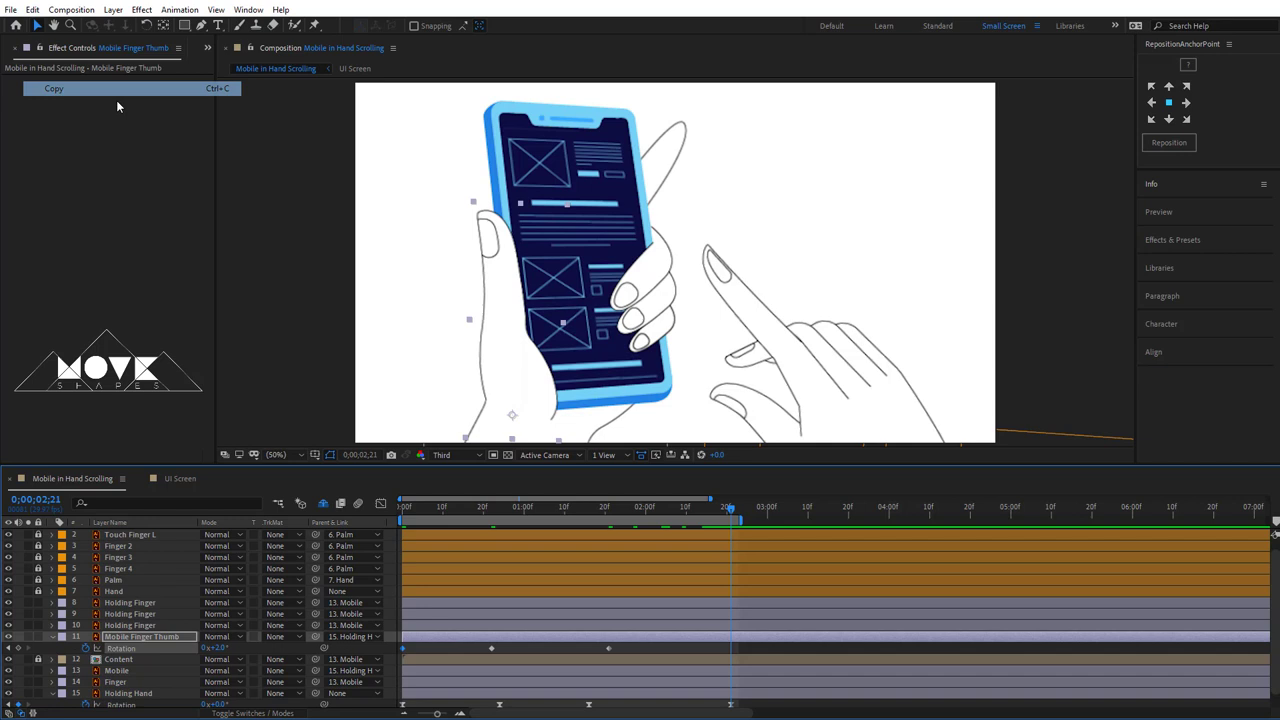
left_click(32, 9)
left_click(54, 147)
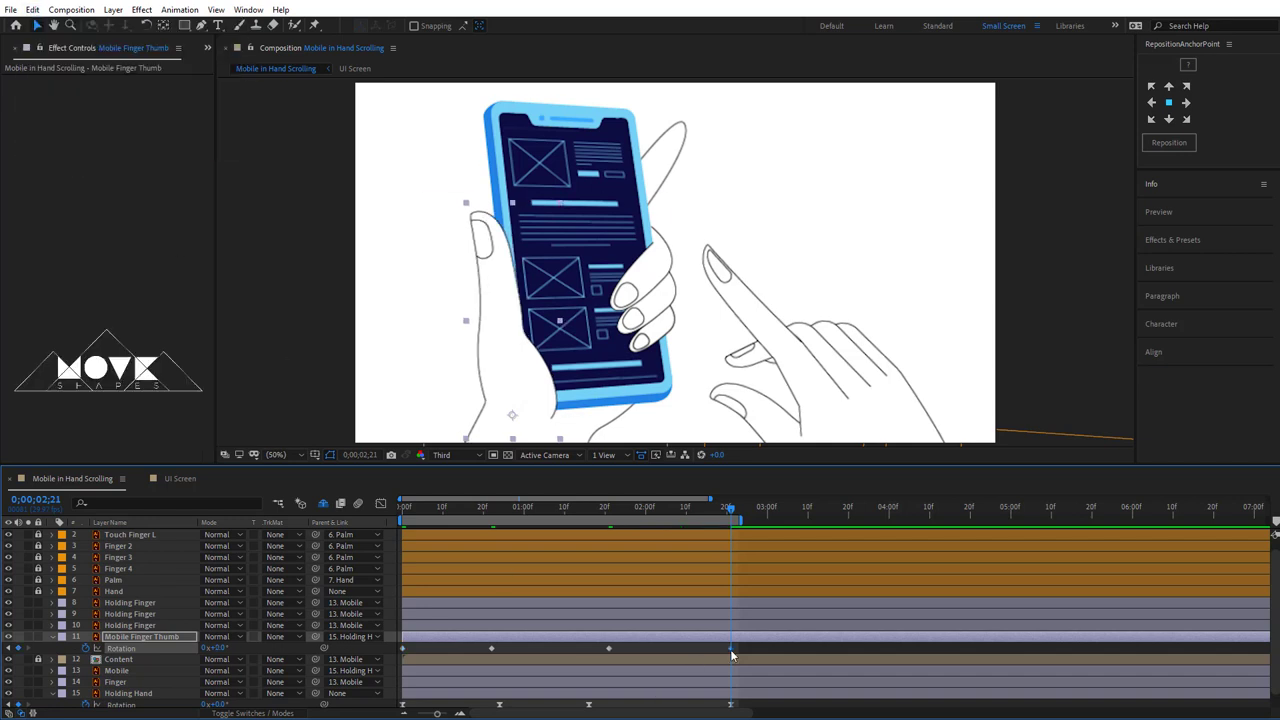
- Apply Easy Ease to the four thumb rotation keyframes, preview, then select the Finger layer
left_click_drag(747, 644, 392, 656)
right_click(403, 648)
mouse_move(540, 638)
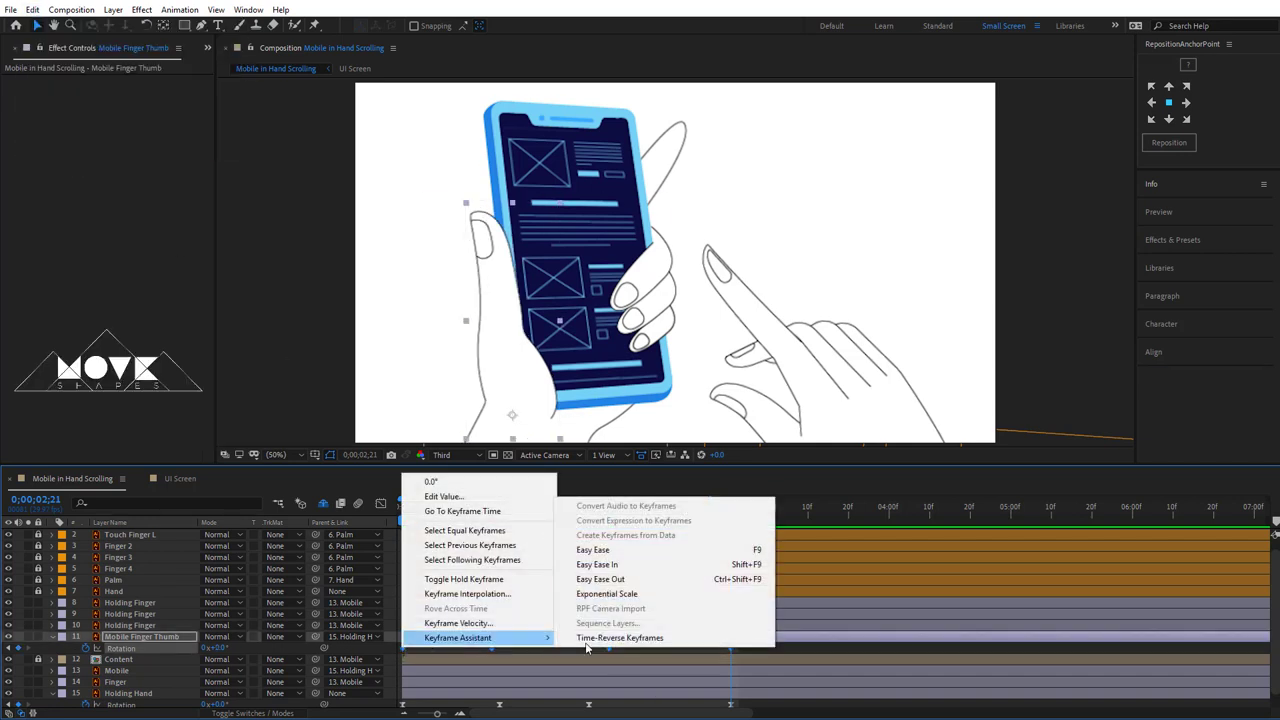
left_click(593, 549)
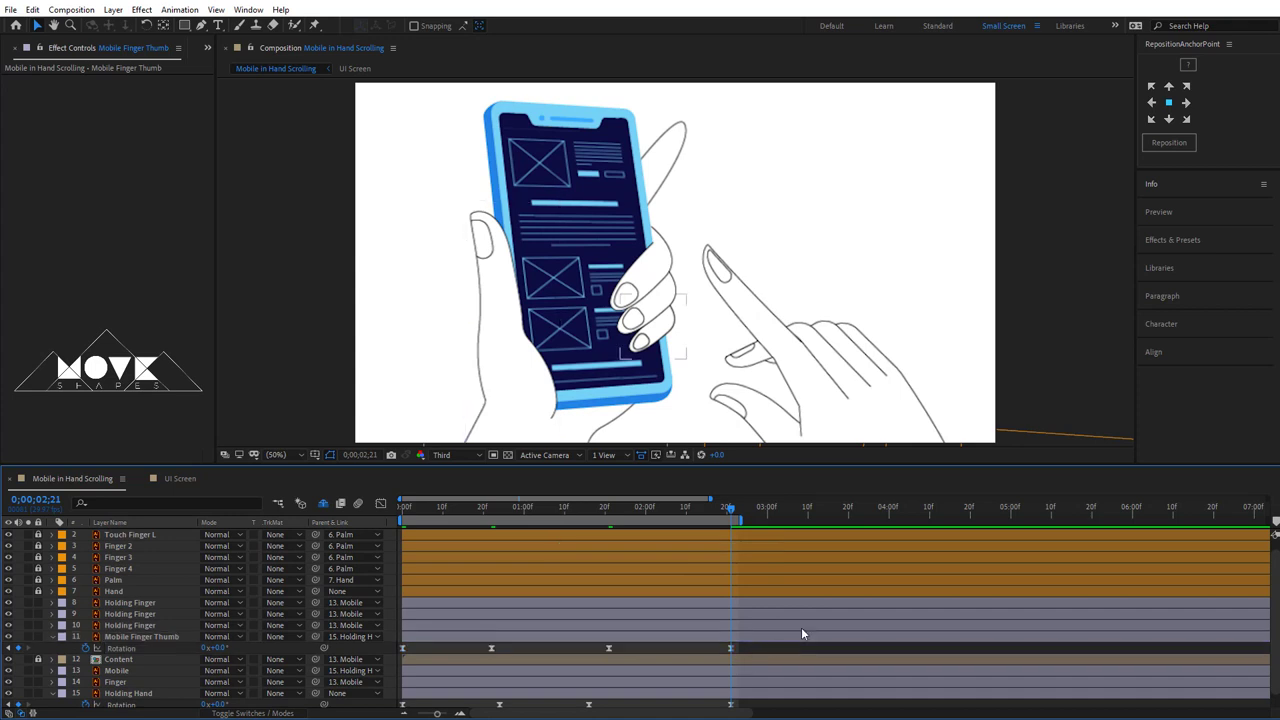
key("space")
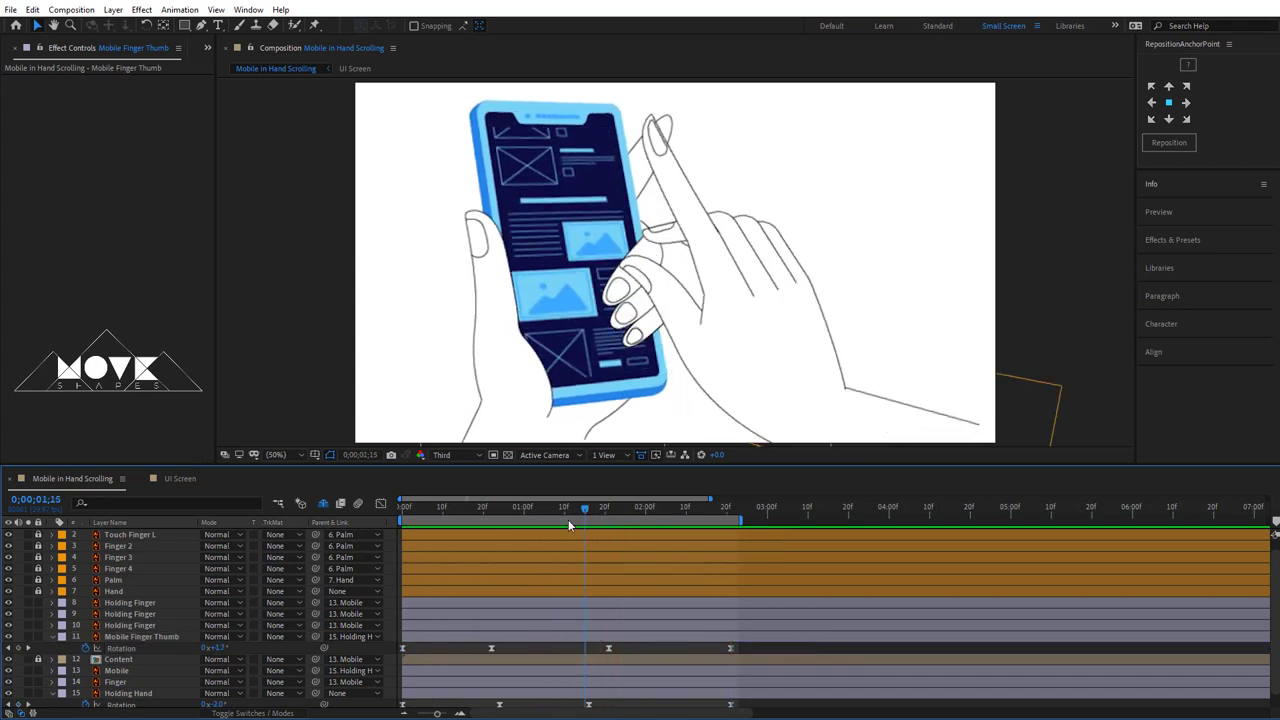
key("space")
left_click(678, 150)
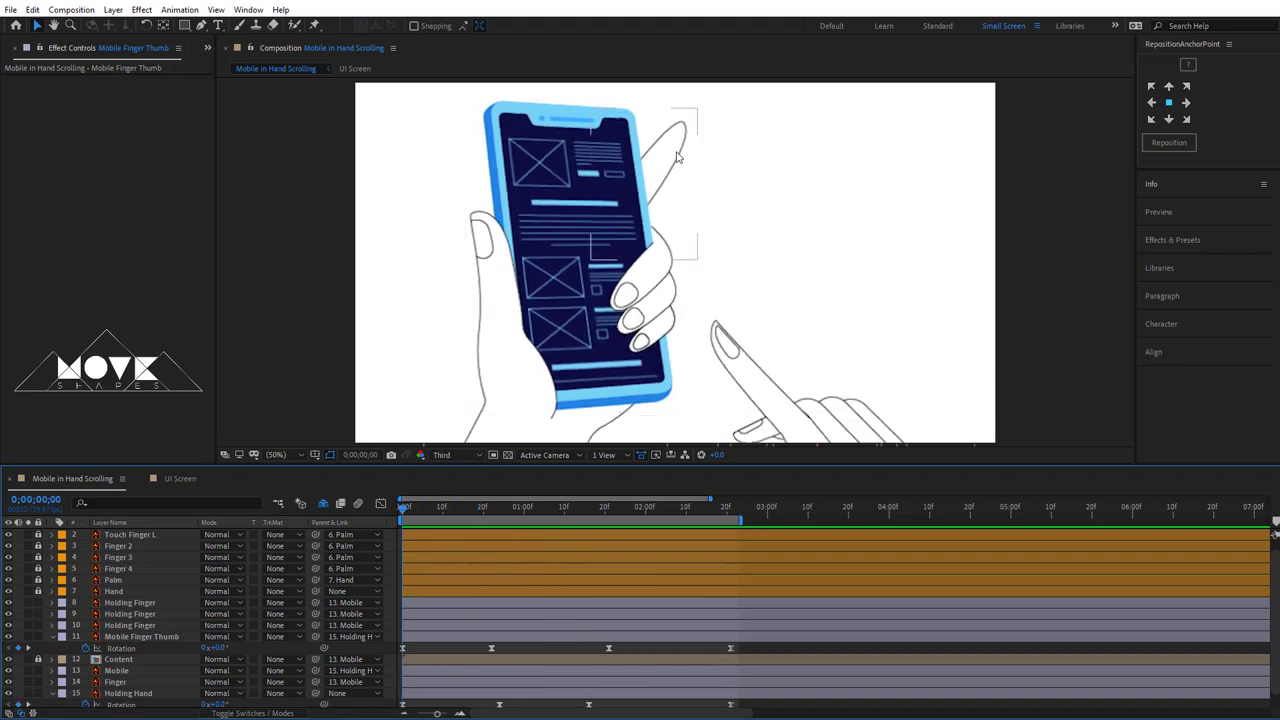
- Keyframe the Finger layer's rotation at 20f, 1;10, 2;00 and a resting 2;21
key("r")
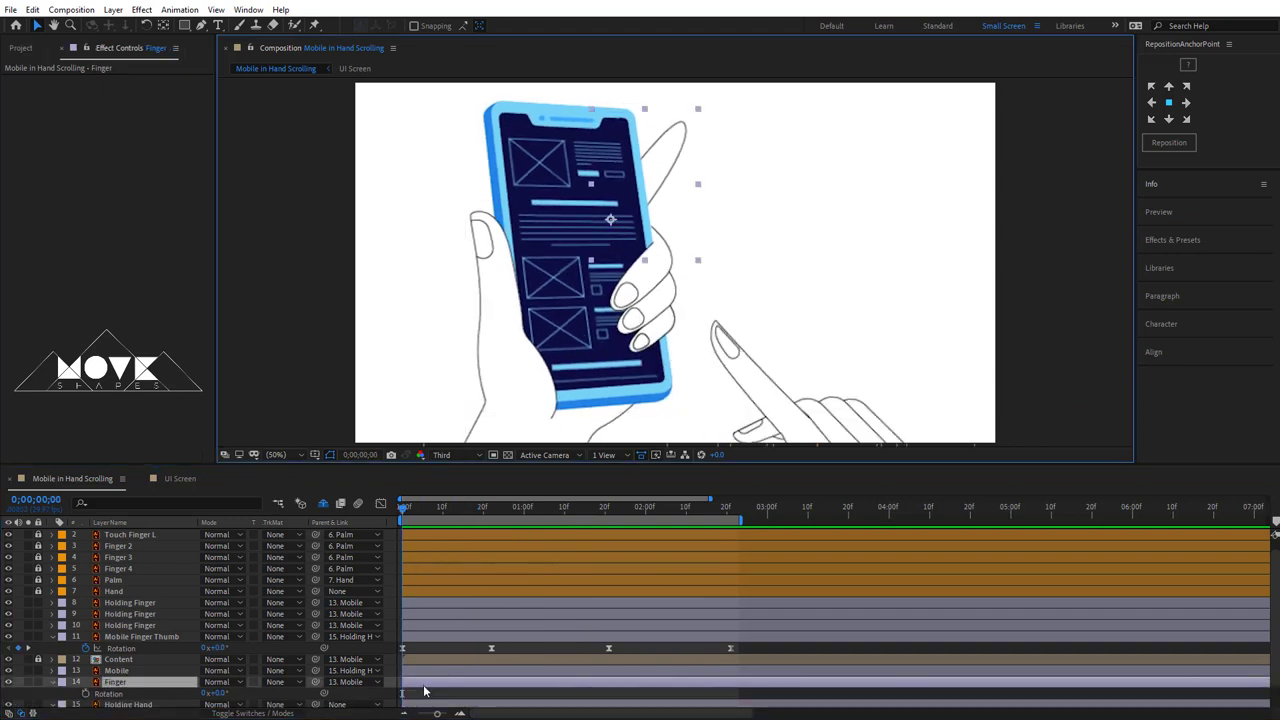
left_click_drag(416, 508, 484, 531)
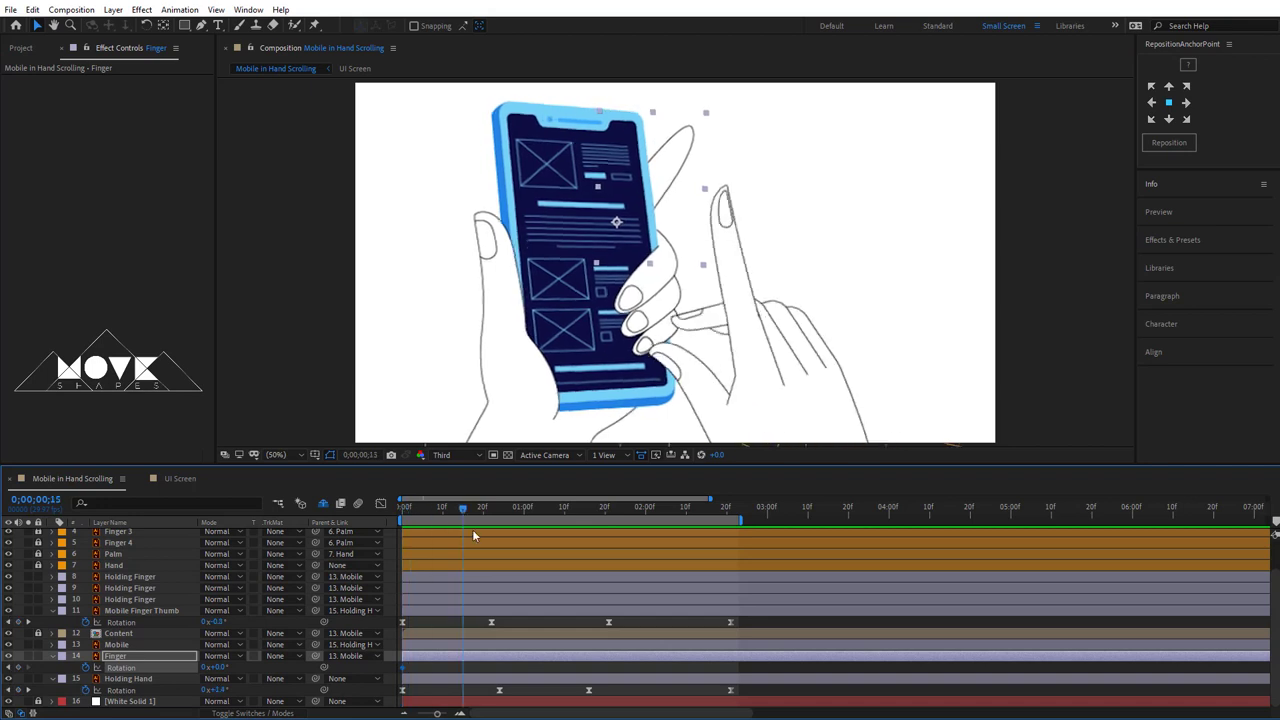
left_click_drag(218, 668, 232, 668)
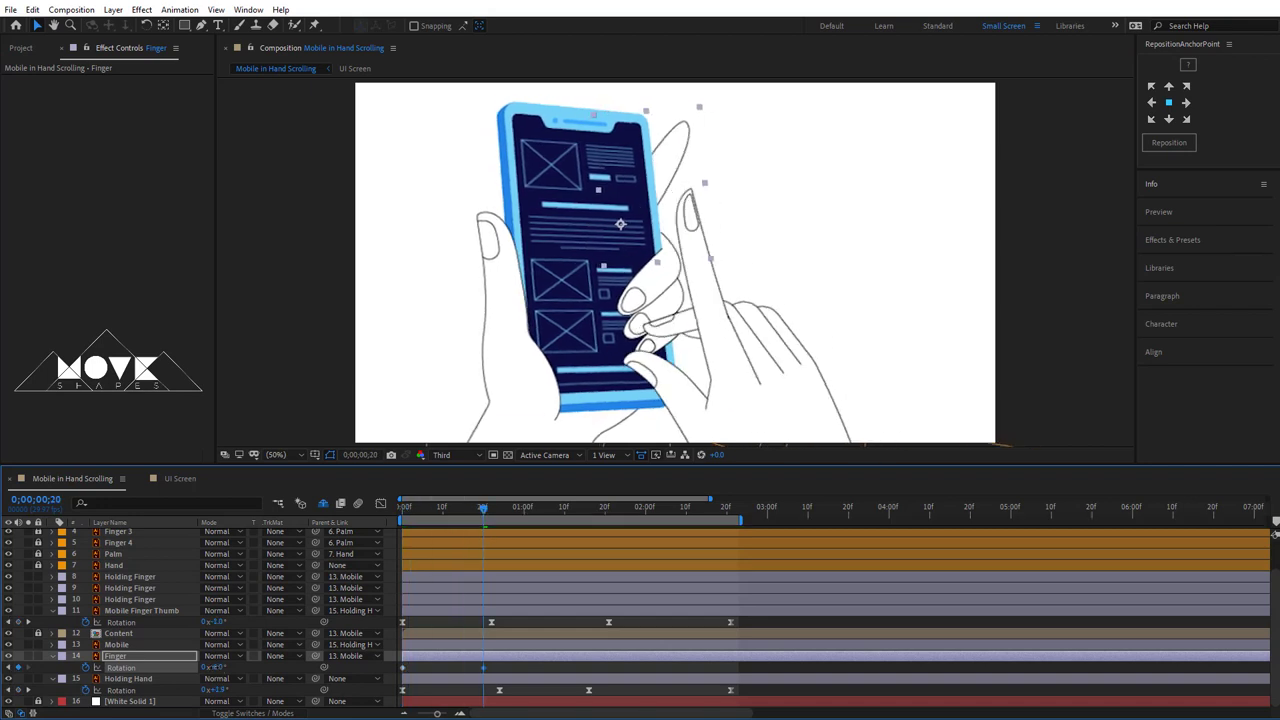
key("space")
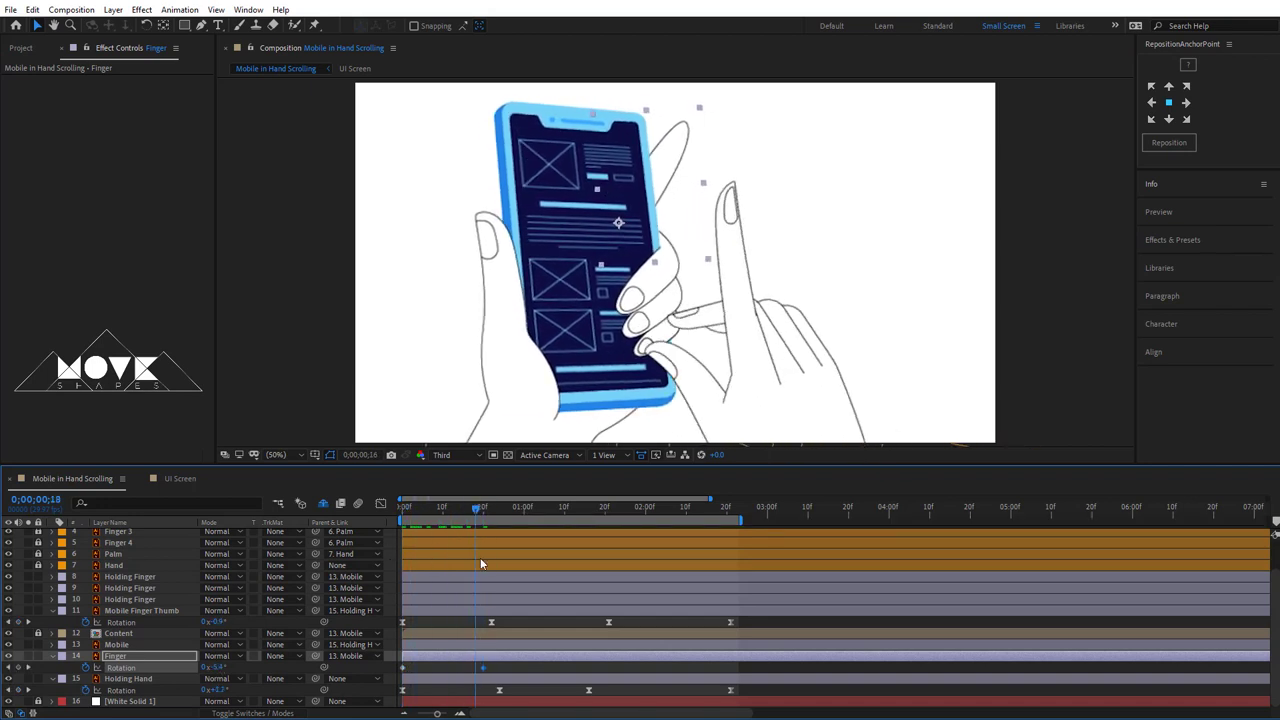
left_click_drag(216, 668, 226, 668)
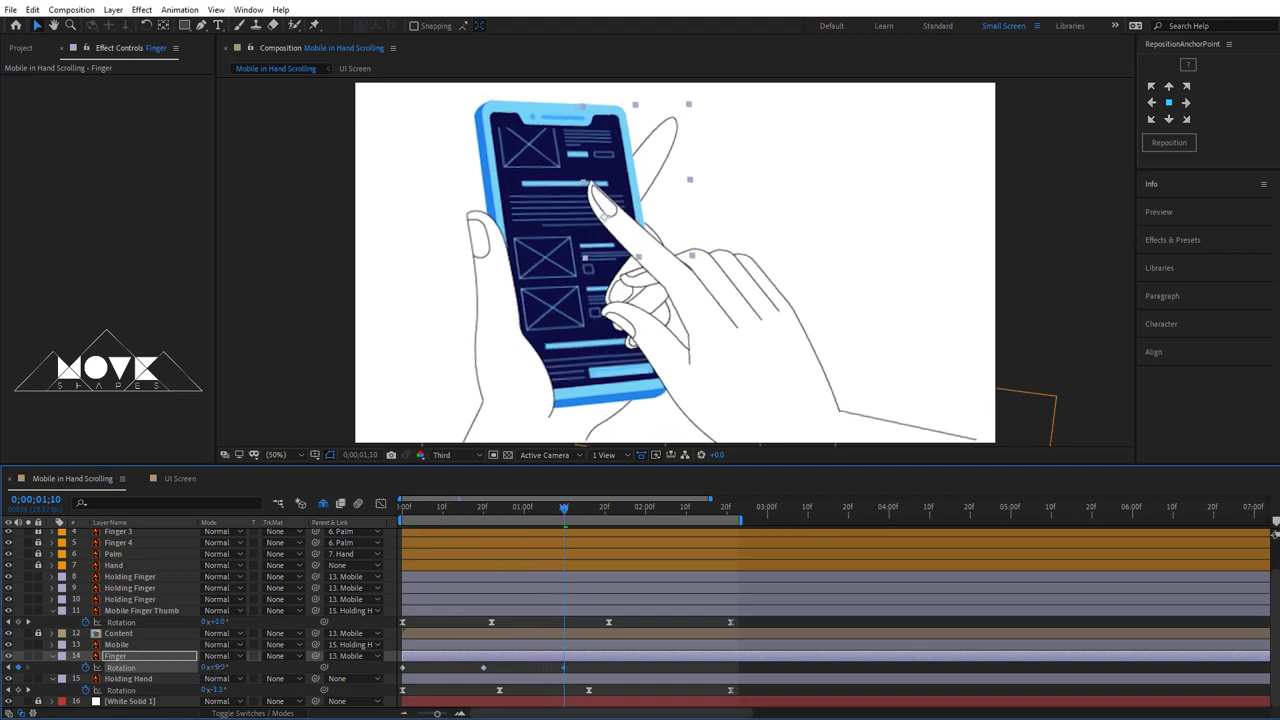
left_click_drag(609, 508, 645, 508)
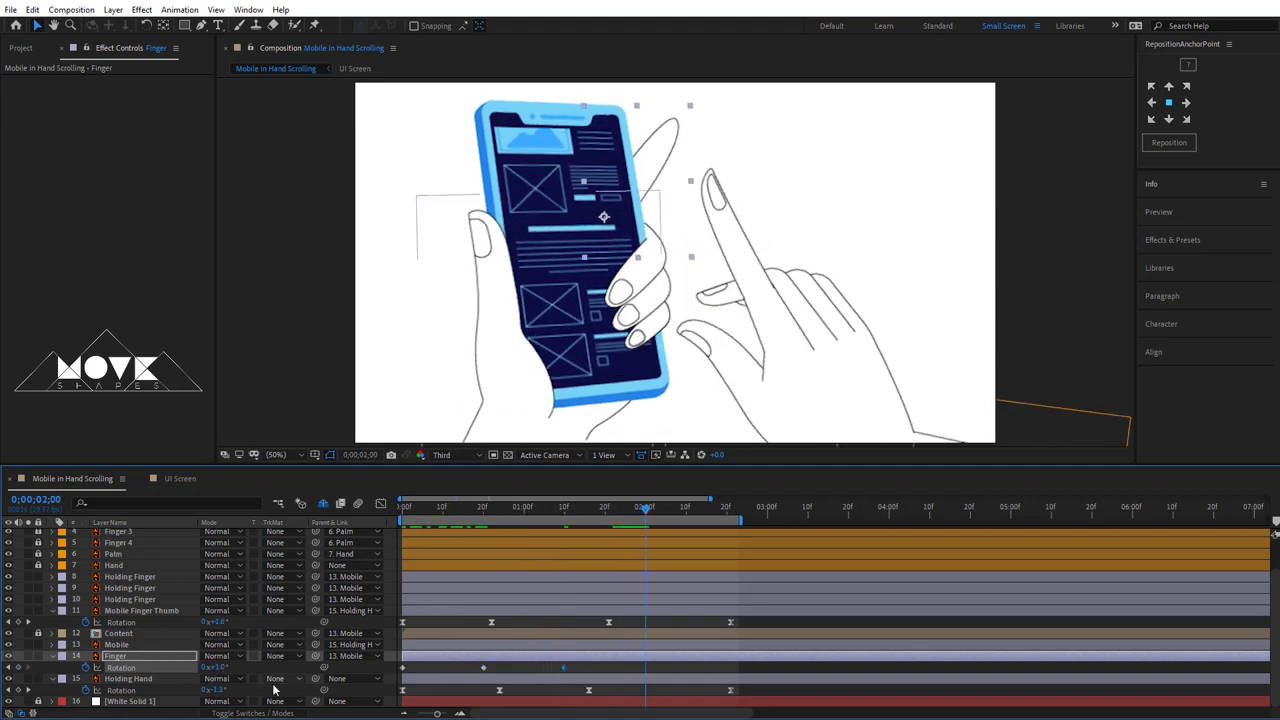
key("Down")
key("Down")
key("Down")
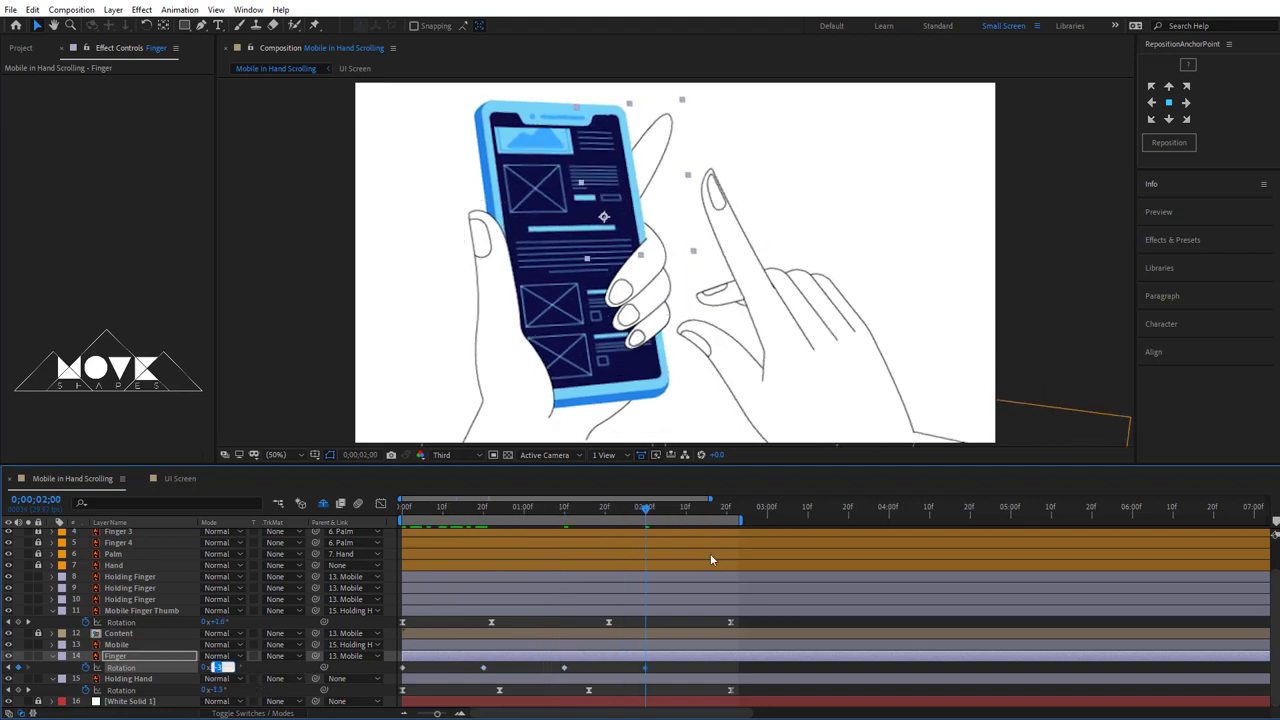
left_click_drag(685, 517, 729, 517)
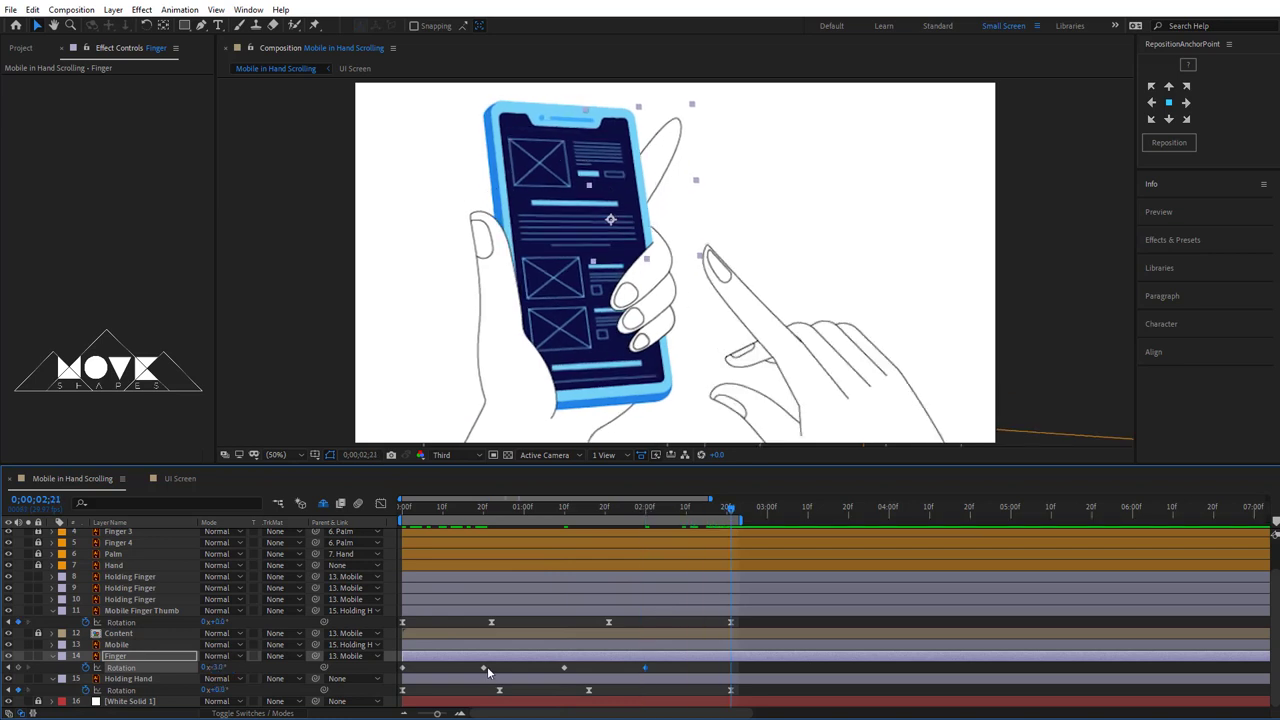
left_click_drag(427, 663, 383, 681)
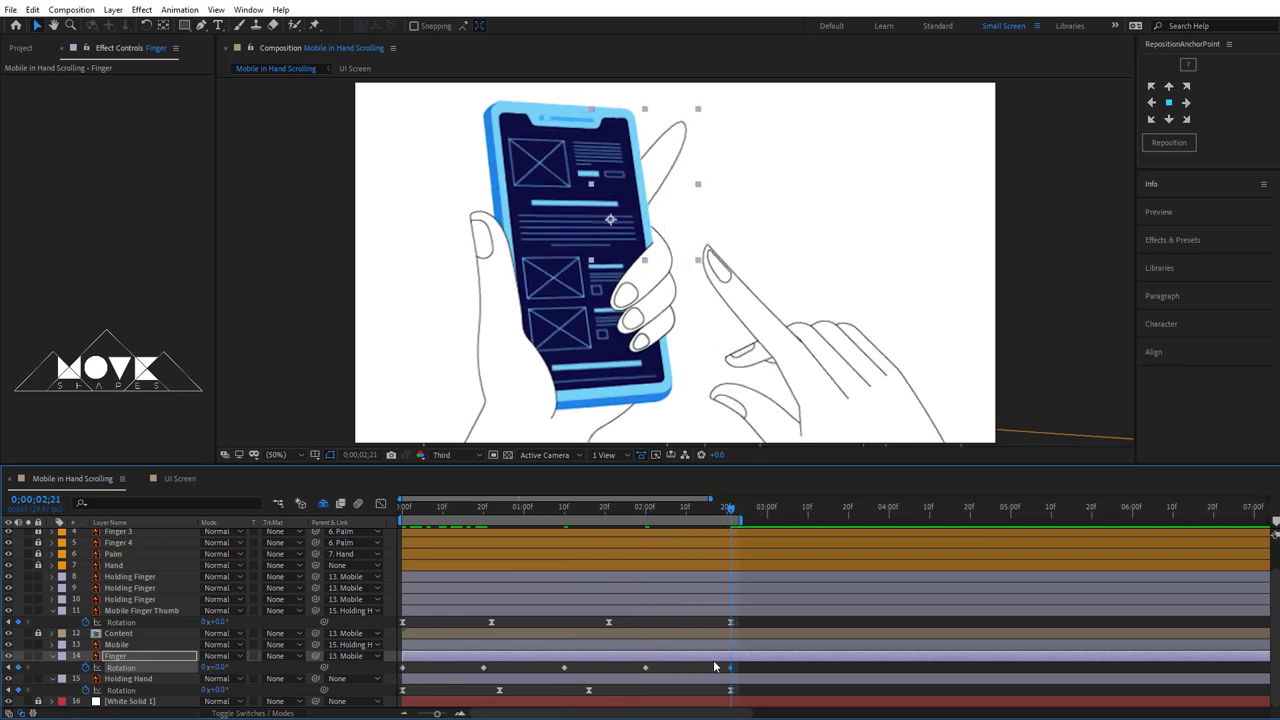
- Apply Easy Ease to all the Finger rotation keyframes and preview the swipe
left_click_drag(740, 662, 395, 680)
right_click(404, 670)
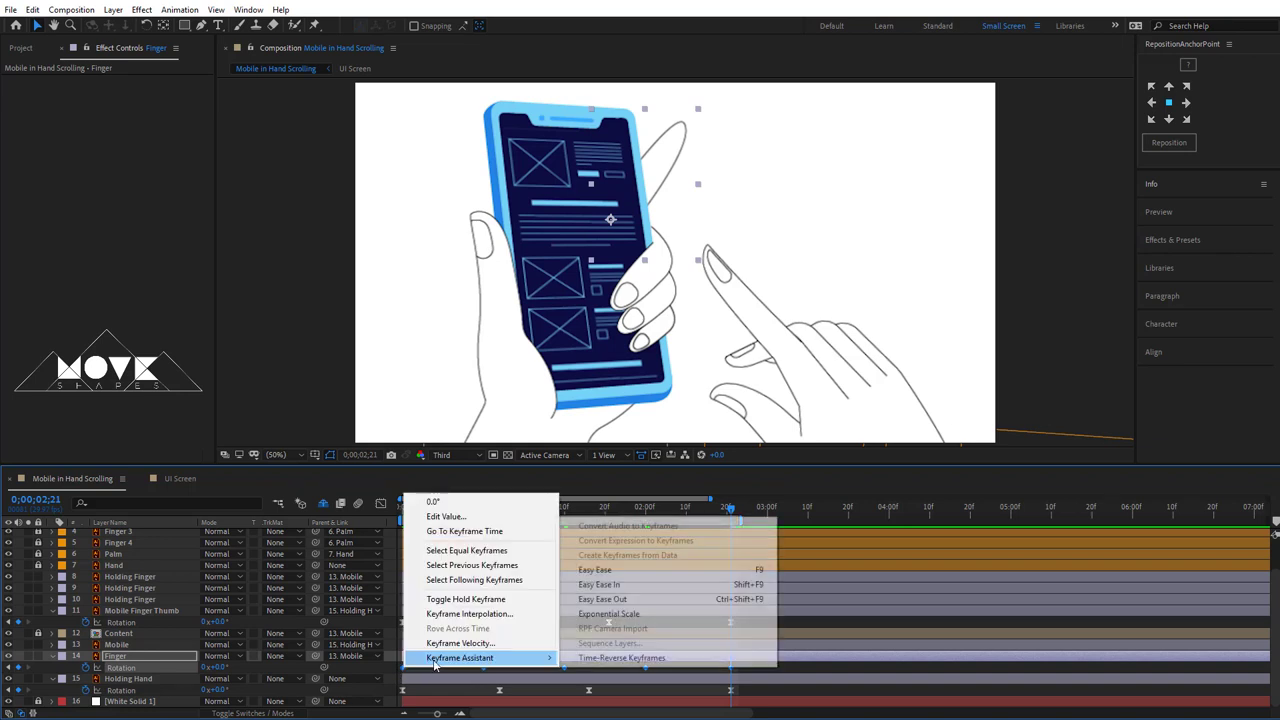
left_click(722, 572)
key("space")
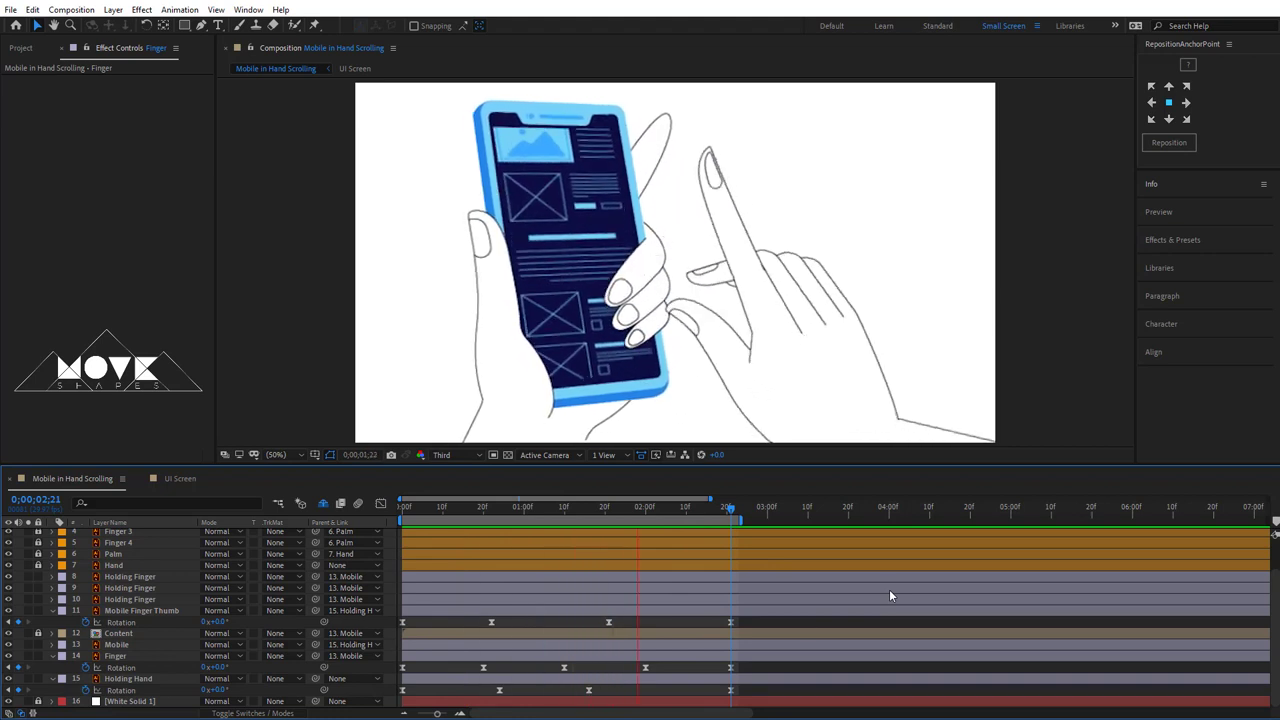
- Select the three Holding Finger layers and show their Rotation properties
key("space")
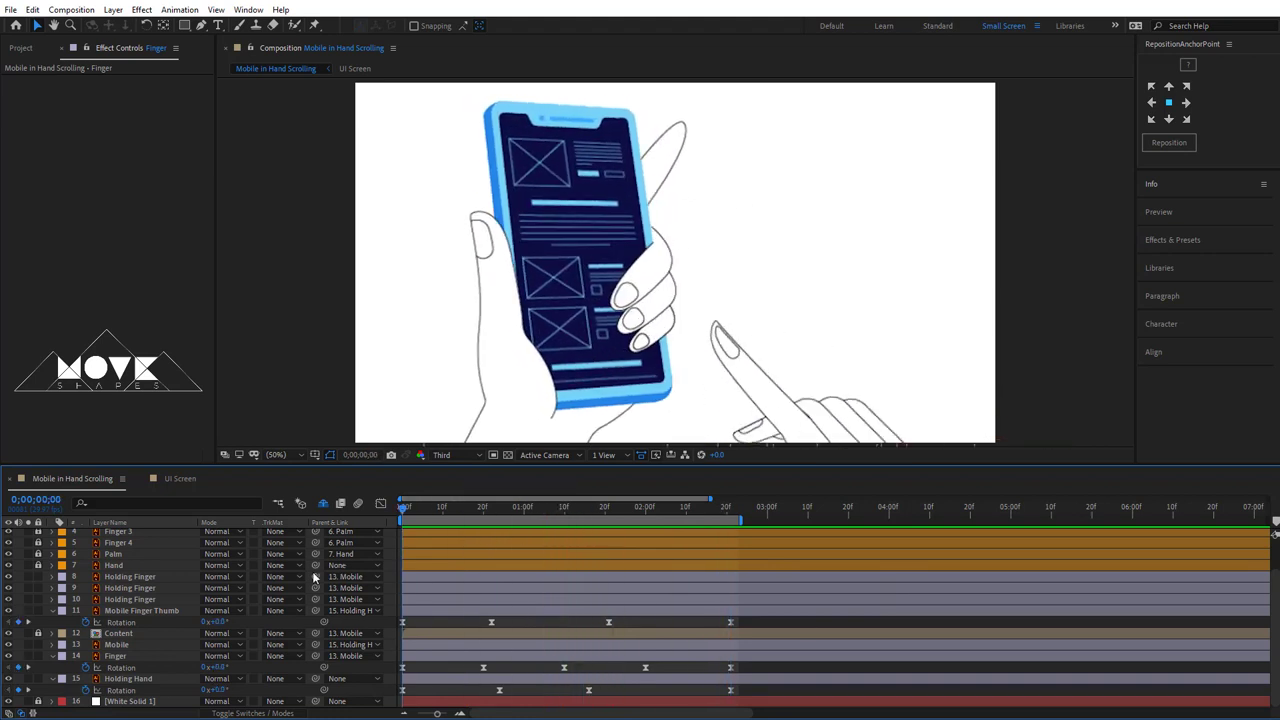
left_click(135, 577)
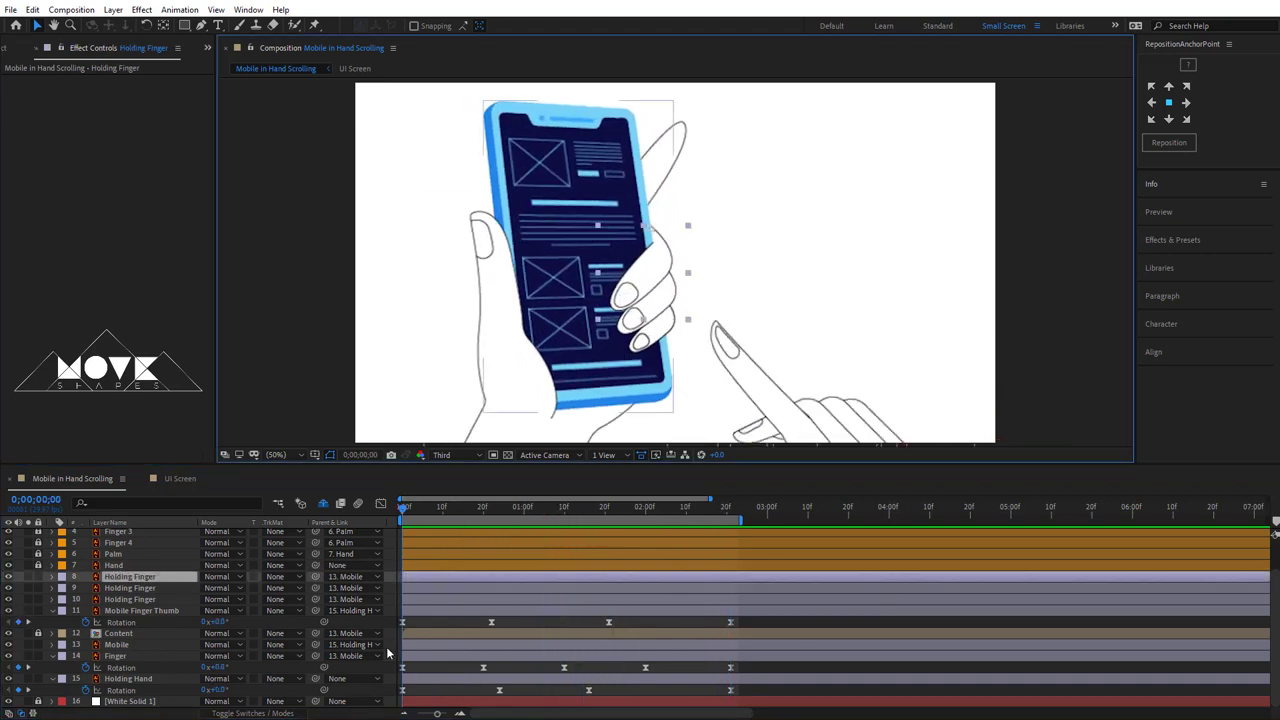
left_click(147, 599, "shift")
key("r")
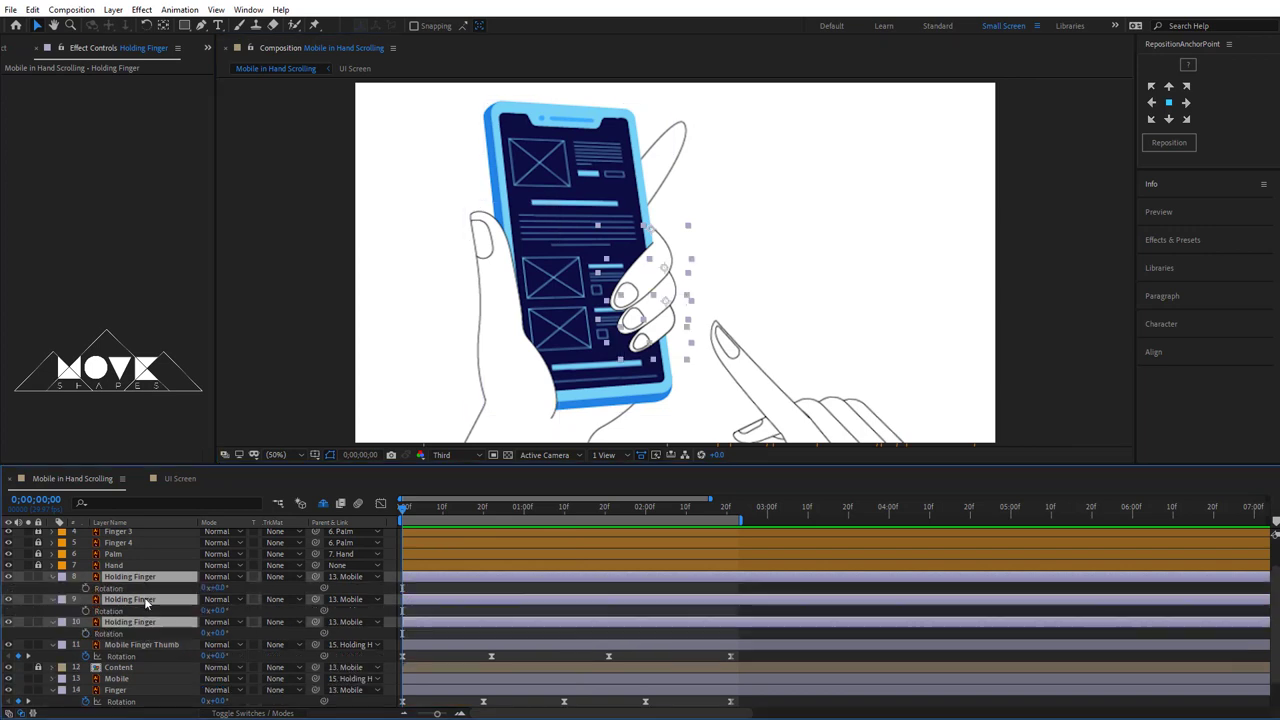
left_click(423, 588)
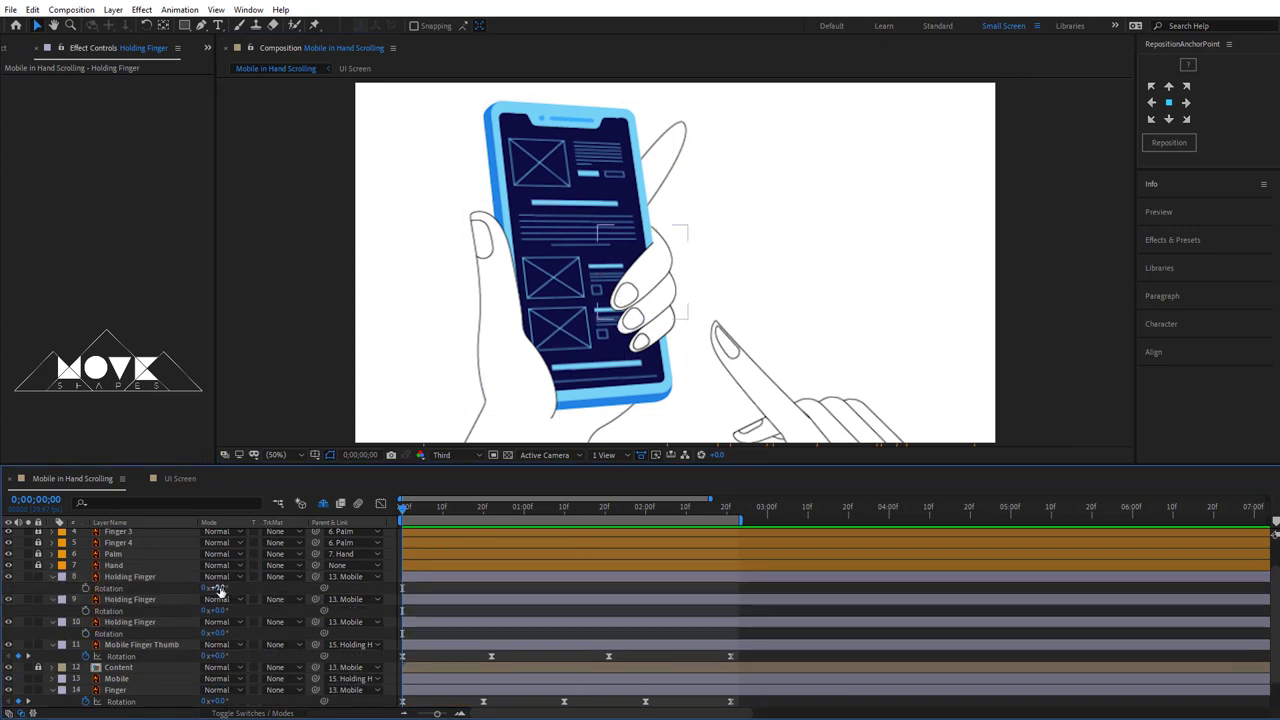
left_click(104, 589)
left_click(114, 624, "shift")
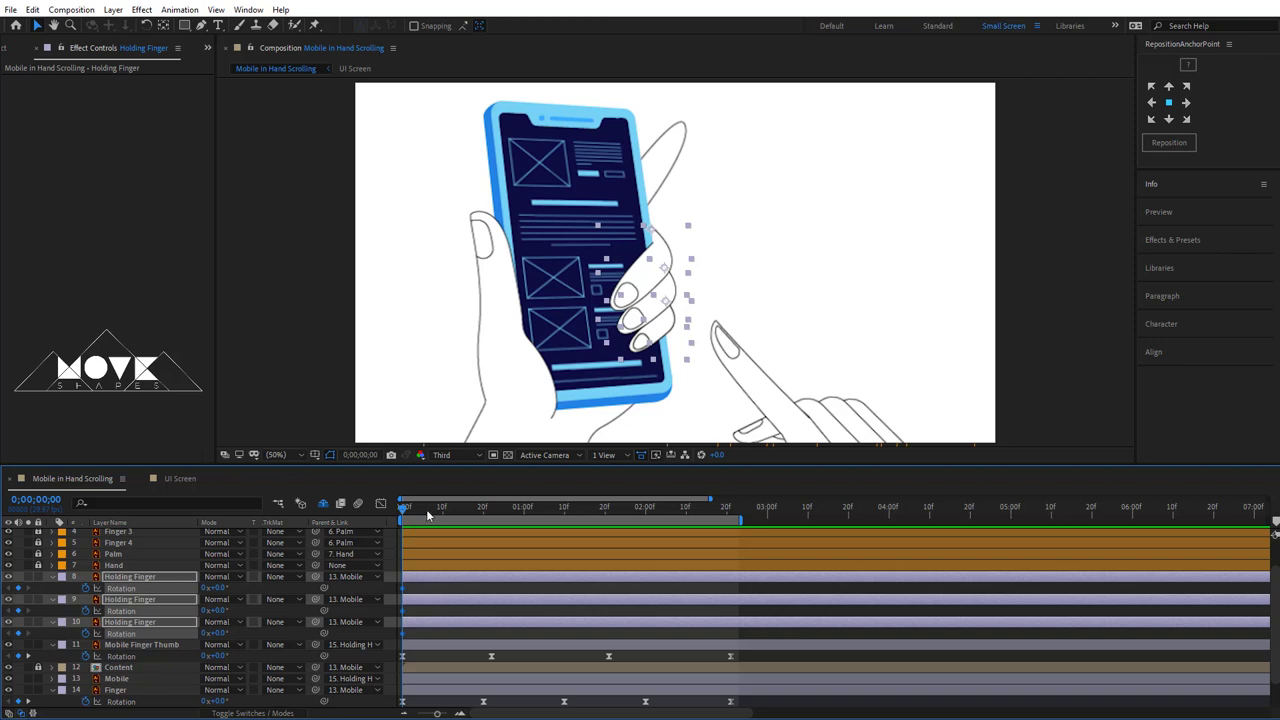
- Set rotation keyframes on all three Holding Fingers at 0;00;00;25
left_click_drag(428, 514, 503, 514)
left_click(437, 586)
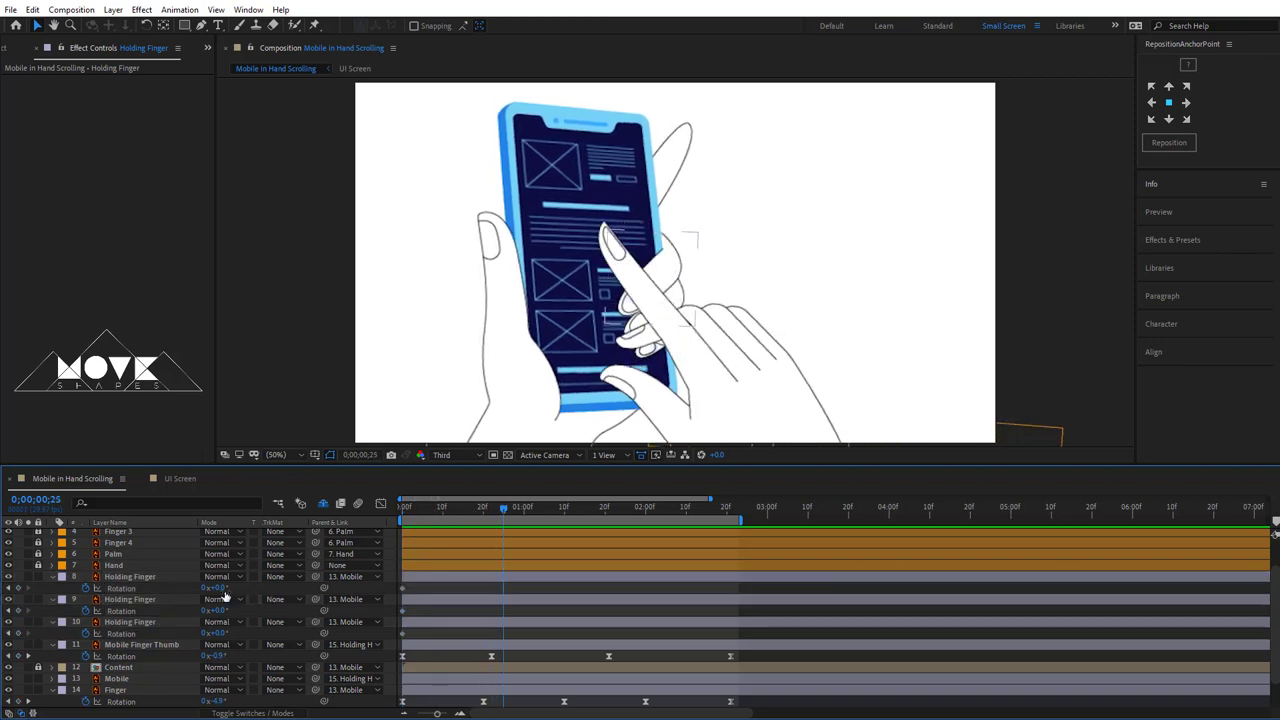
left_click(219, 588)
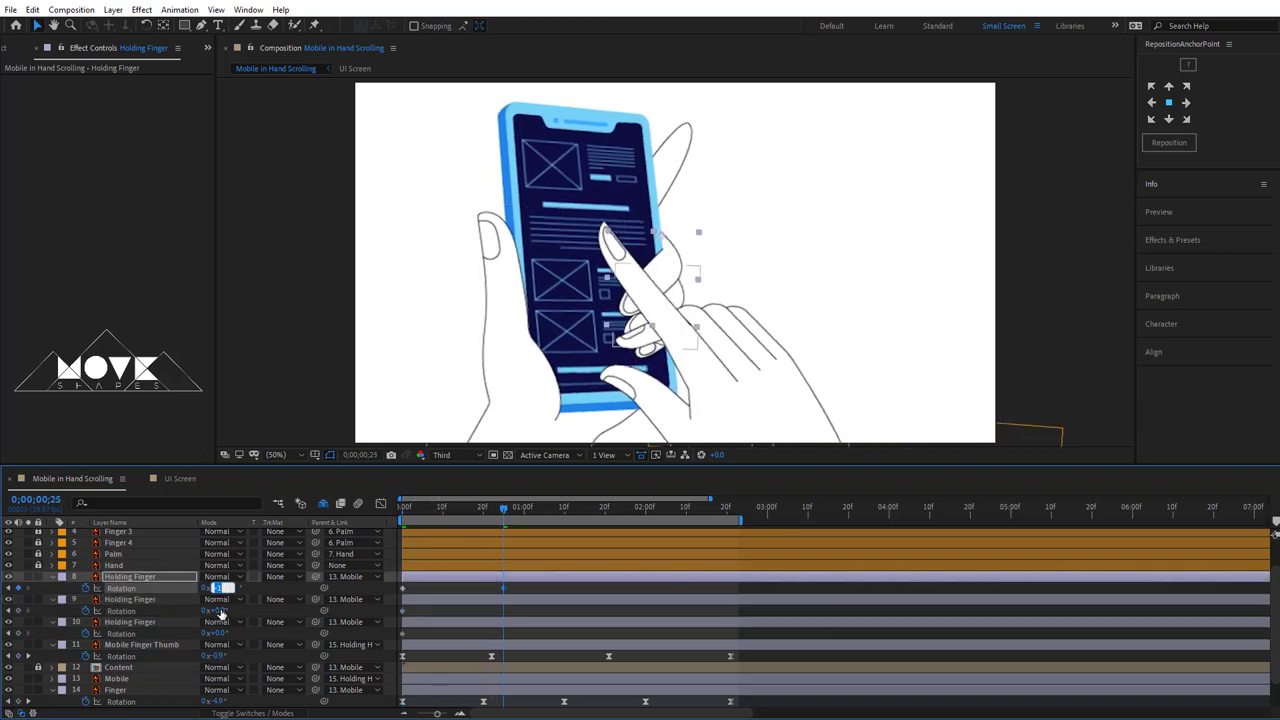
left_click(217, 611)
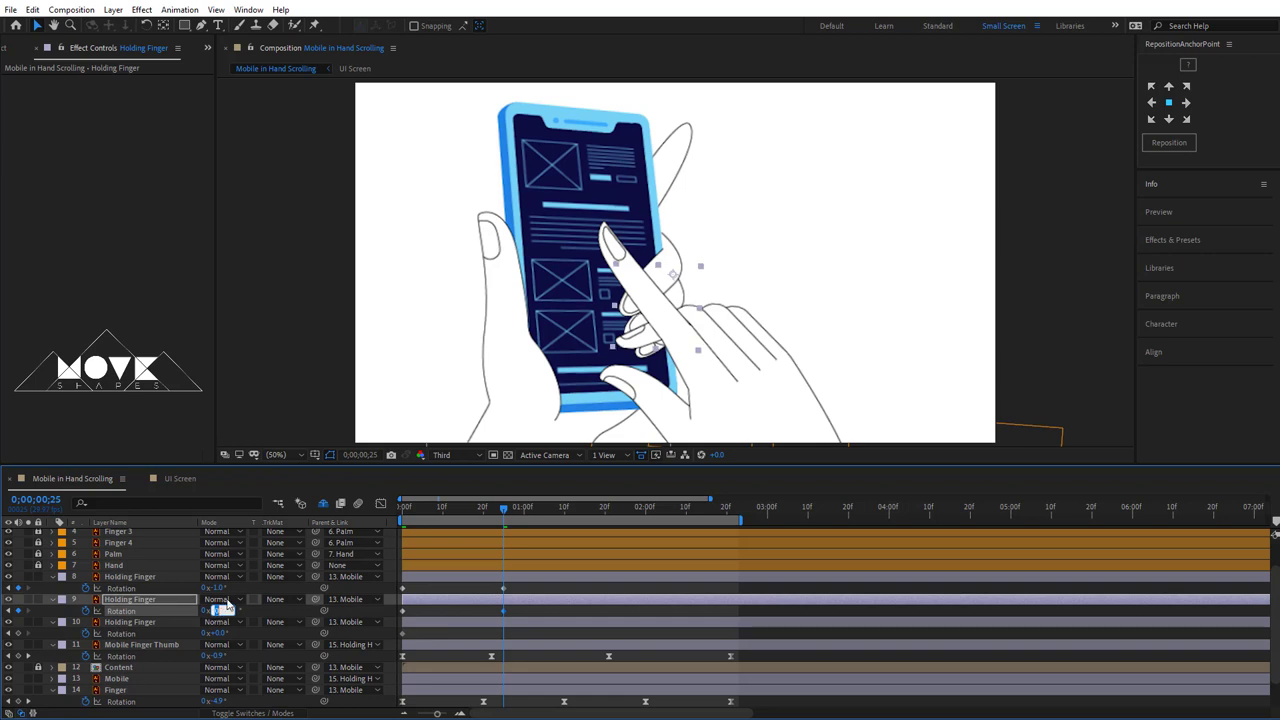
left_click(220, 588)
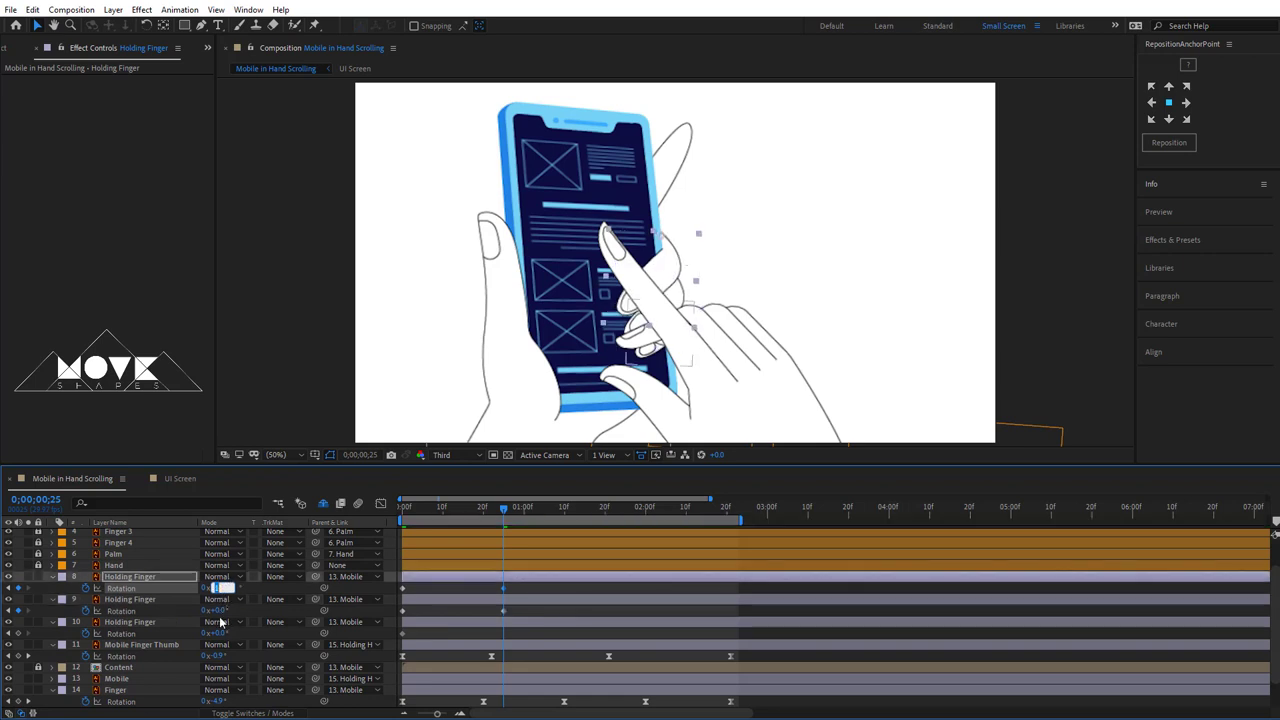
left_click(216, 610)
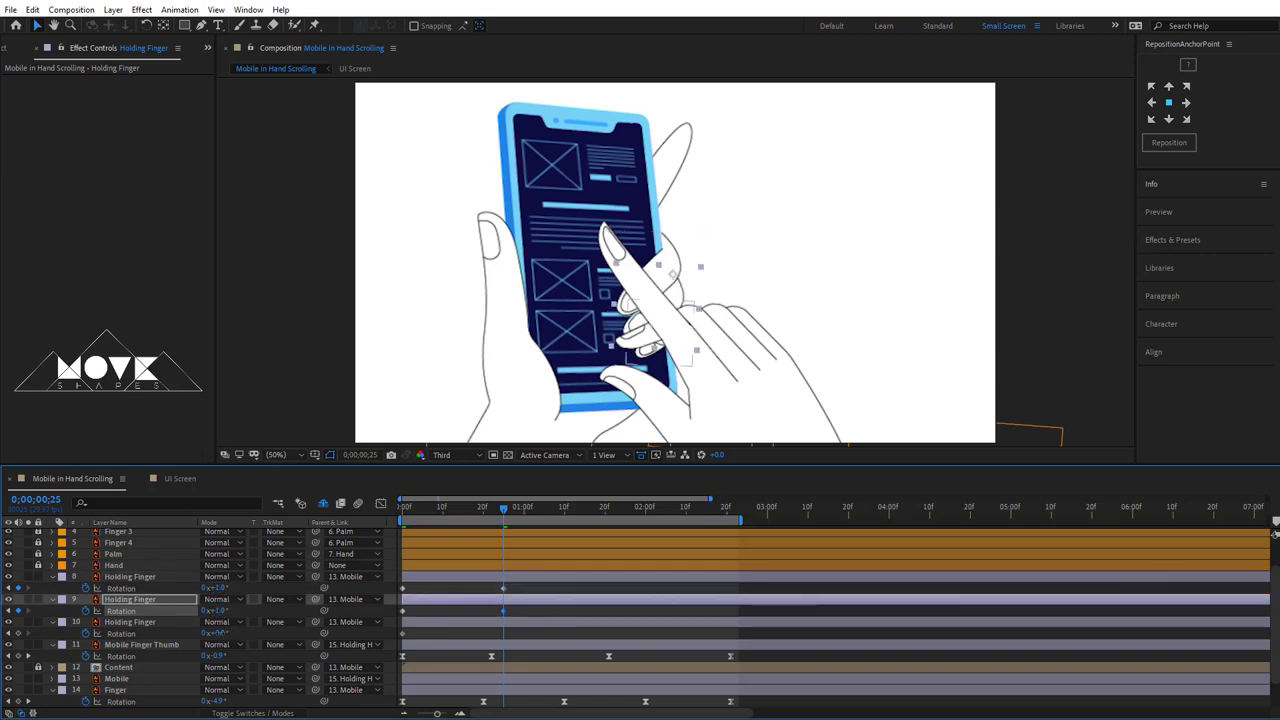
left_click(216, 633)
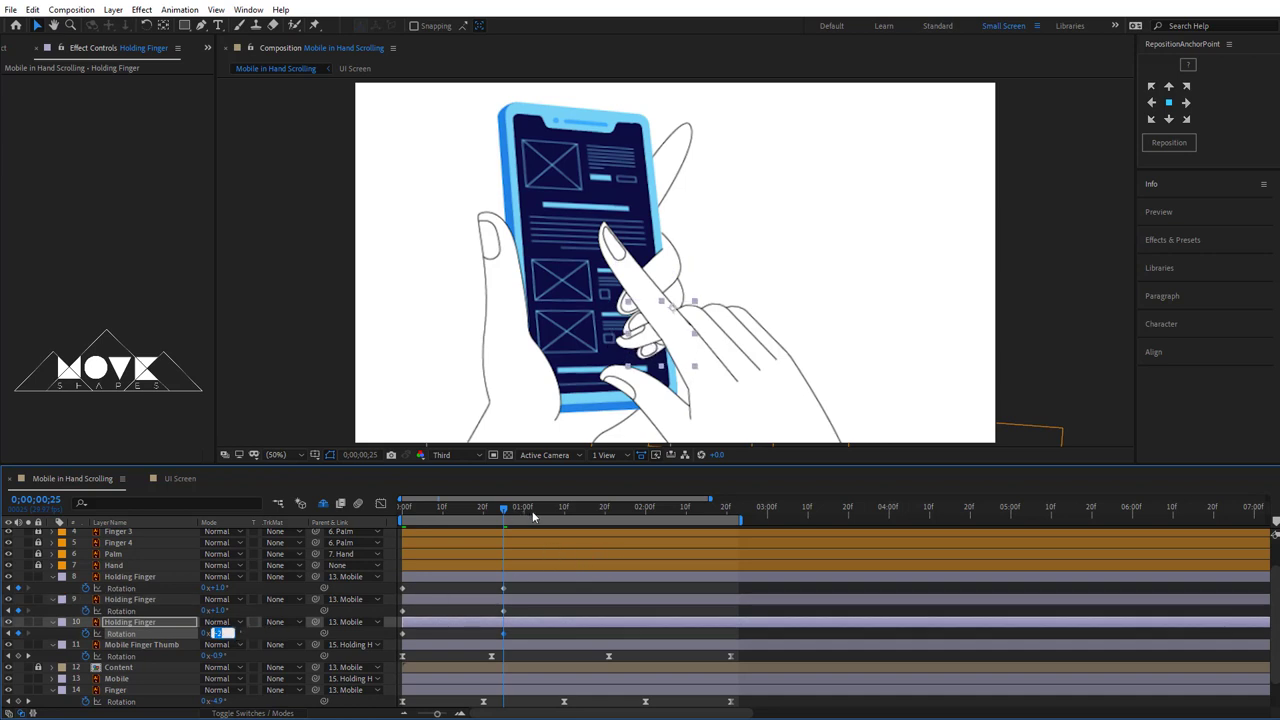
- At 0;00;01;22, set the first and third Holding Finger rotations to 5 and nudge the second
left_click_drag(533, 516, 613, 516)
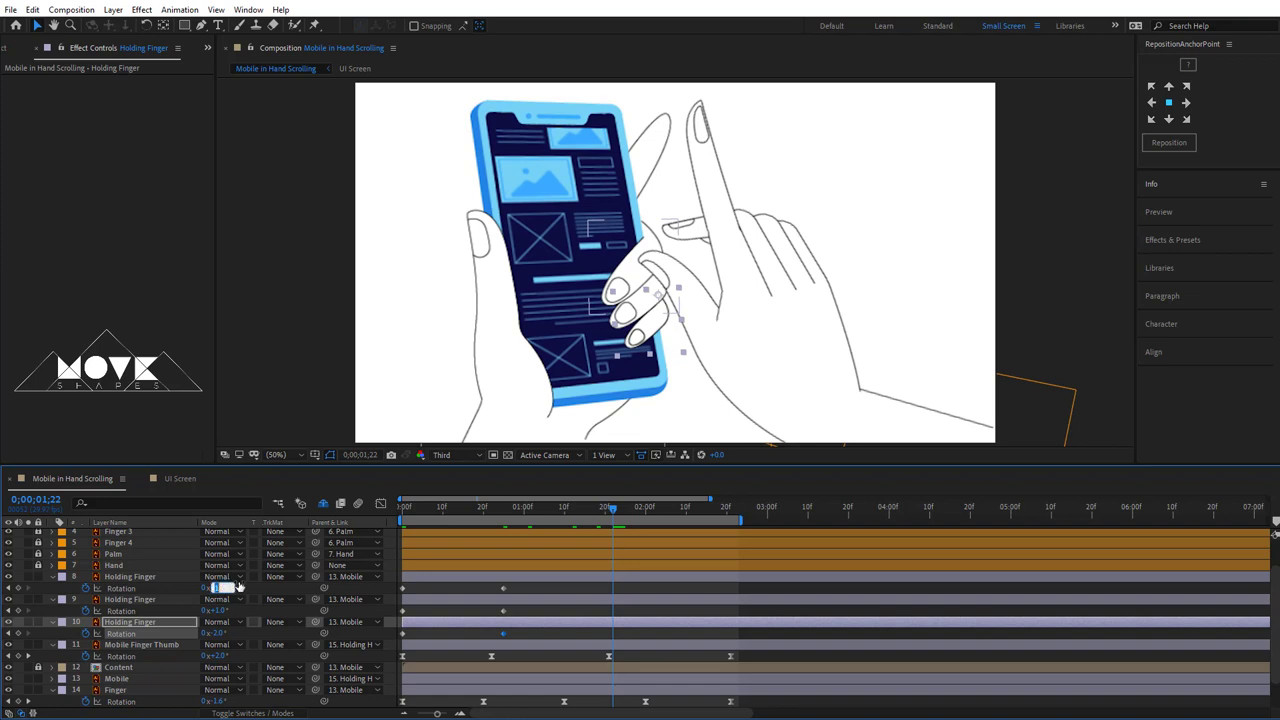
type("5")
key("Return")
key("Tab")
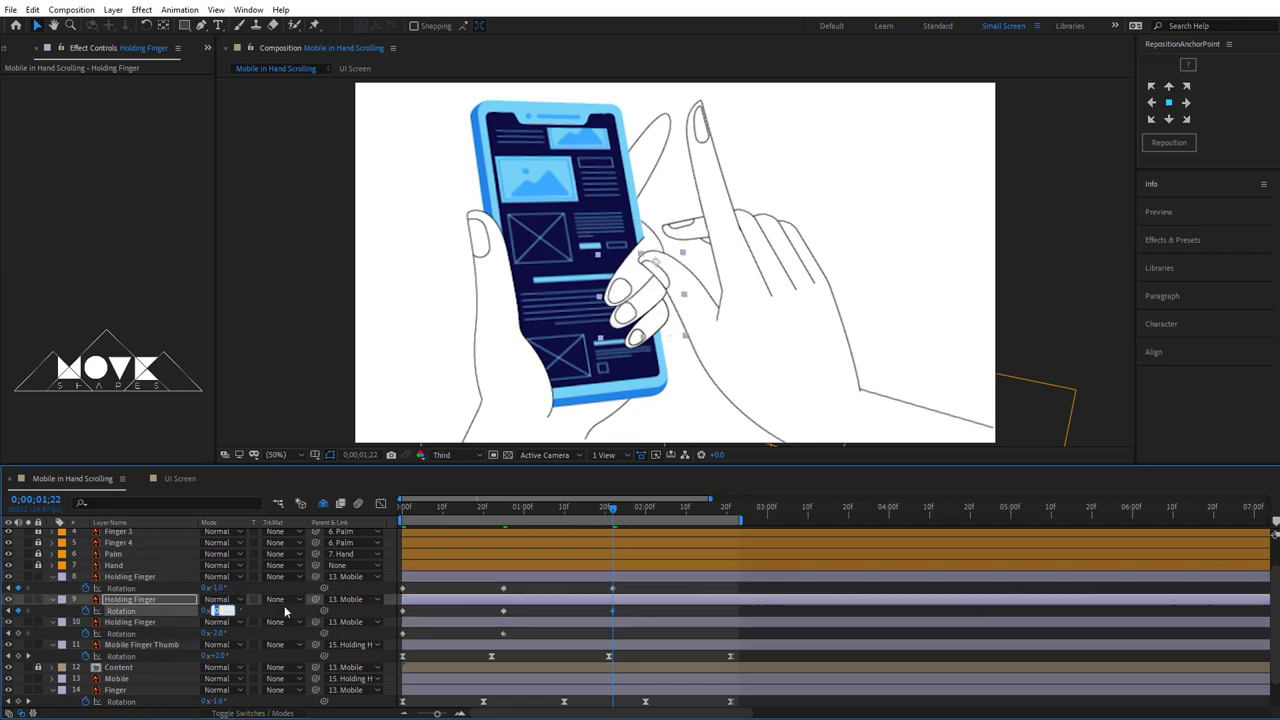
key("Up")
key("Up")
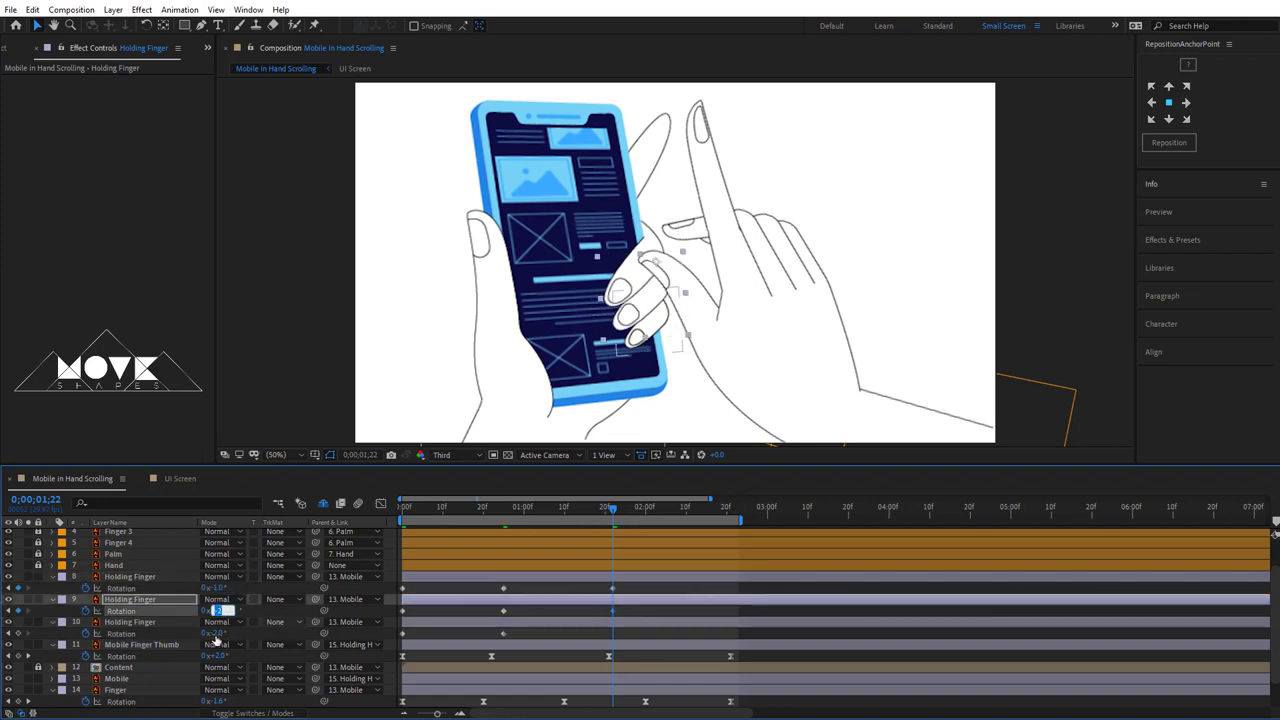
left_click(218, 633)
type("5")
key("Return")
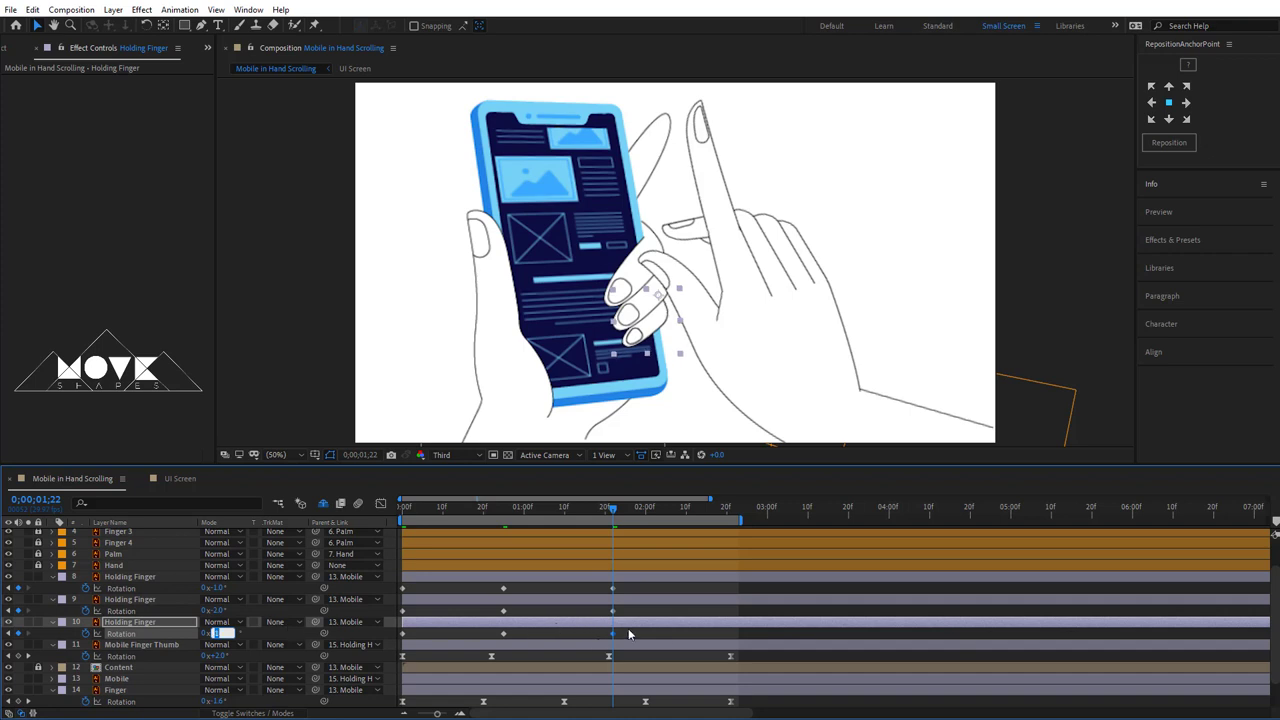
- Return the Holding Fingers' rotation to 0° at 0;00;02;21
left_click_drag(678, 514, 731, 530)
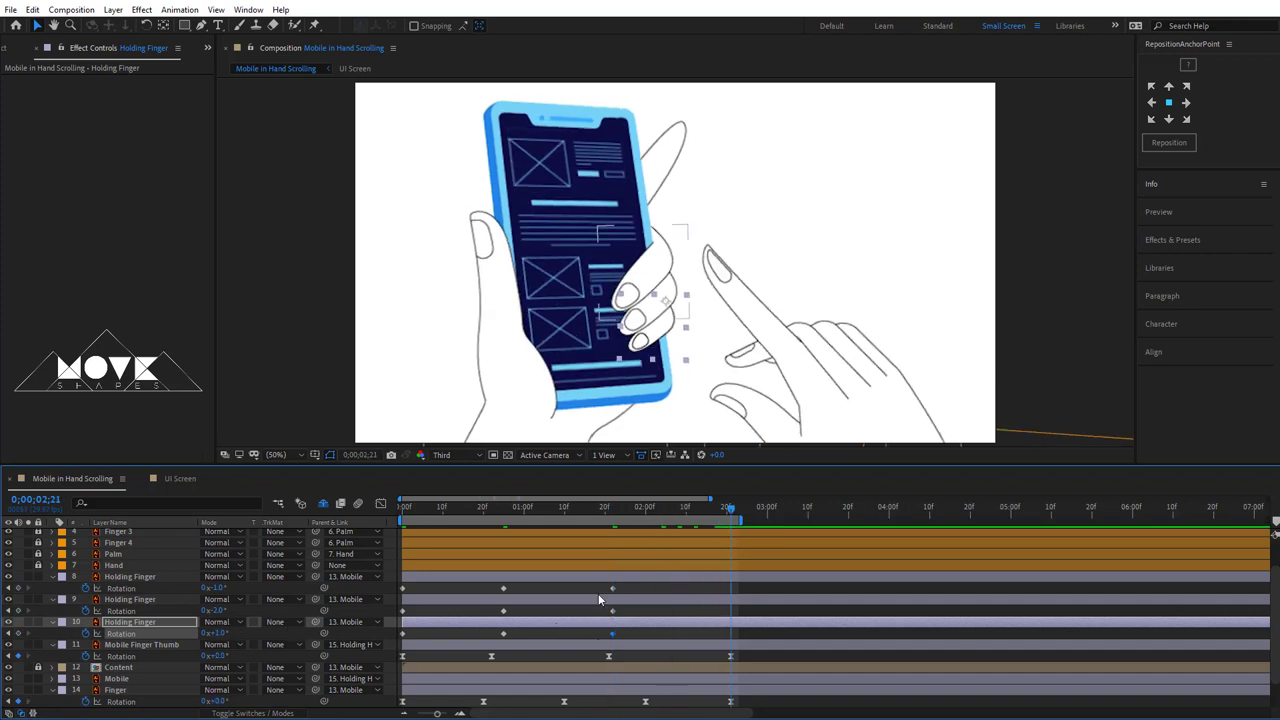
left_click(402, 588)
key("ctrl+c")
key("ctrl+v")
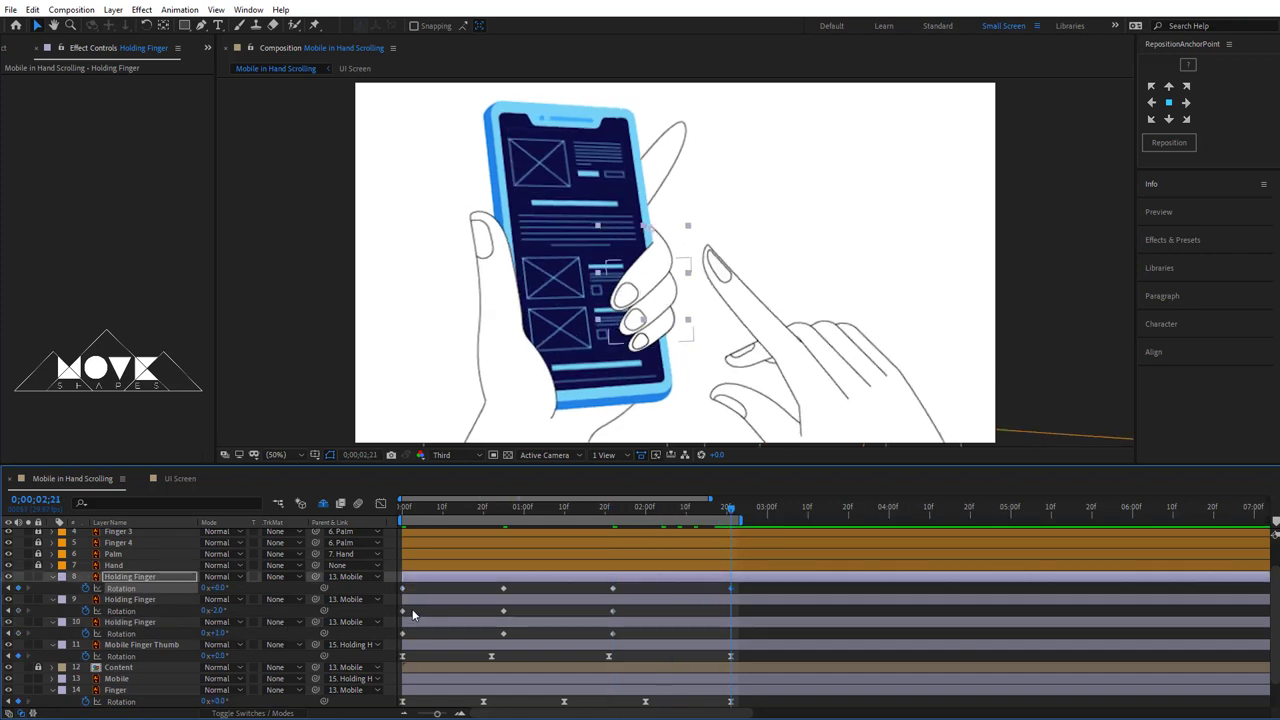
- Select all Holding Finger rotation keyframes and apply Easy Ease
left_click(401, 610)
left_click_drag(409, 630, 390, 638)
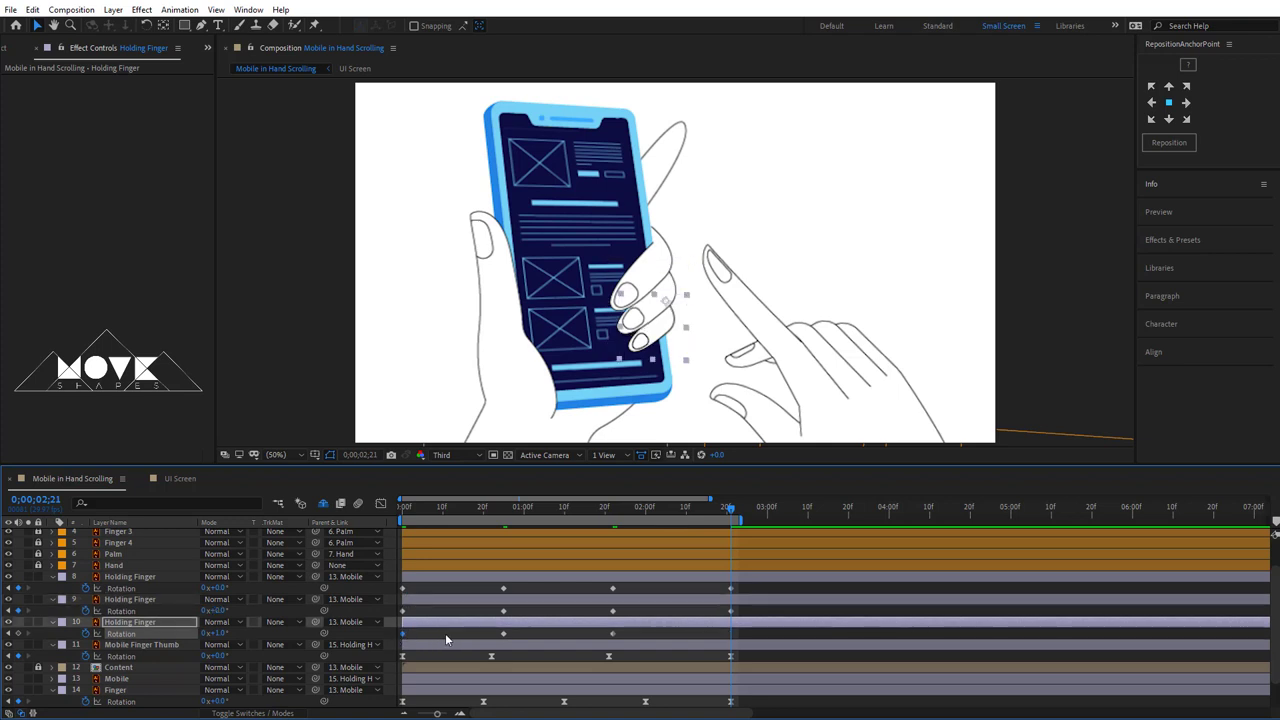
left_click_drag(746, 588, 394, 650)
right_click(402, 633)
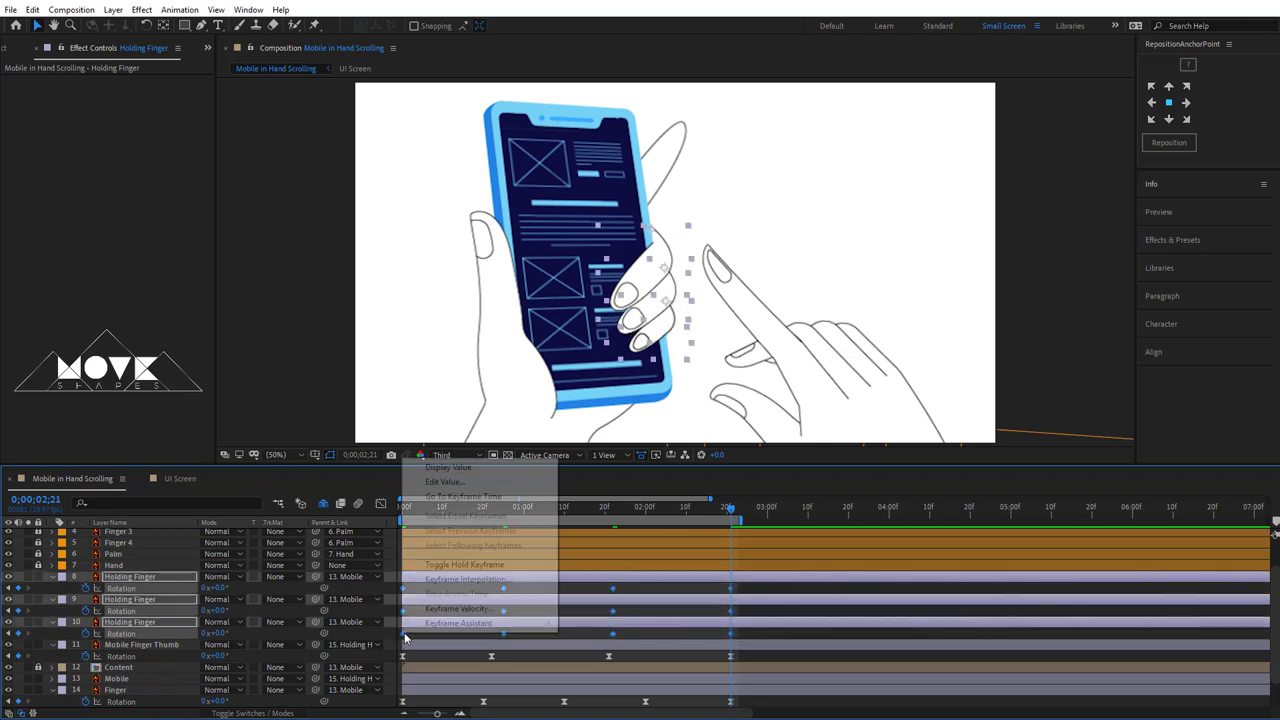
mouse_move(518, 626)
left_click(697, 536)
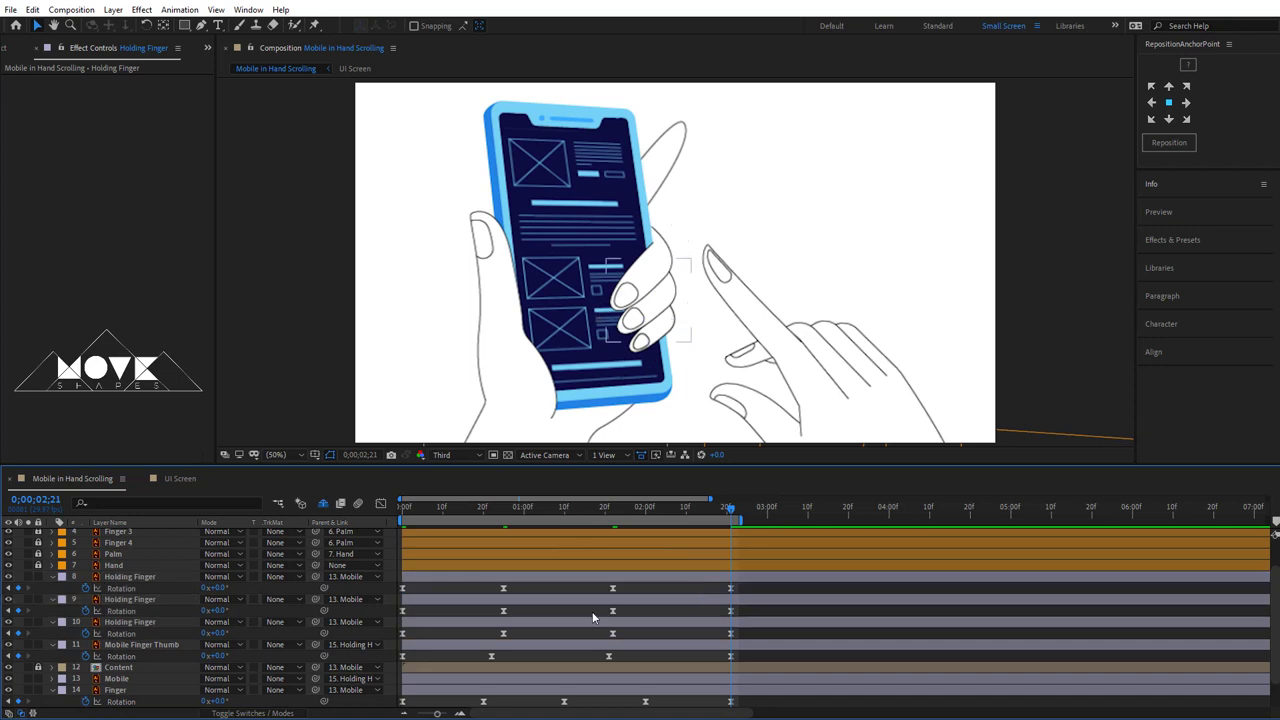
- Collapse the Rotation rows of the Holding Finger, Thumb, Finger and Holding Hand layers
left_click(53, 578)
left_click(53, 588)
left_click(53, 599)
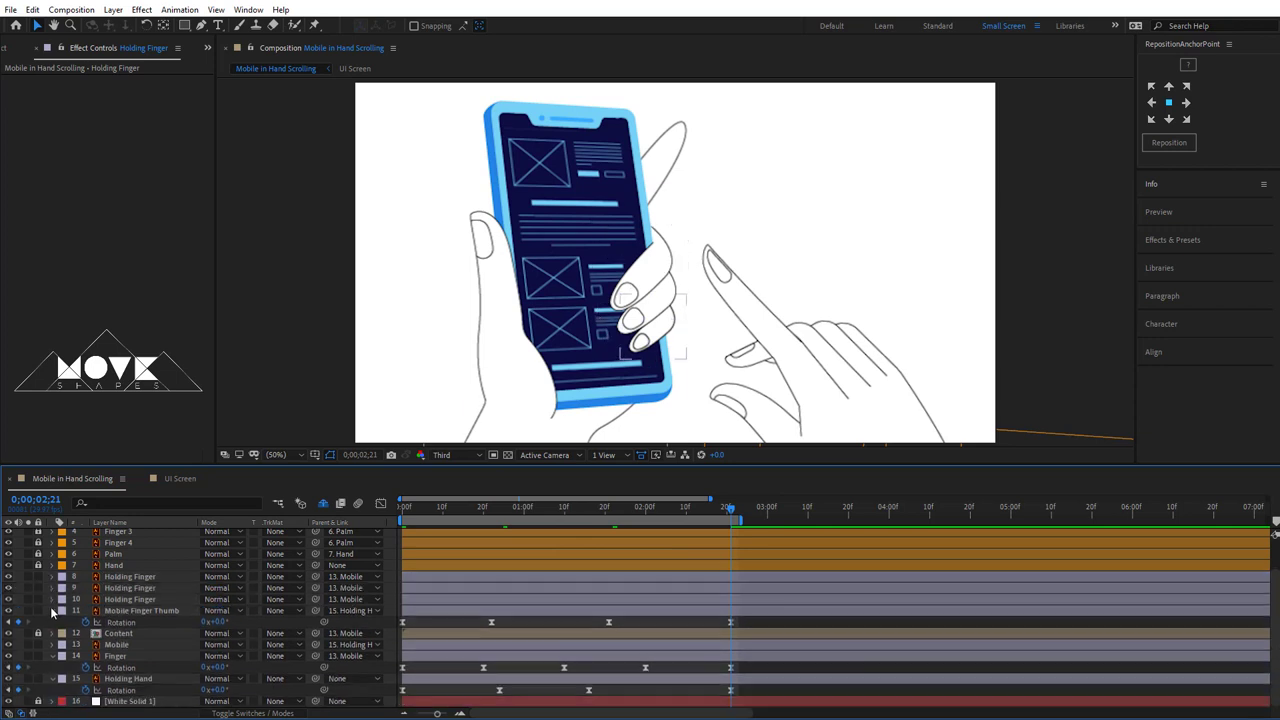
left_click(53, 610)
left_click(53, 657)
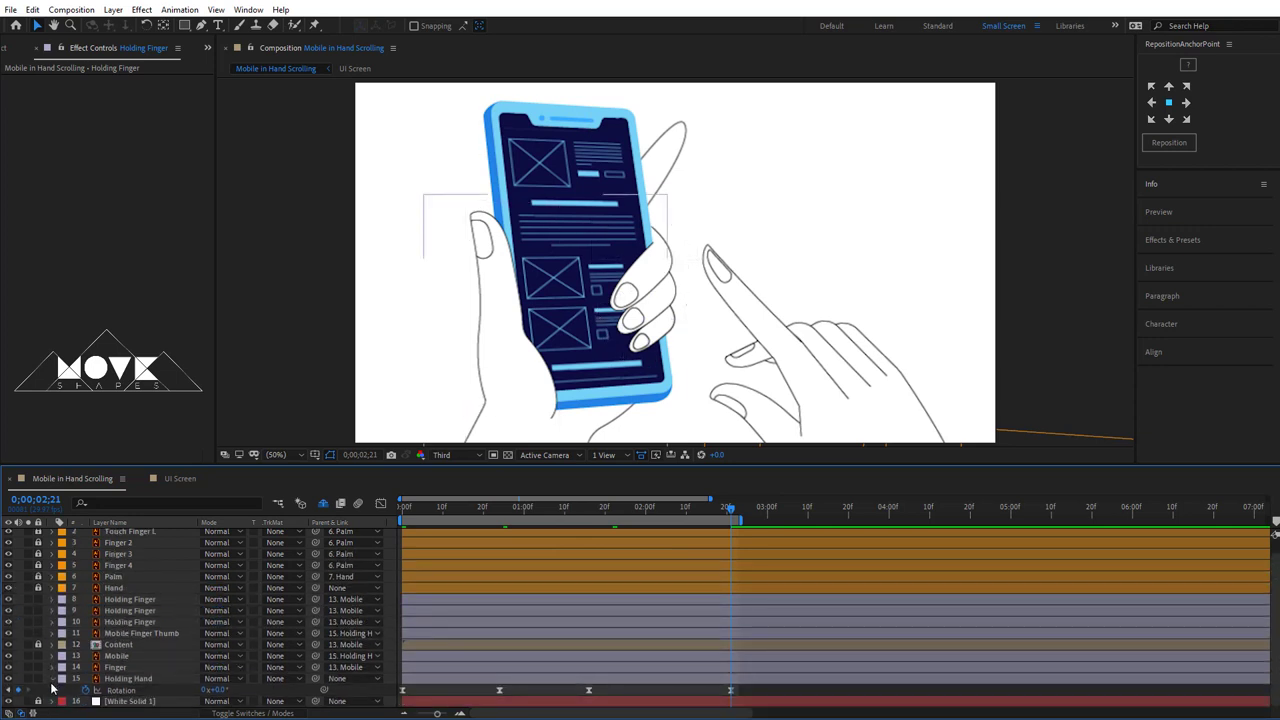
left_click(53, 679)
- Preview the eased hand animation from near the start
left_click(463, 512)
key("space")
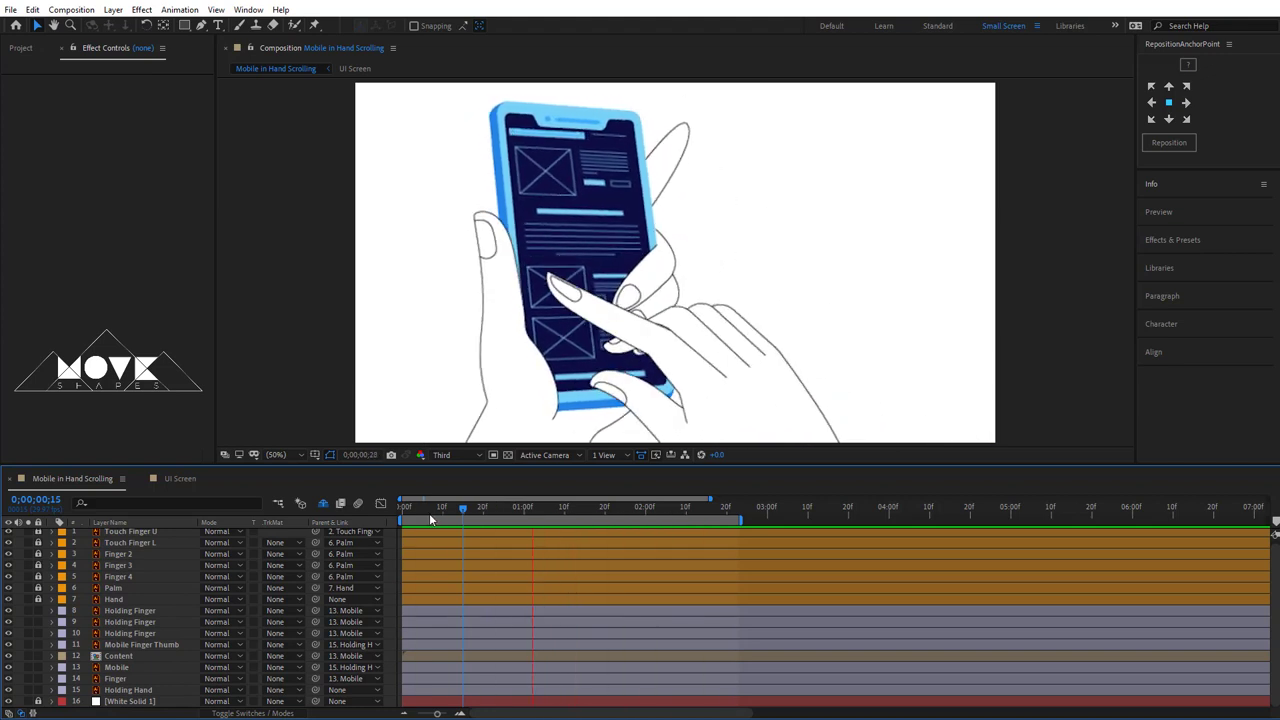
key("space")
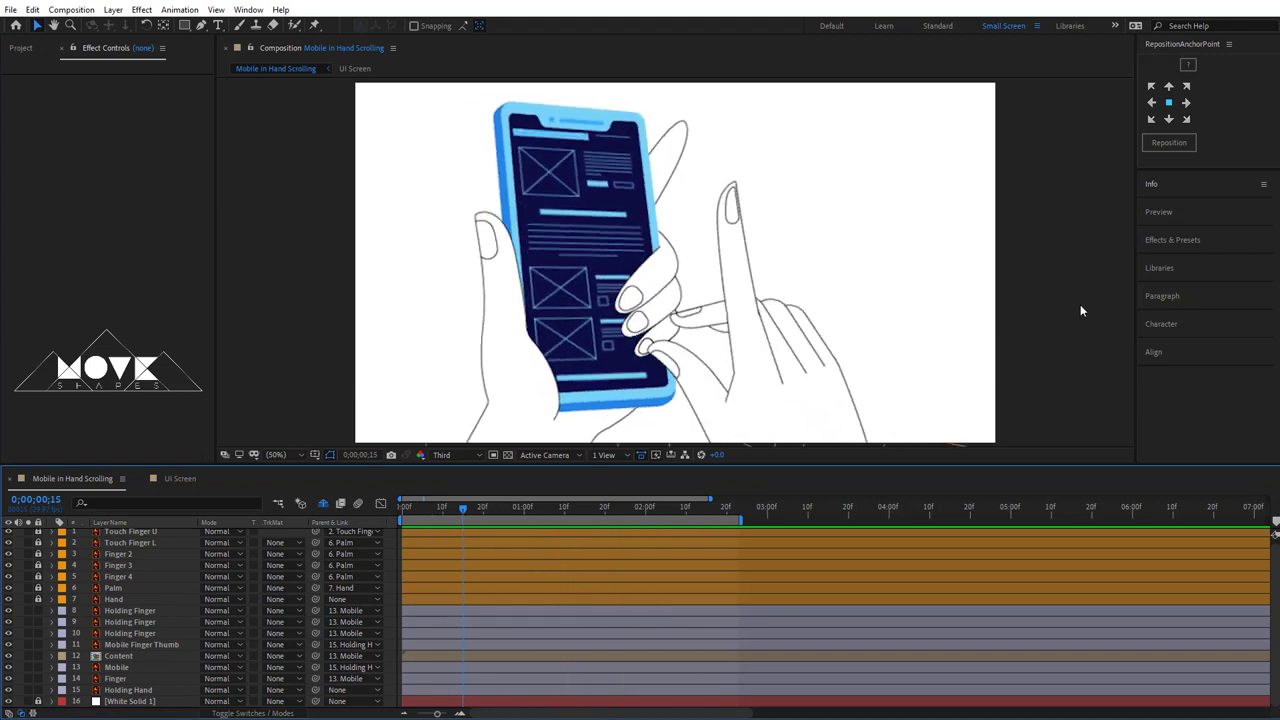
left_click(739, 419)
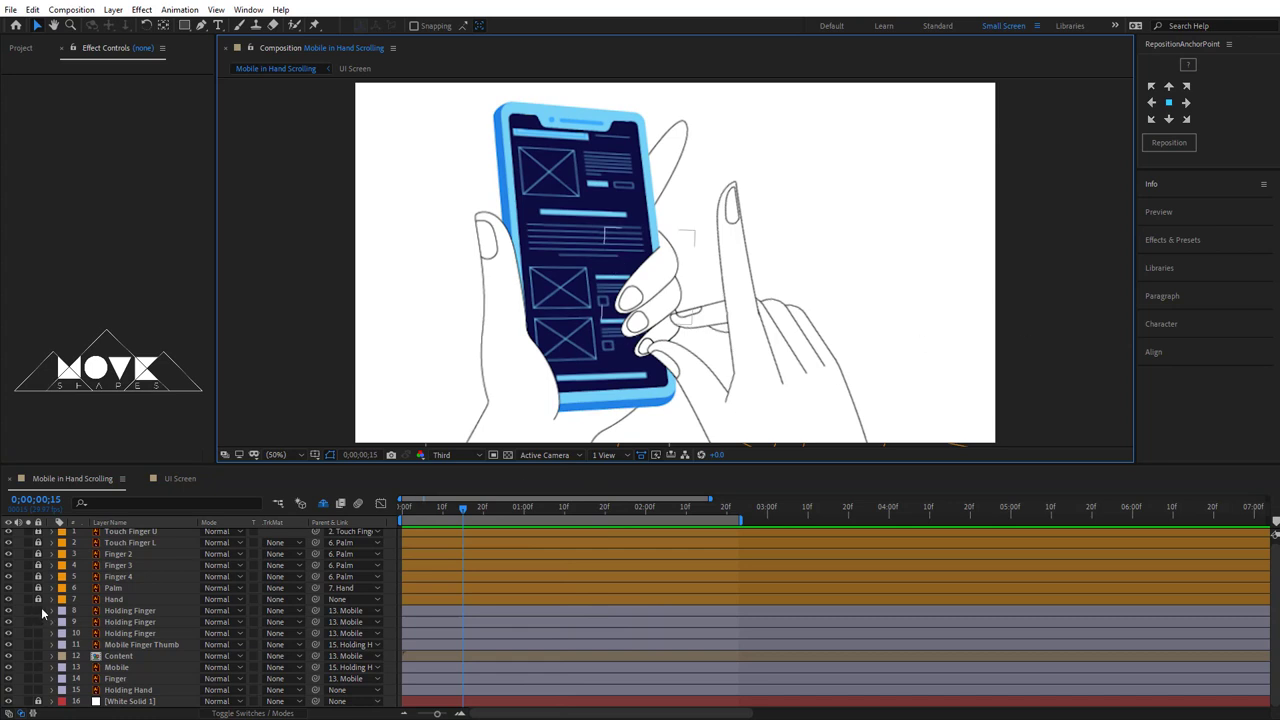
- Select the Finger 2, Finger 3 and Finger 4 layers
left_click(40, 615)
scroll(60, 625, "up", 1)
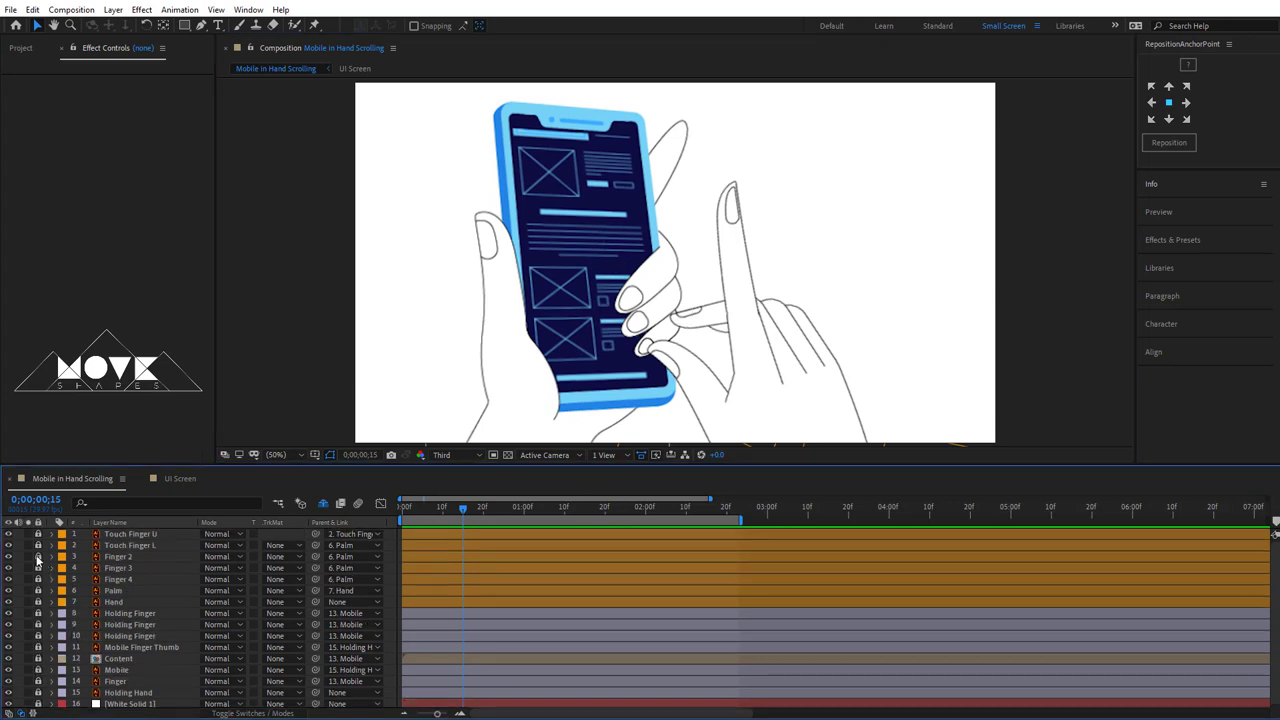
left_click(118, 556)
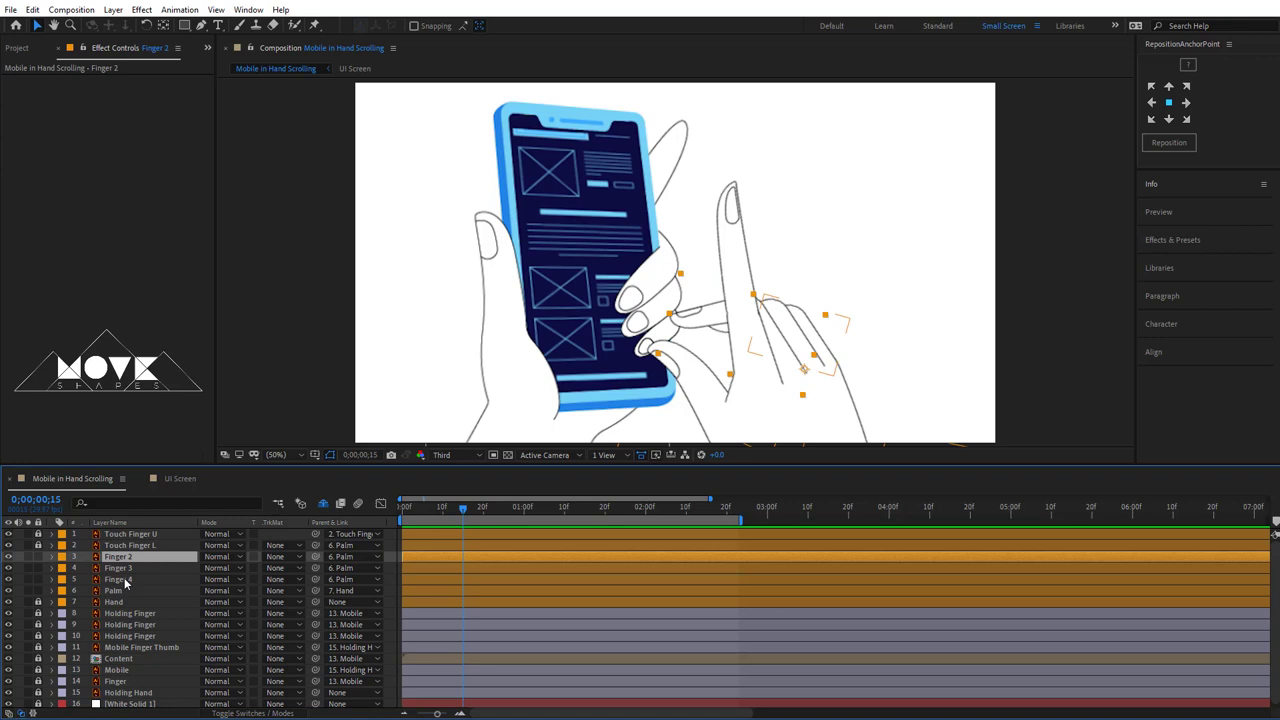
left_click(121, 579, "shift")
- Show Finger 2–4 rotation and key them to -3° at 0;00;00;26
key("Home")
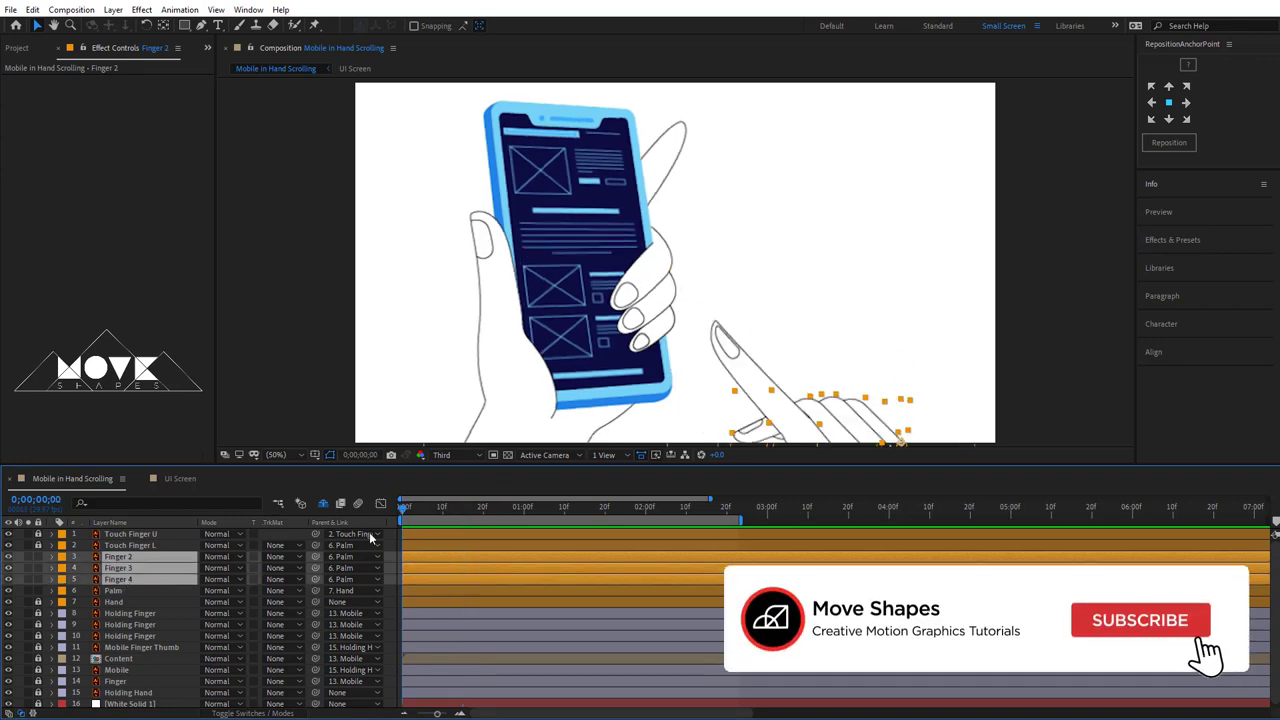
key("r")
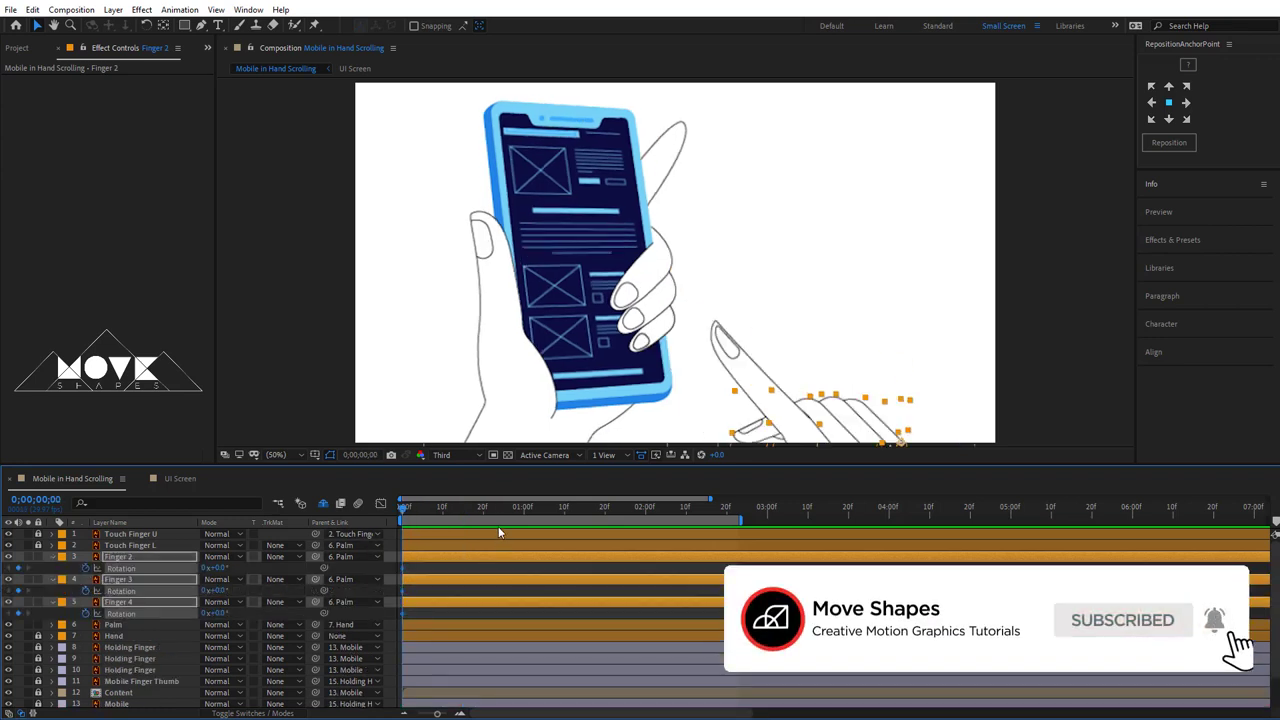
left_click_drag(436, 508, 509, 522)
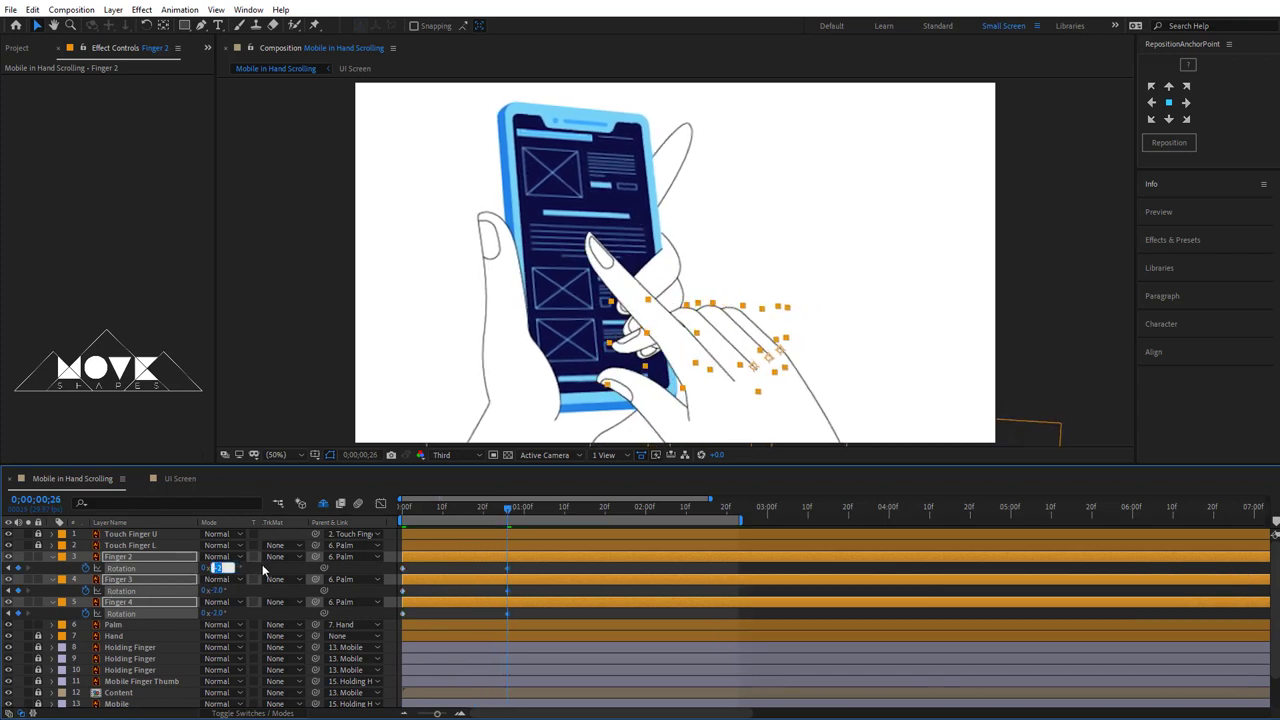
key("Down")
key("Down")
key("Return")
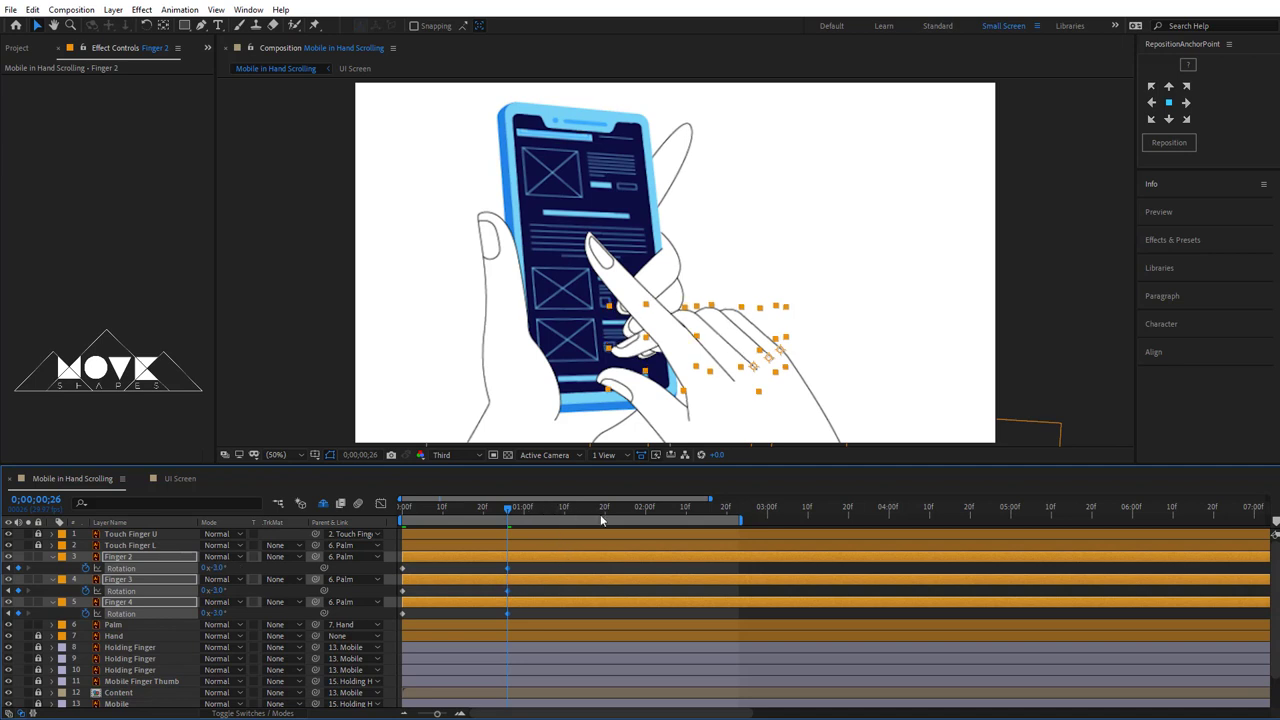
- Key the fingers' rotation to +2° at 0;00;01;21 and back to 0° at 0;00;02;16
left_click_drag(601, 520, 621, 520)
left_click(607, 512)
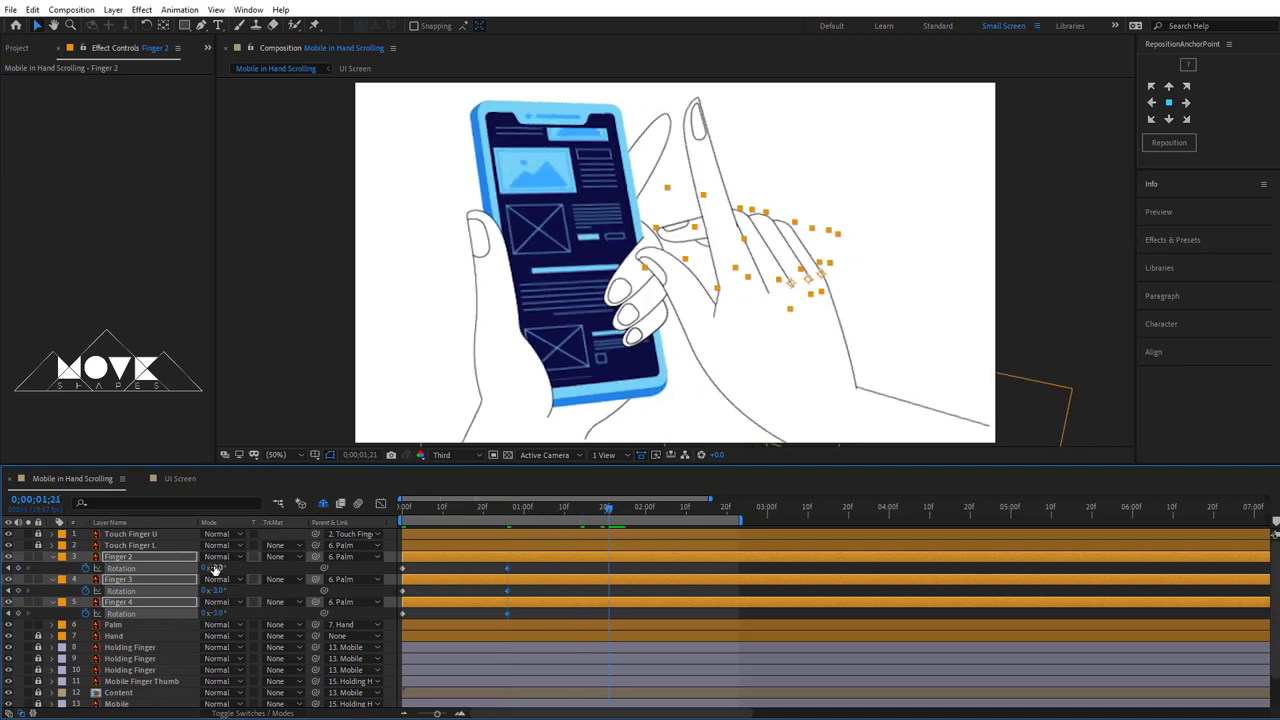
left_click(213, 568)
key("Down")
key("Down")
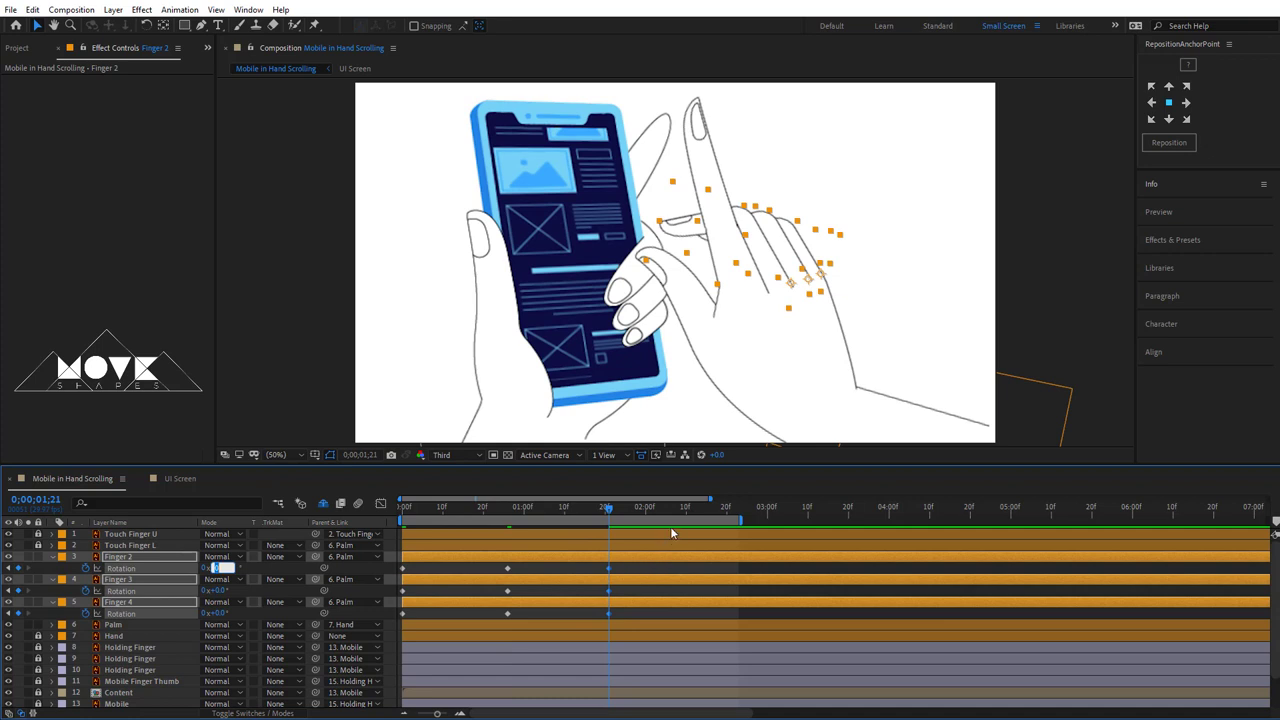
key("Up")
key("Up")
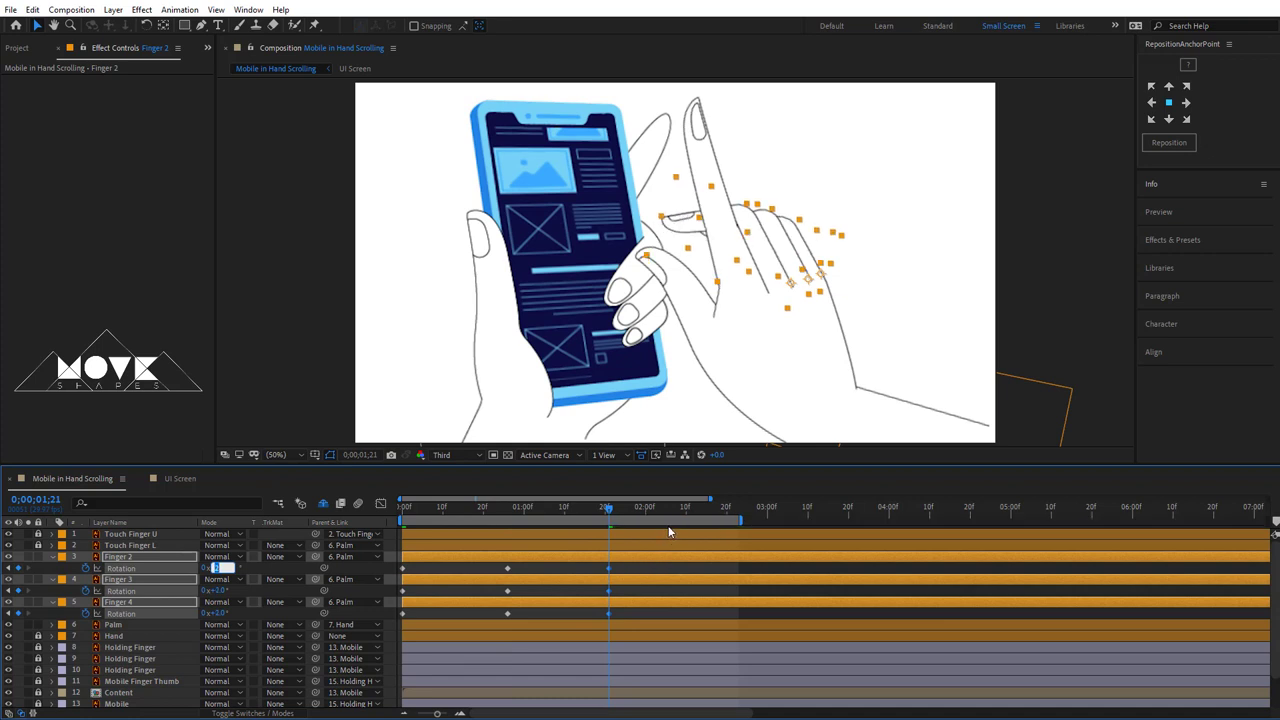
key("Return")
left_click_drag(688, 513, 710, 519)
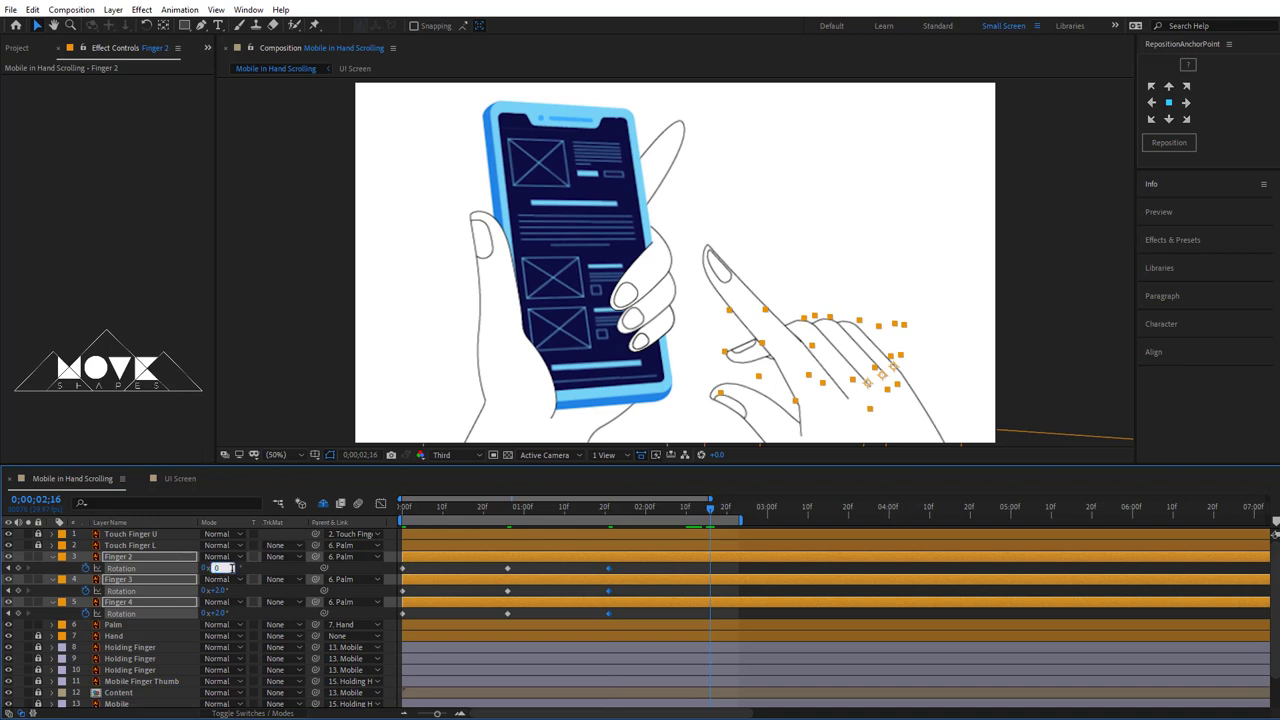
key("Return")
- Apply Easy Ease to all Finger 2–4 rotation keyframes
left_click_drag(724, 563, 397, 627)
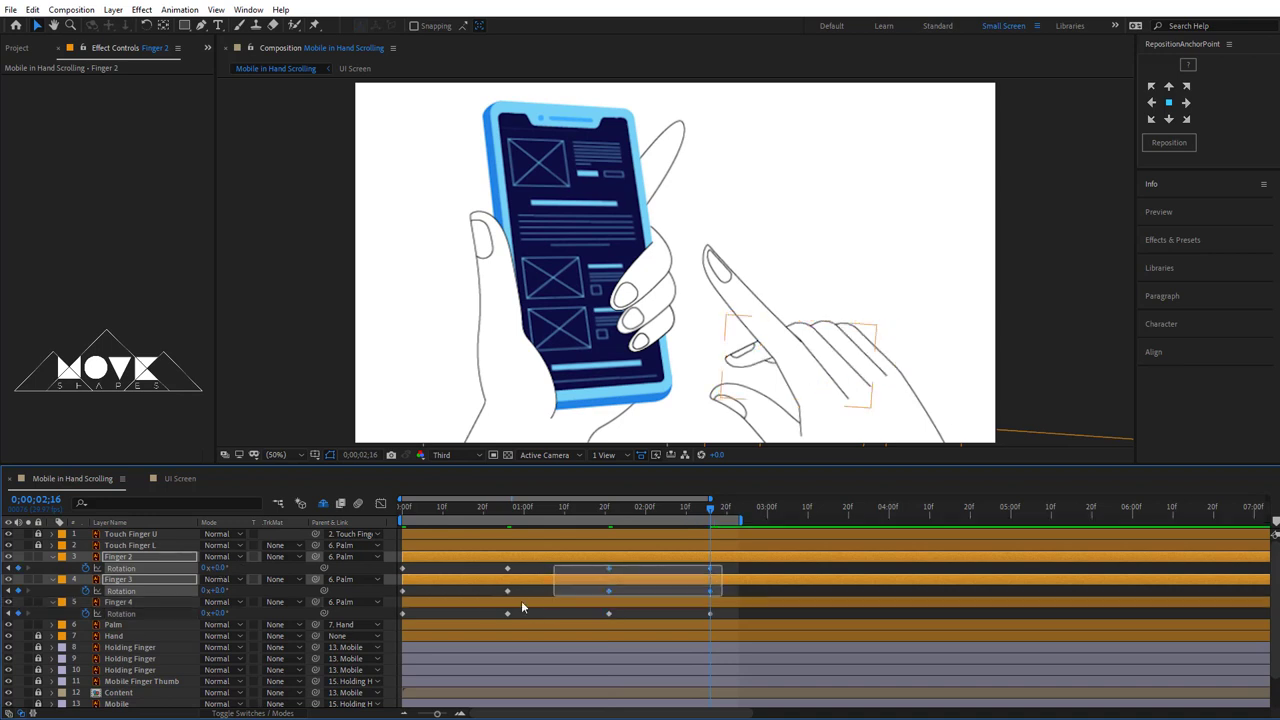
right_click(403, 614)
mouse_move(463, 606)
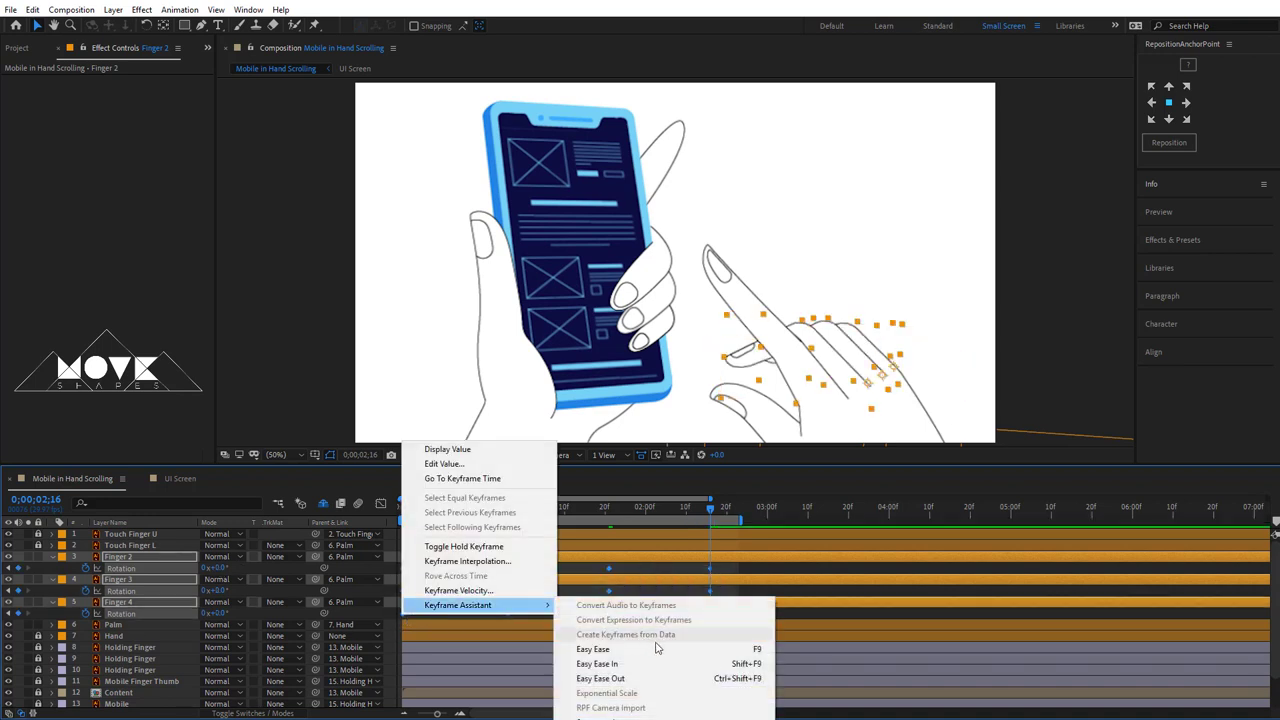
left_click(590, 654)
- Shift Finger 3's rotation keyframes a few frames later to stagger the fingers
left_click(648, 570)
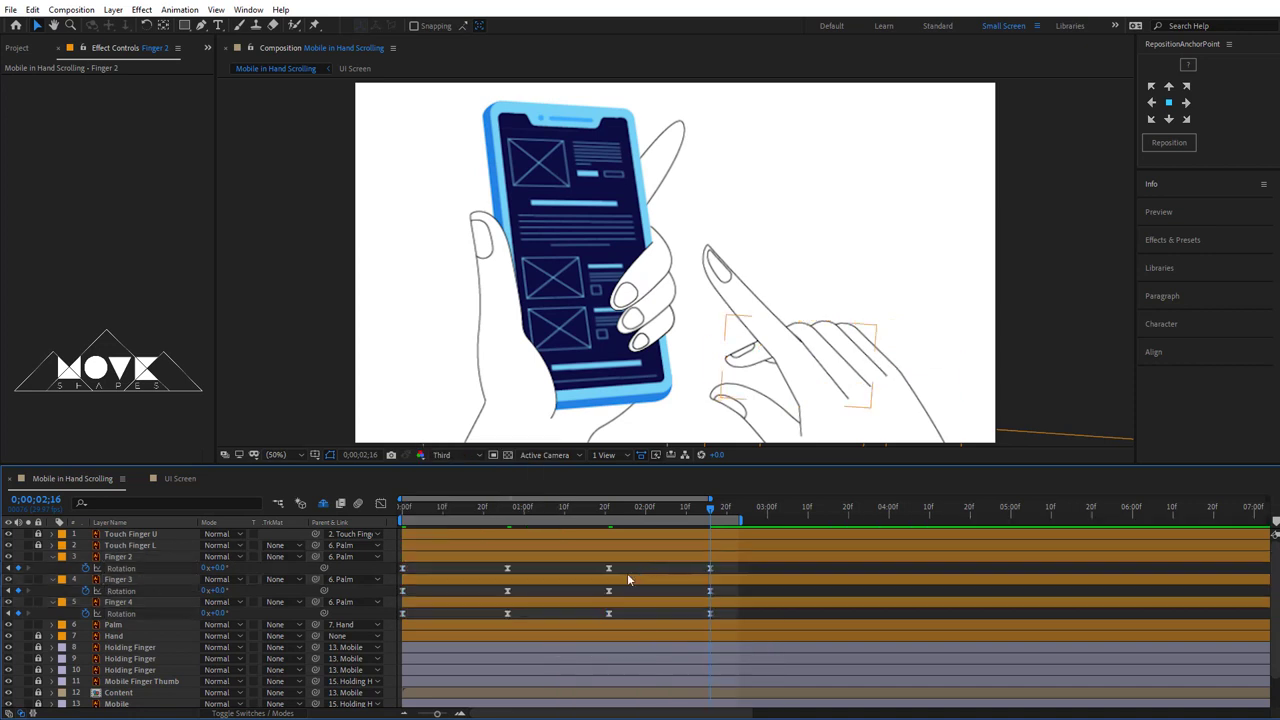
left_click(433, 557)
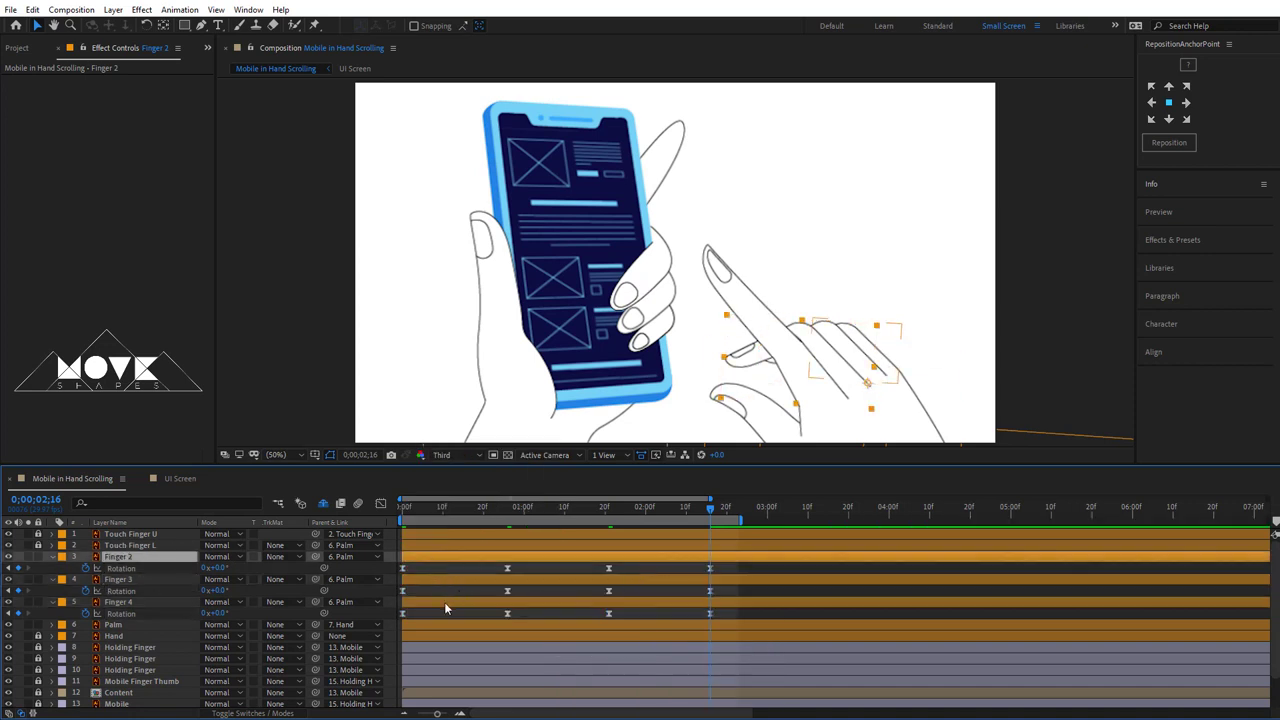
left_click(445, 604)
left_click(421, 557)
mouse_move(722, 584)
left_mouse_down()
mouse_move(403, 600)
mouse_move(748, 597)
mouse_move(714, 590)
mouse_move(398, 636)
mouse_move(417, 615)
left_mouse_up()
left_click(412, 596)
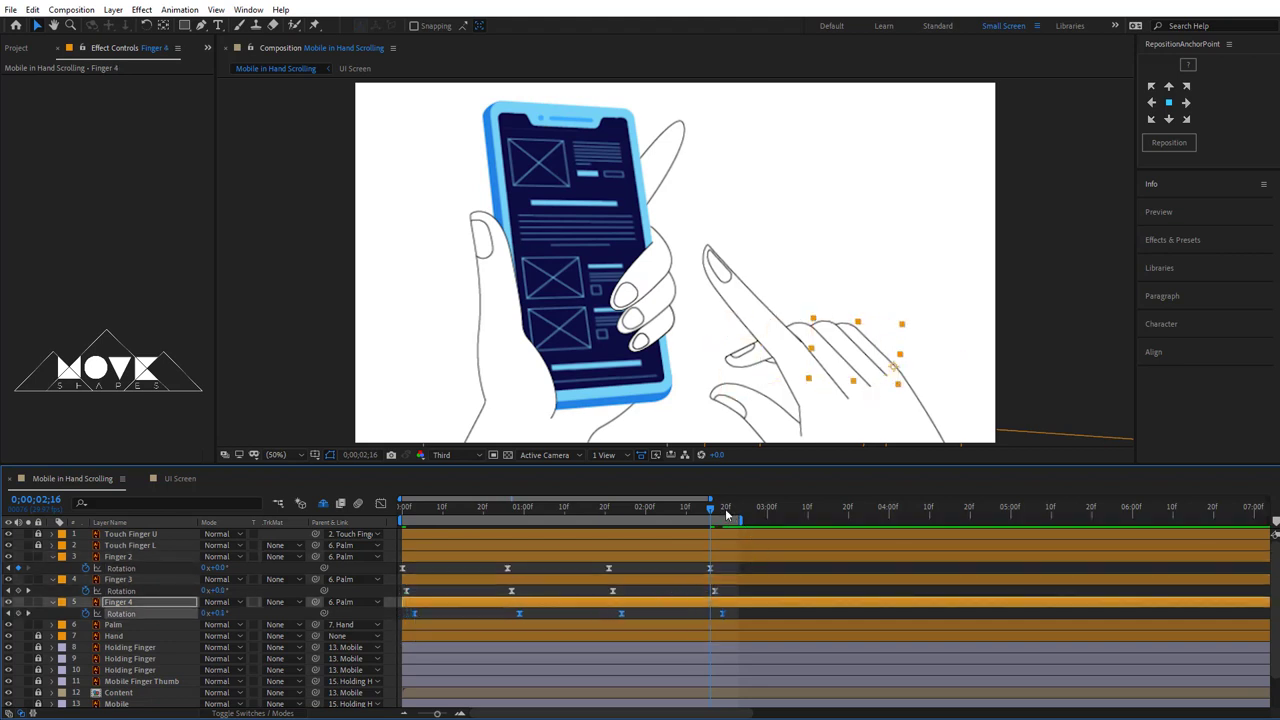
- Increase Finger 2's rotation at 0;00;00;26 and 0;00;01;21, previewing before and after
key("space")
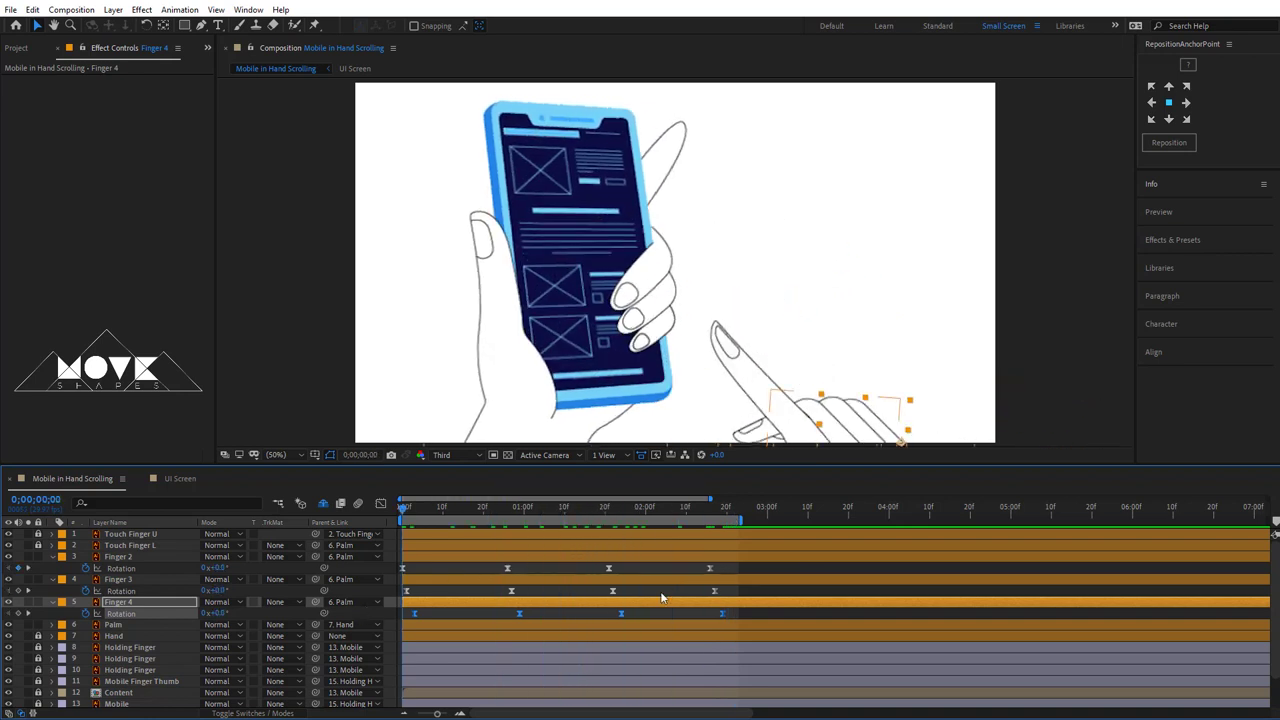
key("F2")
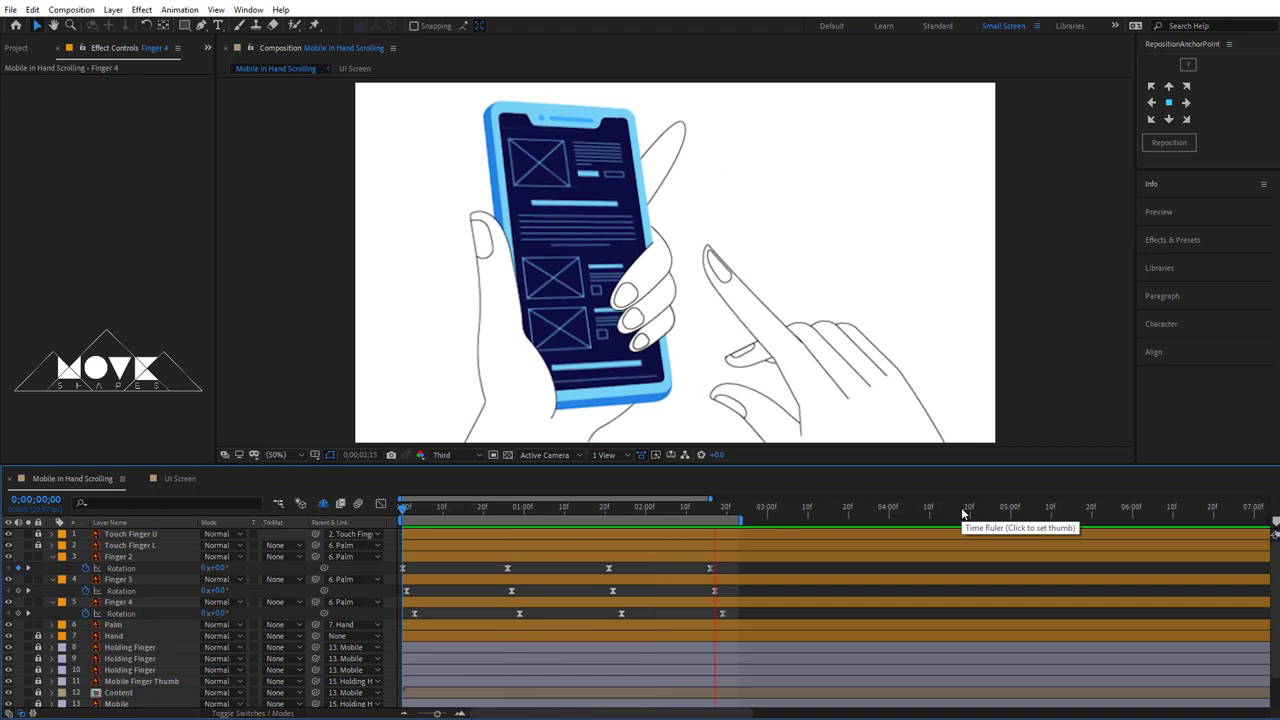
left_click(550, 556)
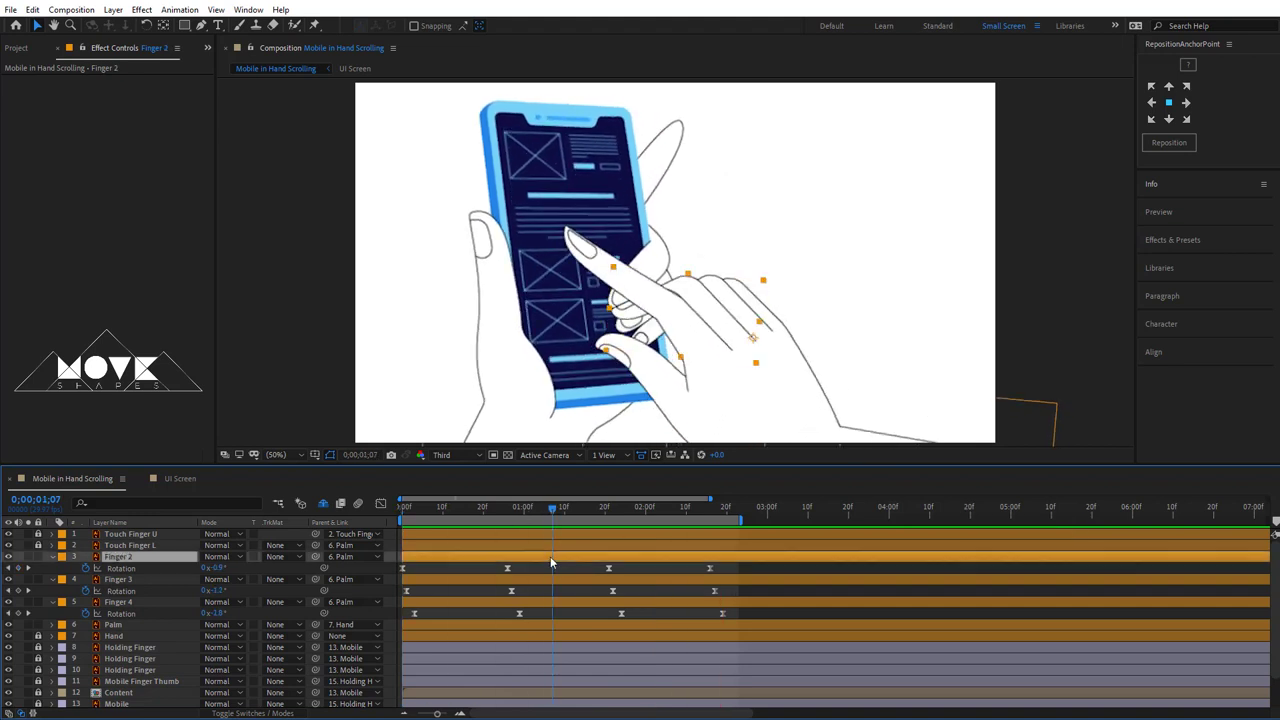
left_click_drag(481, 518, 507, 545)
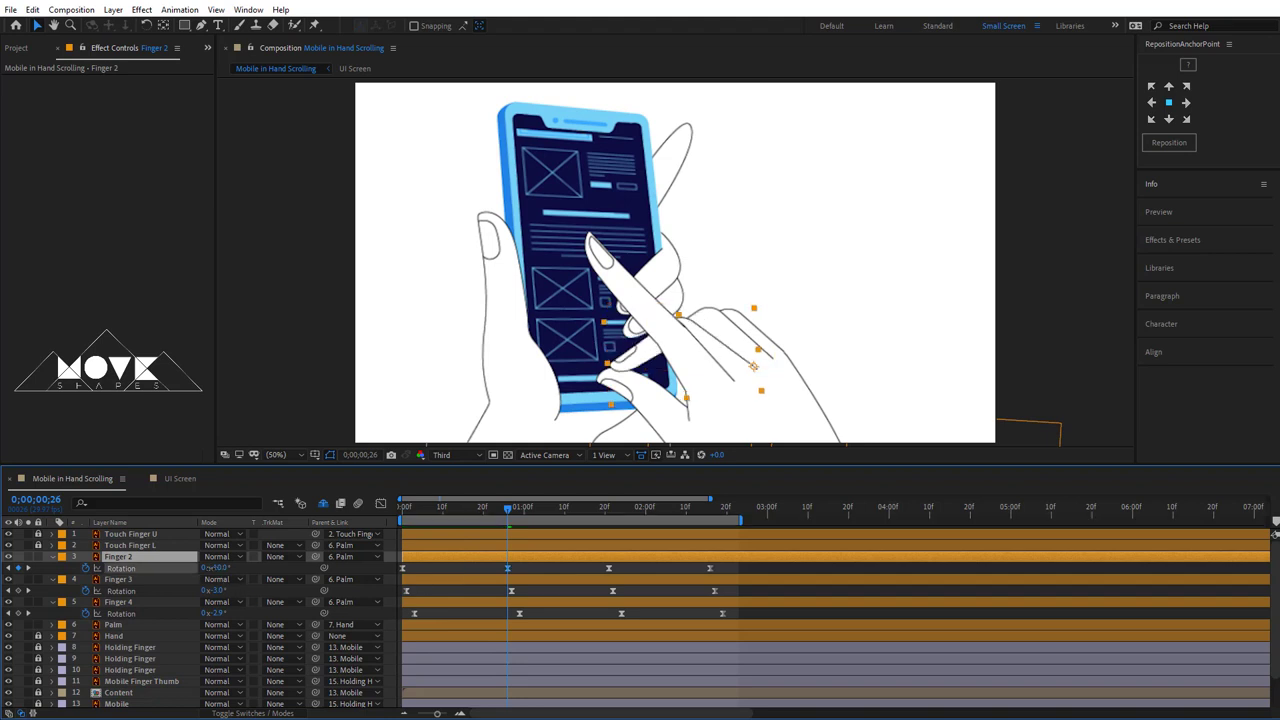
left_click_drag(217, 570, 472, 567)
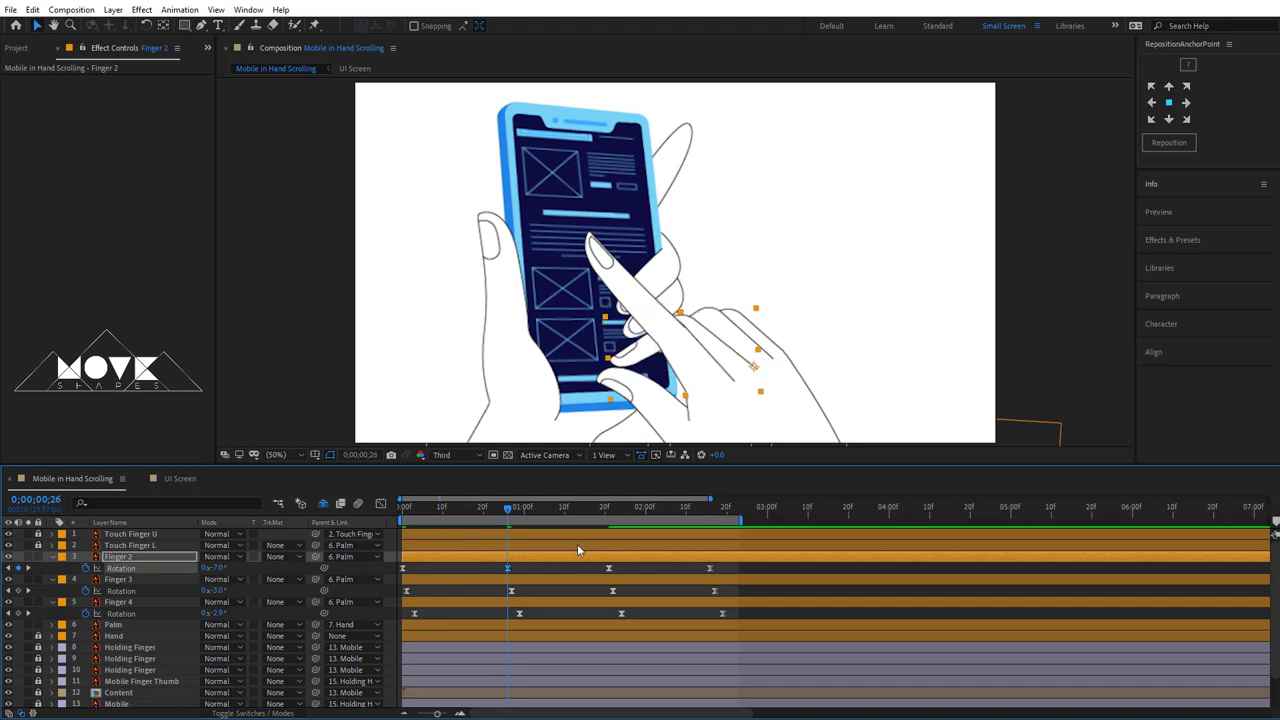
mouse_move(507, 510)
left_mouse_down()
mouse_move(515, 543)
mouse_move(609, 539)
left_mouse_up()
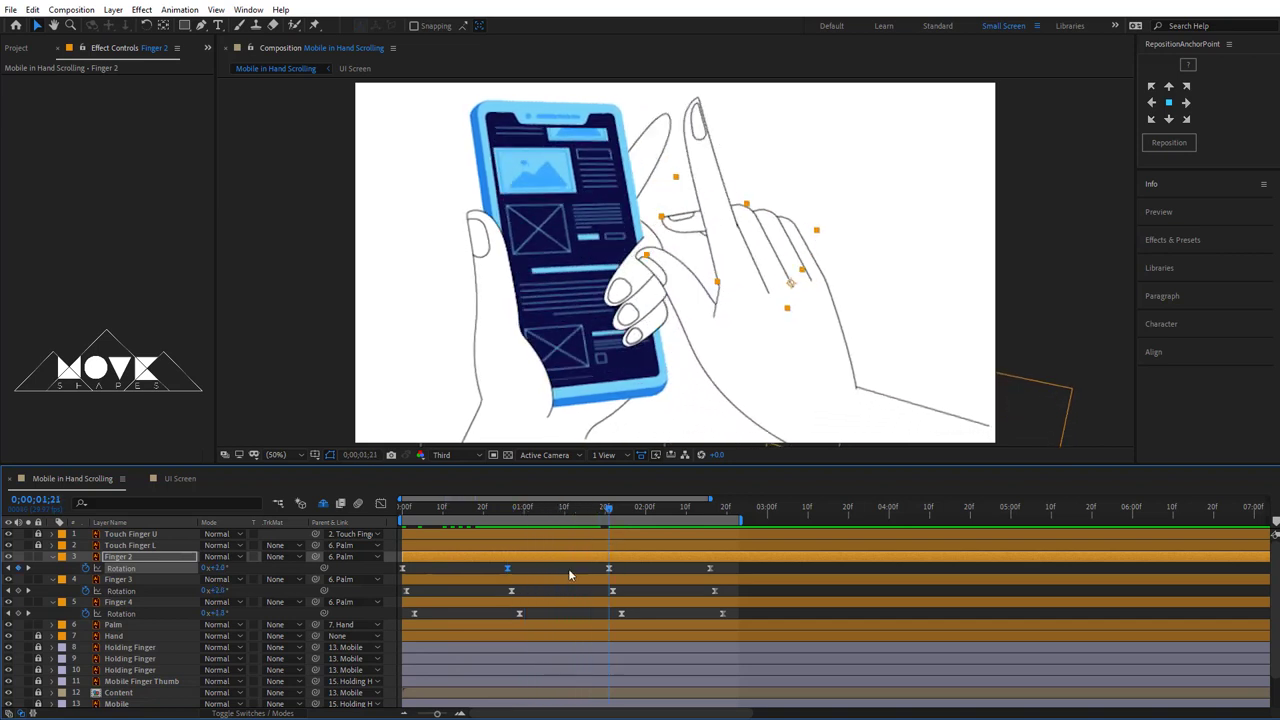
mouse_move(220, 568)
left_mouse_down()
mouse_move(232, 568)
mouse_move(210, 568)
left_mouse_up()
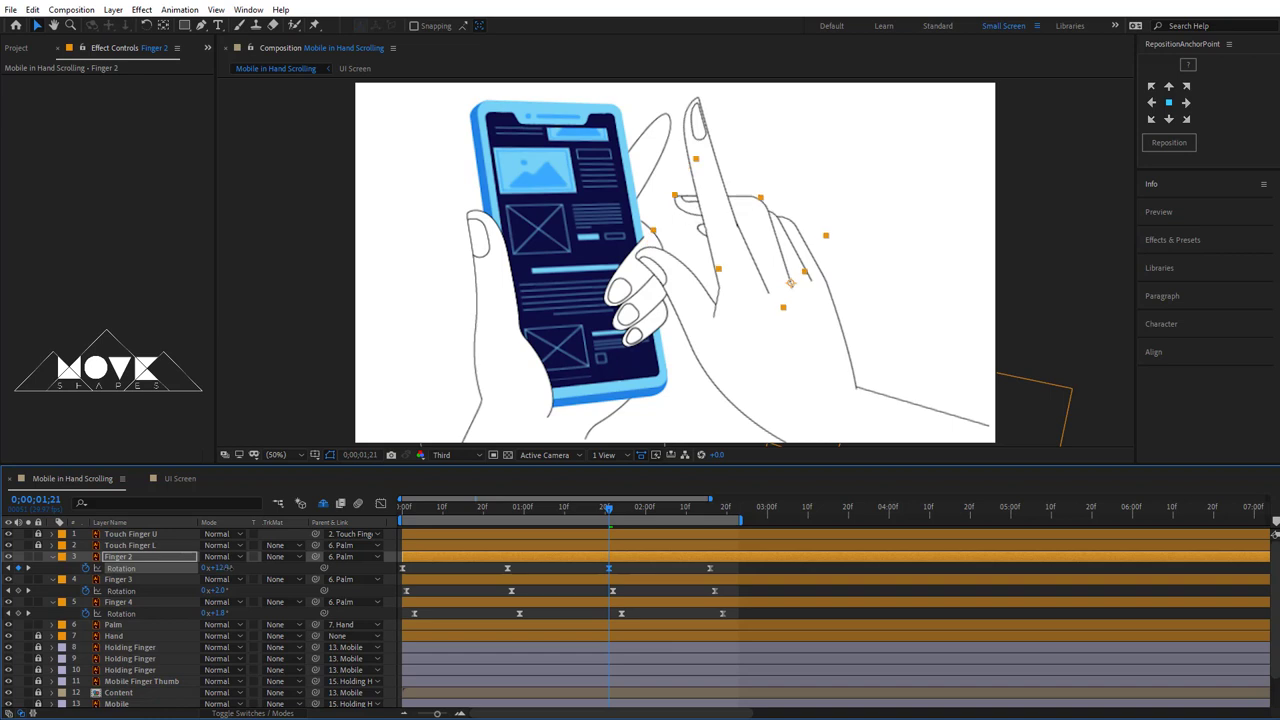
key("space")
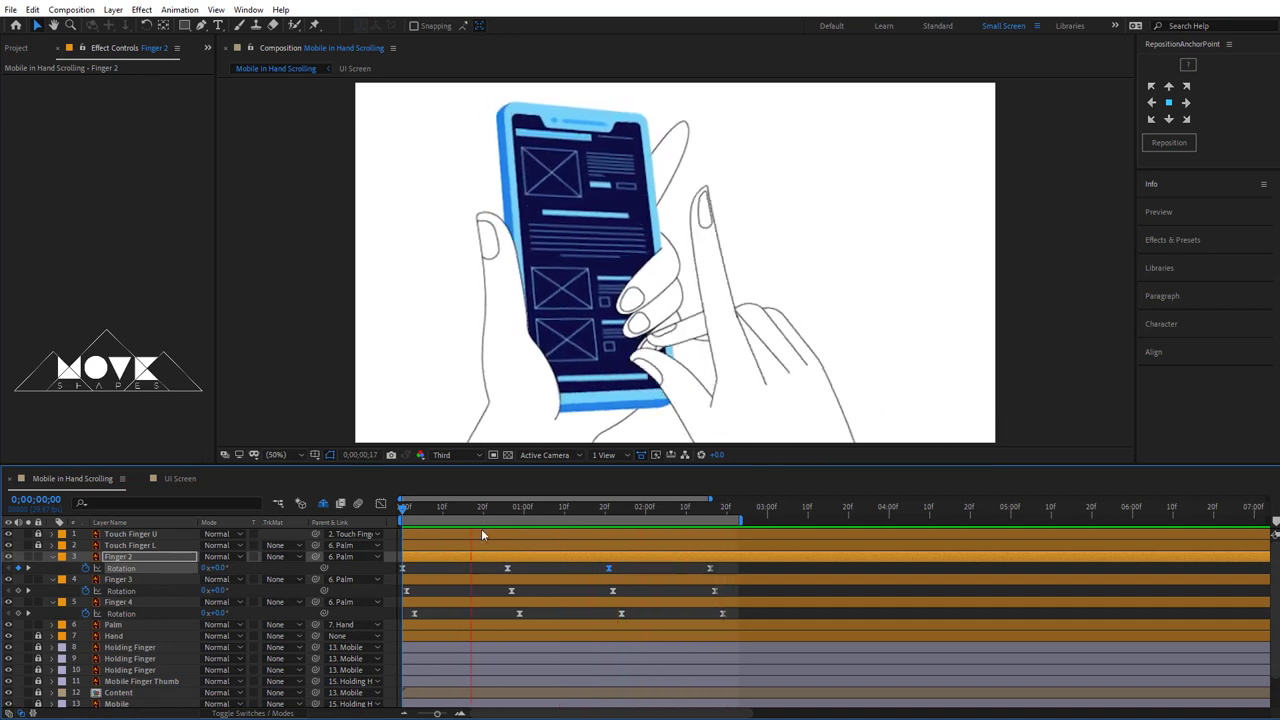
- Stop the preview and reveal the Hand layer's keyframed properties, with the playhead back at 0;00
left_click(409, 506)
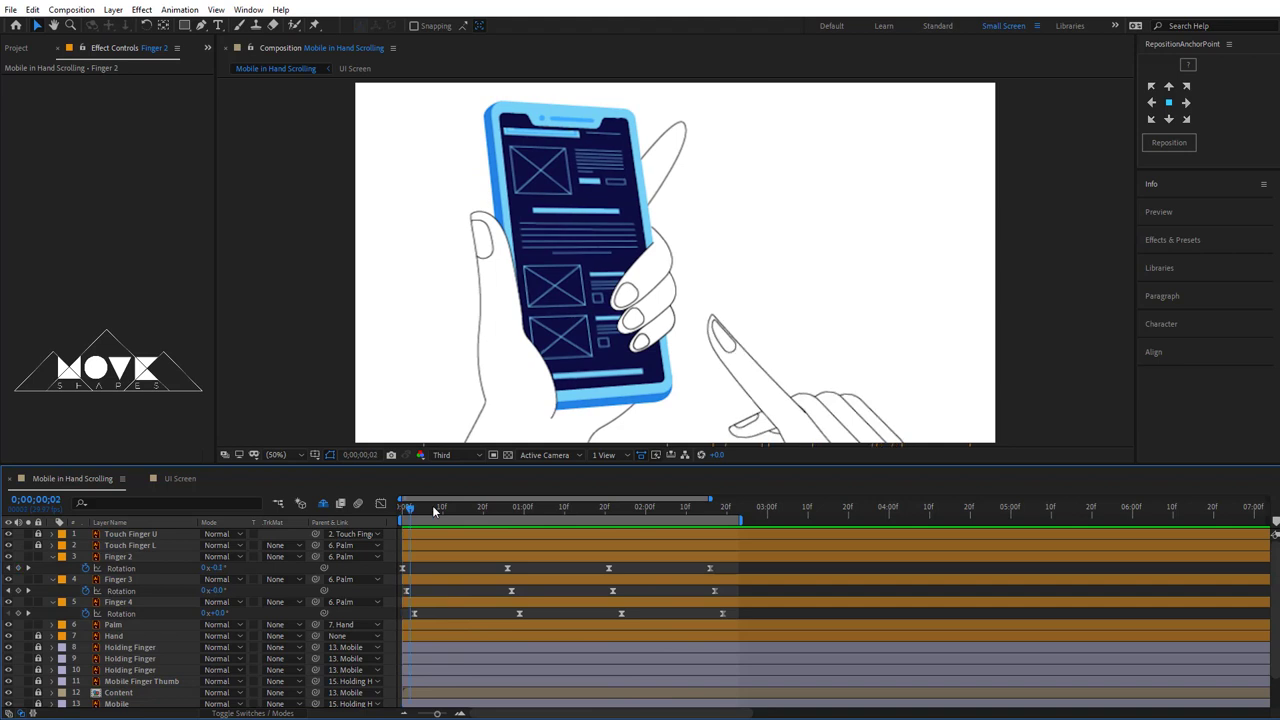
left_click_drag(432, 505, 721, 523)
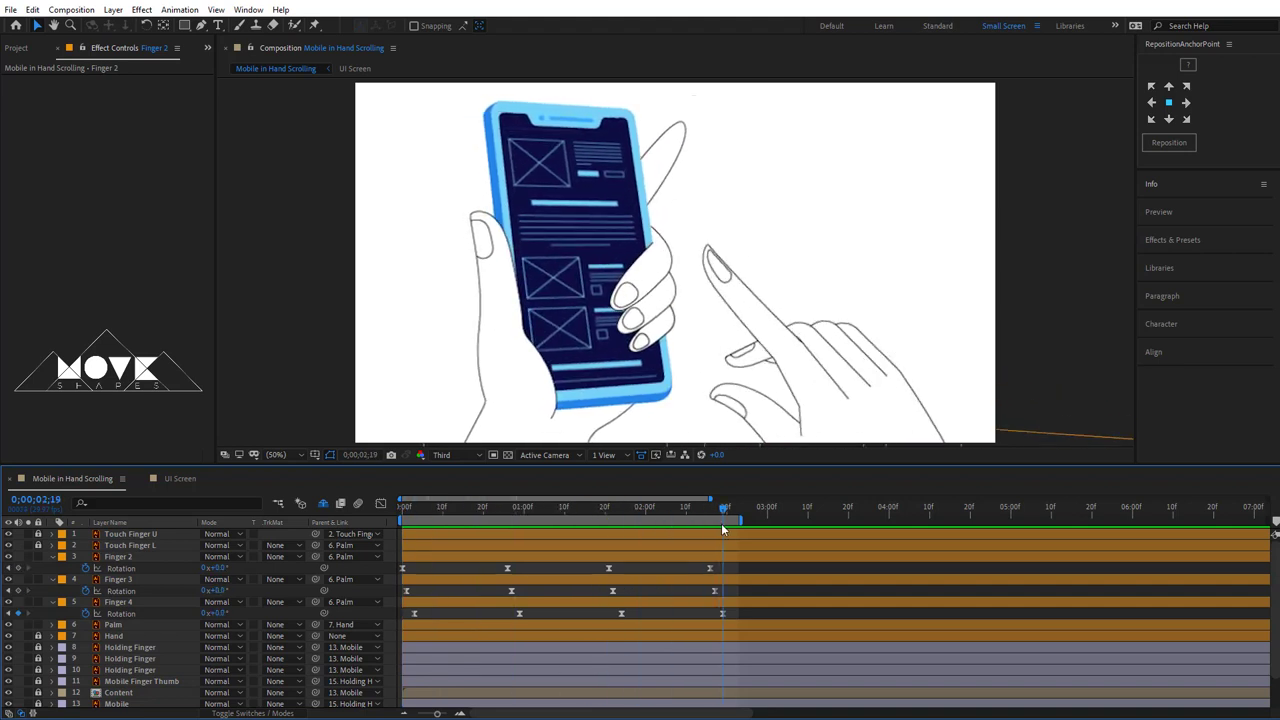
left_click(115, 636)
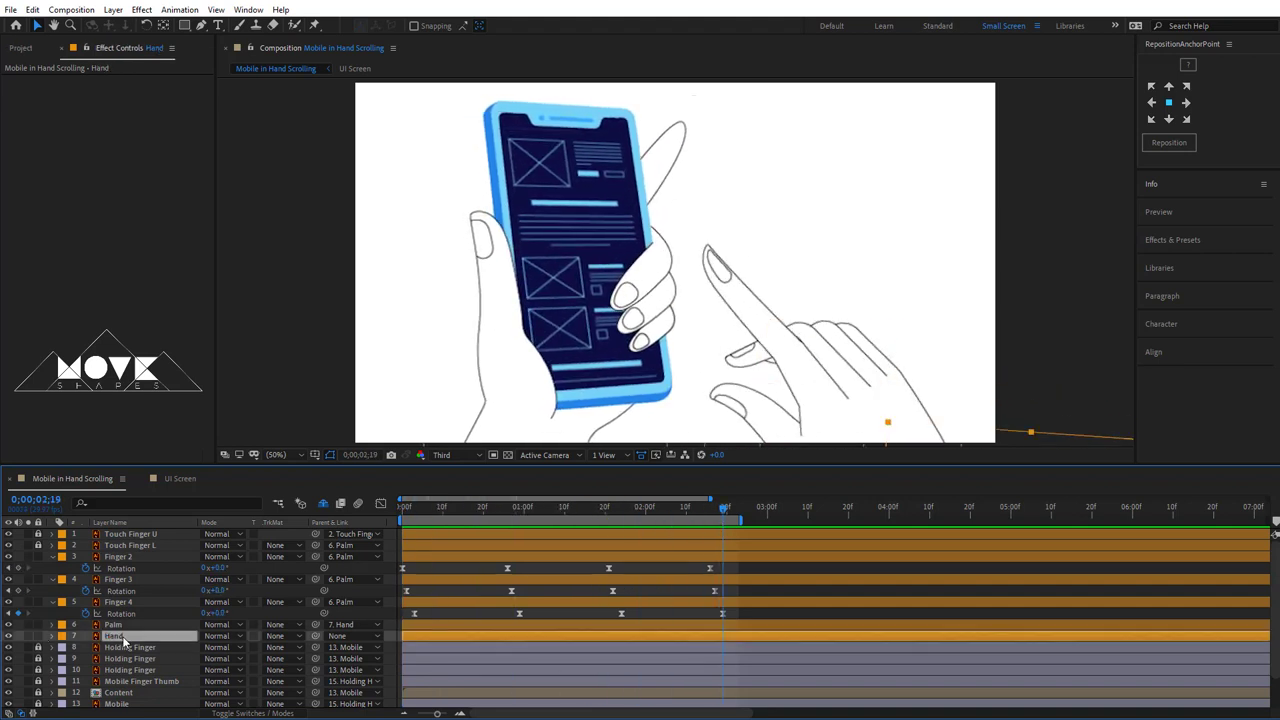
key("u")
left_click(700, 603)
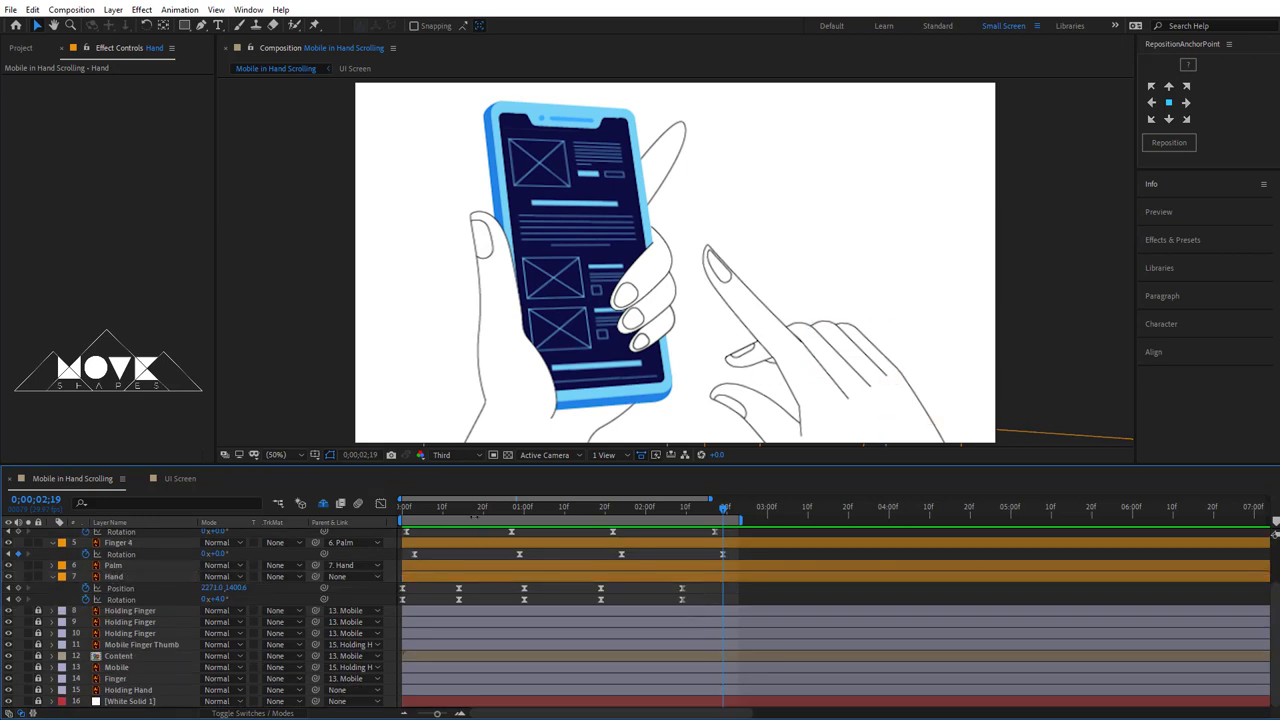
key("Home")
- Copy the Hand's starting Position and Rotation keyframes and paste them at 0;00;02;09
left_click_drag(407, 588, 394, 601)
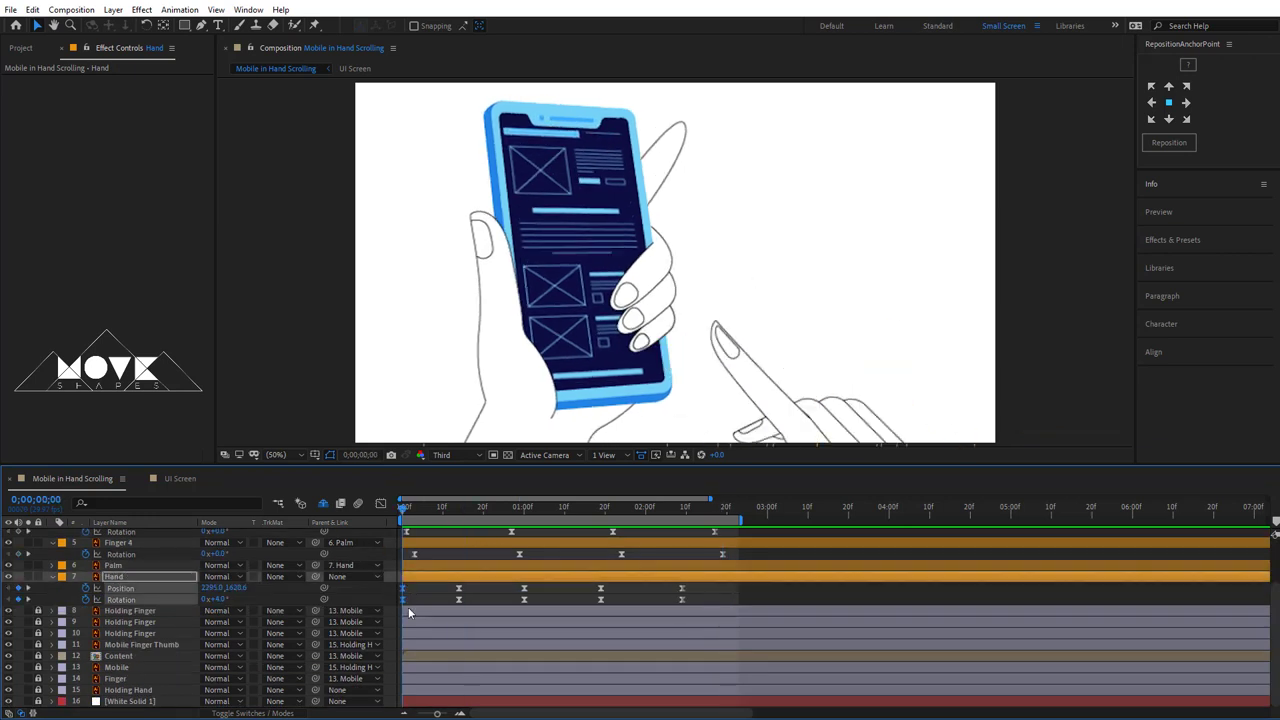
left_click(32, 9)
left_click(100, 100)
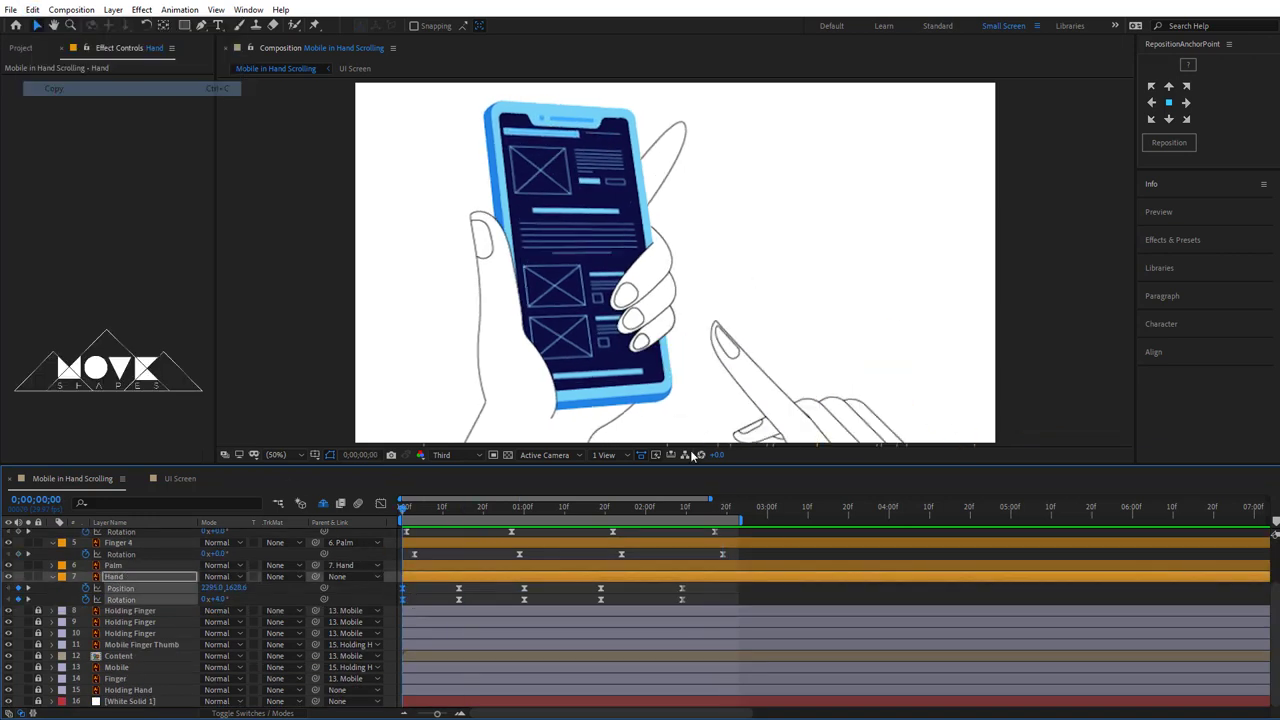
left_click(682, 510)
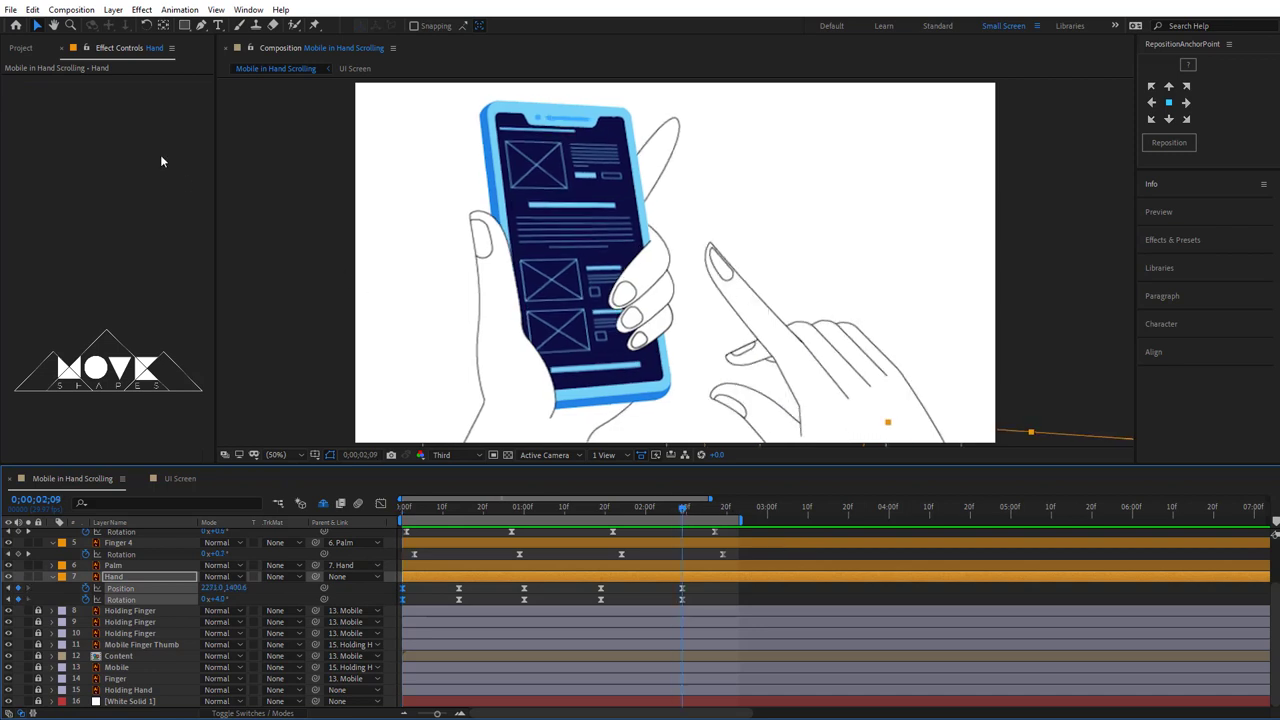
left_click(32, 9)
left_click(80, 148)
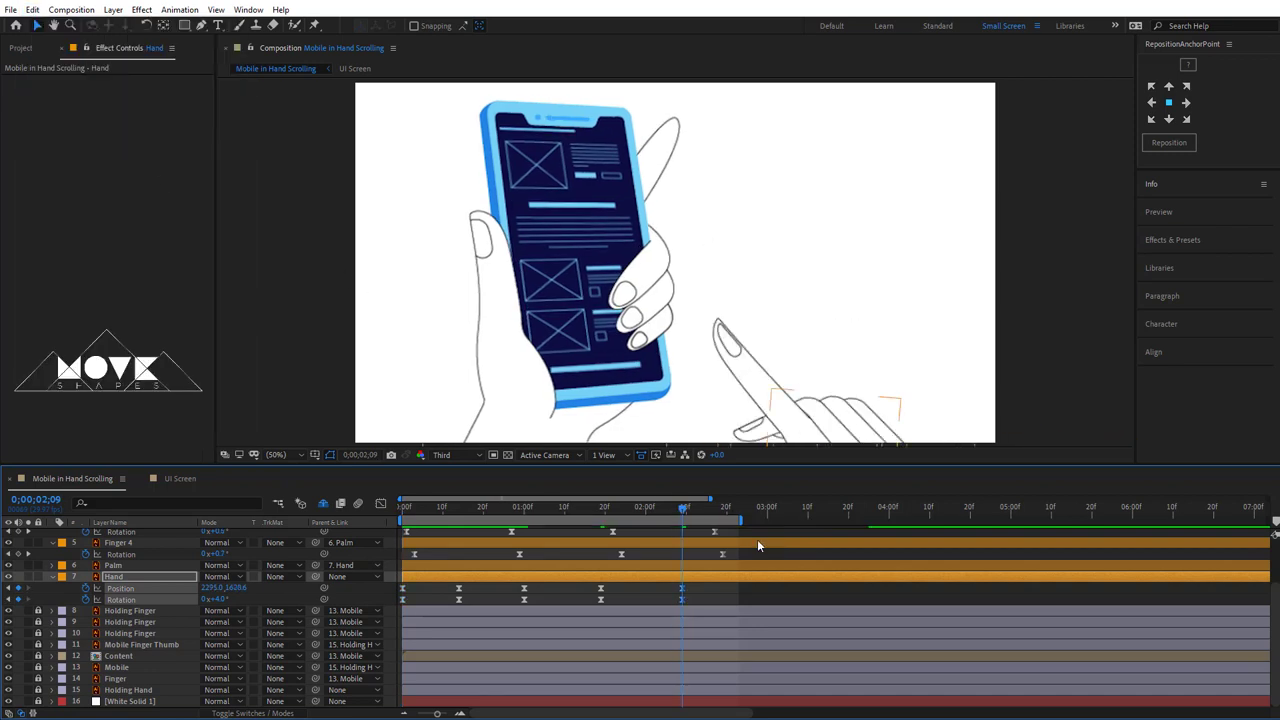
left_click(742, 597)
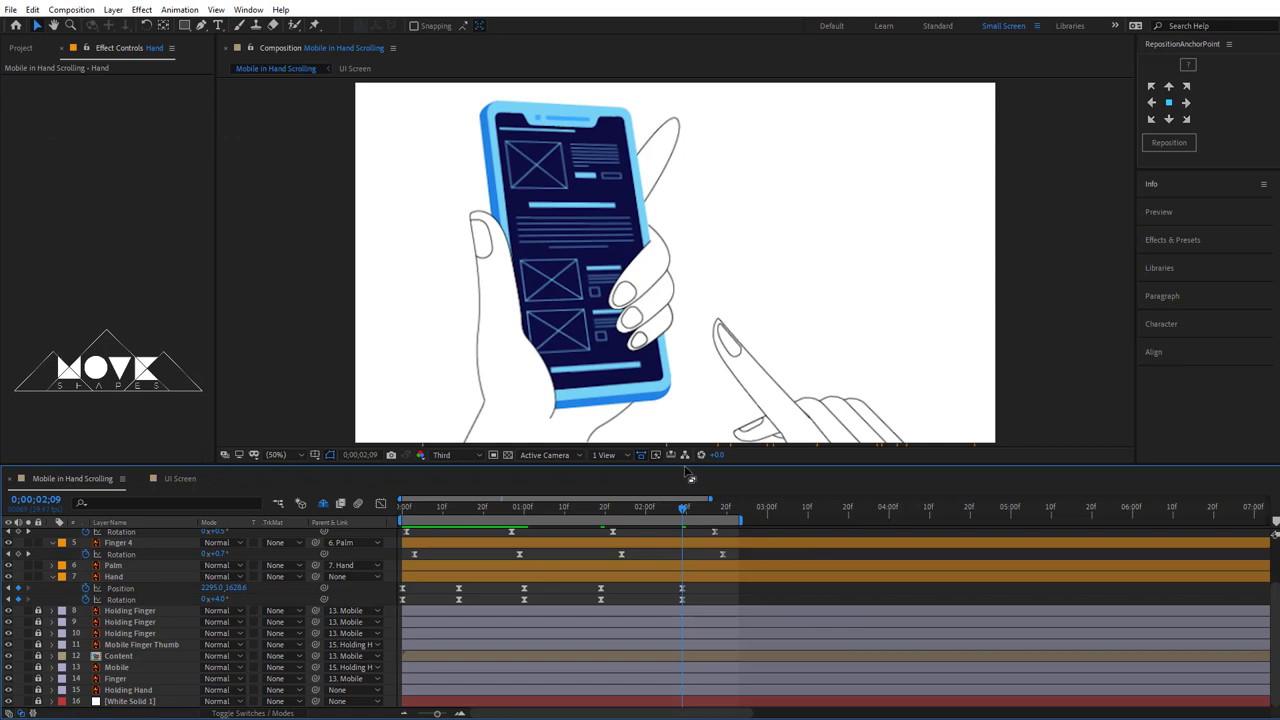
- Collapse the revealed properties on the Hand, Finger 3, Finger 4 and Finger 2 layers
left_click(51, 577)
scroll(52, 589, "up", 2)
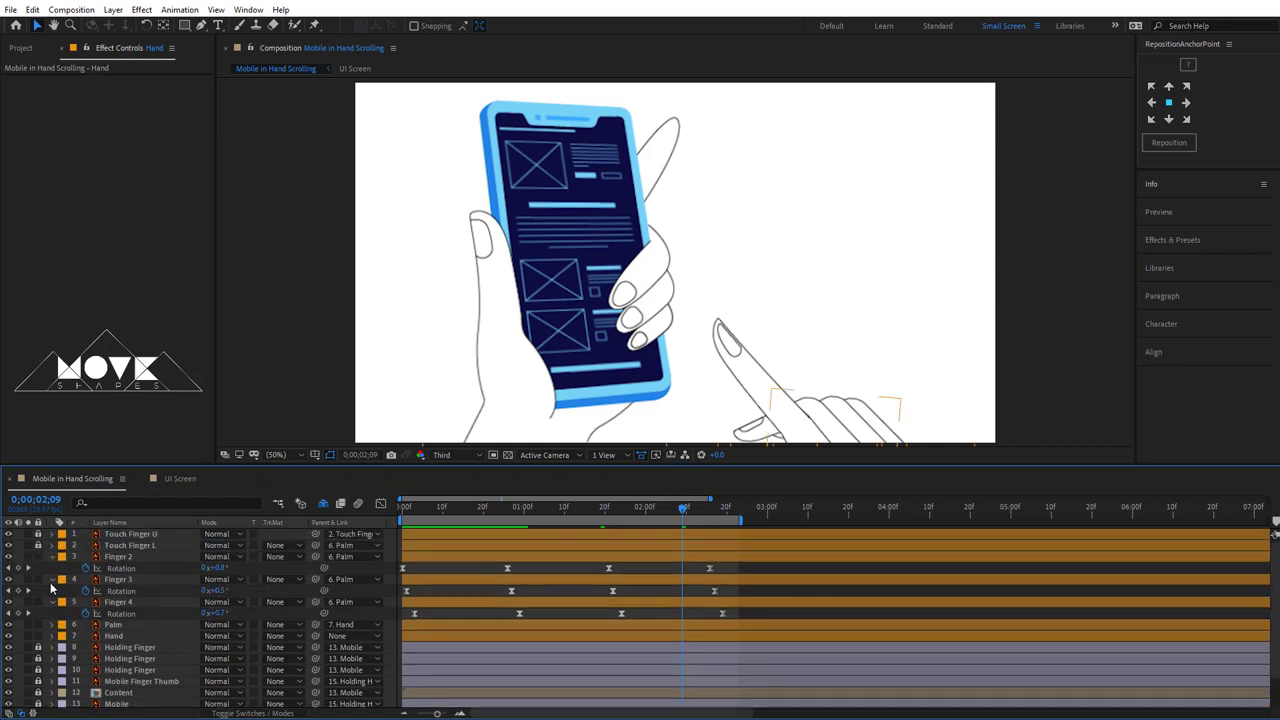
left_click(52, 579)
left_click(52, 591)
left_click(52, 556)
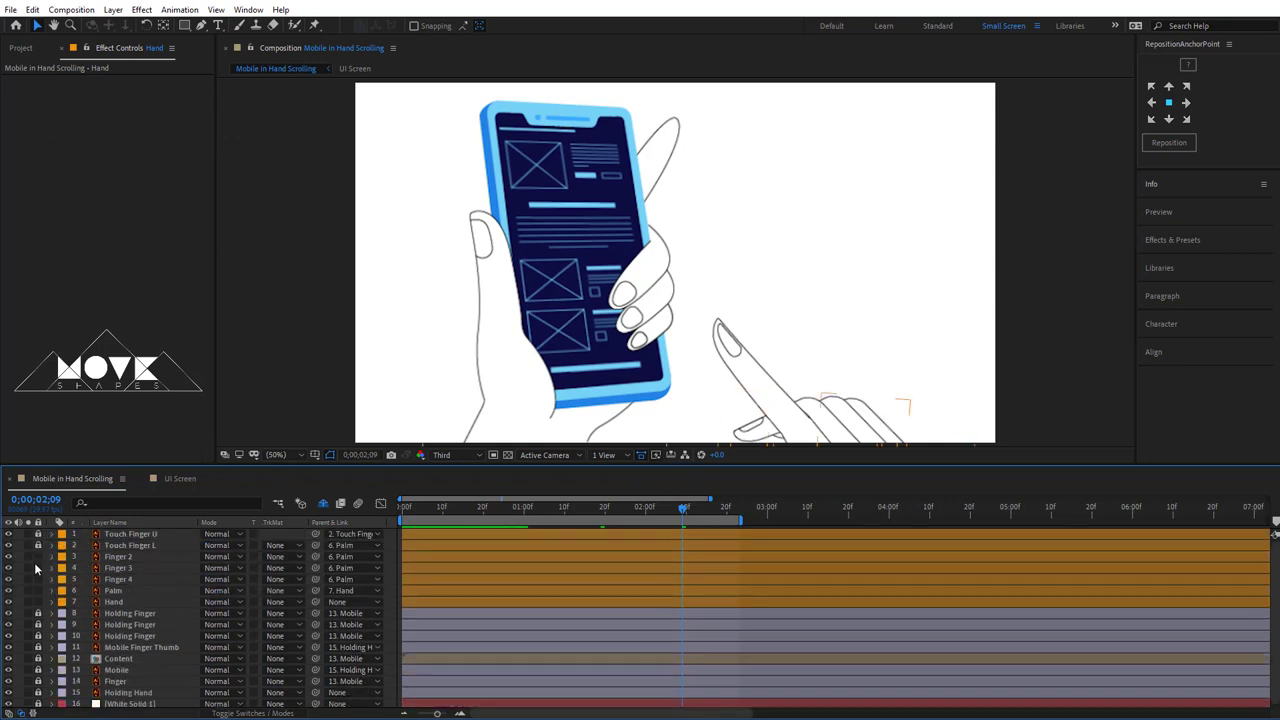